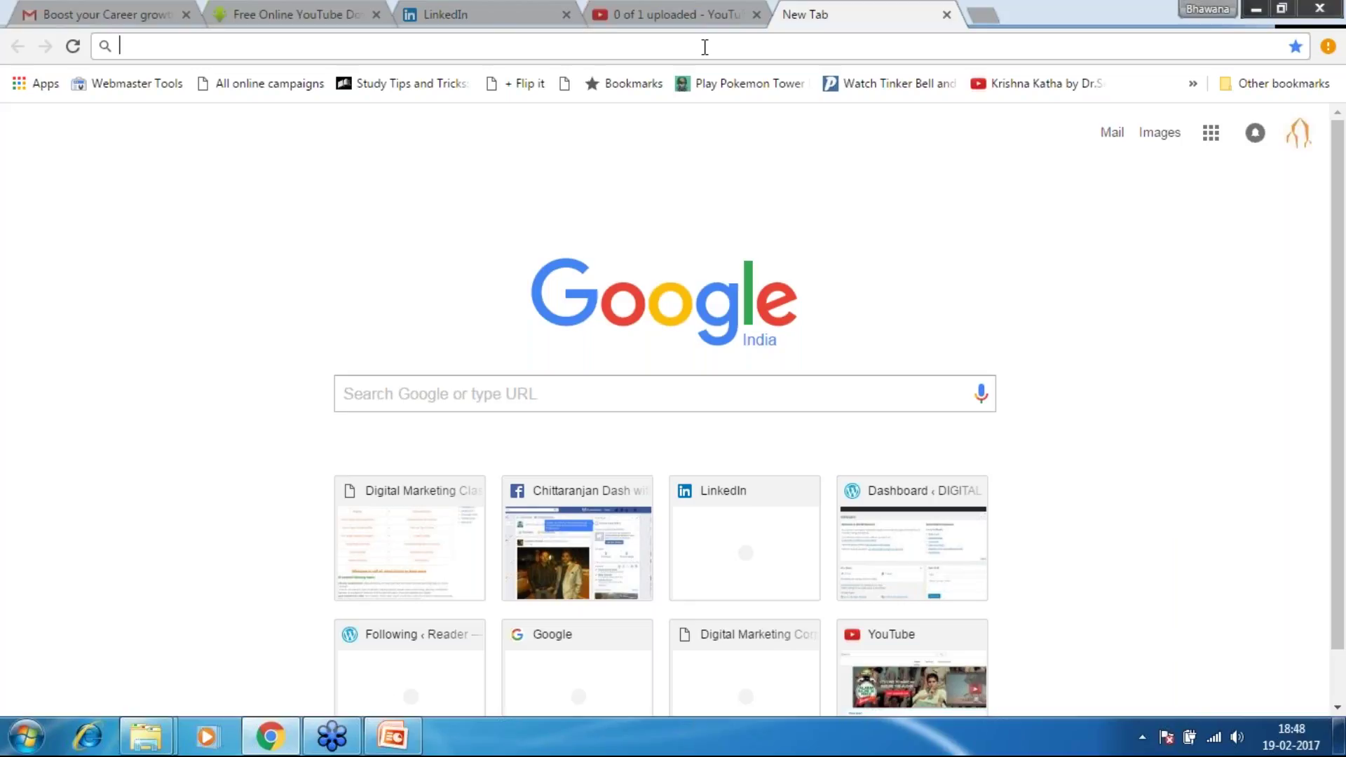
# Run a Google search for 'adwords'
pyautogui.click(582, 394)
pyautogui.write('ad')
pyautogui.press('Down')
pyautogui.press('Up')
pyautogui.press('Return')
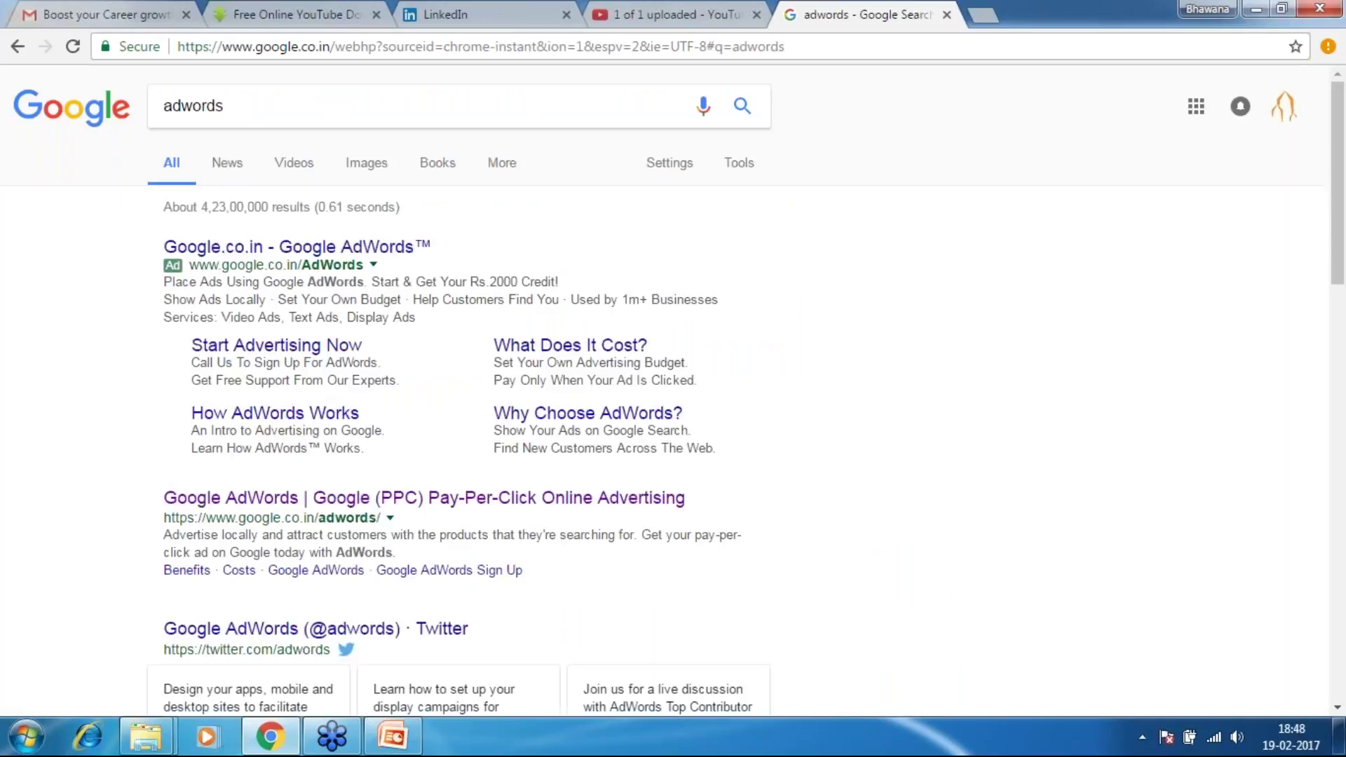
# Open the Google AdWords result and sign in to the AdWords account
pyautogui.click(312, 499)
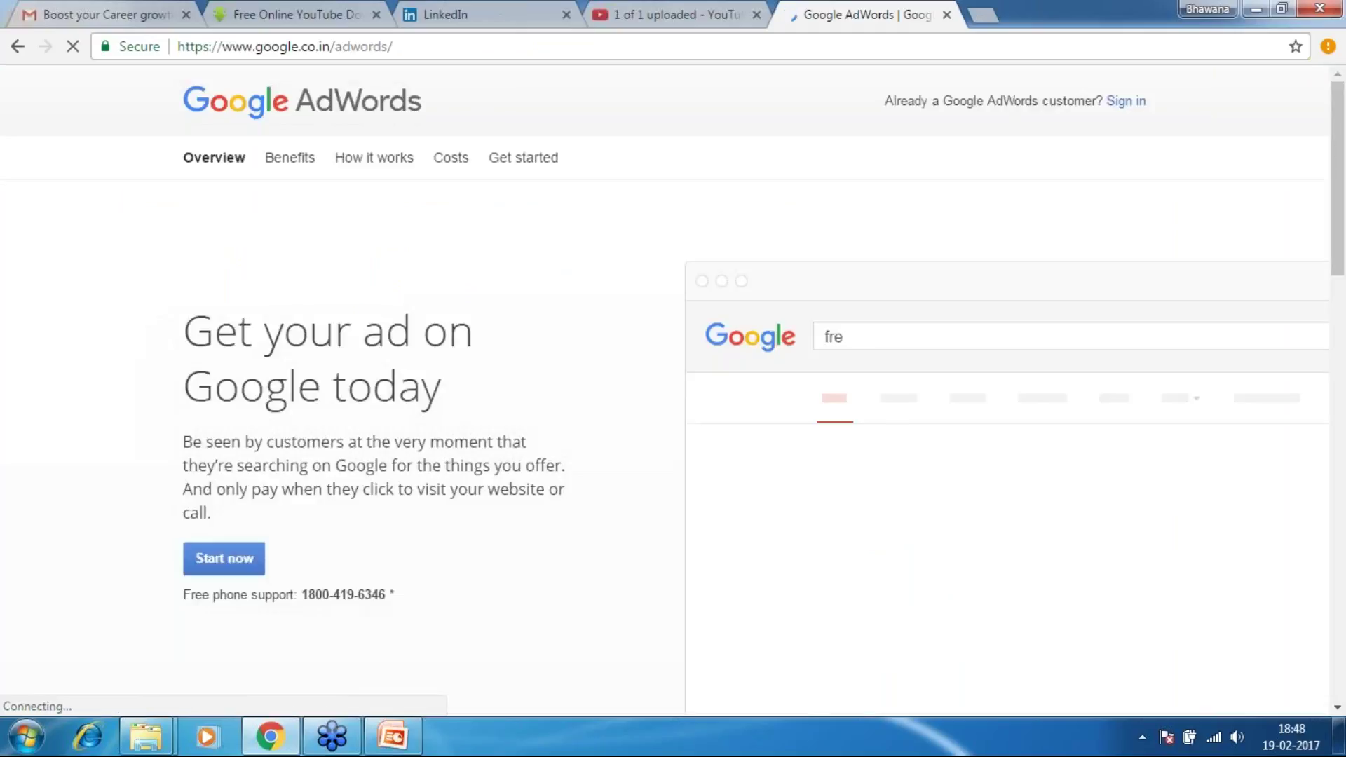
pyautogui.click(1127, 102)
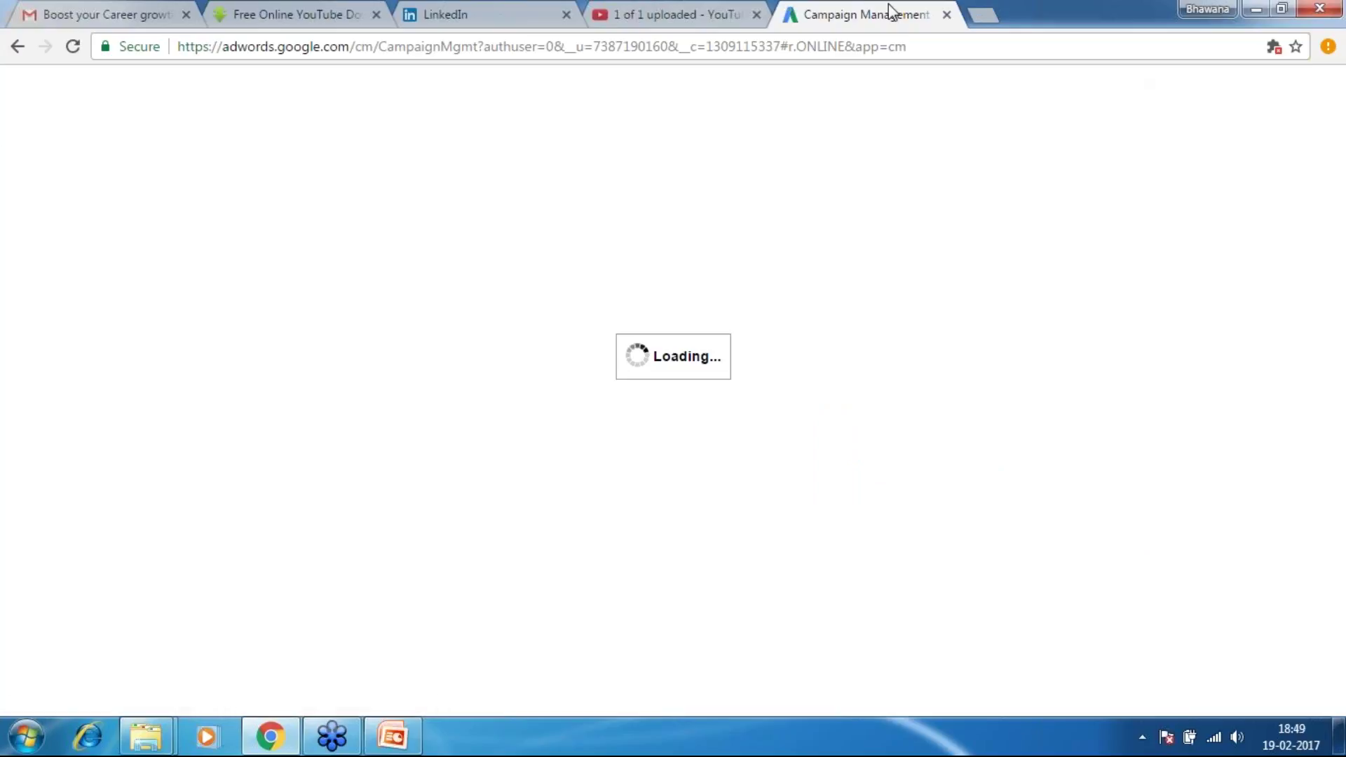
pyautogui.click(731, 14)
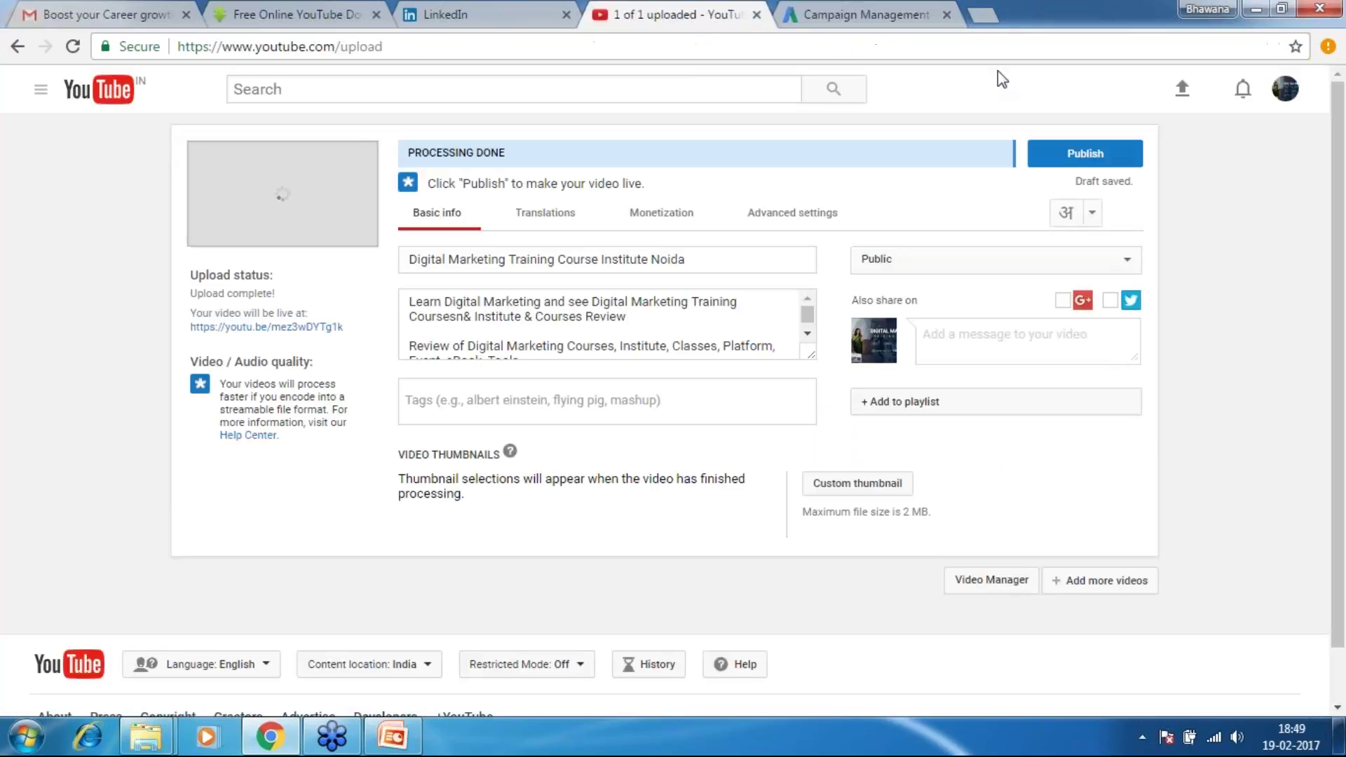
# Publish the uploaded YouTube video and show the AdWords new-campaign type list
pyautogui.click(1086, 153)
pyautogui.click(912, 15)
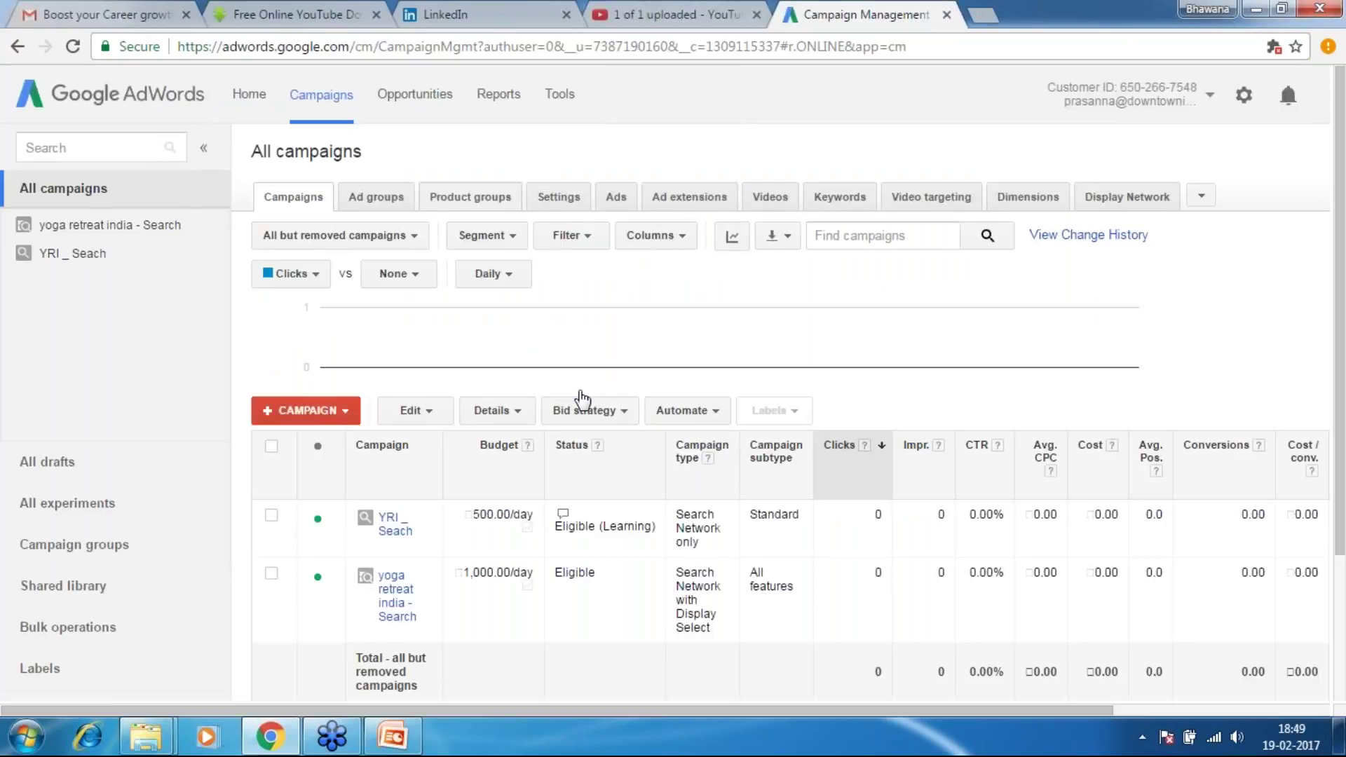
pyautogui.click(350, 412)
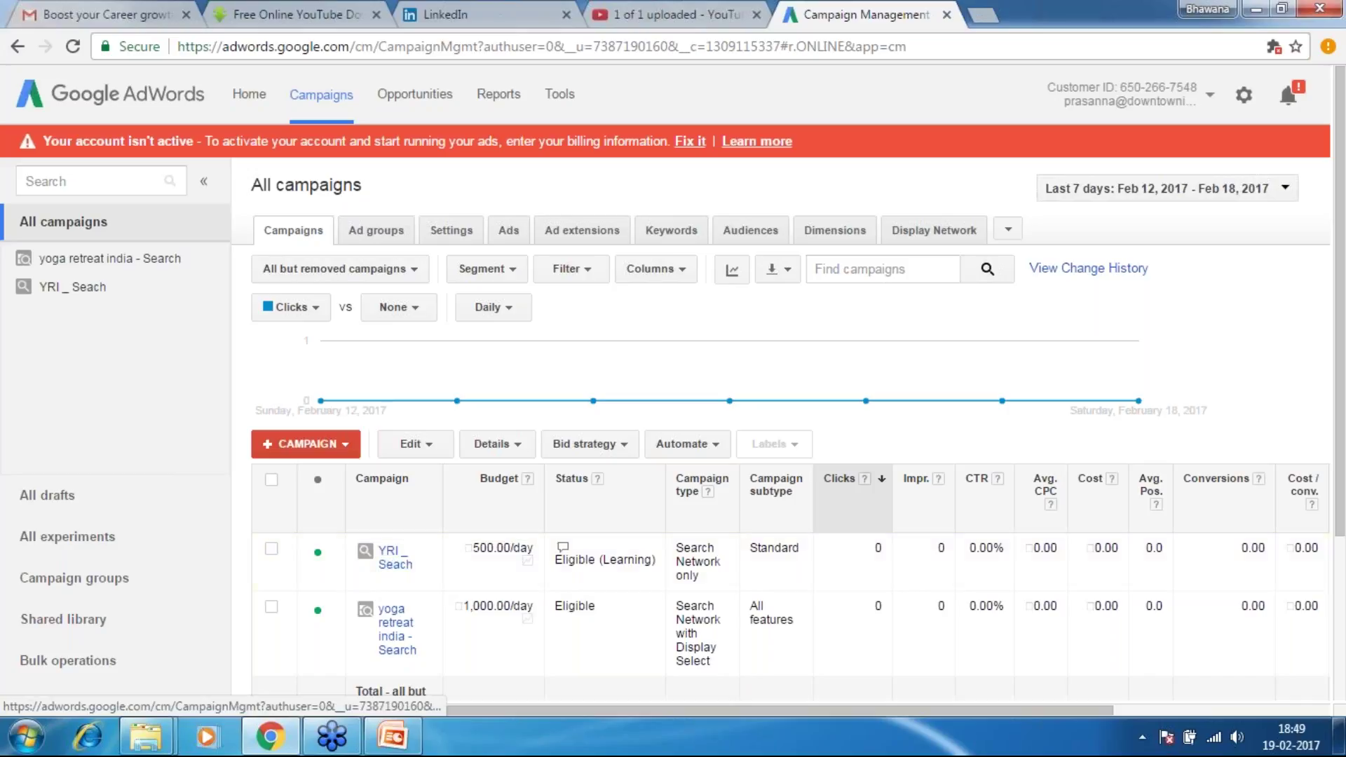
pyautogui.moveTo(1339, 361); pyautogui.dragTo(1343, 449)
pyautogui.click(348, 321)
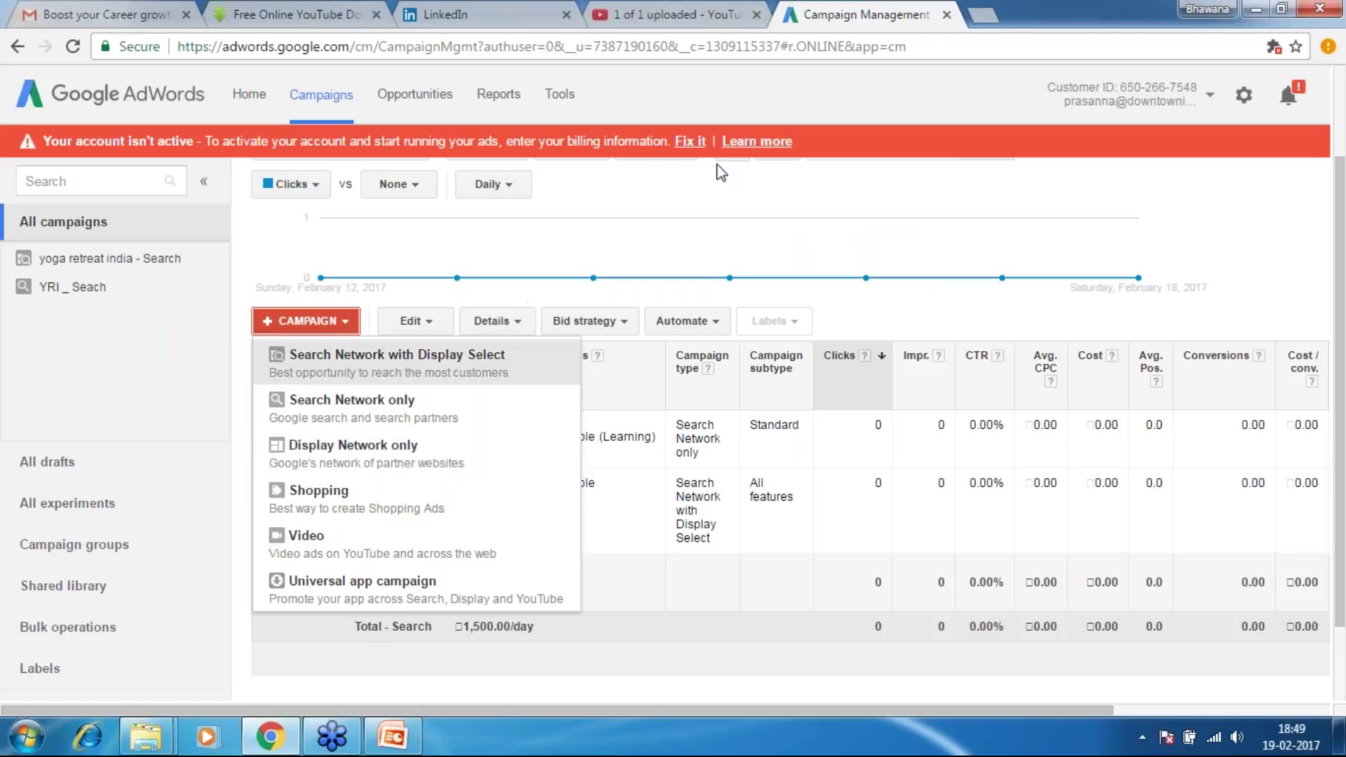
# Start a 'Display Network only' campaign, then open a new blank browser tab
pyautogui.click(796, 94)
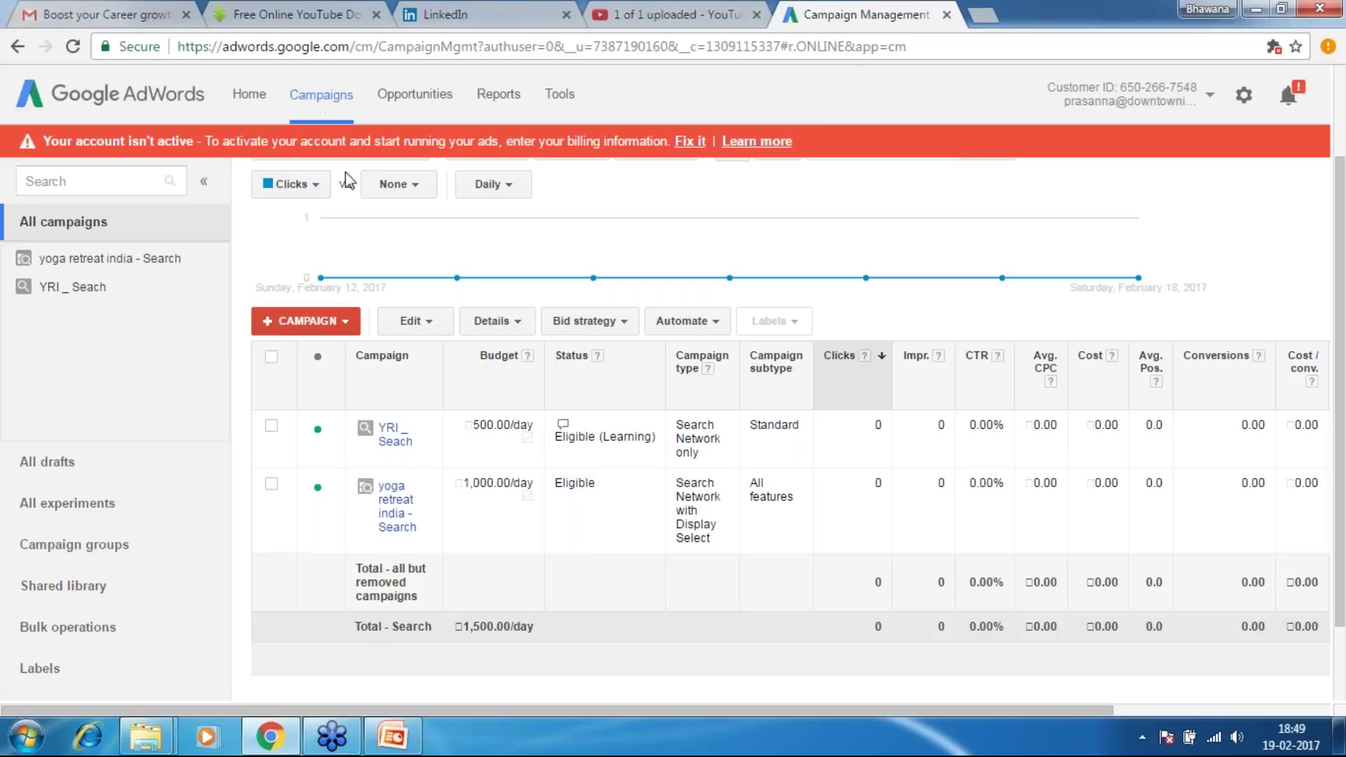
pyautogui.click(350, 324)
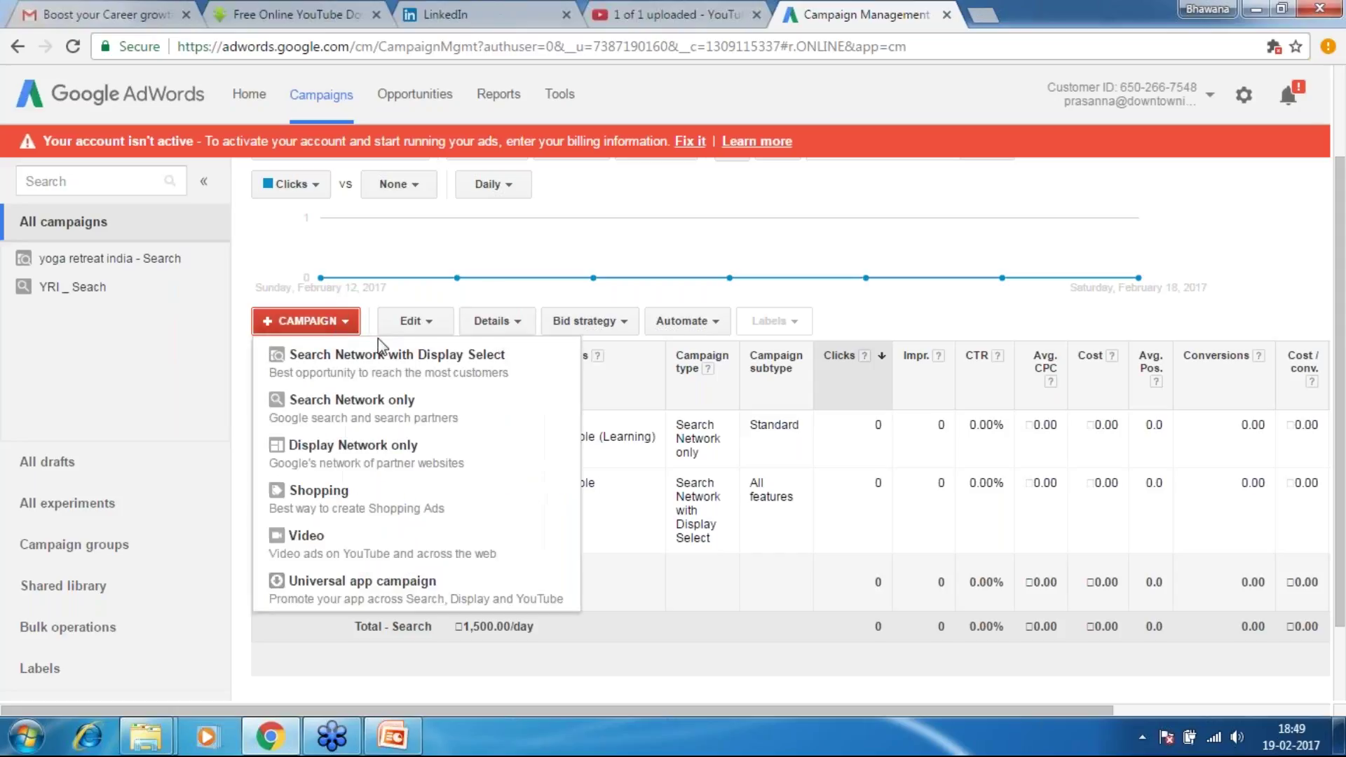
pyautogui.click(360, 459)
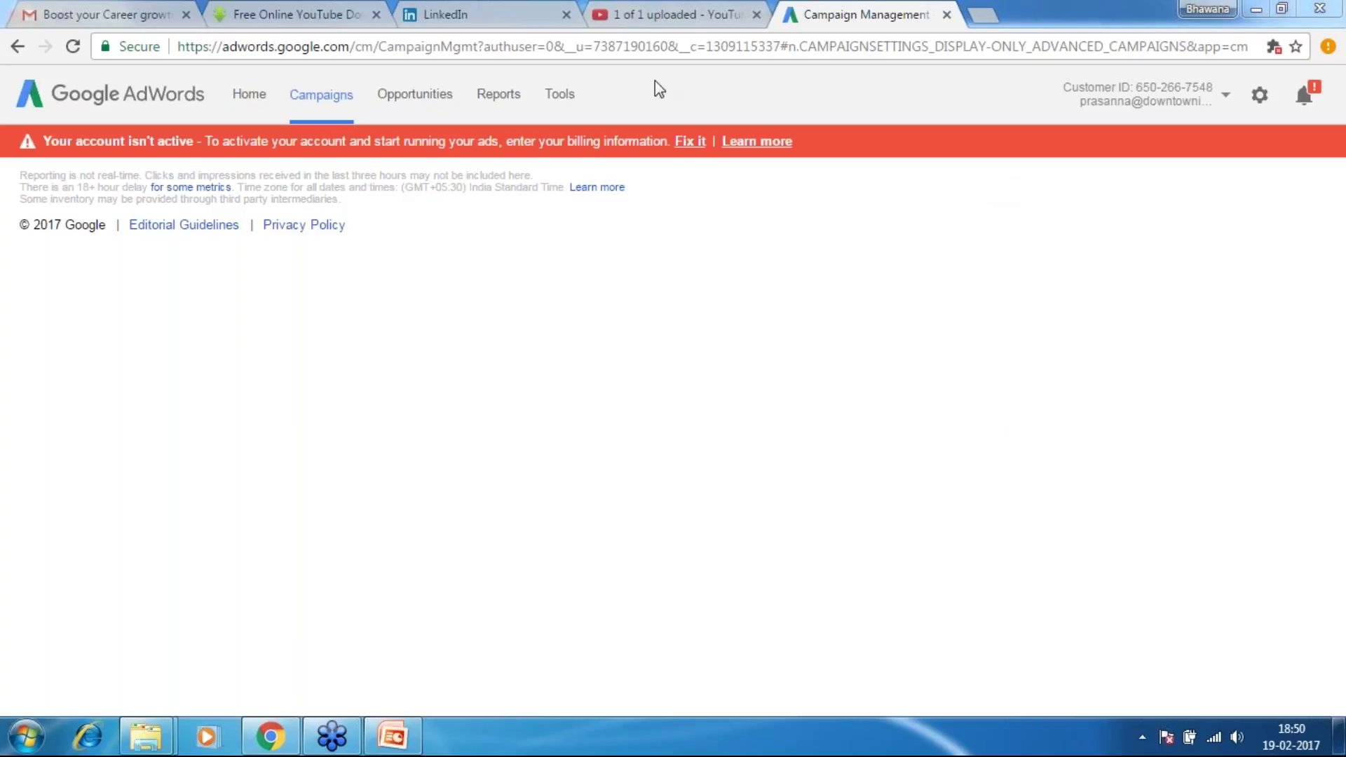
pyautogui.click(983, 16)
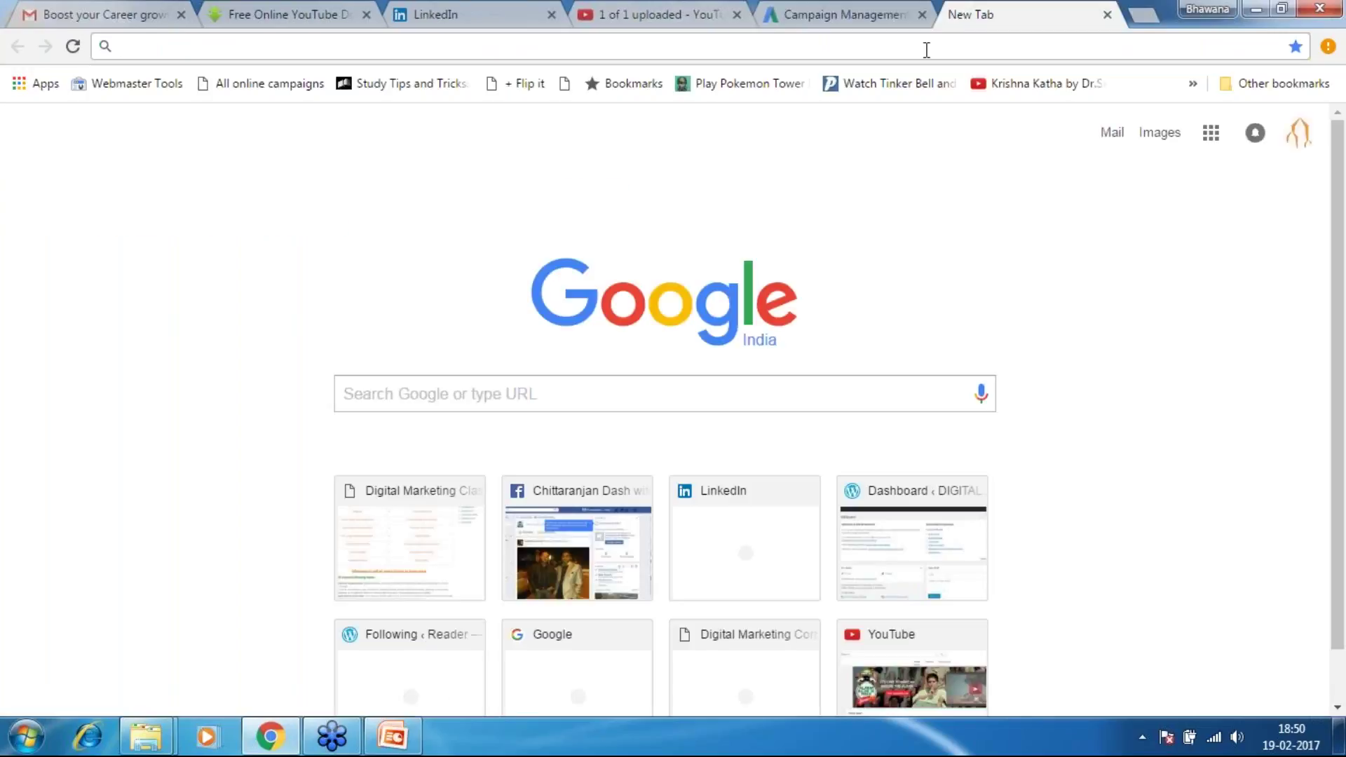
# Load digitalmarketingc.com and scroll through its course posts, ending back at the top
pyautogui.write('digitalmarketingc.com')
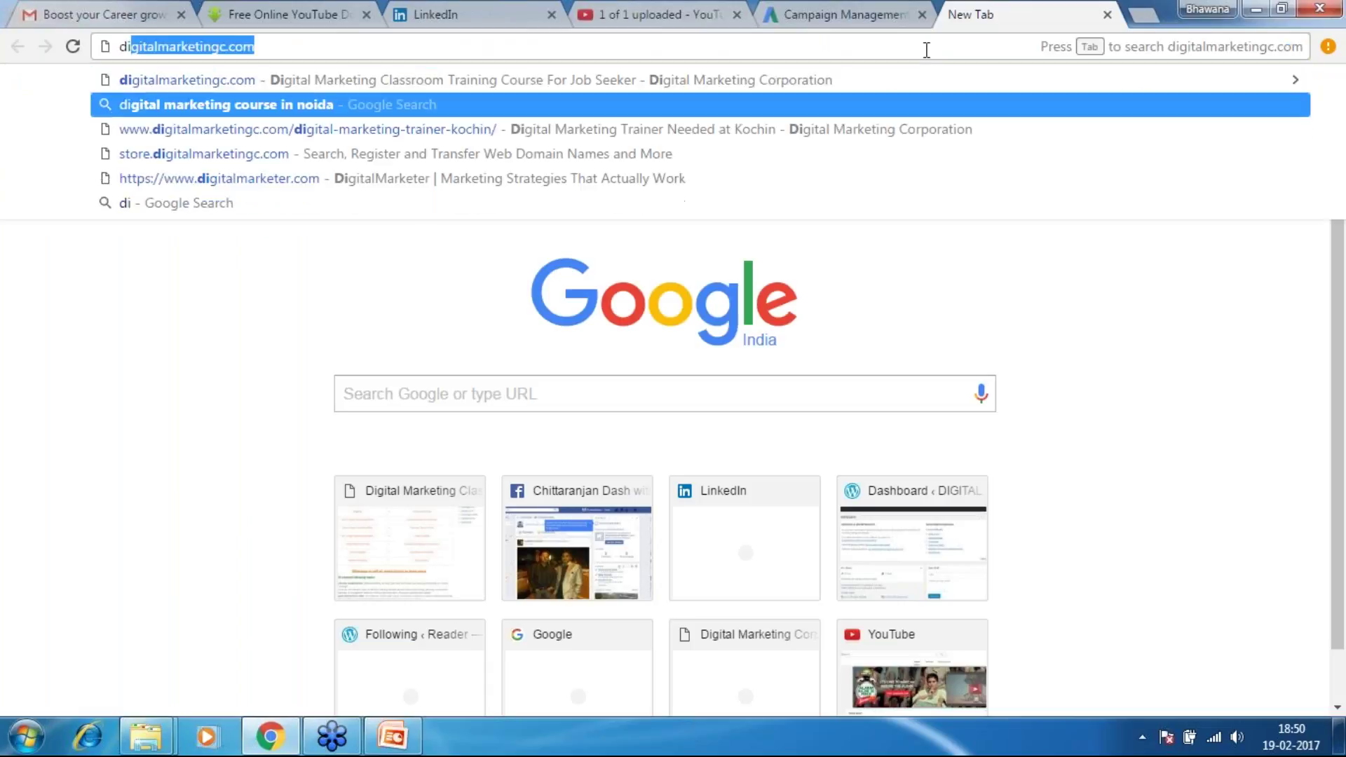
pyautogui.press('Return')
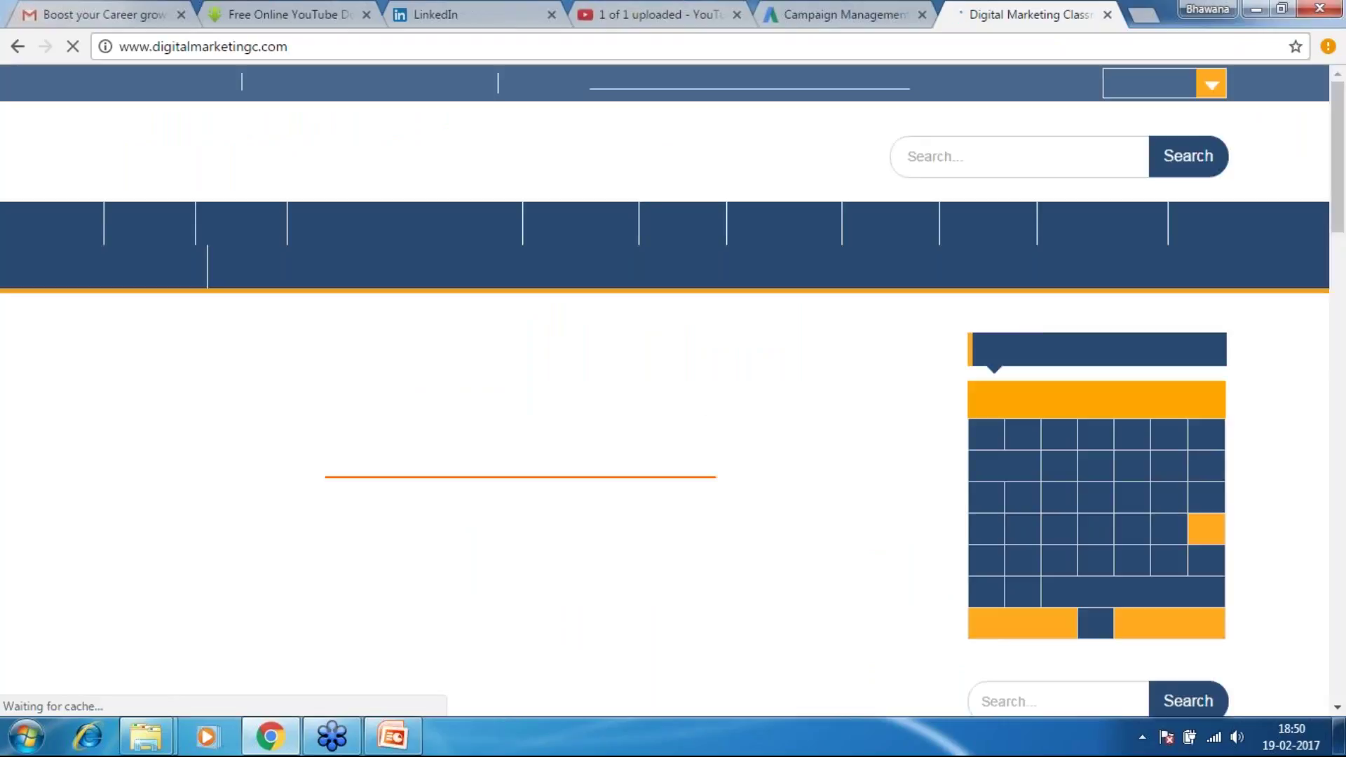
pyautogui.scroll(-12, 647, 449)
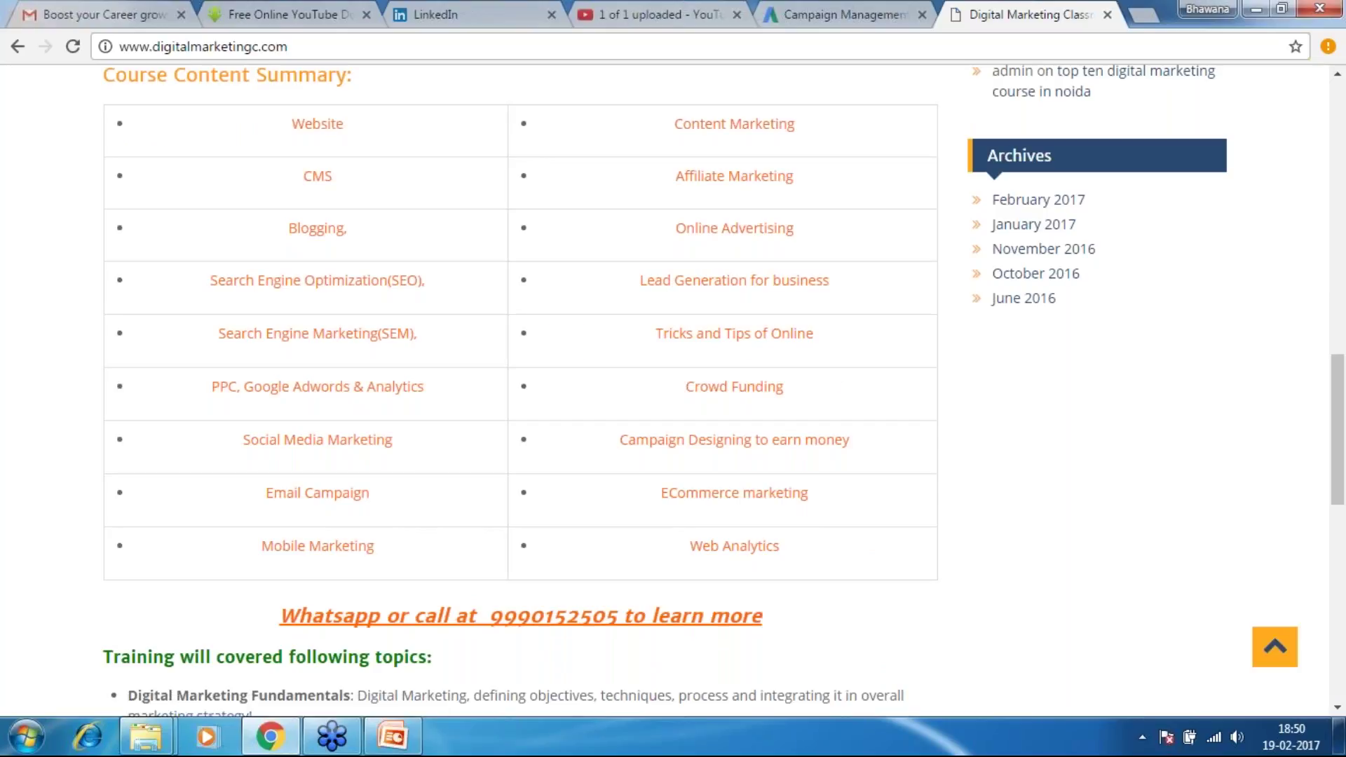
pyautogui.scroll(1, 831, 372)
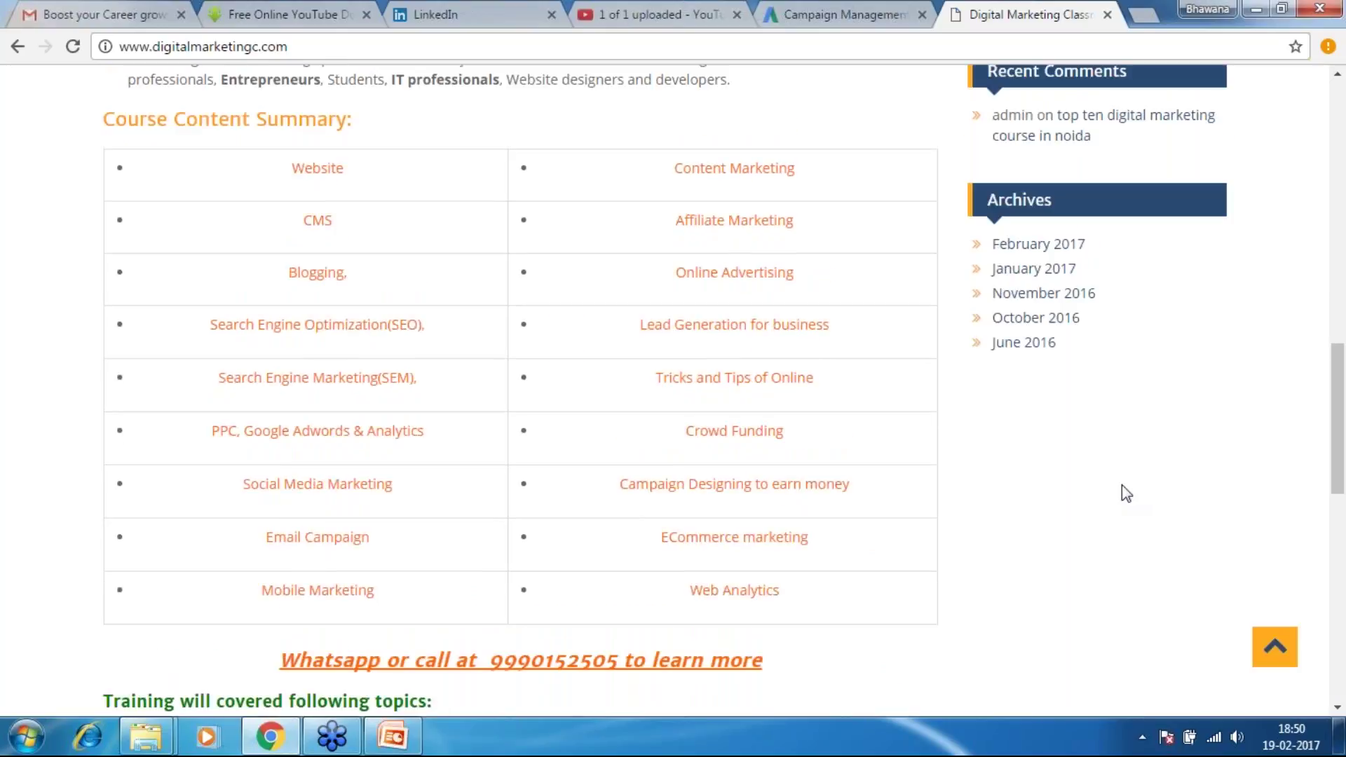
pyautogui.moveTo(1338, 484); pyautogui.dragTo(1340, 402)
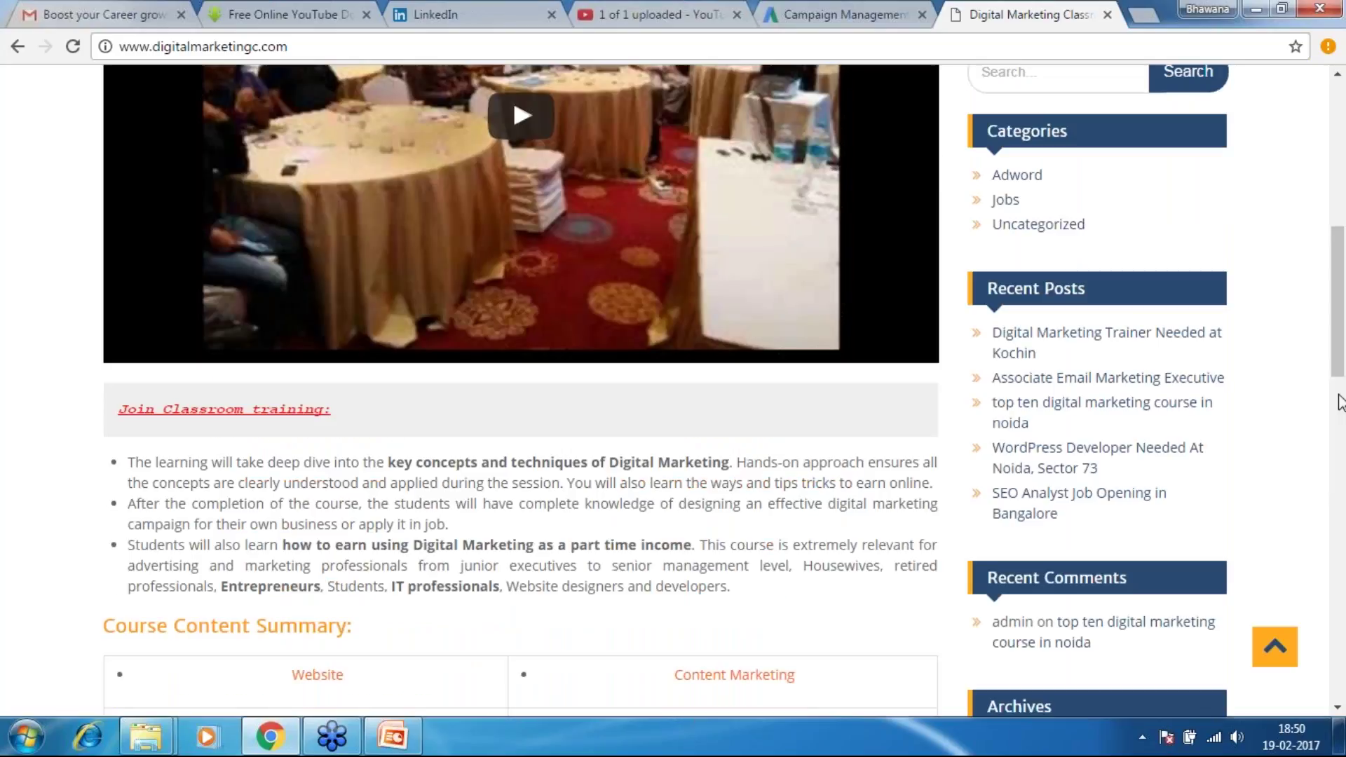
pyautogui.click(1339, 402)
pyautogui.scroll(1, 1338, 293)
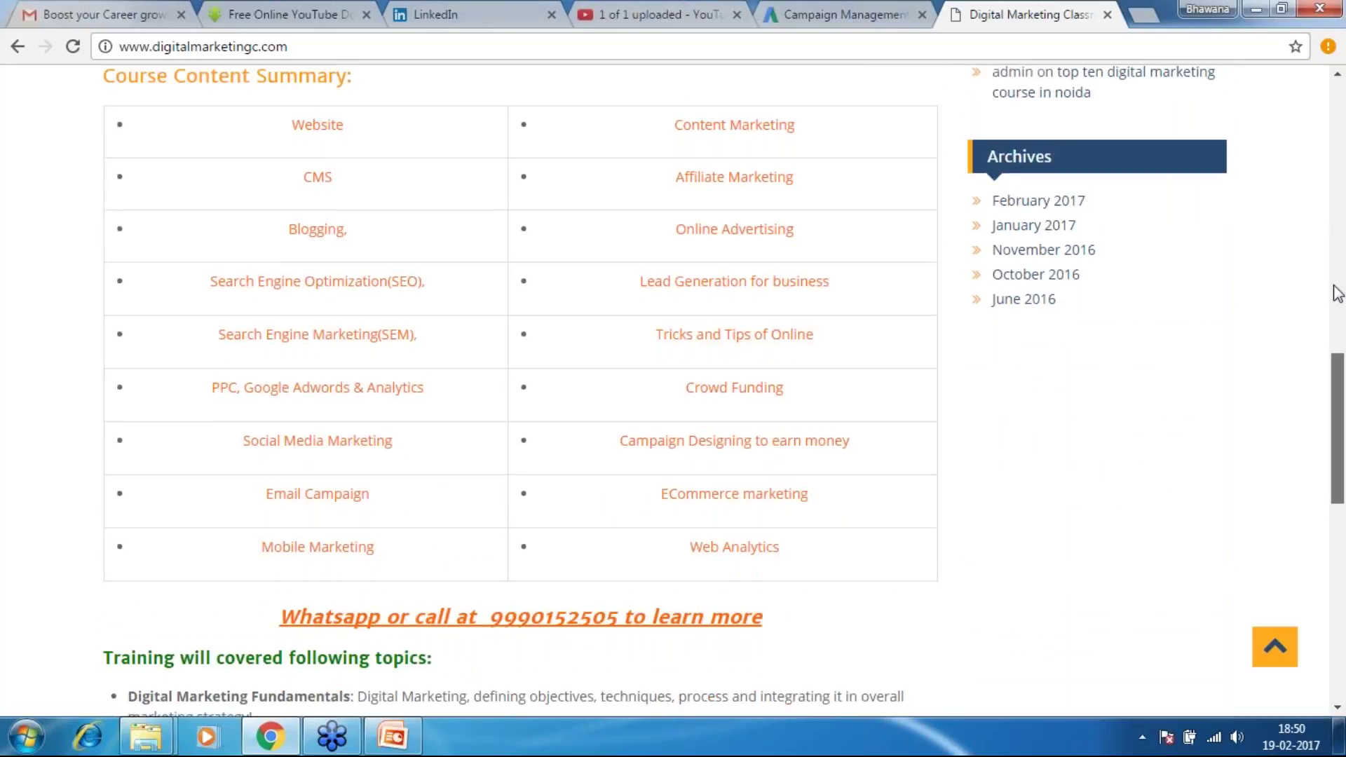
pyautogui.click(1338, 293)
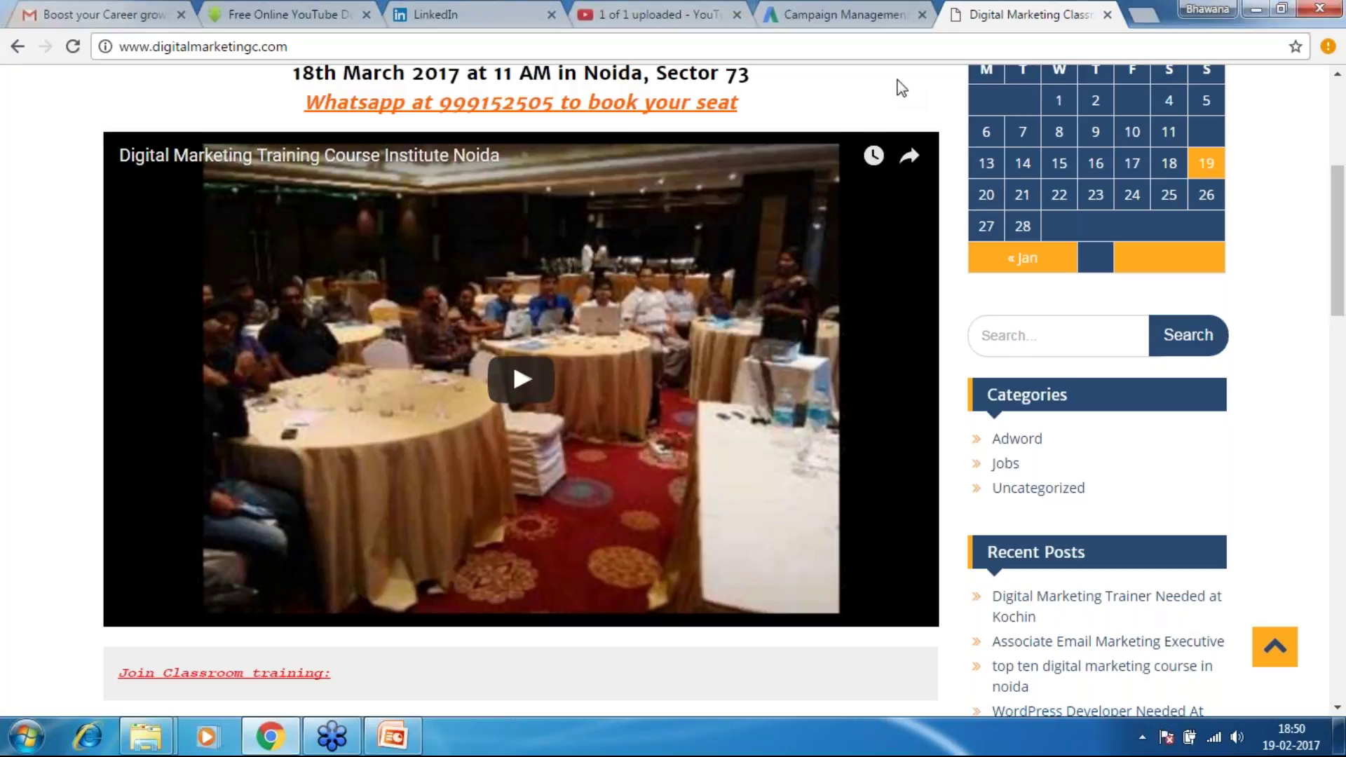
pyautogui.scroll(2, 902, 87)
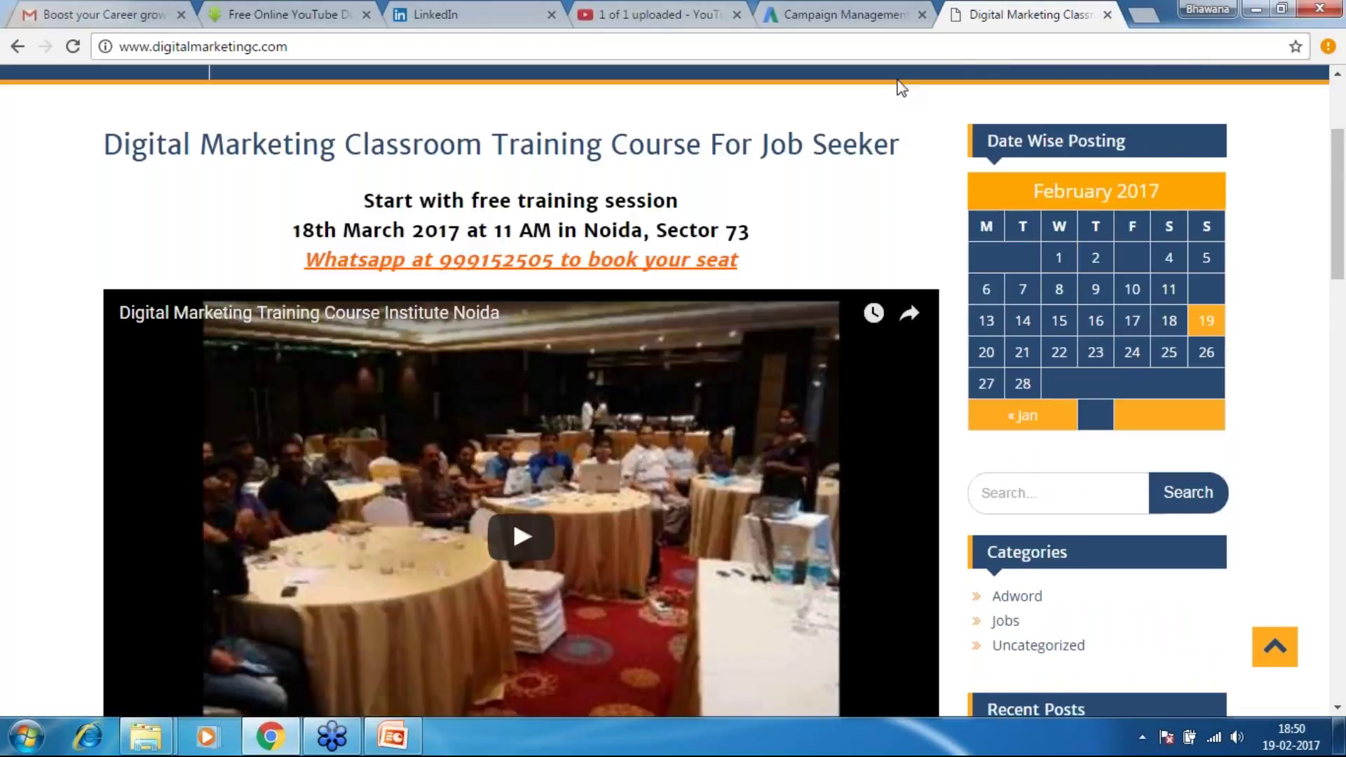
pyautogui.scroll(3, 903, 88)
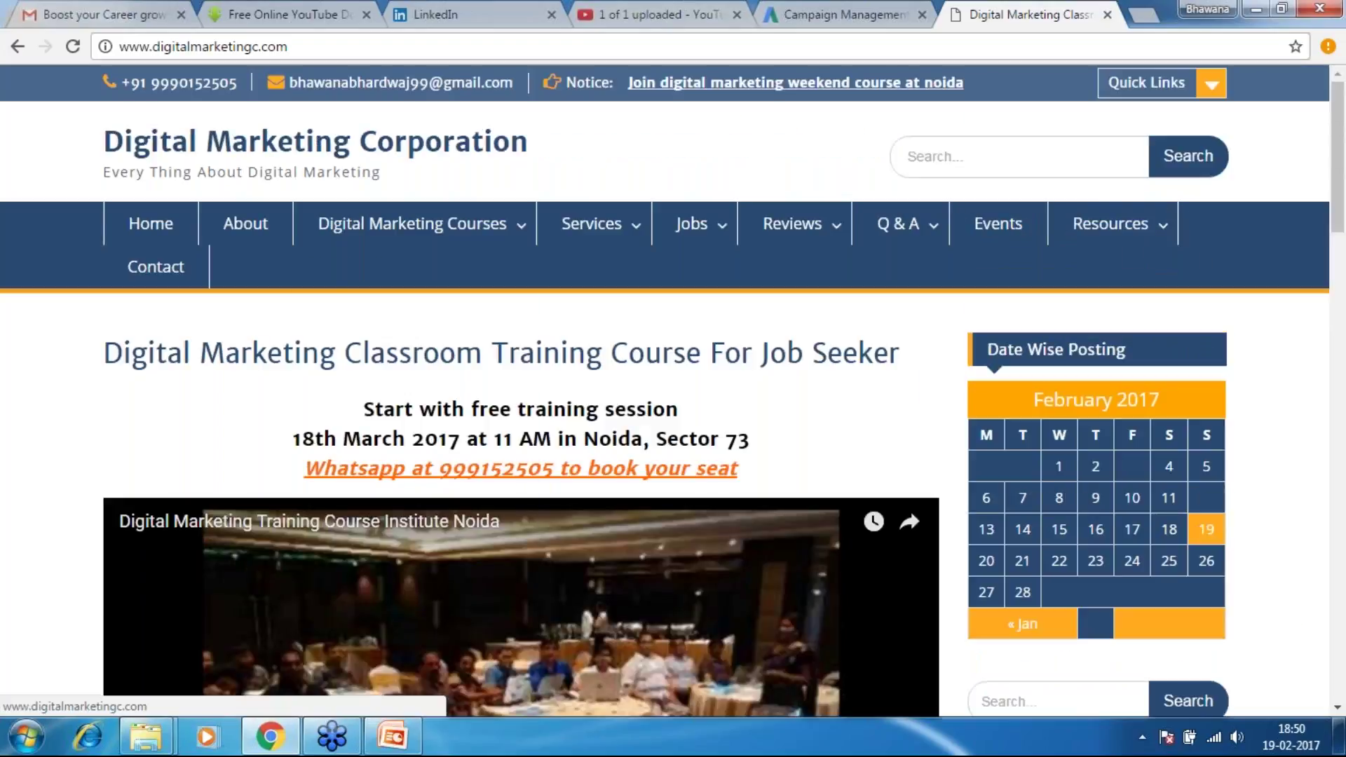
pyautogui.click(381, 225)
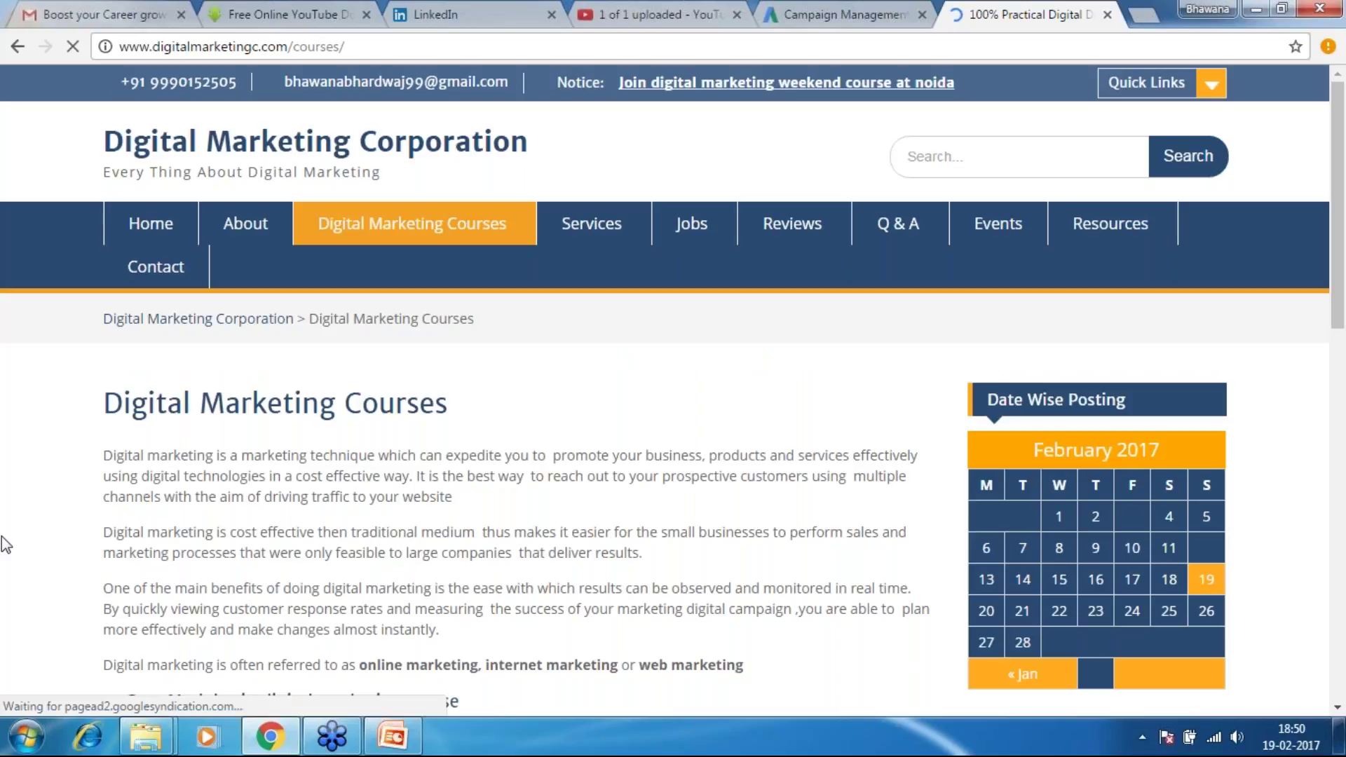
pyautogui.scroll(-2, 1343, 609)
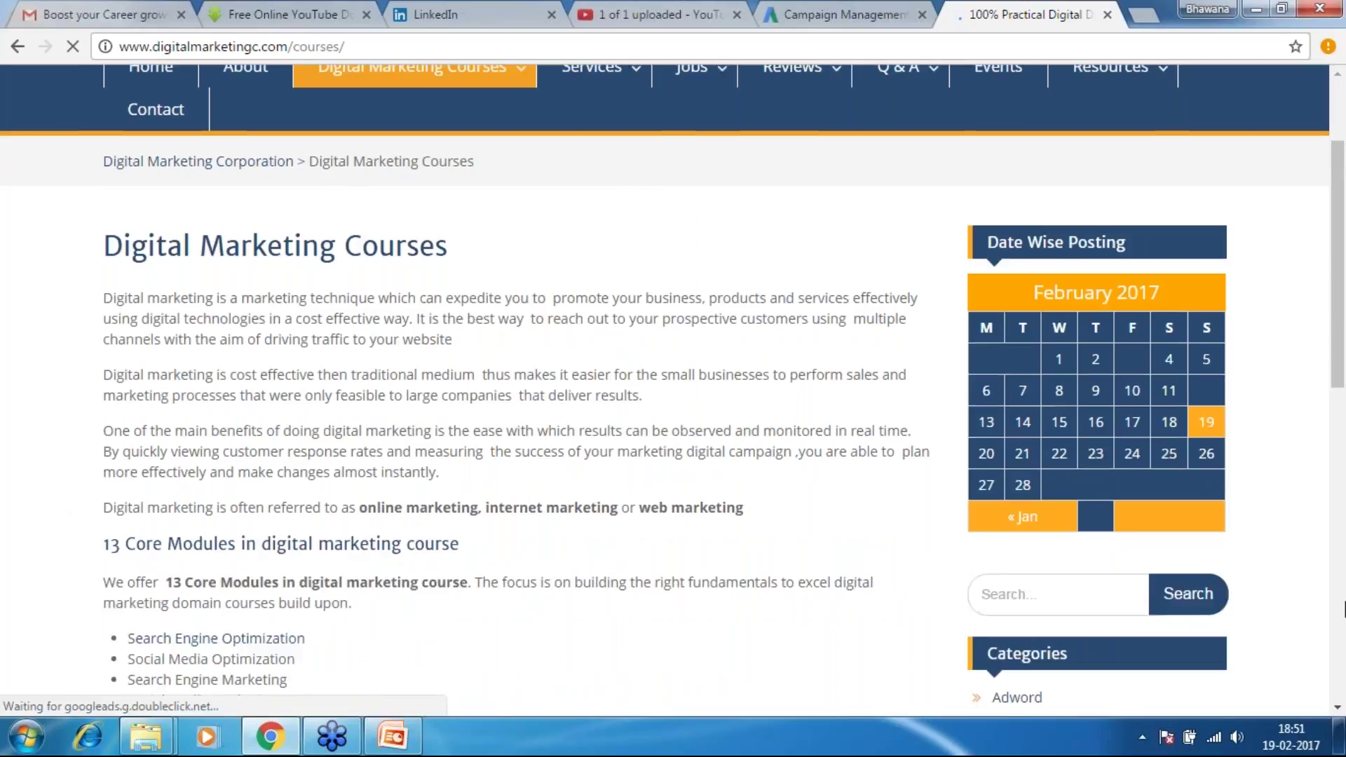
pyautogui.scroll(-2, 1342, 608)
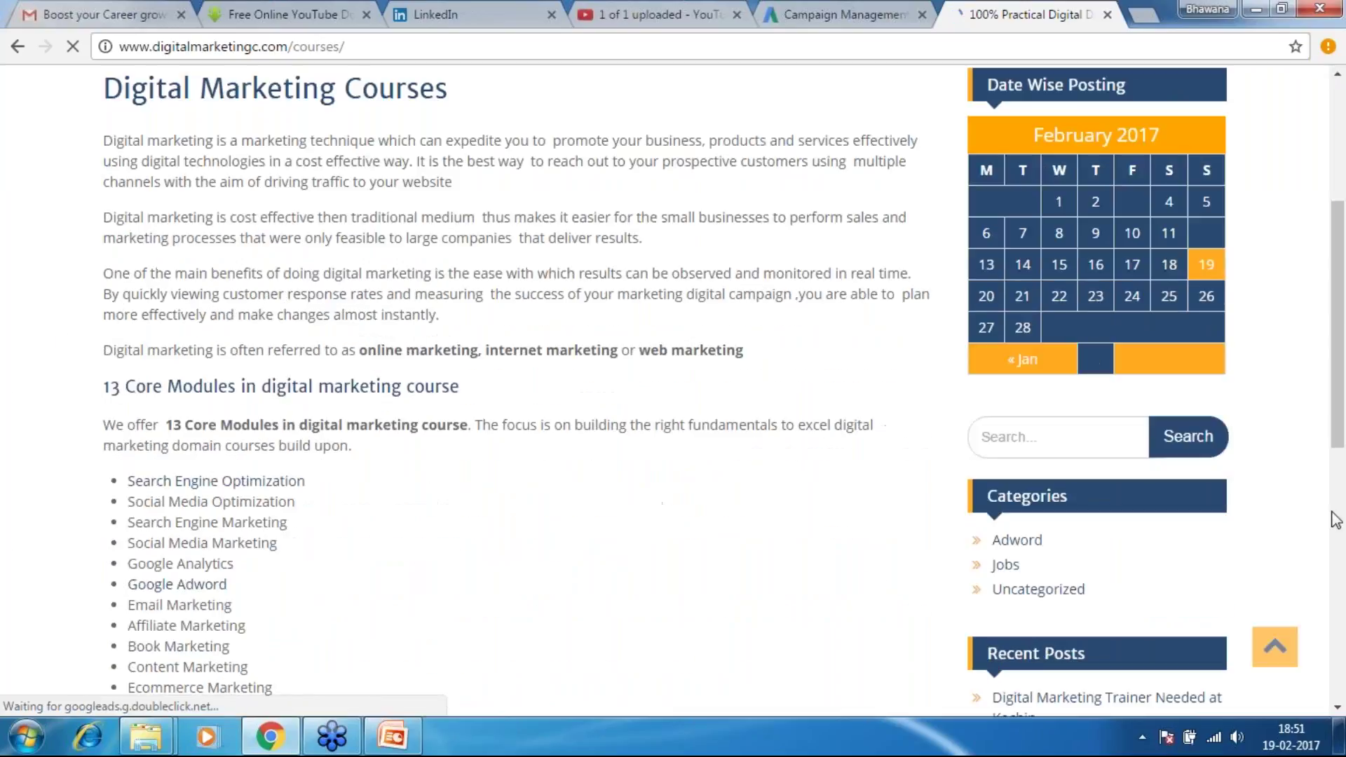
pyautogui.scroll(-2, 1342, 460)
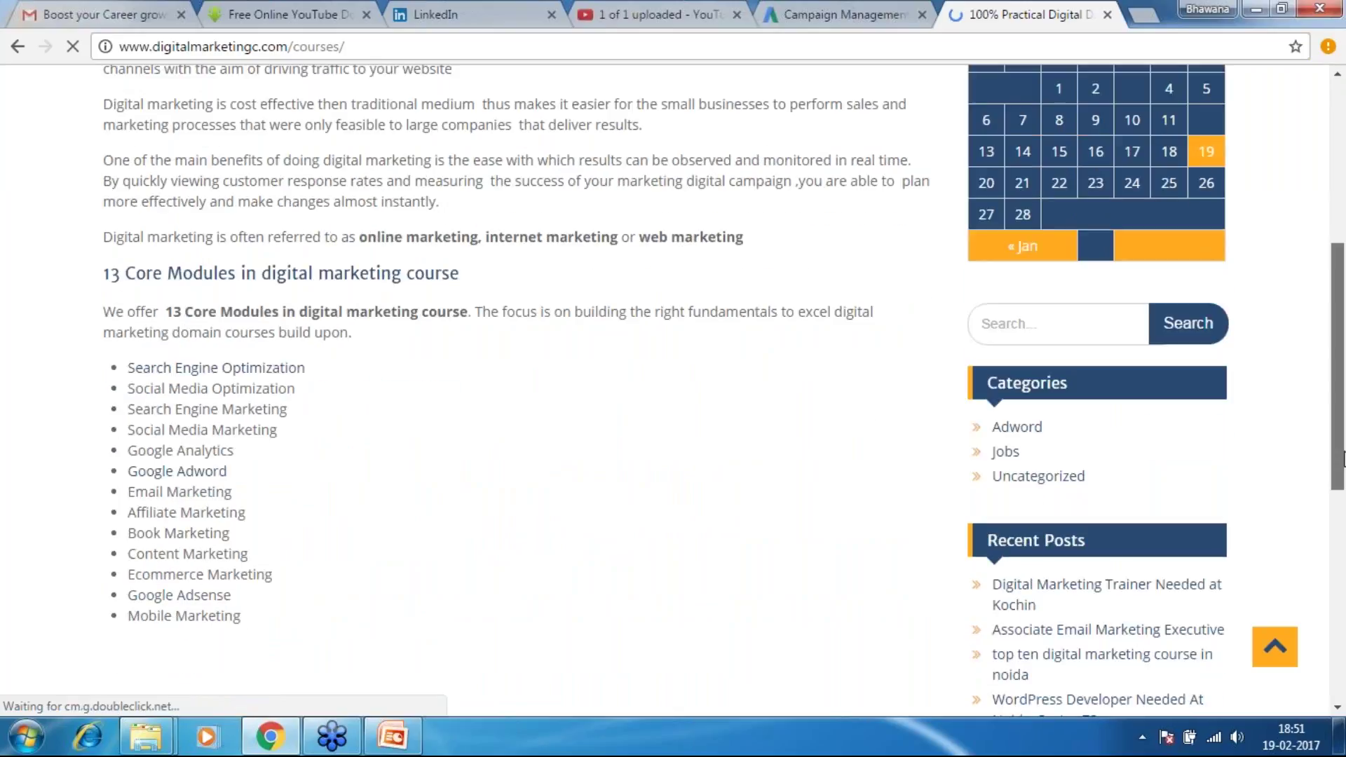
pyautogui.moveTo(1343, 459); pyautogui.dragTo(1343, 539)
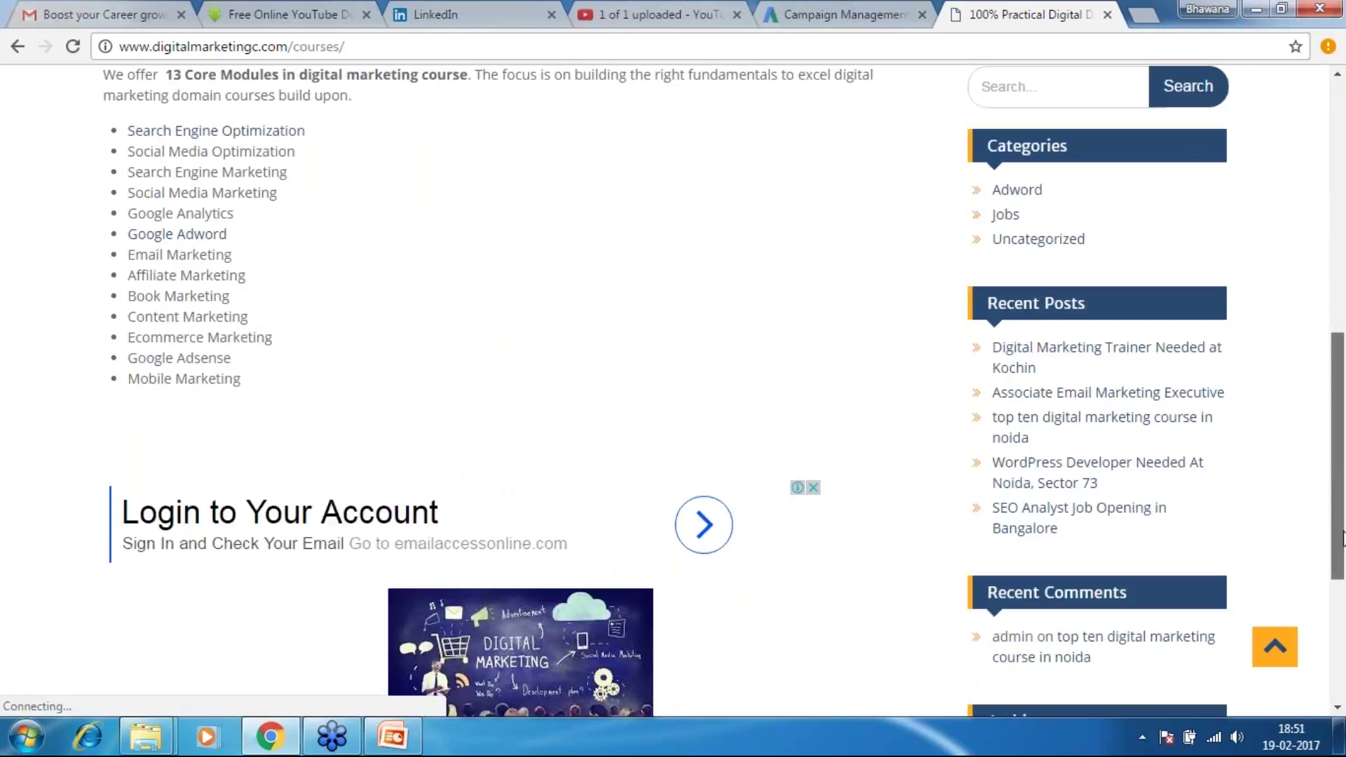
pyautogui.moveTo(1343, 539); pyautogui.dragTo(1344, 566)
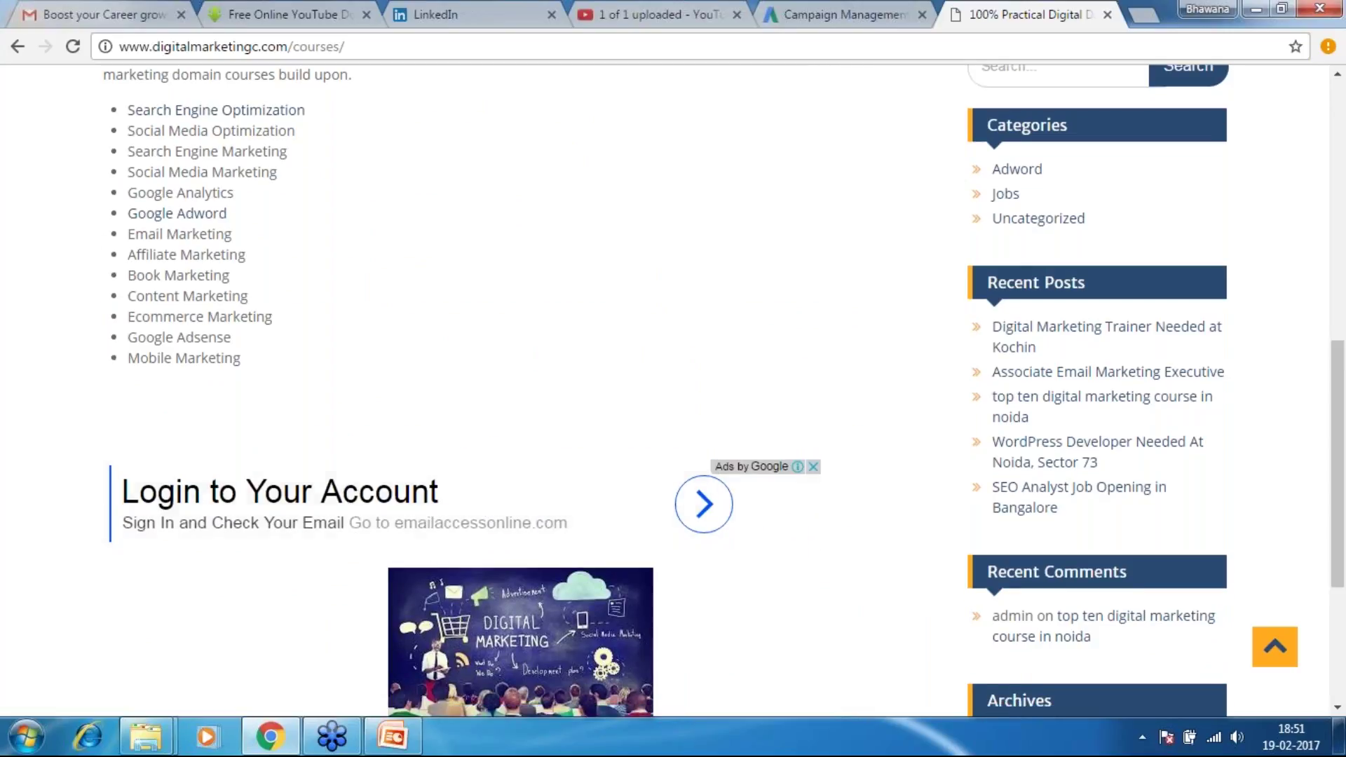
pyautogui.moveTo(805, 476)
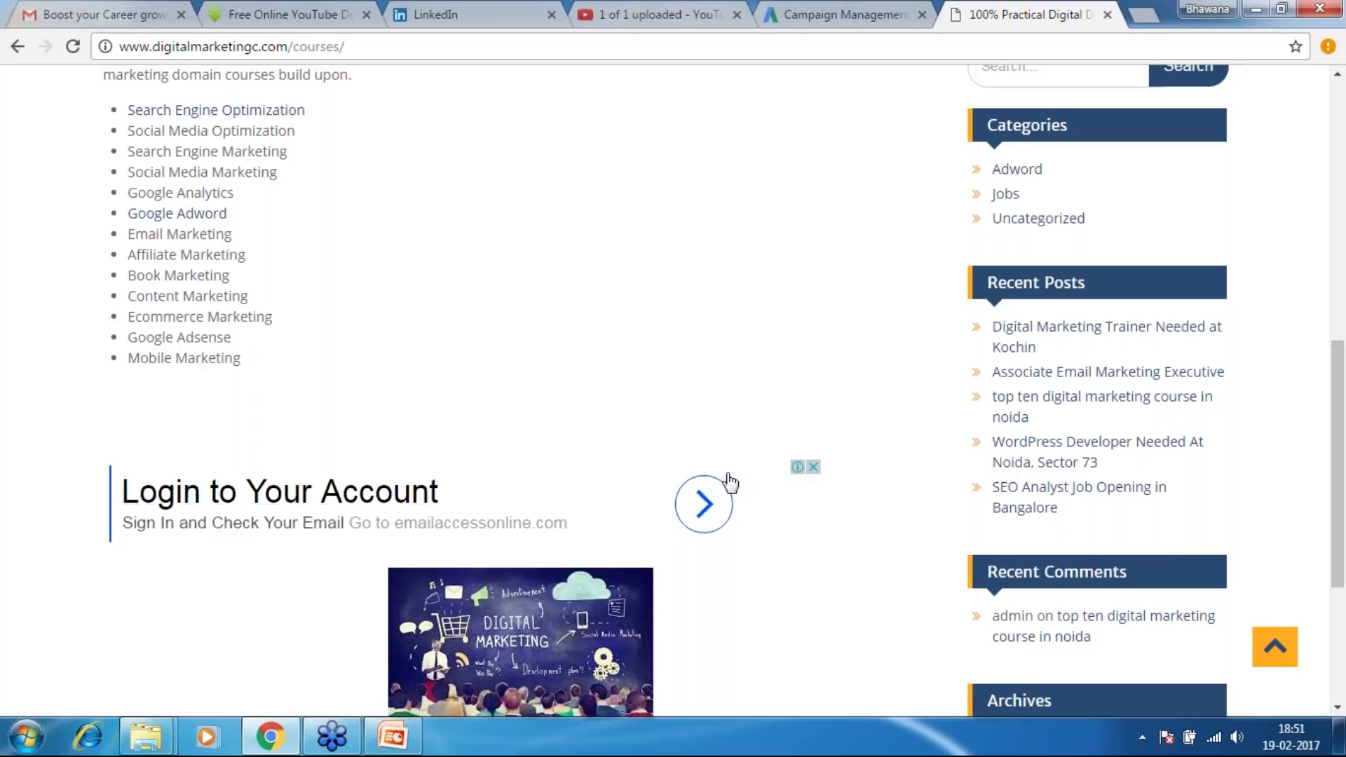
pyautogui.moveTo(1344, 437); pyautogui.dragTo(1345, 439)
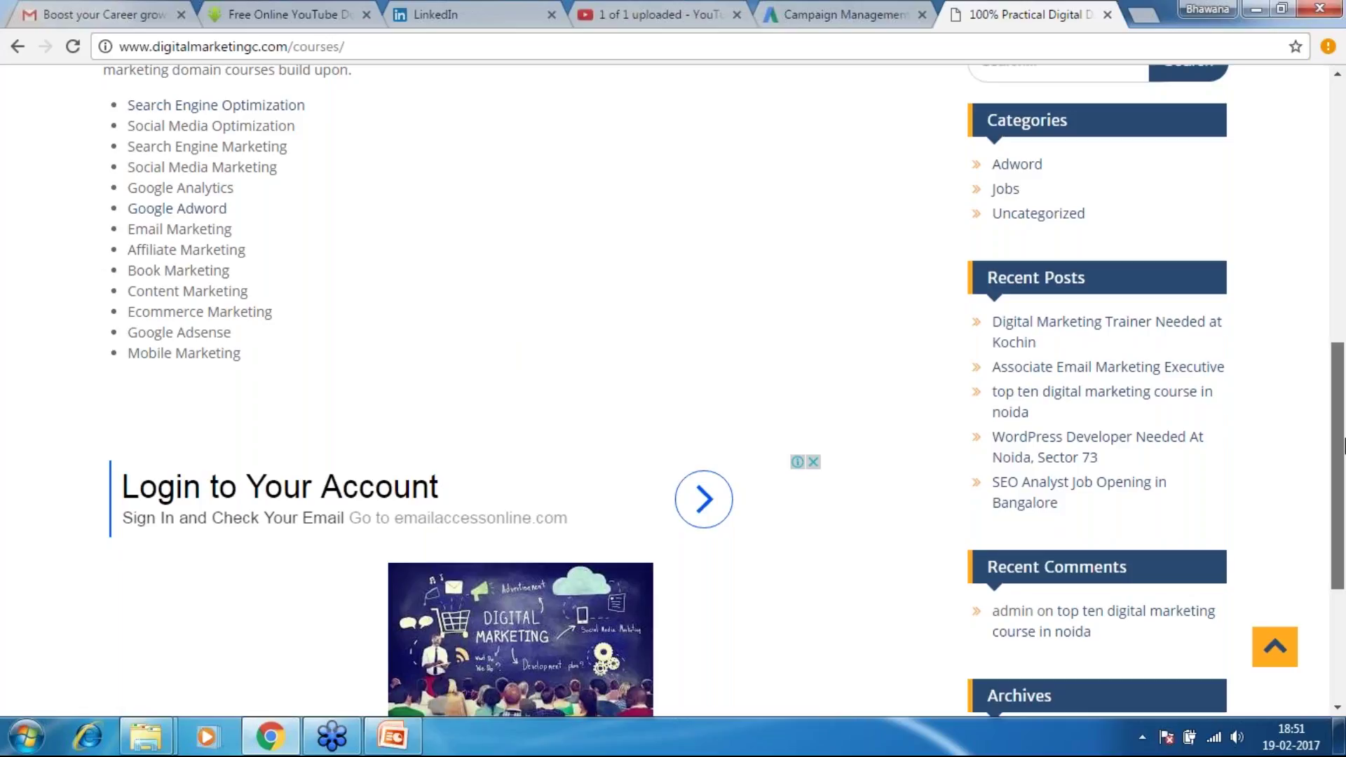
pyautogui.scroll(-2, 421, 310)
pyautogui.scroll(-1, 421, 310)
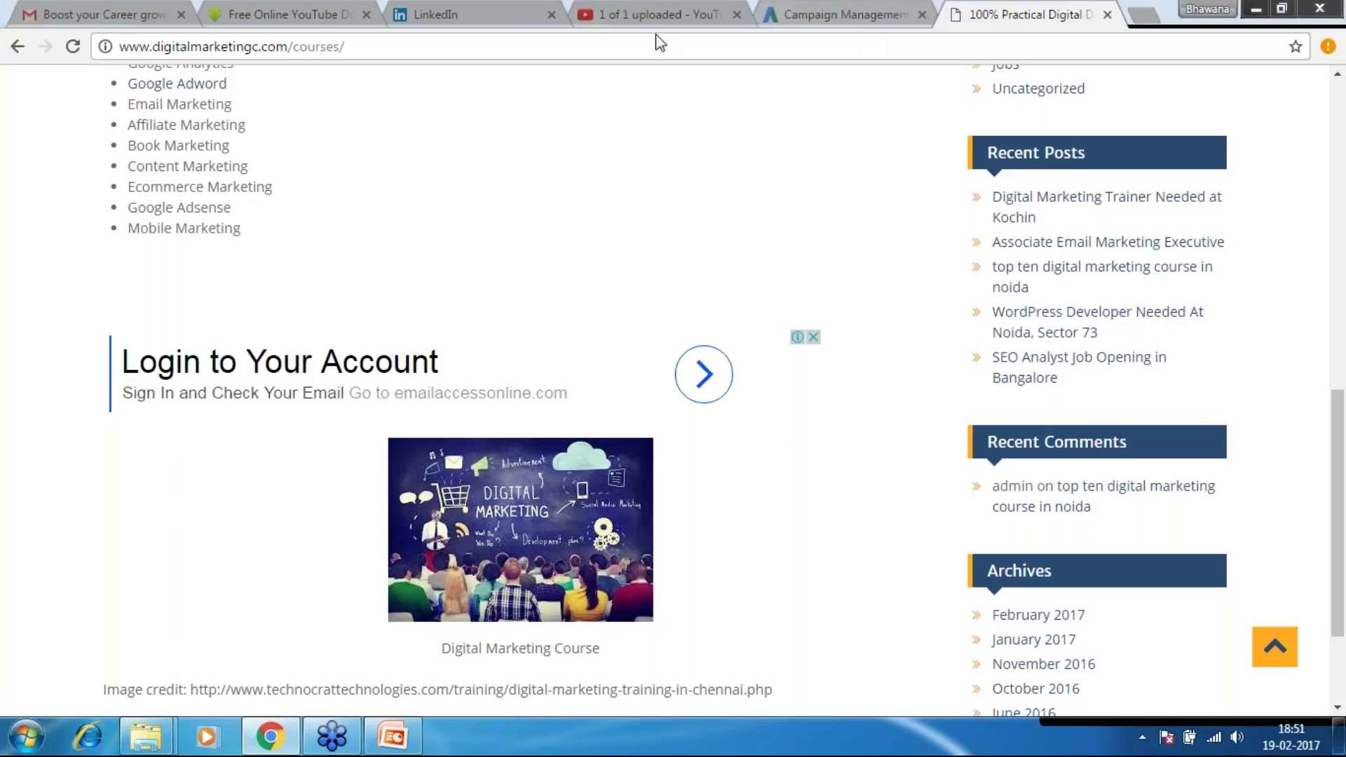
# Return to the AdWords Display Network only settings tab and select the Campaign name box
pyautogui.click(684, 10)
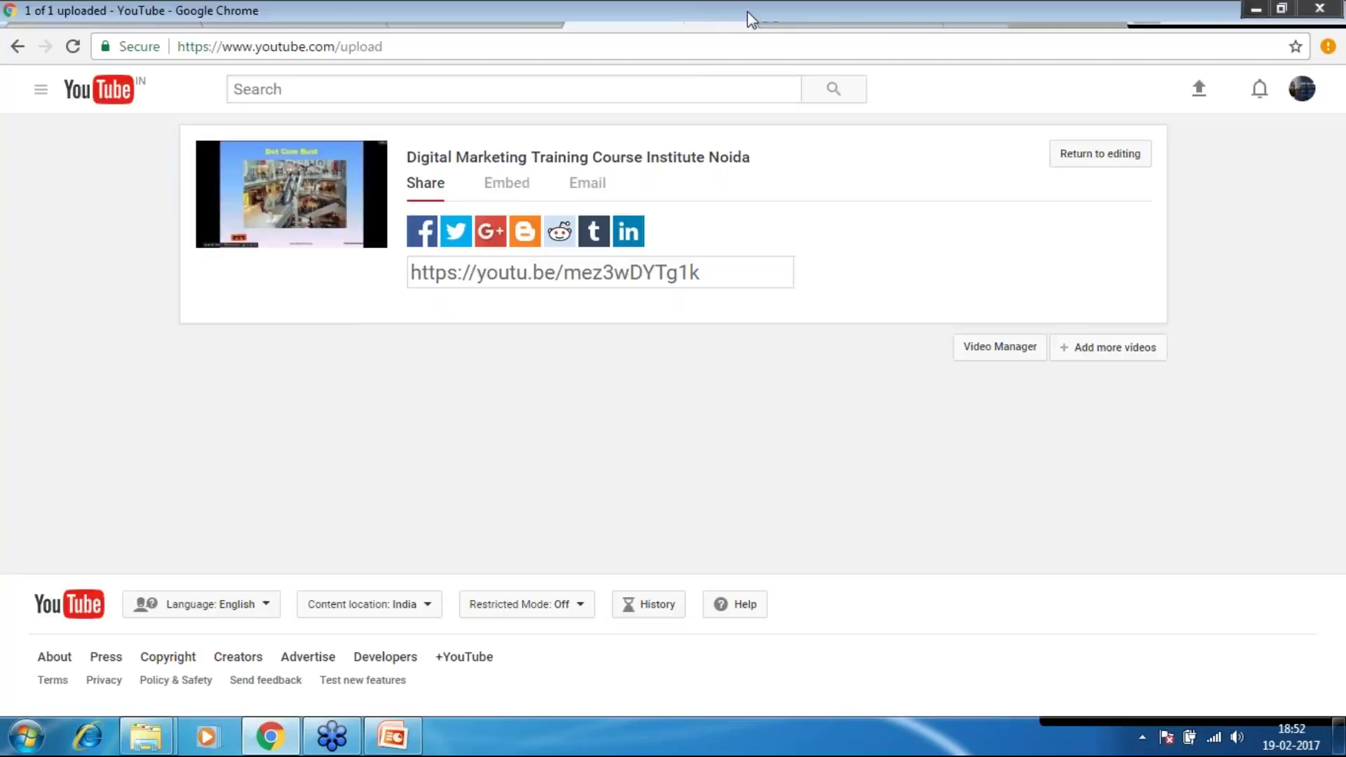
pyautogui.click(741, 11)
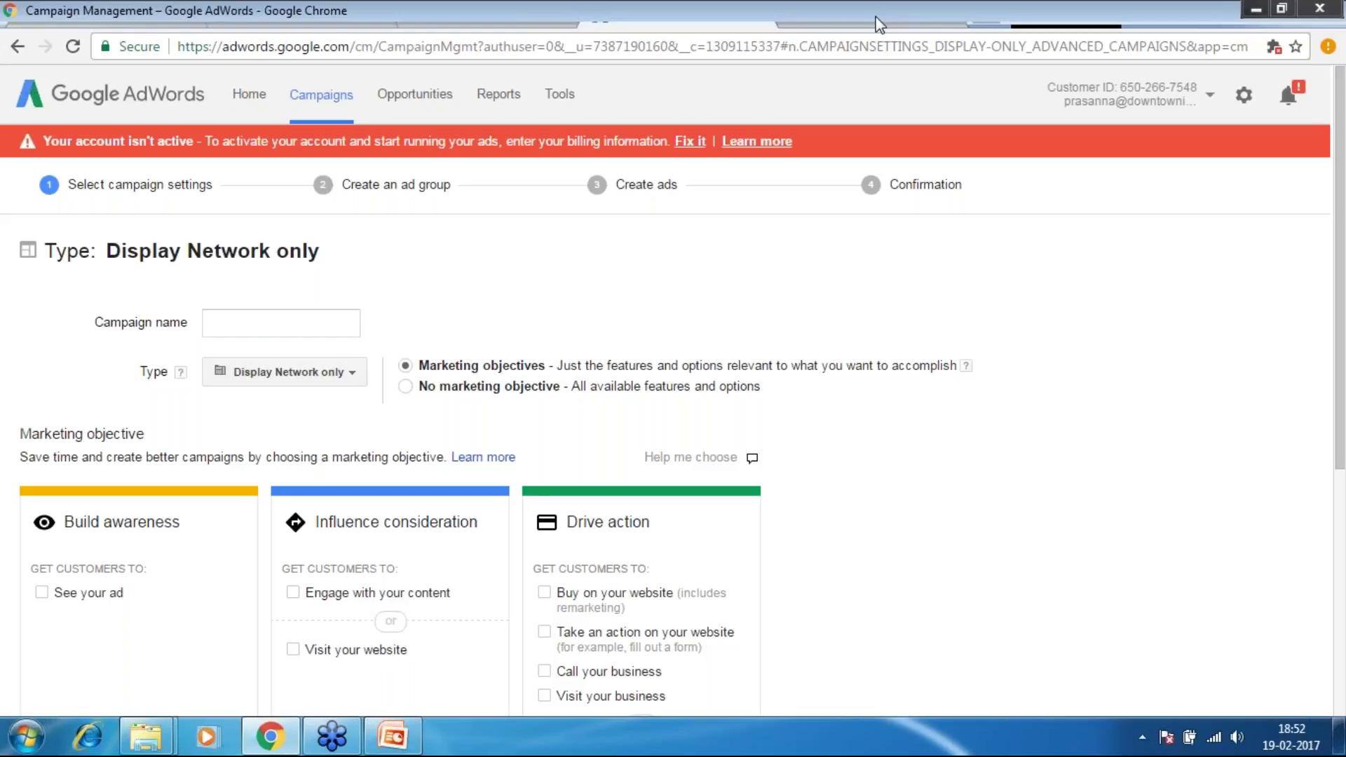
pyautogui.click(880, 25)
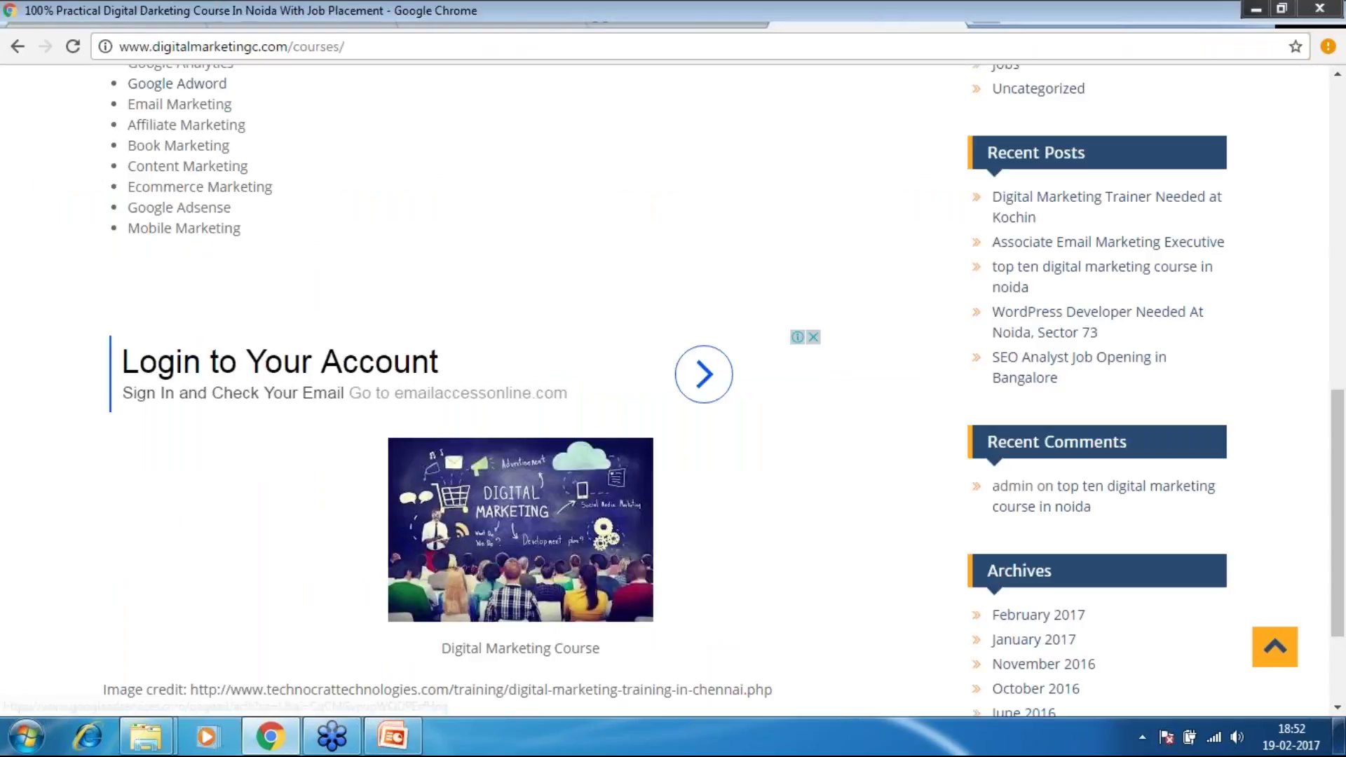
pyautogui.click(706, 13)
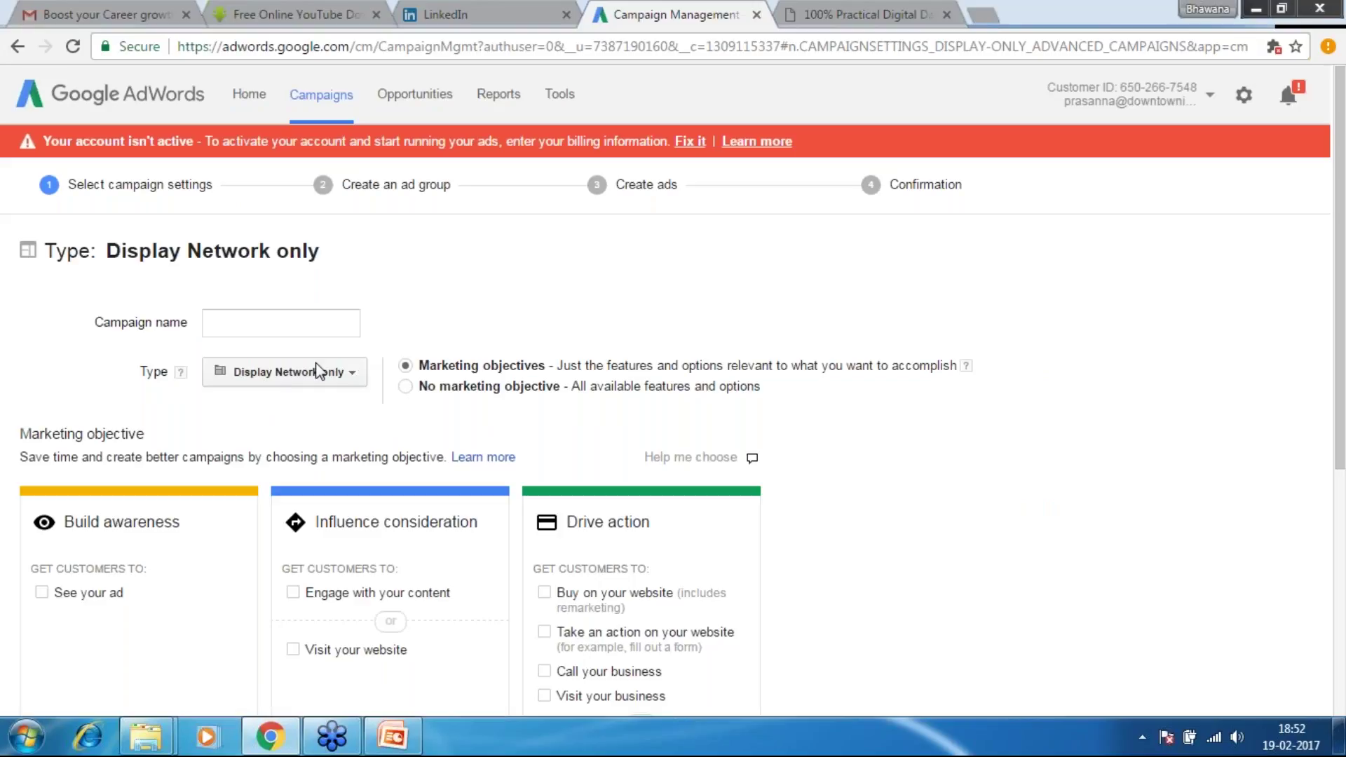
pyautogui.click(275, 322)
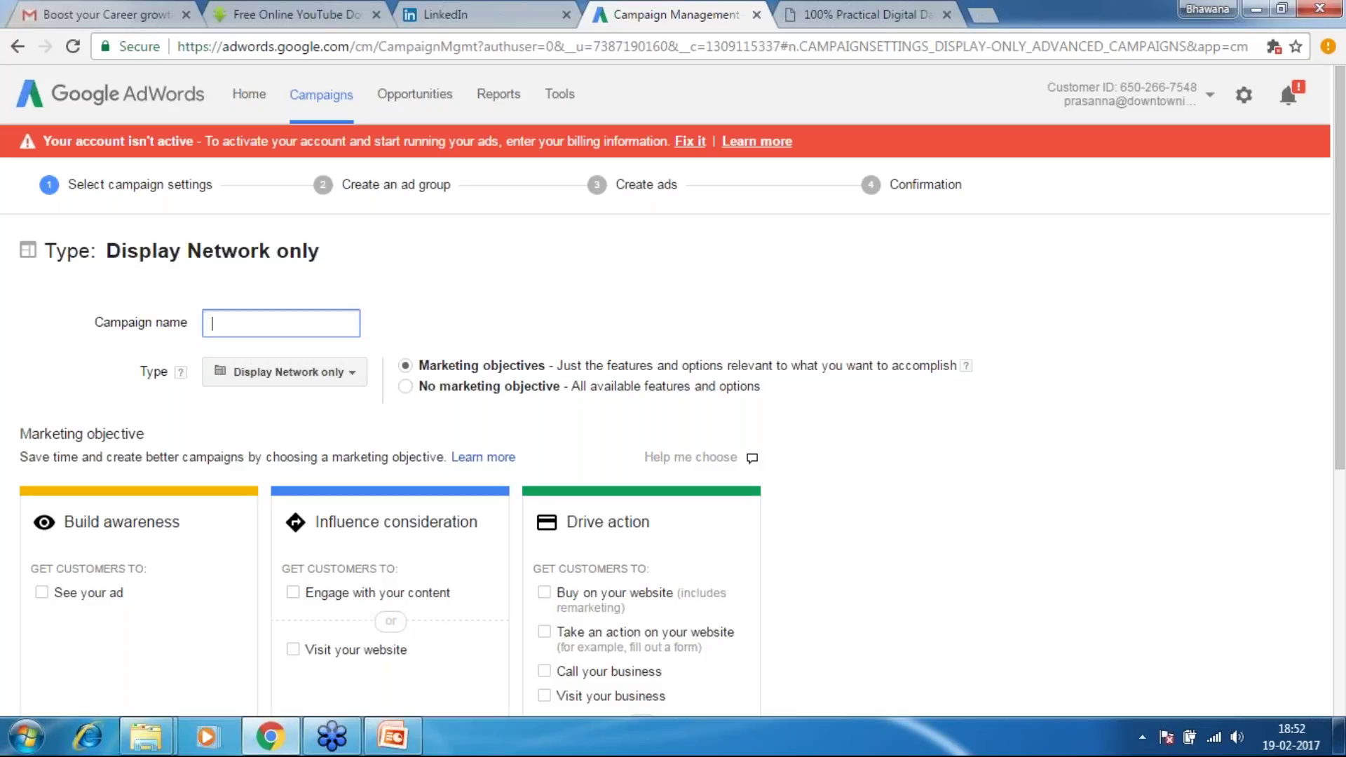
pyautogui.click(1340, 289)
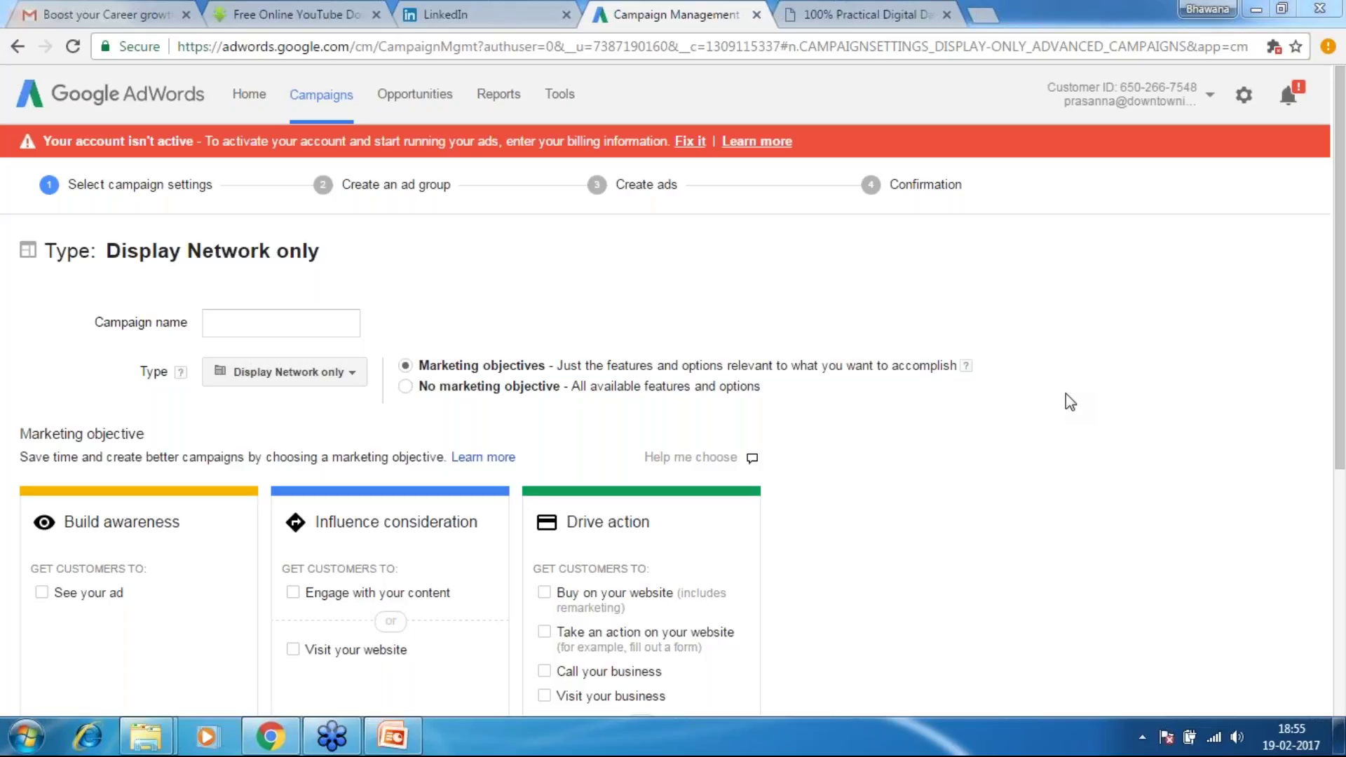
# Open youtube.com in a new browser tab
pyautogui.click(982, 14)
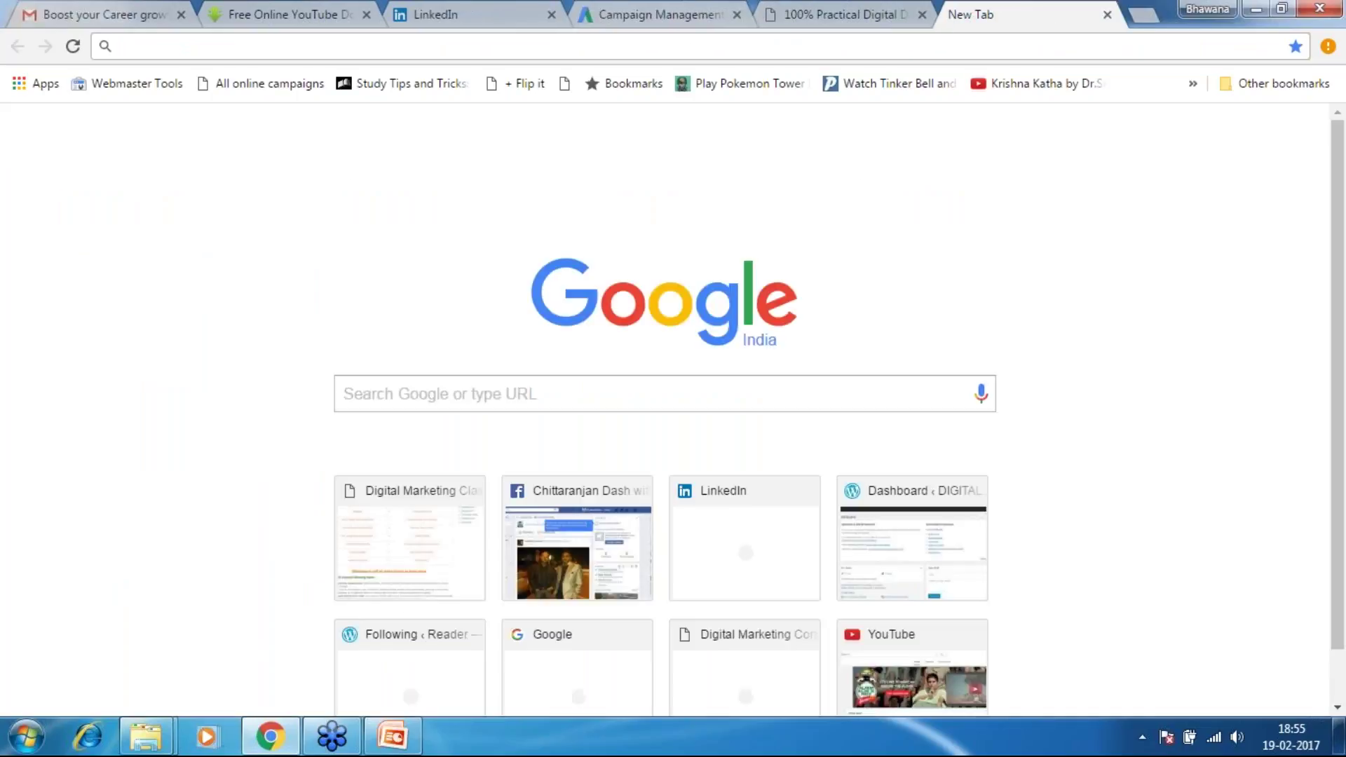
pyautogui.click(1038, 84)
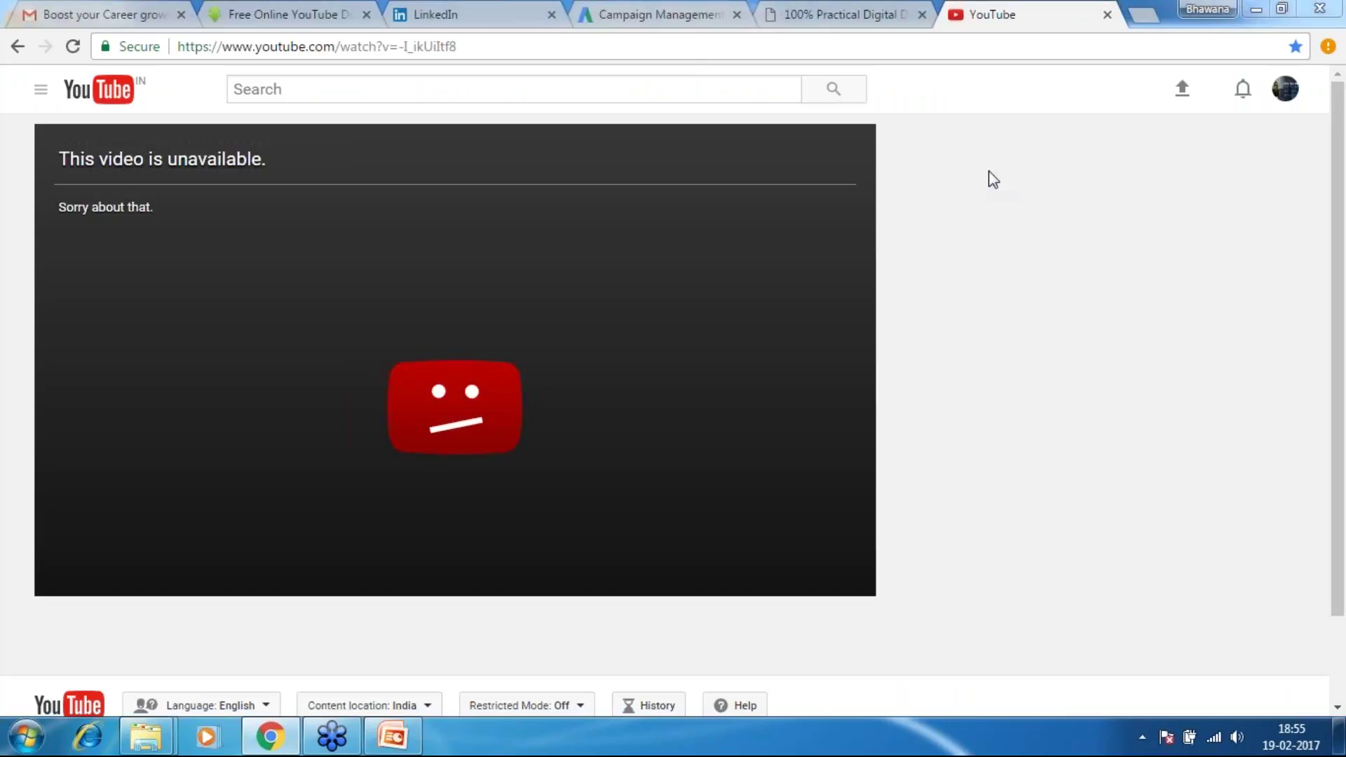
pyautogui.click(706, 49)
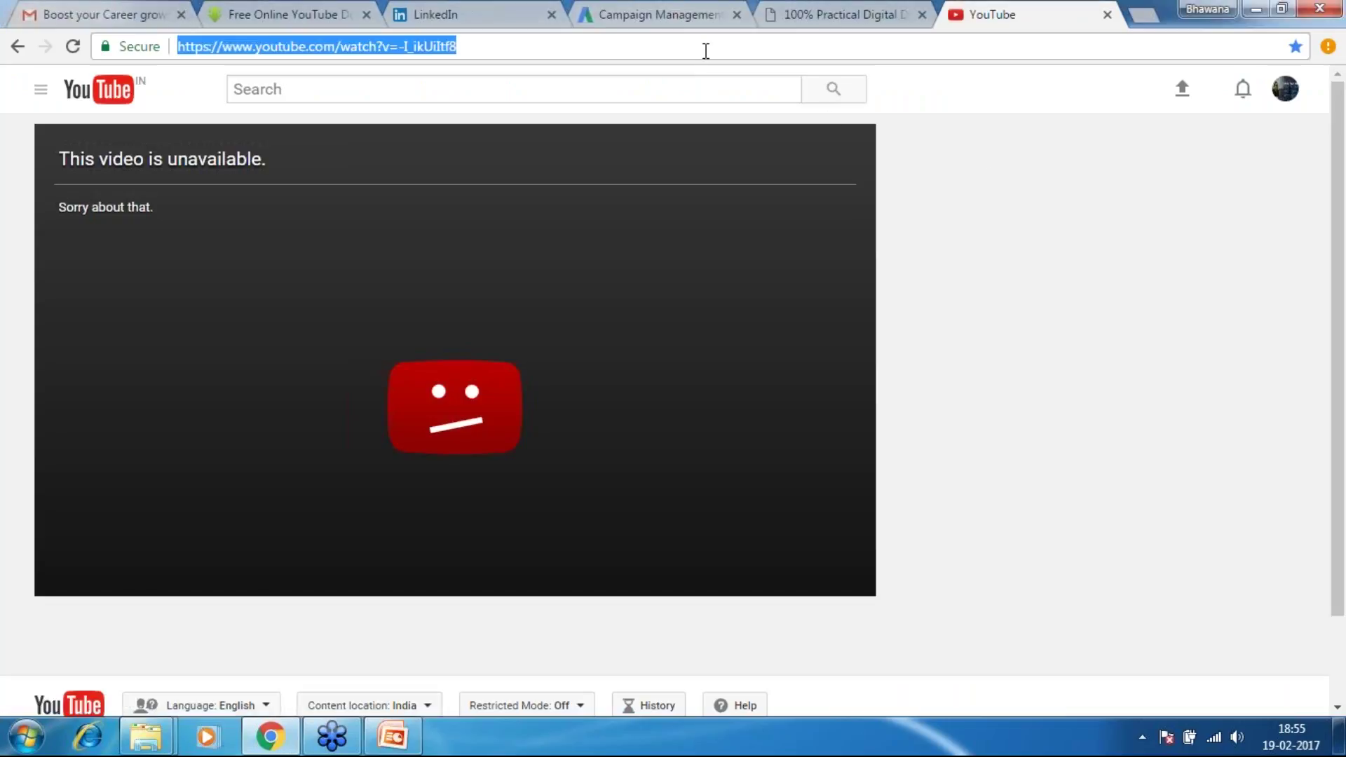
pyautogui.write('youtube.com')
pyautogui.press('Right')
pyautogui.press('Return')
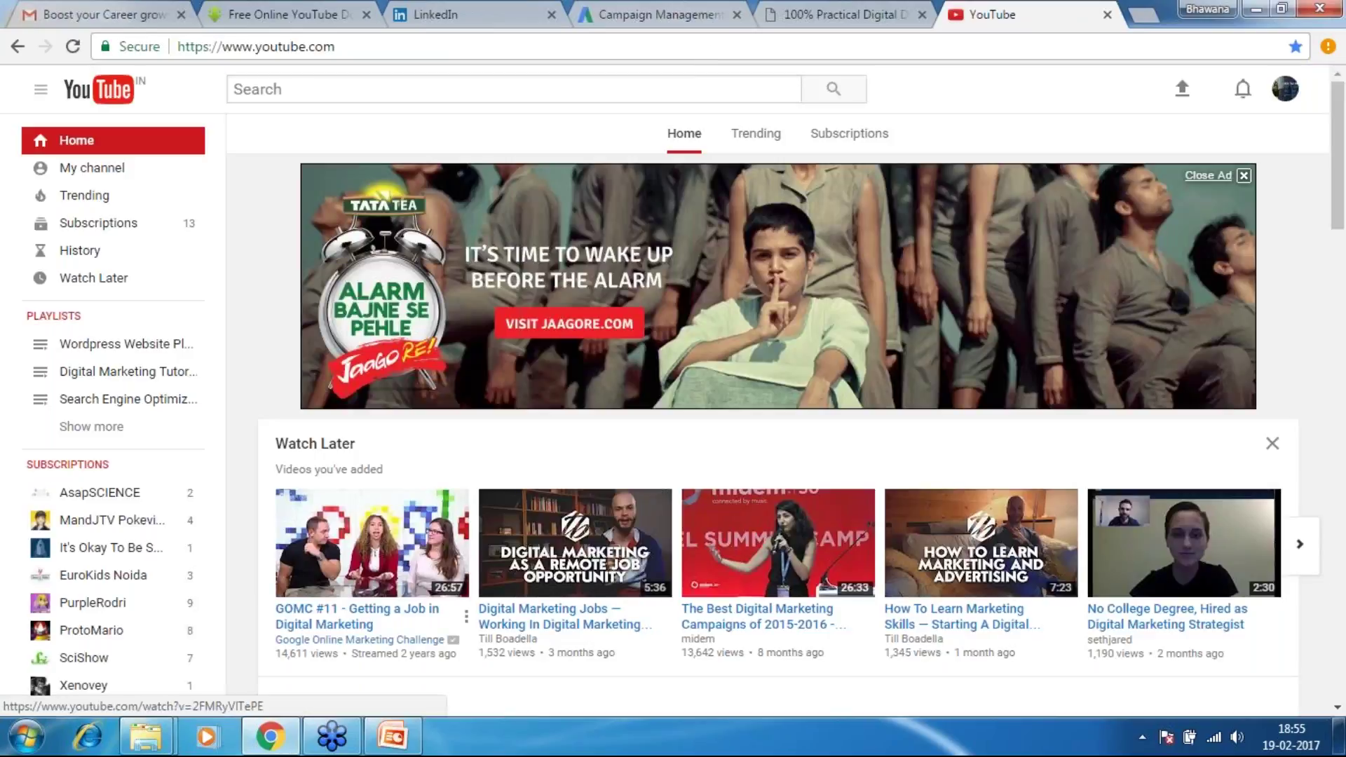
# View the GOMC #11 video and the channel's uploaded videos, then return to Home
pyautogui.click(357, 608)
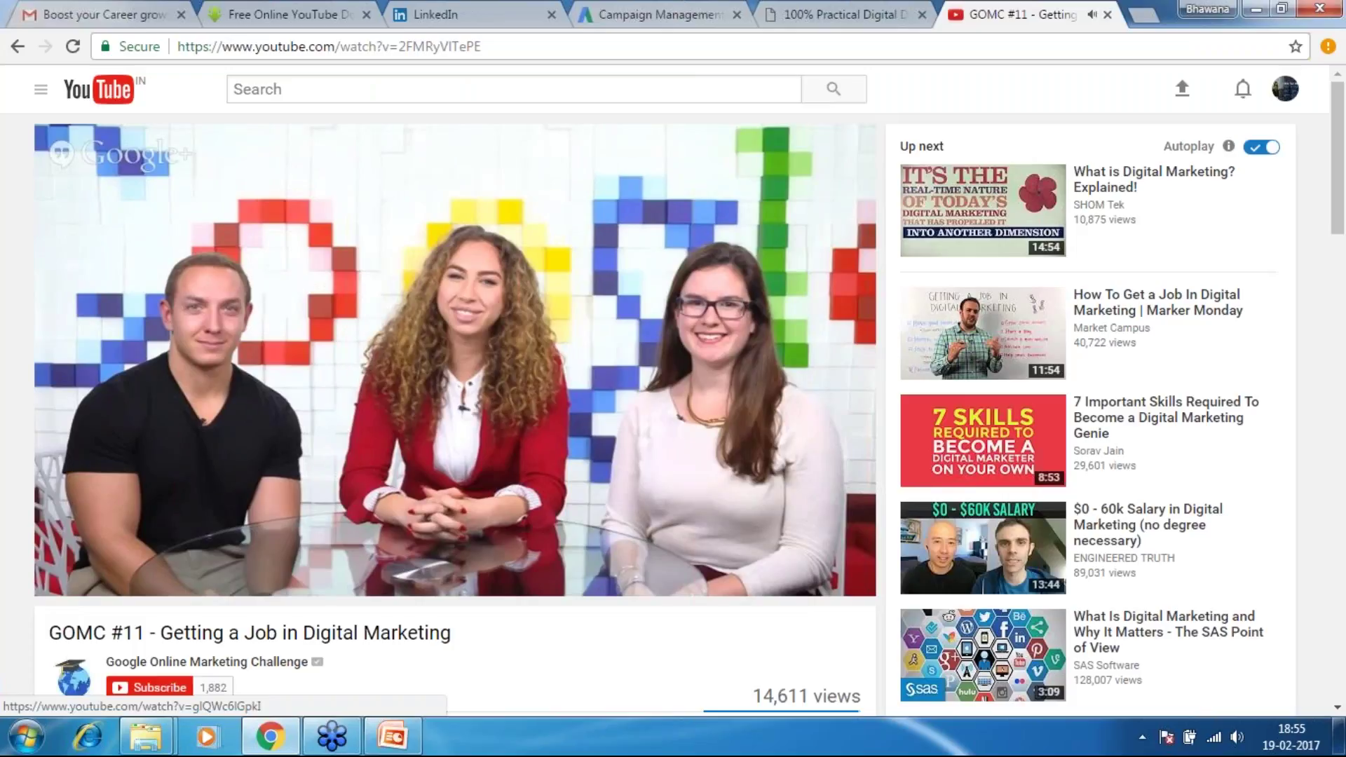
pyautogui.click(40, 89)
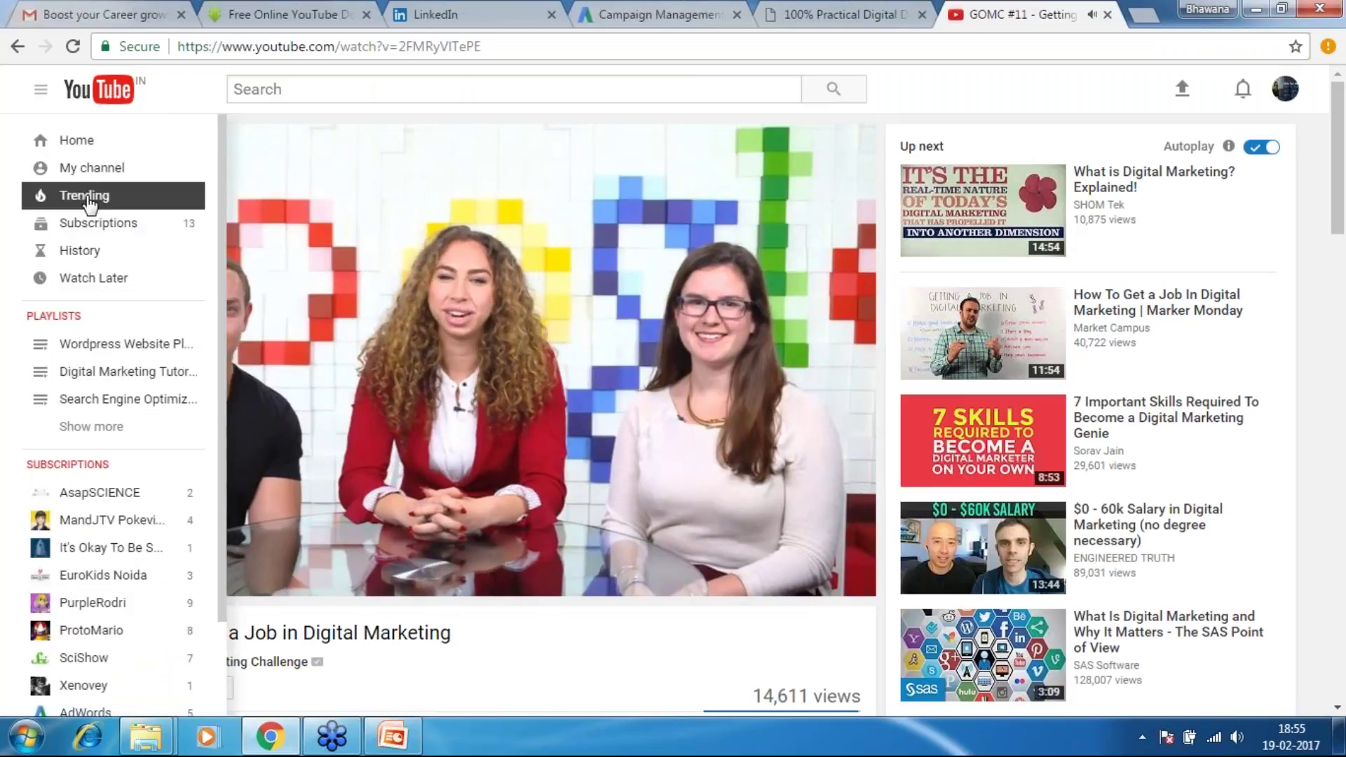
pyautogui.click(100, 170)
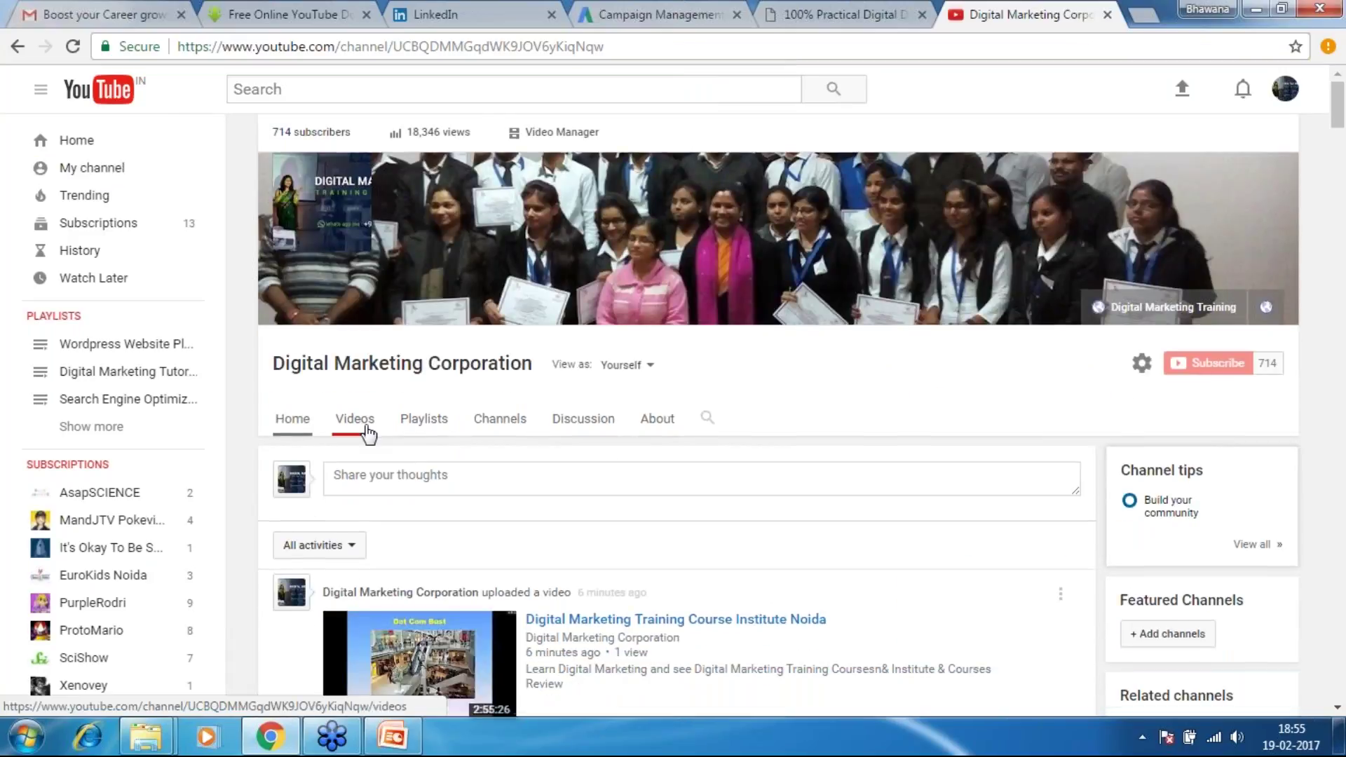
pyautogui.click(366, 429)
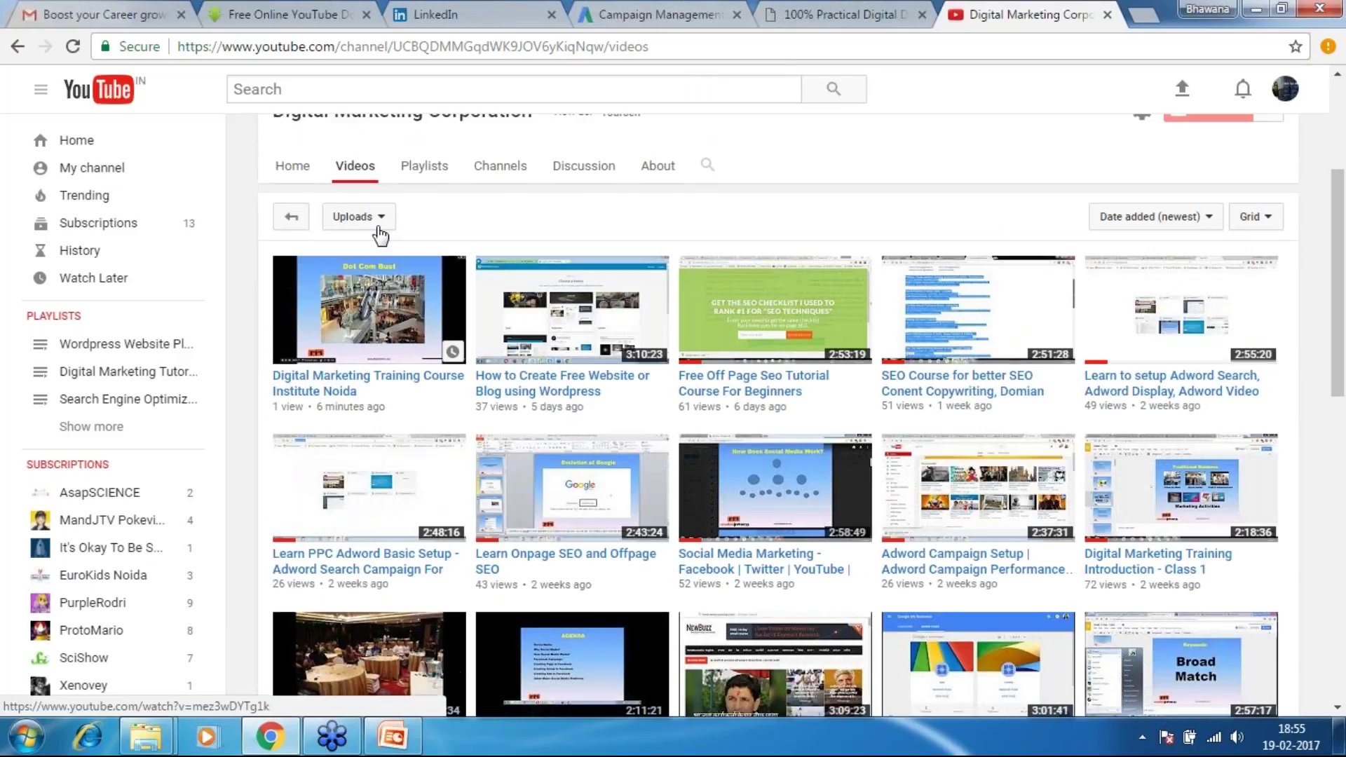
pyautogui.click(100, 143)
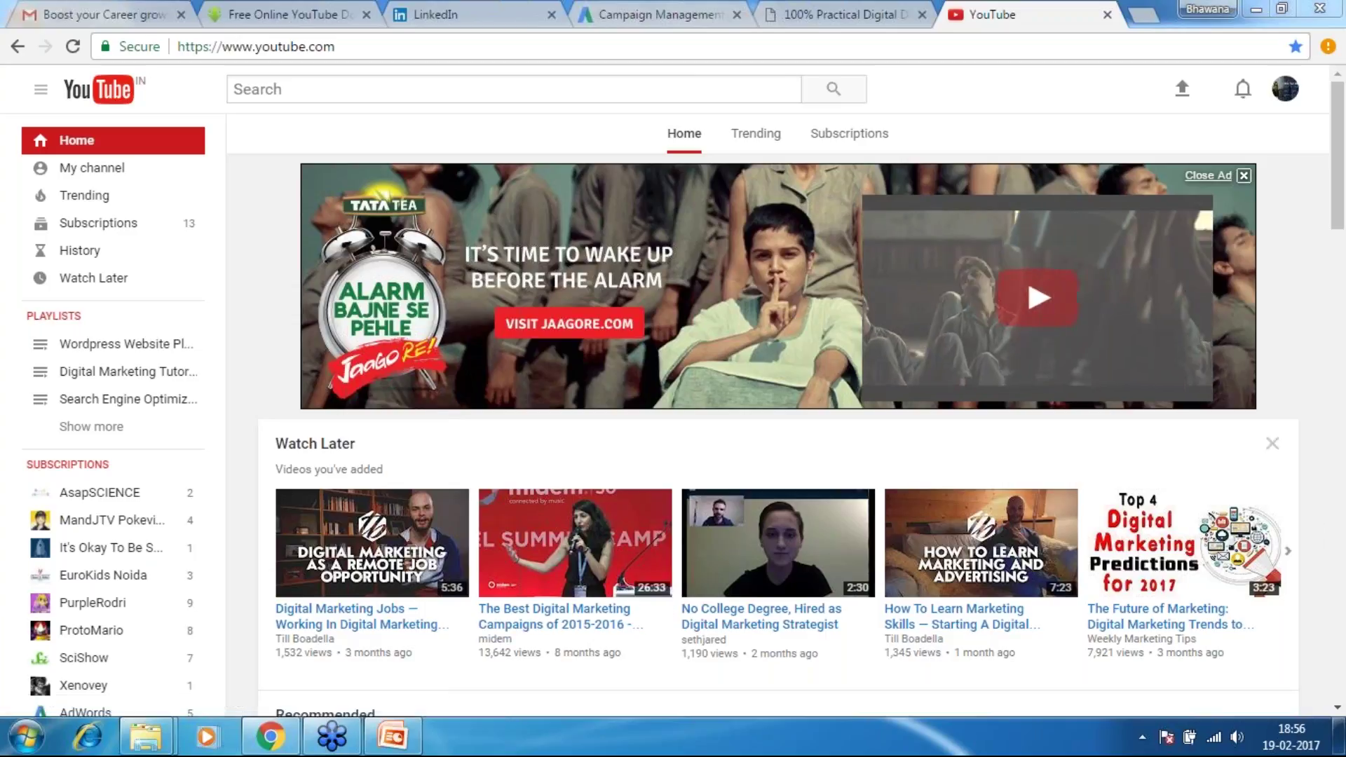
# Close the YouTube tab and switch back to the AdWords campaign settings tab
pyautogui.click(1107, 14)
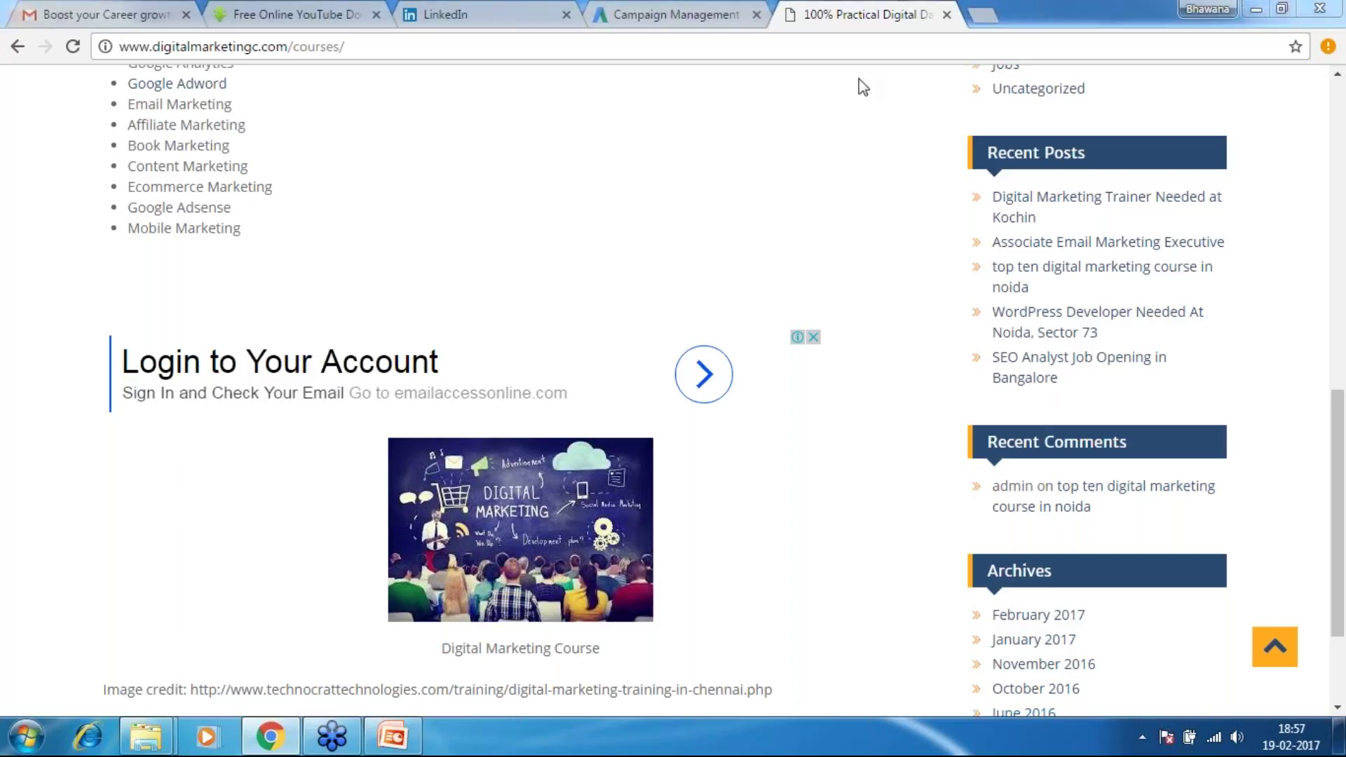
pyautogui.click(700, 7)
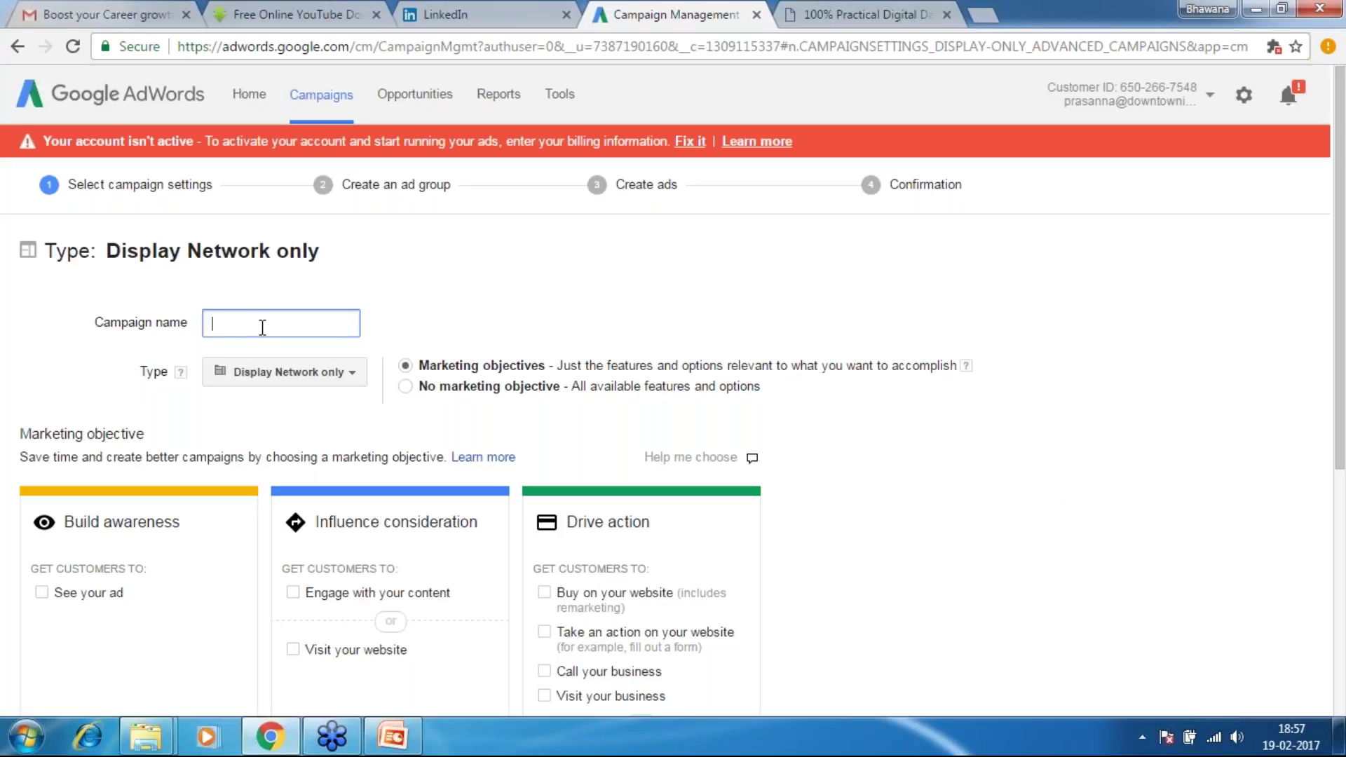
# Enter 'Yoga Retreat' as the campaign name, correcting the typos
pyautogui.write('Y')
pyautogui.write('ou')
pyautogui.press('BackSpace')
pyautogui.press('BackSpace')
pyautogui.press('BackSpace')
pyautogui.write('Yoga Retr')
pyautogui.press('BackSpace')
pyautogui.press('BackSpace')
pyautogui.write('treat')
pyautogui.moveTo(1340, 404); pyautogui.dragTo(1344, 432)
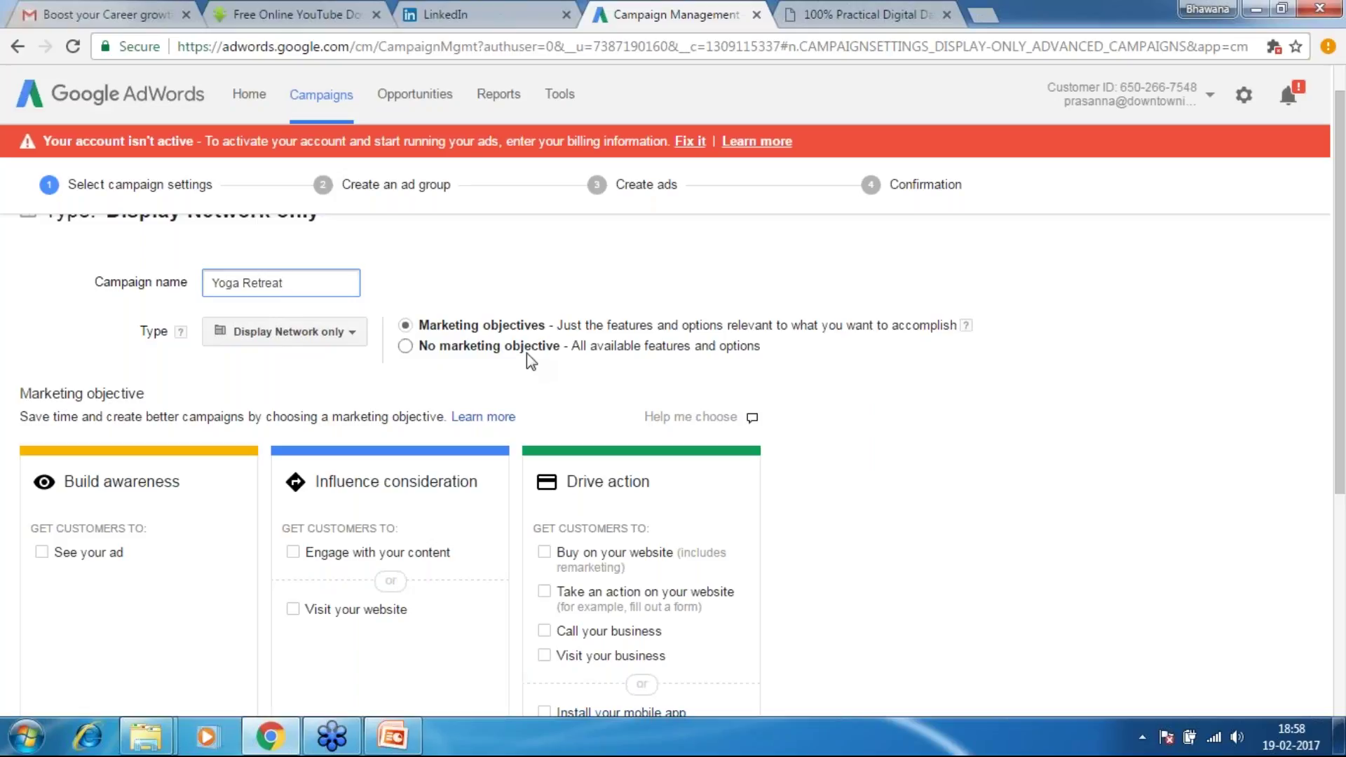
pyautogui.moveTo(581, 348); pyautogui.dragTo(762, 348)
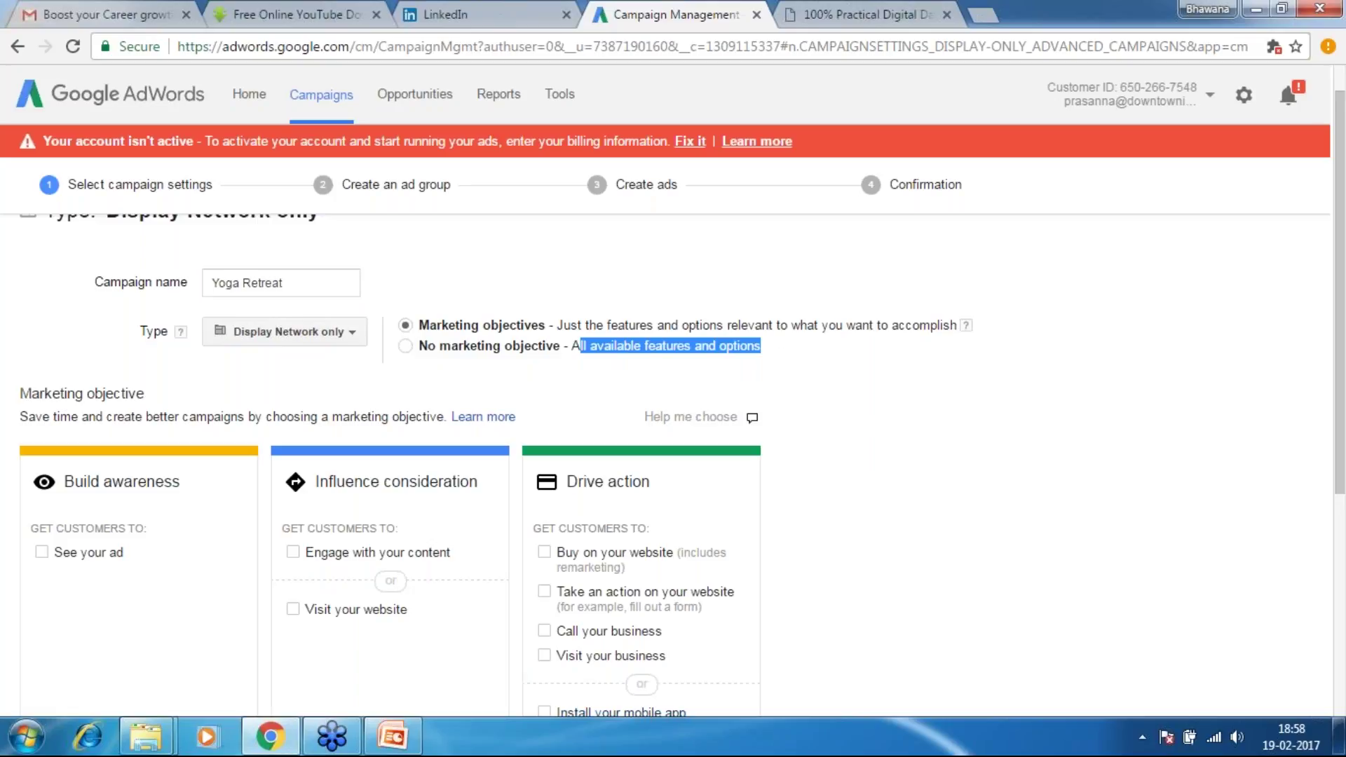
pyautogui.moveTo(1340, 413); pyautogui.dragTo(1340, 476)
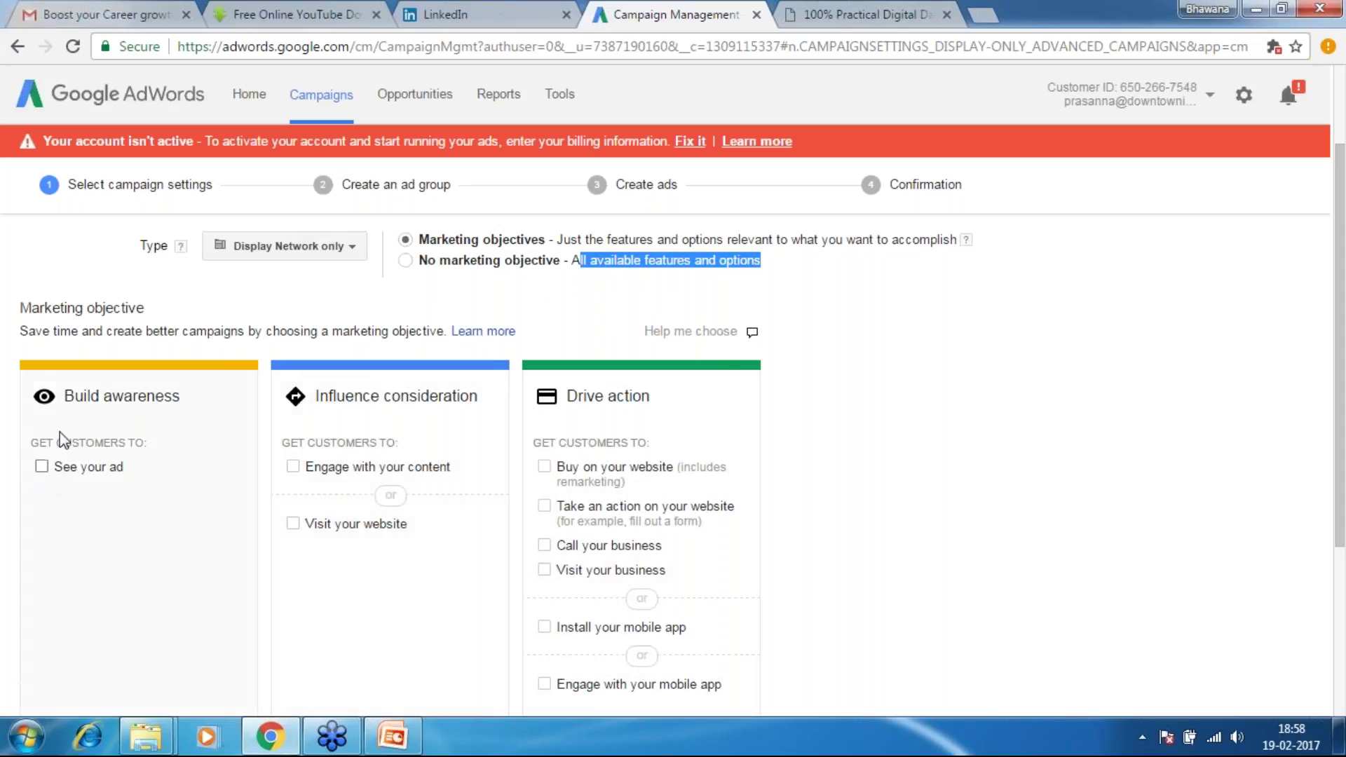
pyautogui.click(44, 468)
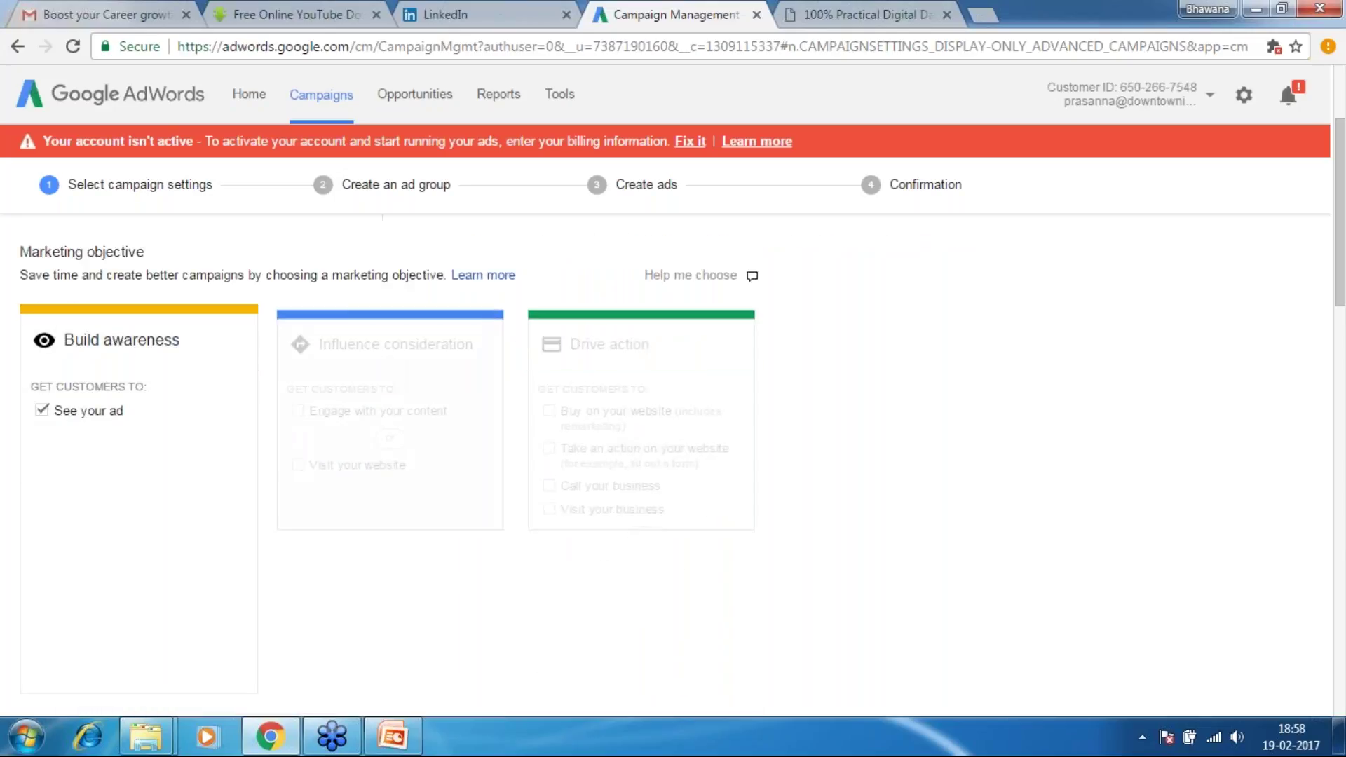
pyautogui.click(42, 411)
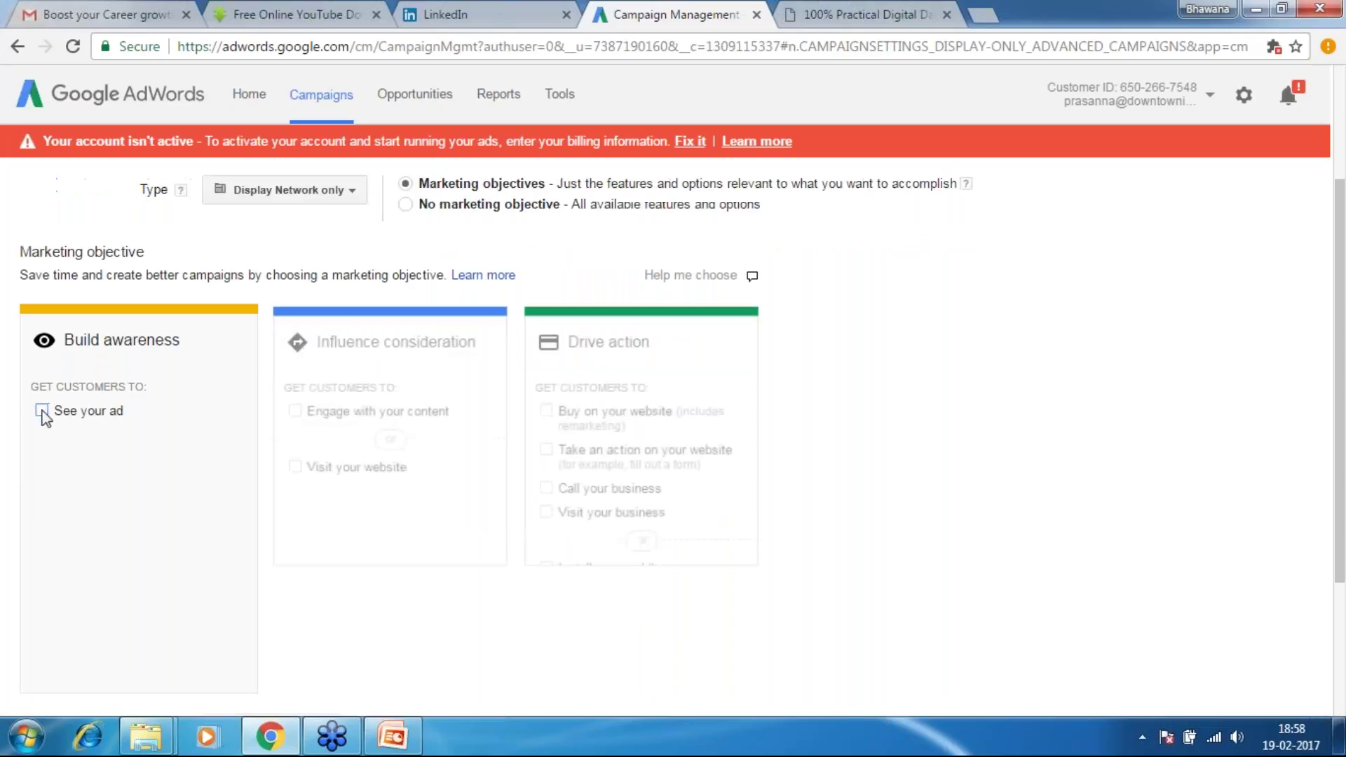
pyautogui.click(43, 411)
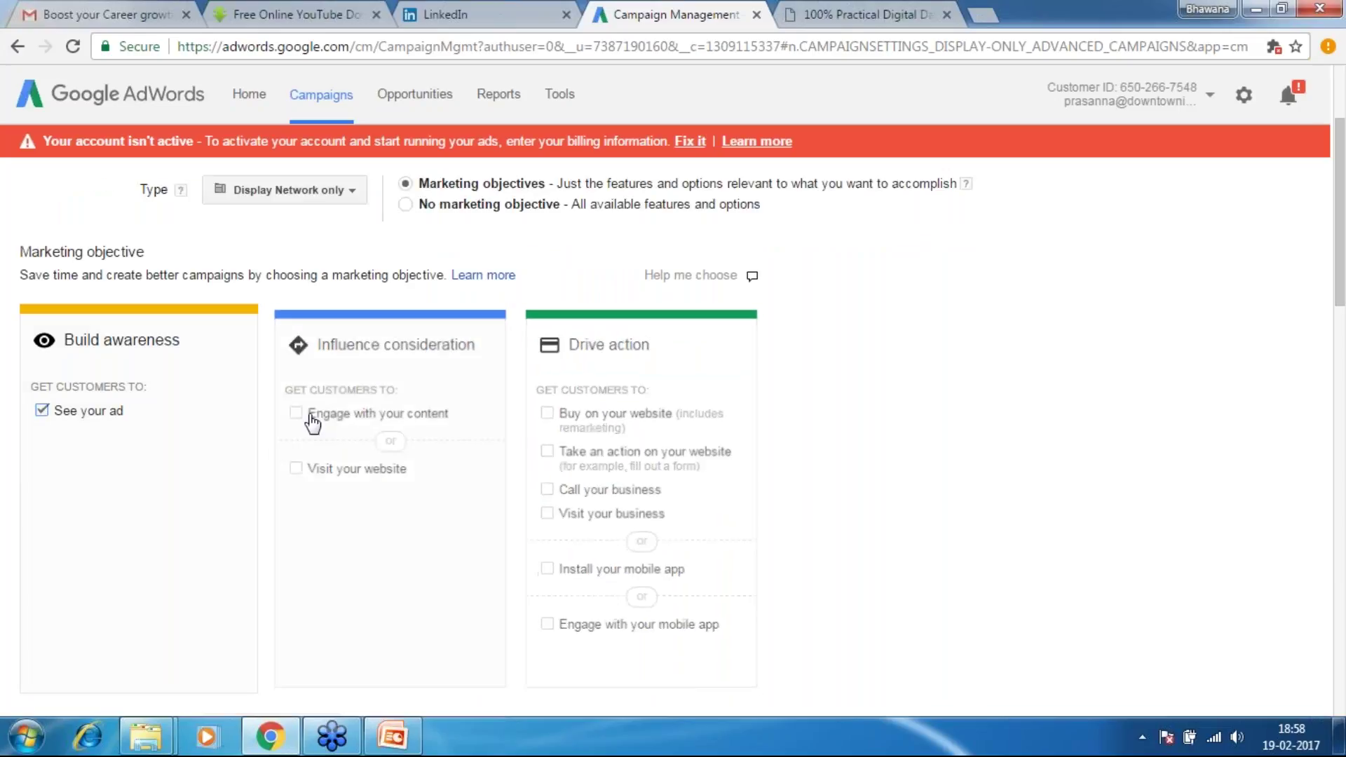
pyautogui.click(42, 411)
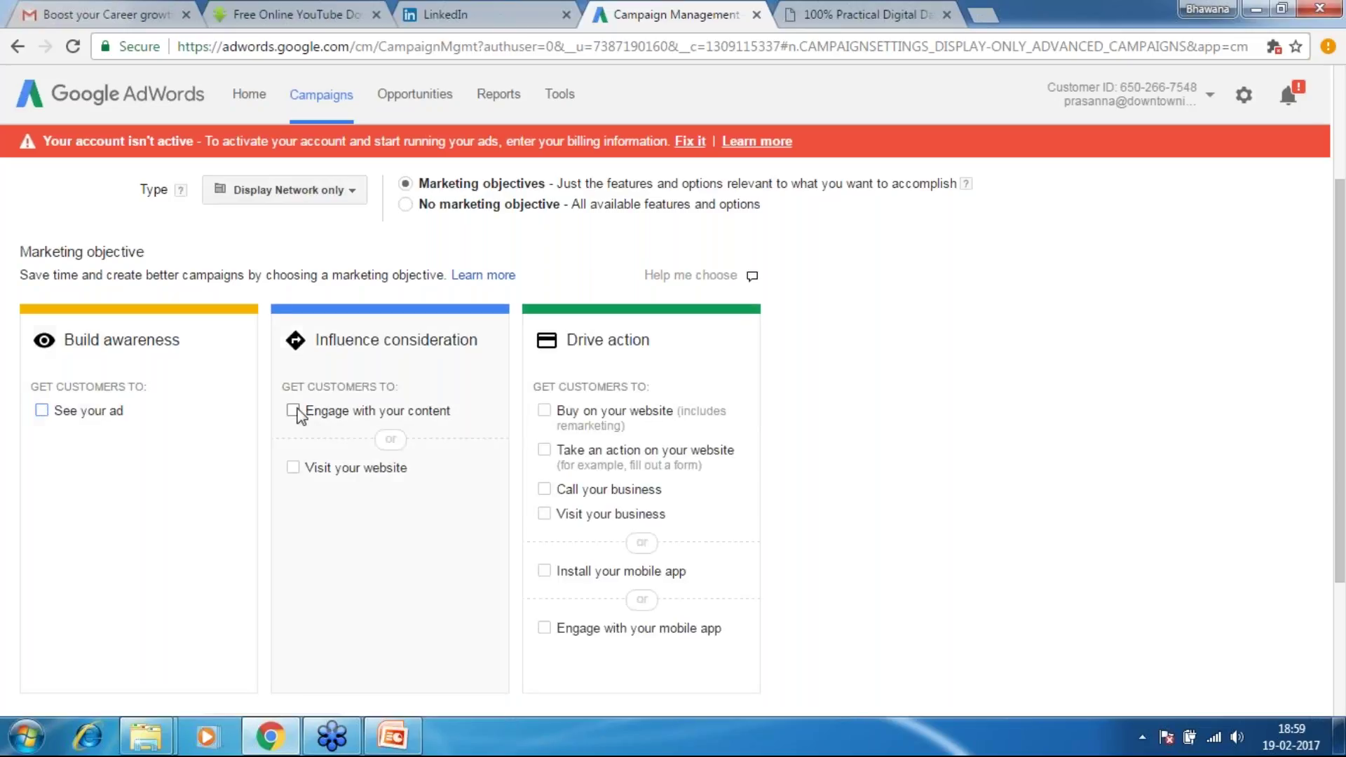
pyautogui.click(297, 411)
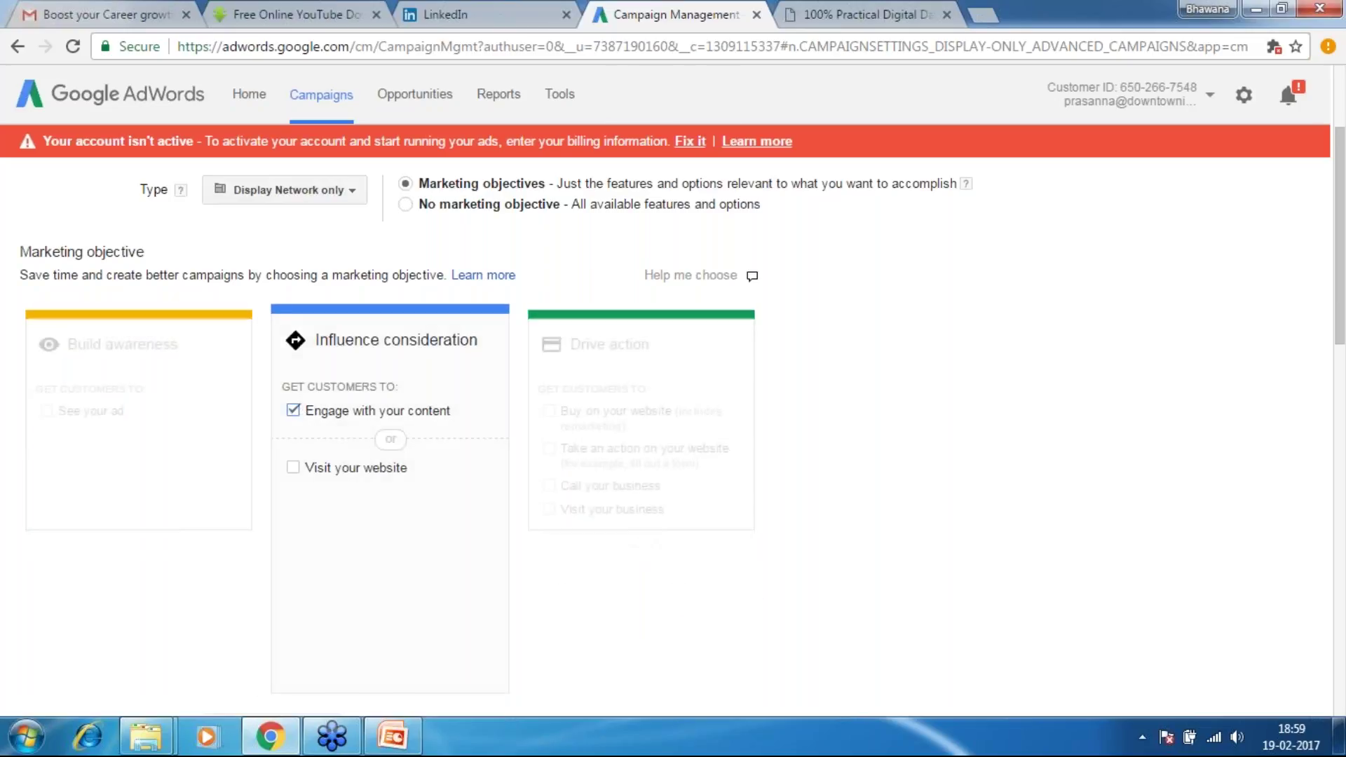
pyautogui.click(294, 411)
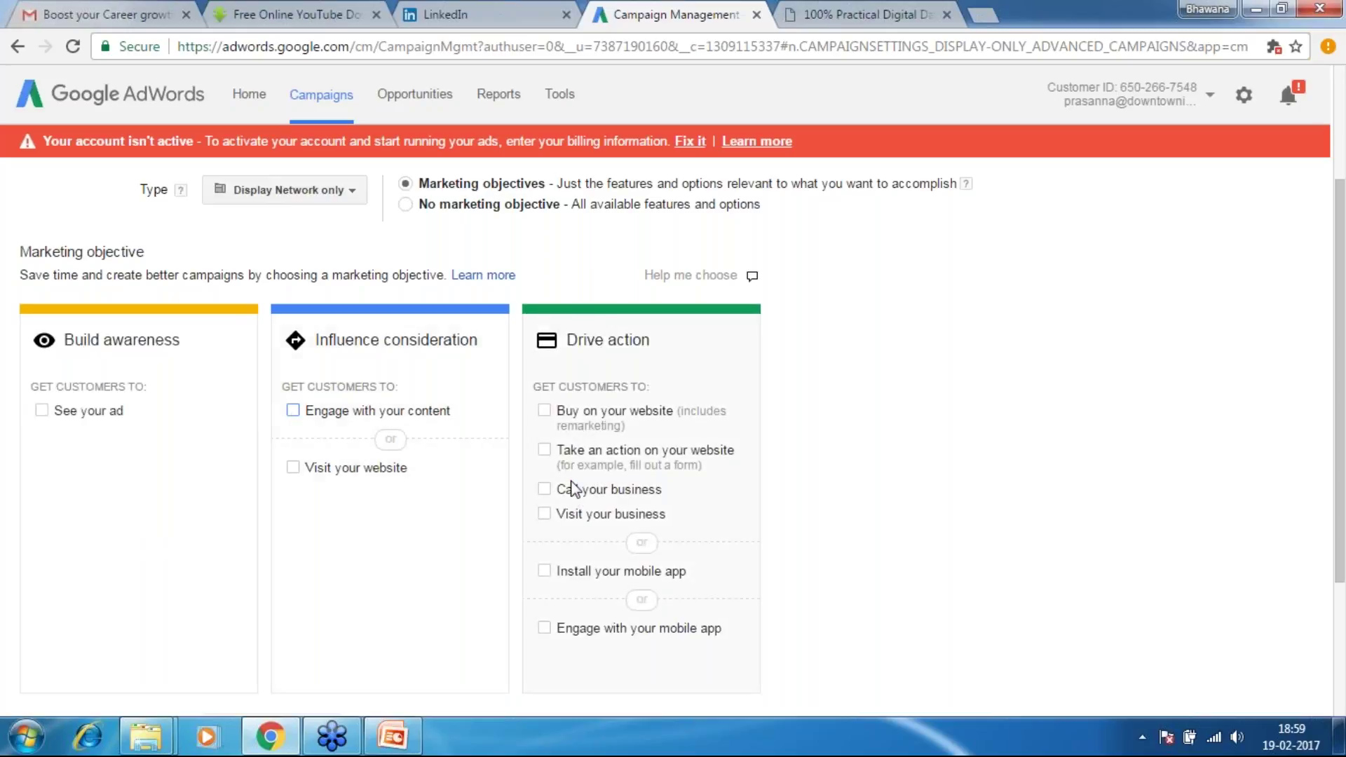
pyautogui.click(545, 515)
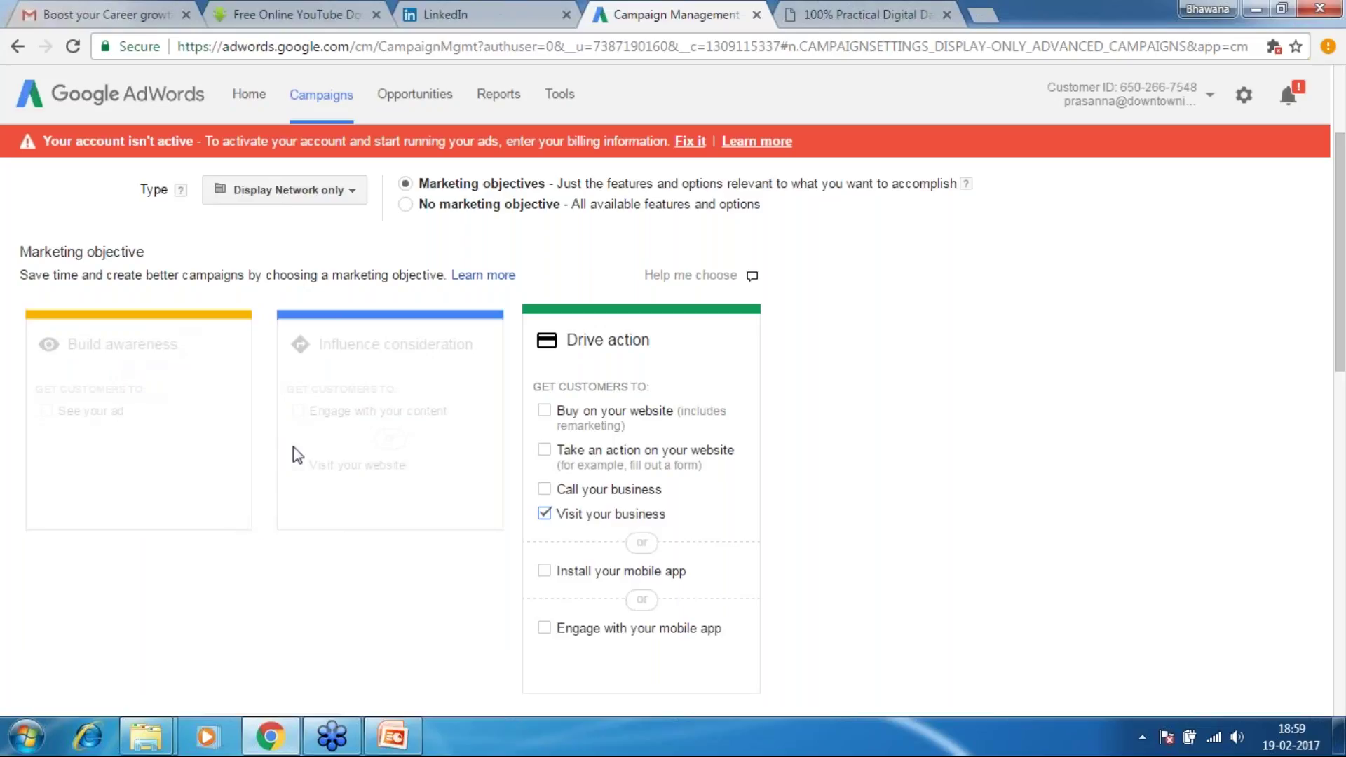
pyautogui.click(544, 513)
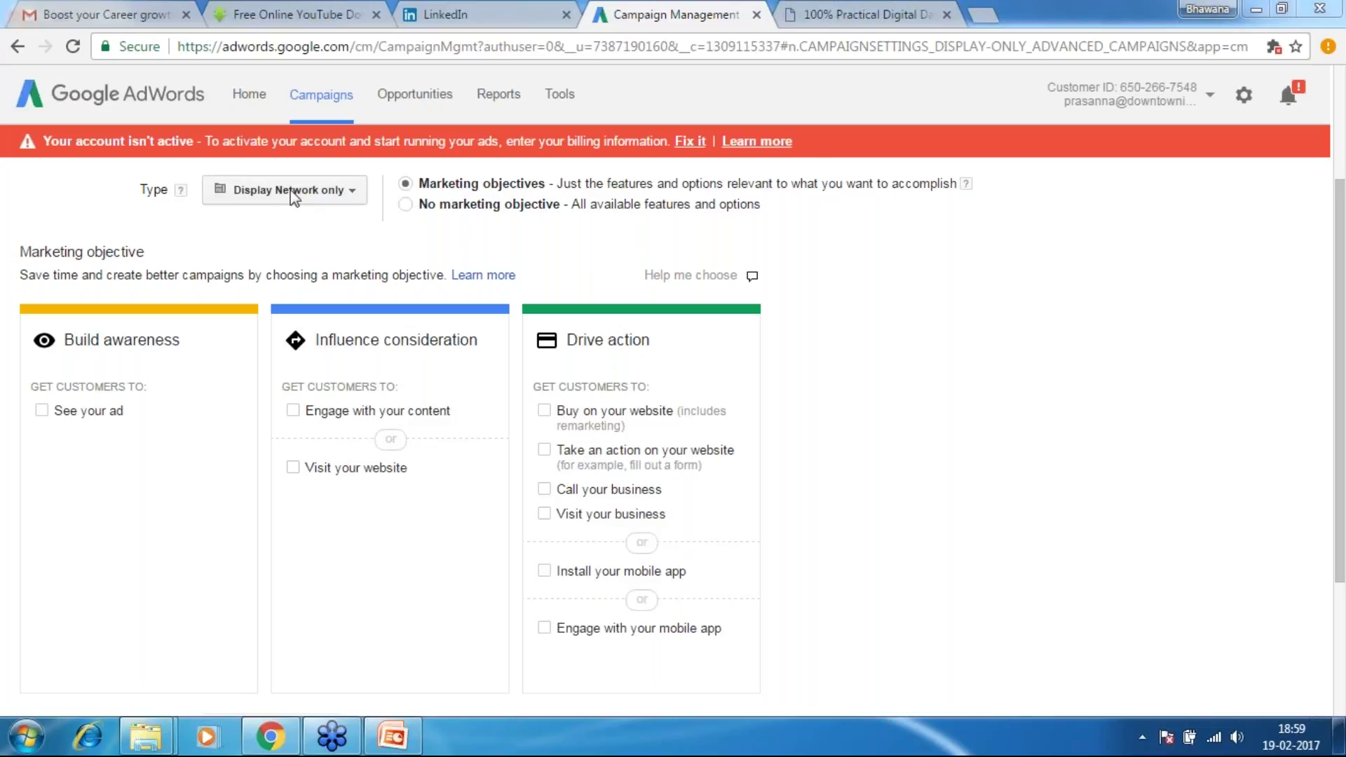
# Choose 'No marketing objective' for the campaign, keeping 'All features' selected
pyautogui.click(406, 205)
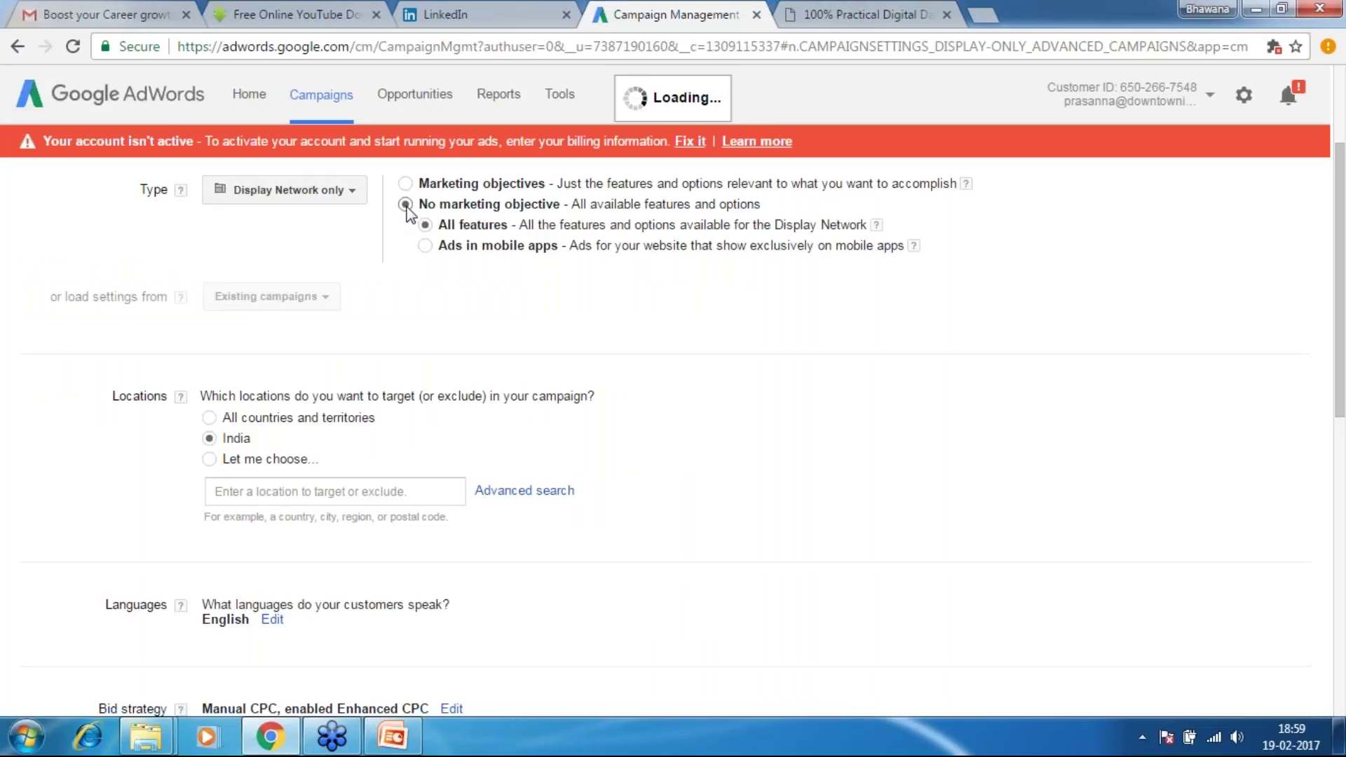
pyautogui.moveTo(570, 203); pyautogui.dragTo(787, 208)
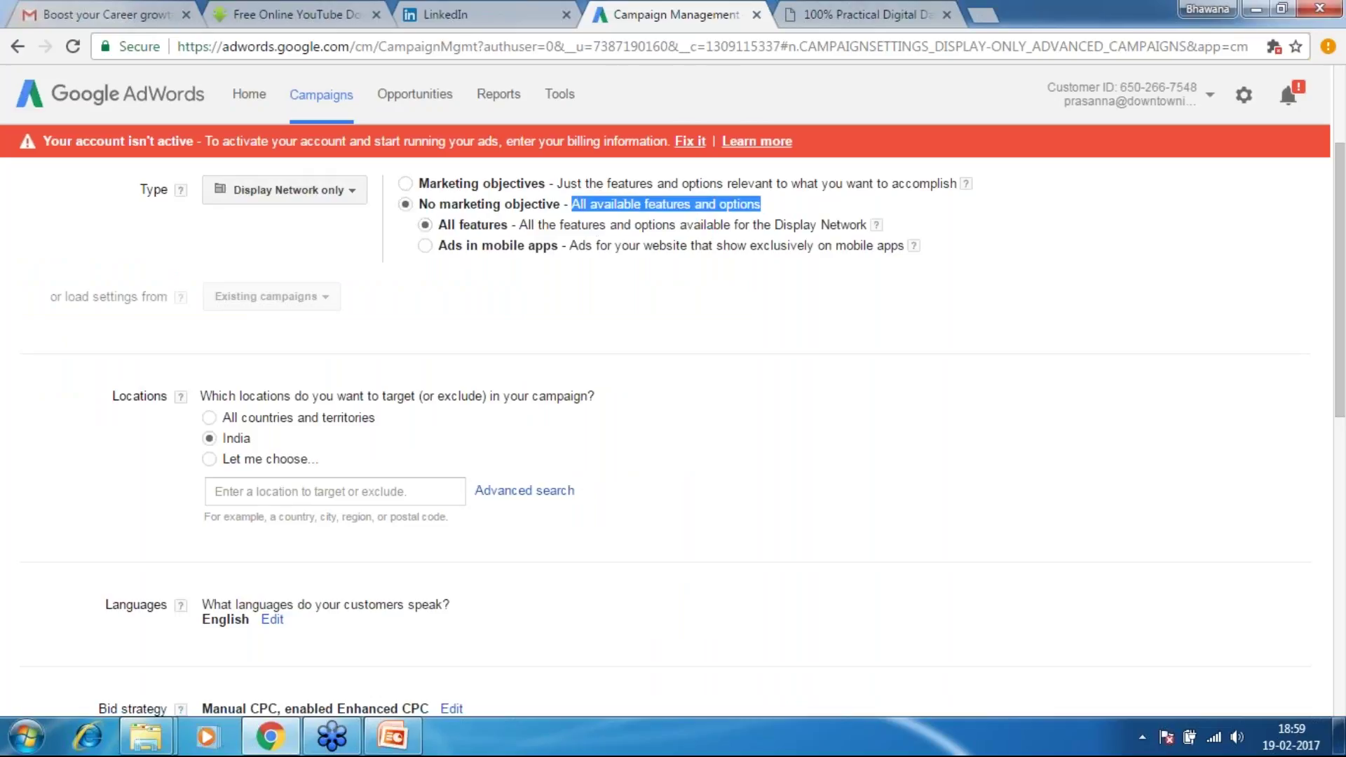
pyautogui.click(923, 307)
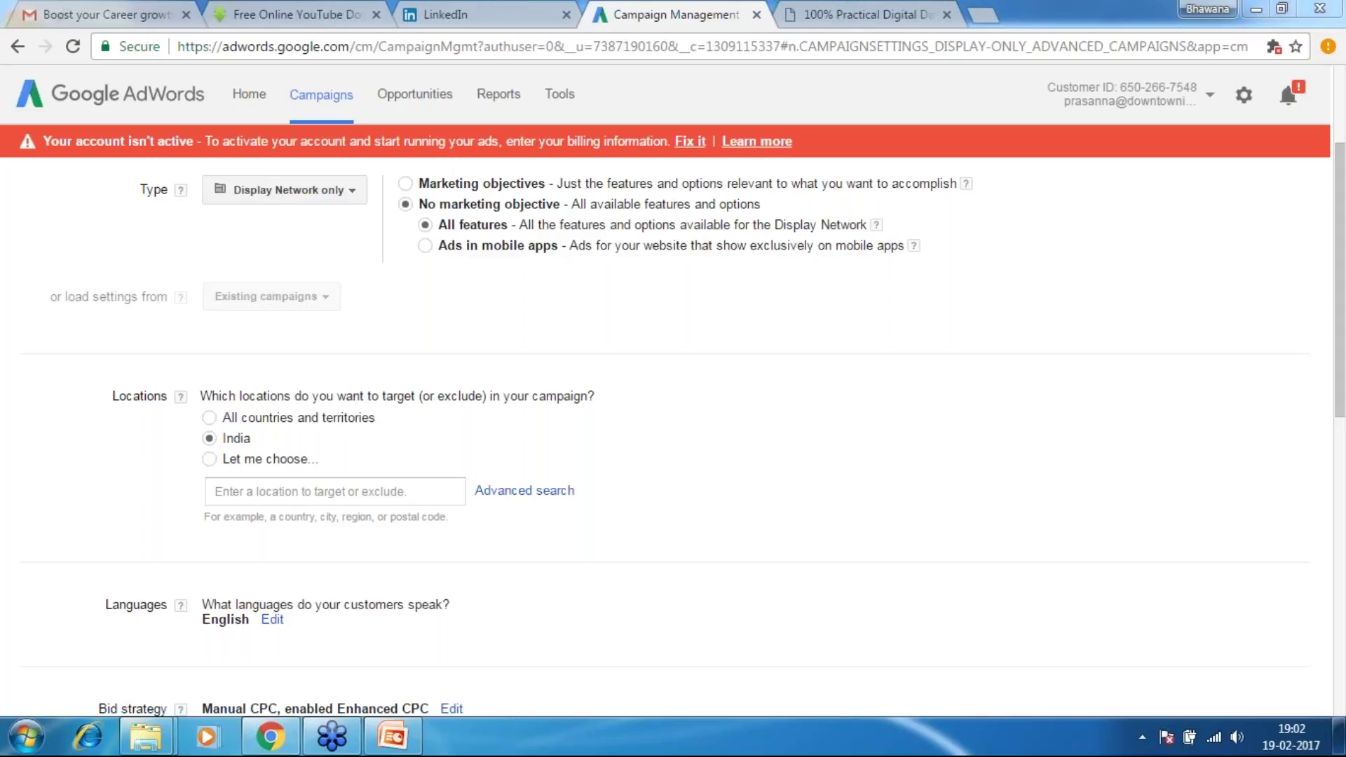
pyautogui.moveTo(1343, 382); pyautogui.dragTo(1344, 409)
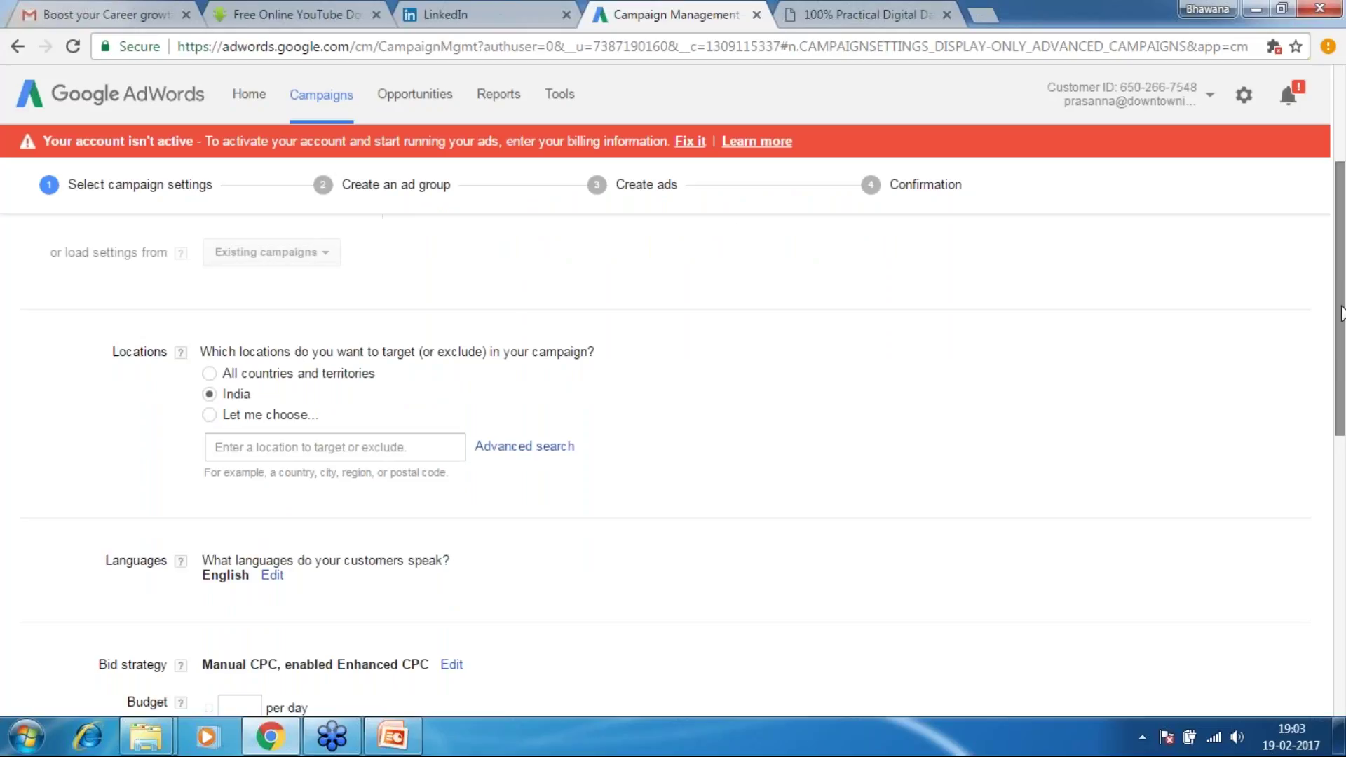
pyautogui.scroll(2, 1342, 295)
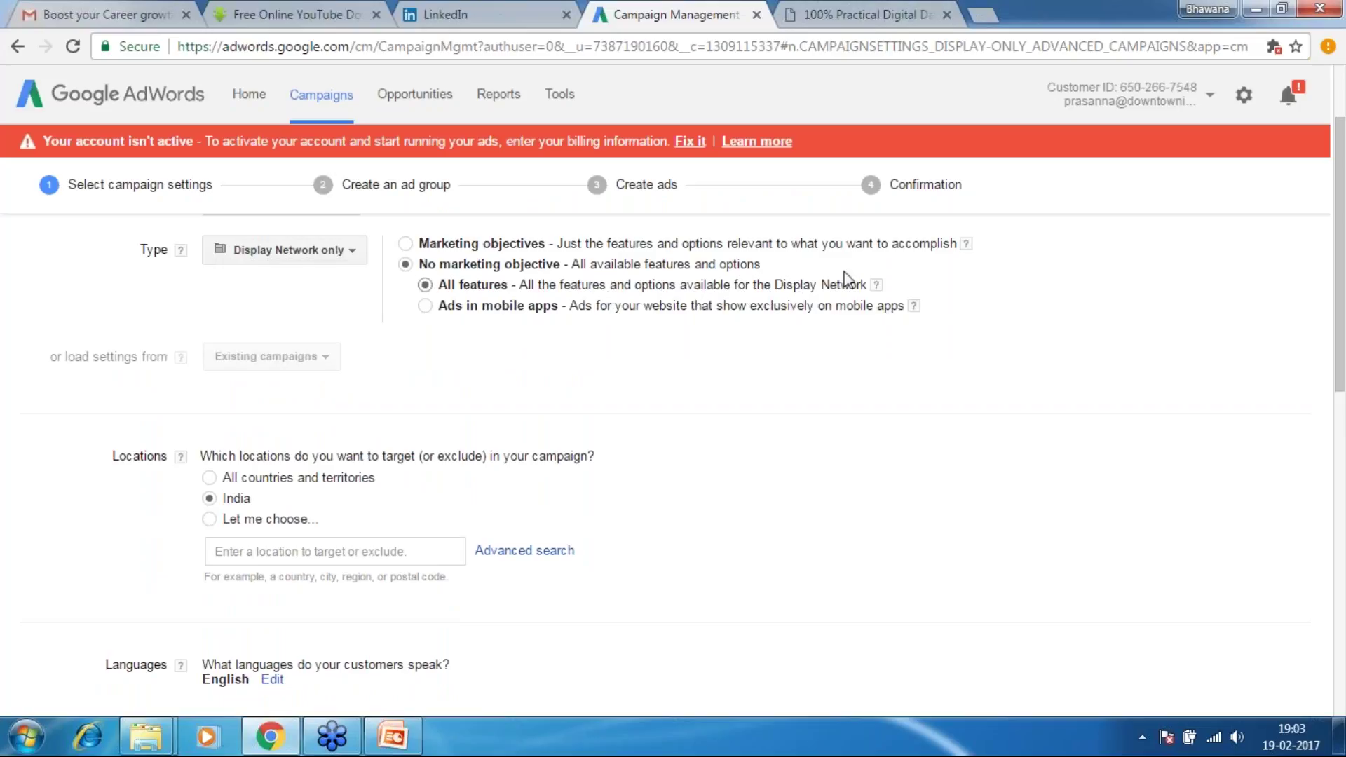
pyautogui.click(877, 285)
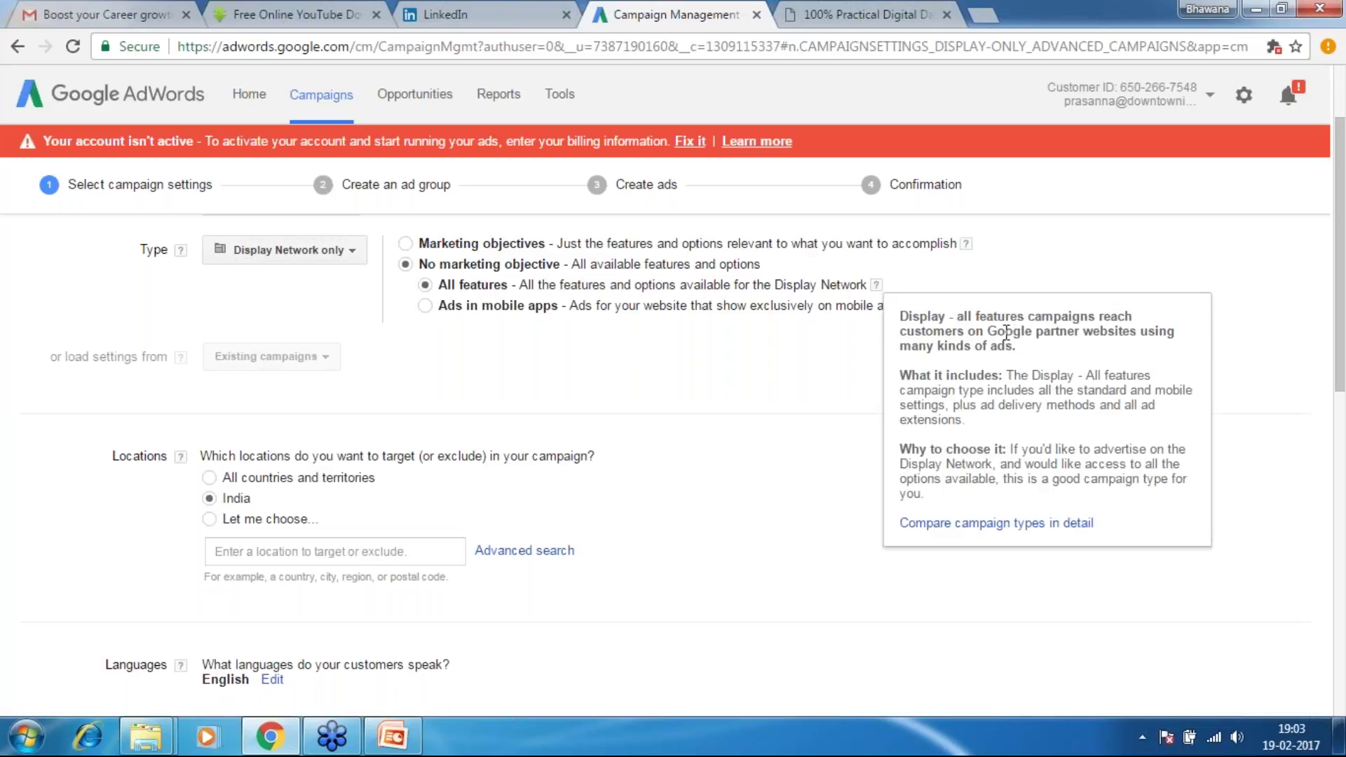
pyautogui.click(778, 333)
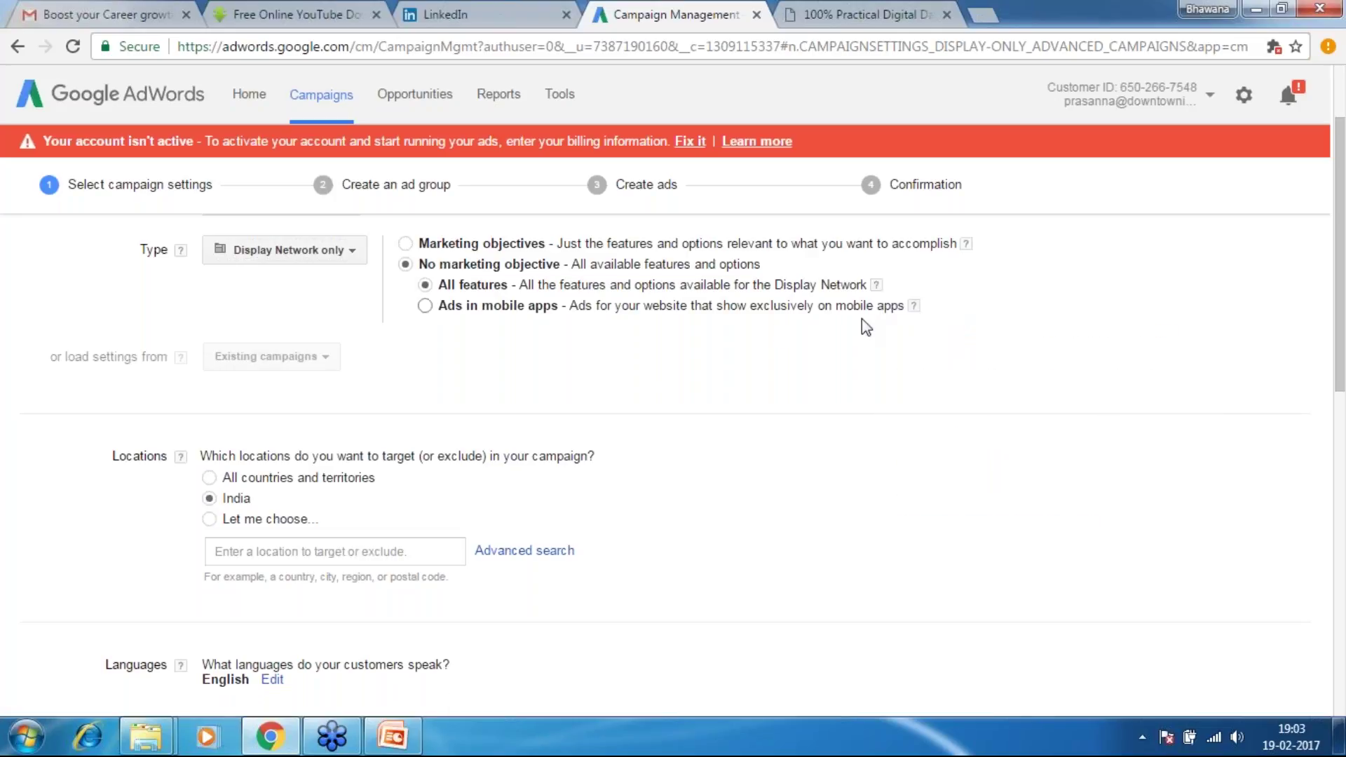
pyautogui.moveTo(877, 285)
pyautogui.moveTo(989, 331); pyautogui.dragTo(1122, 436)
pyautogui.moveTo(989, 331); pyautogui.dragTo(1018, 347)
pyautogui.moveTo(912, 316)
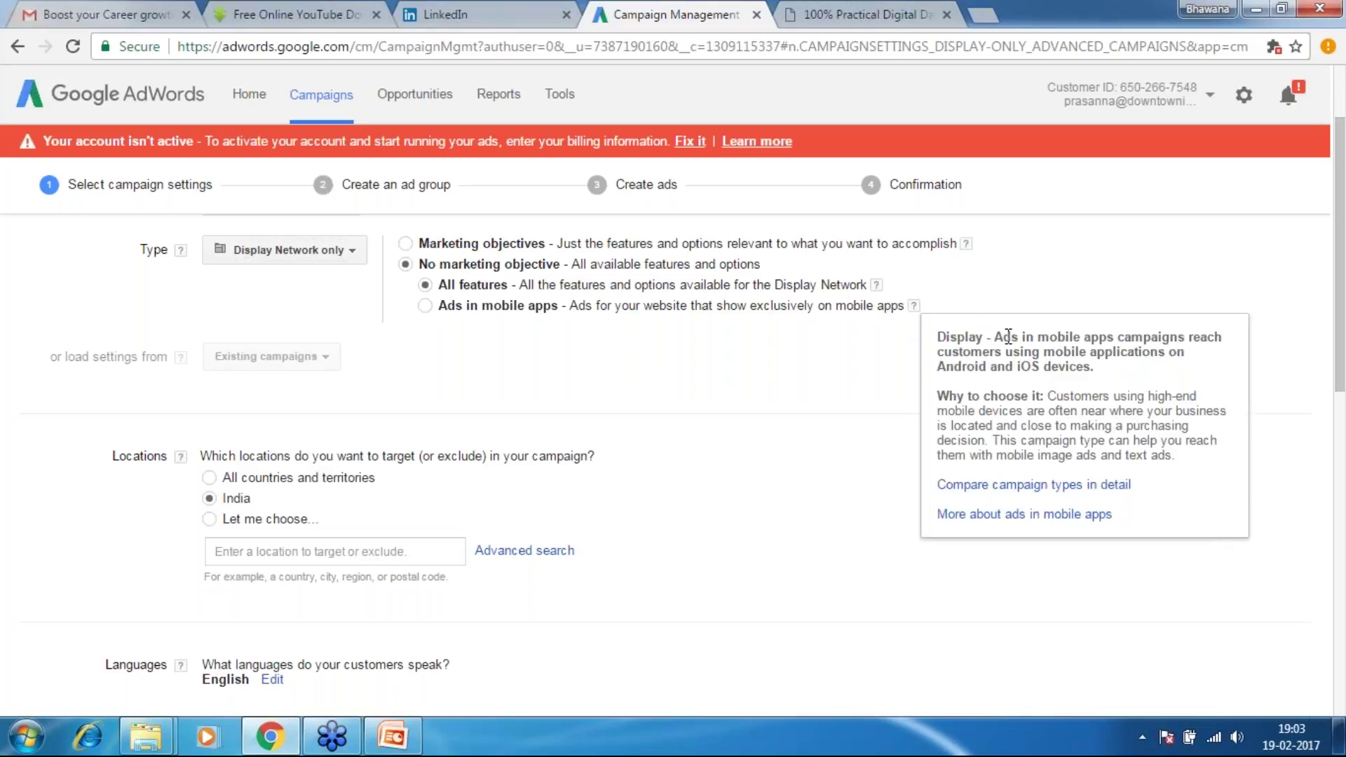
pyautogui.moveTo(1012, 338); pyautogui.dragTo(1148, 370)
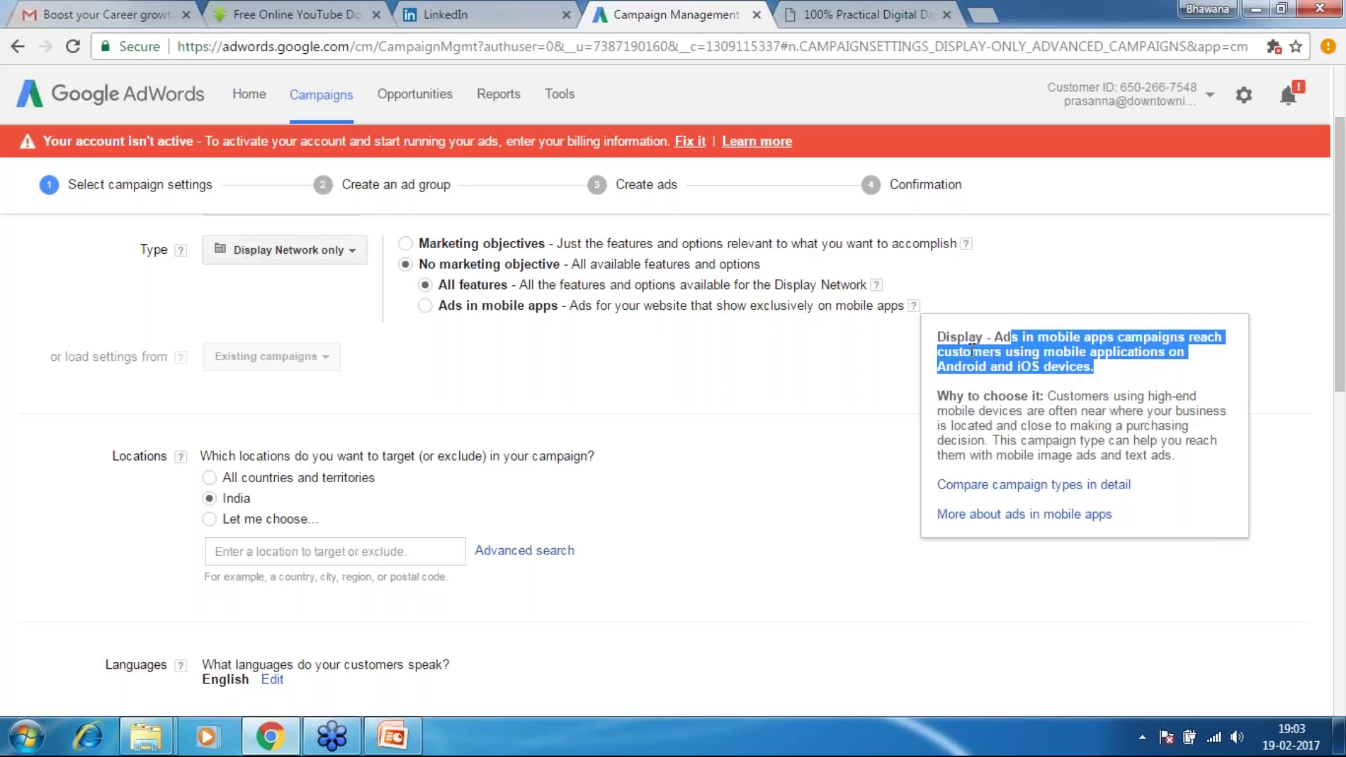
pyautogui.click(917, 345)
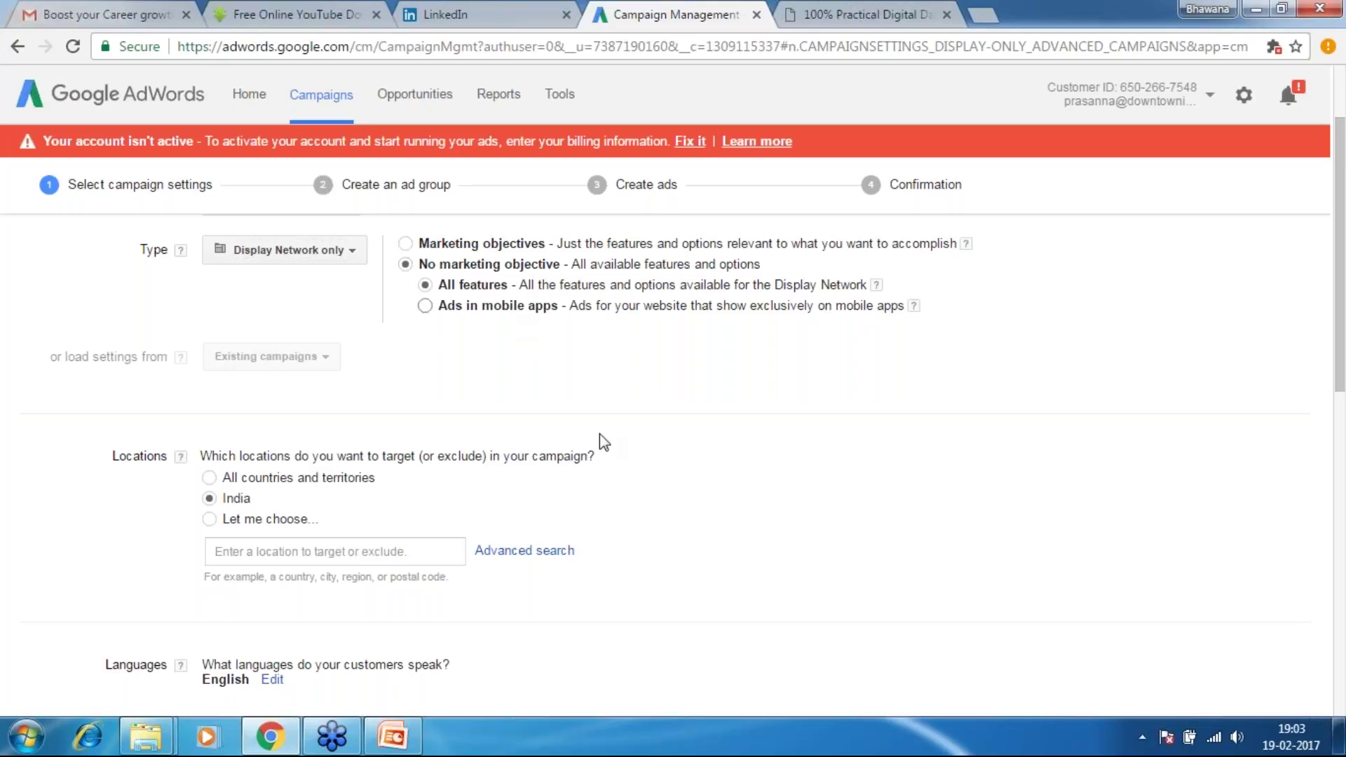
# Switch location targeting to 'Let me choose' and add United Kingdom as the target
pyautogui.moveTo(1343, 375); pyautogui.dragTo(1343, 419)
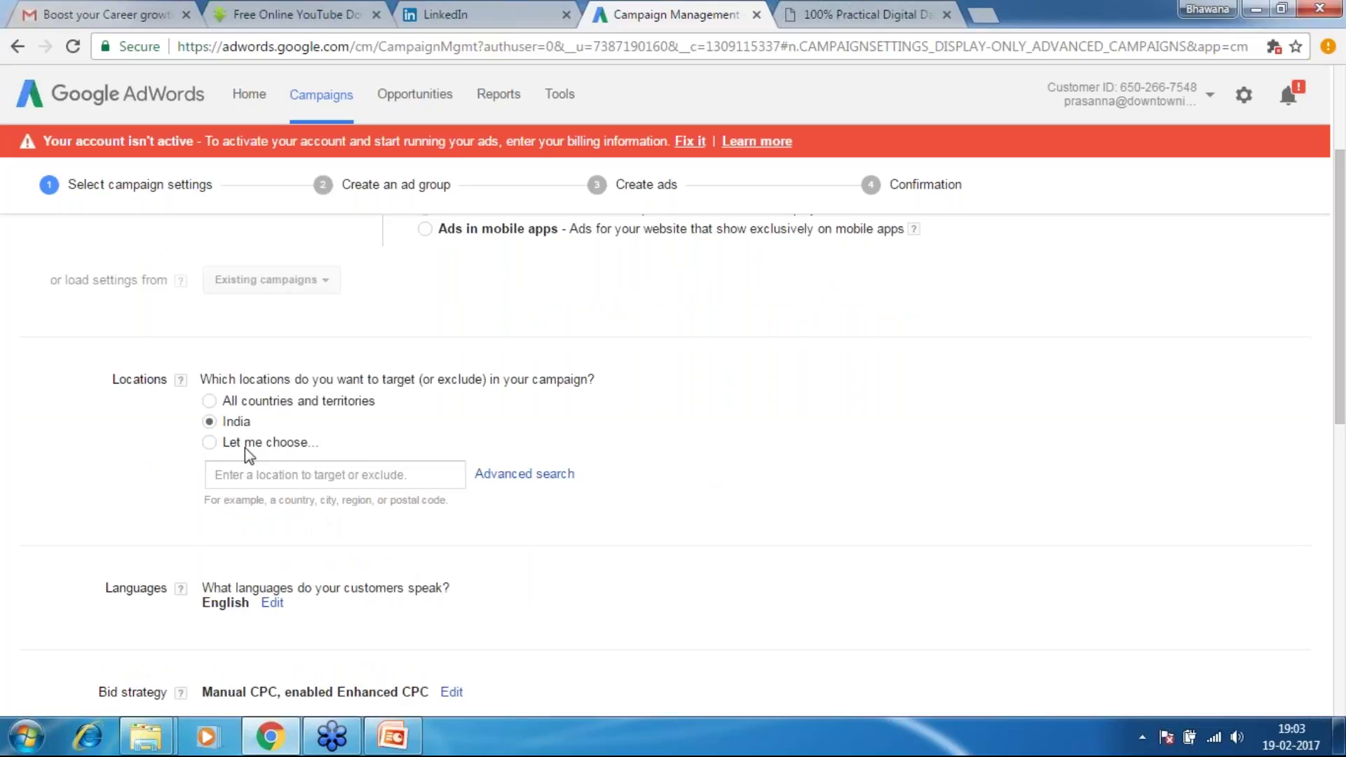
pyautogui.click(209, 442)
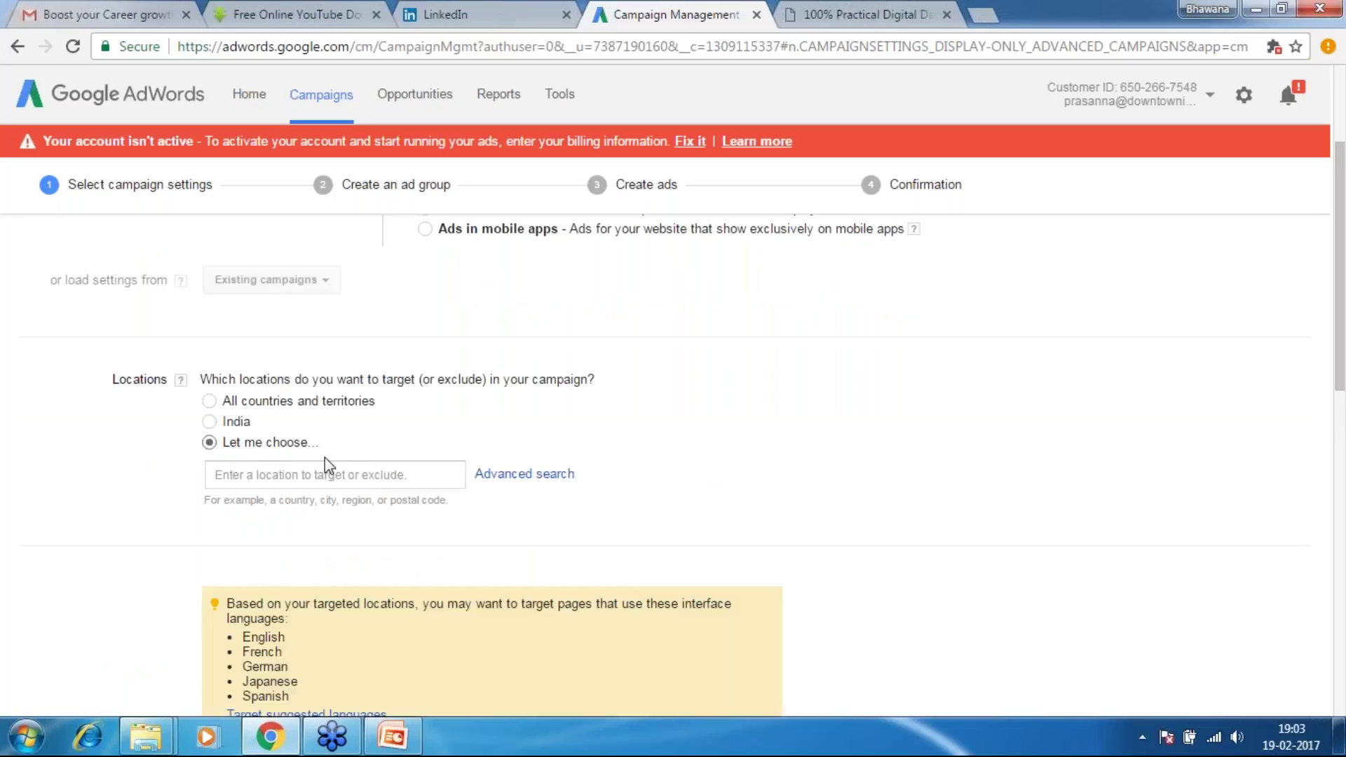
pyautogui.click(539, 476)
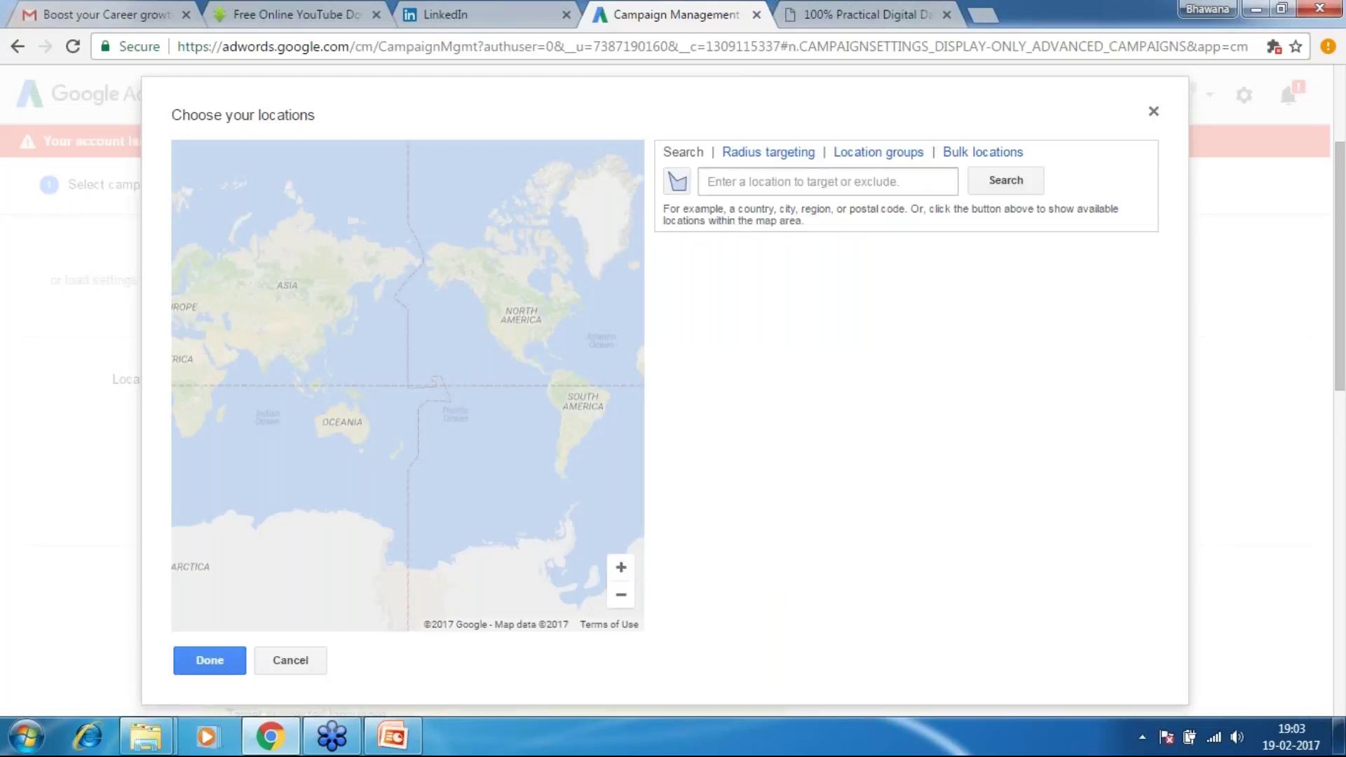
pyautogui.click(828, 181)
pyautogui.write('united')
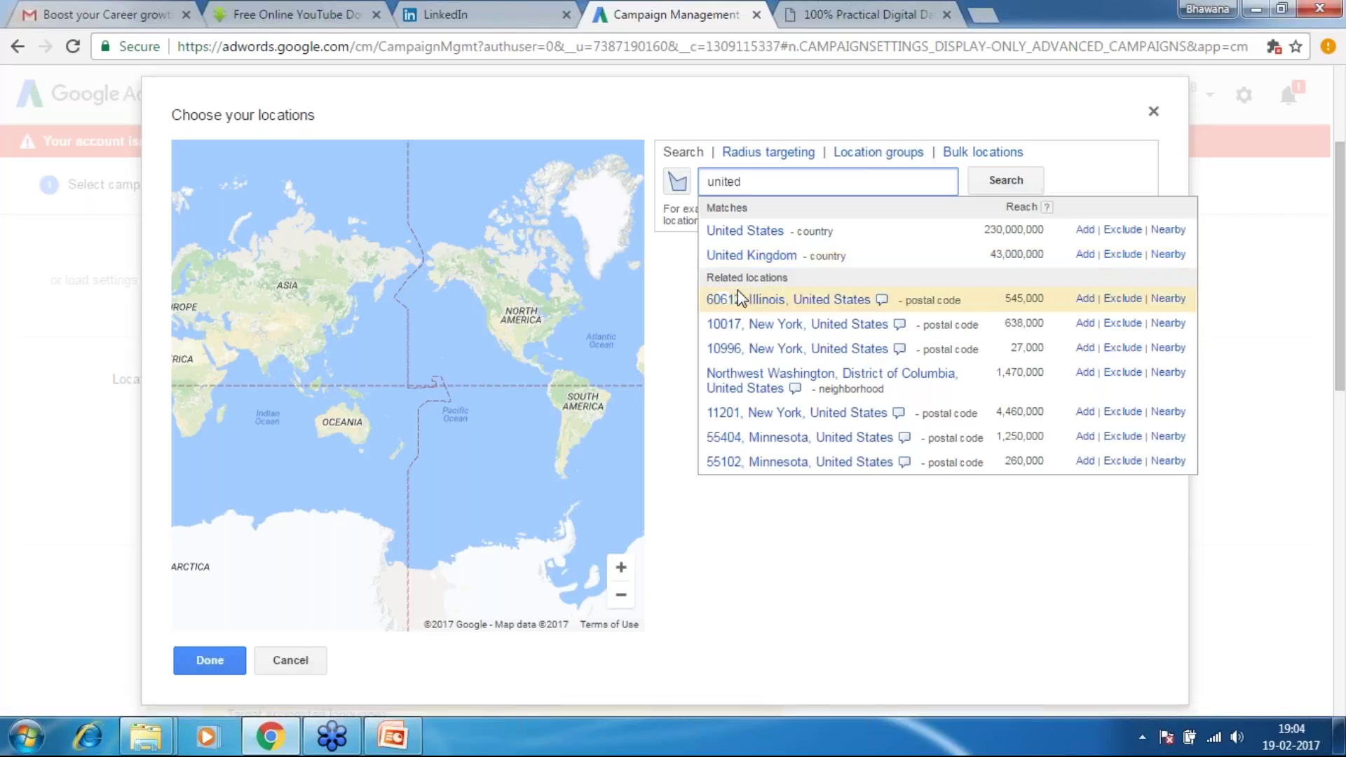
pyautogui.click(1086, 255)
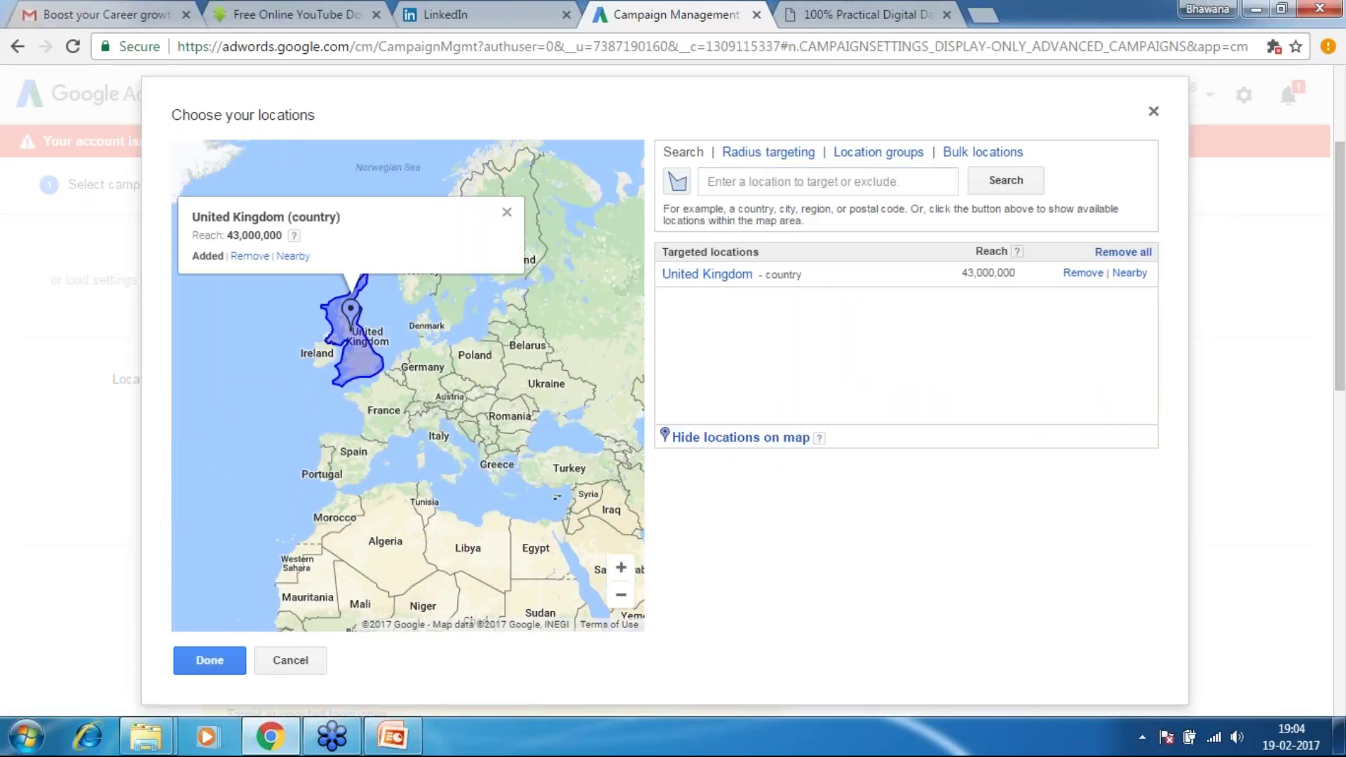
pyautogui.click(198, 671)
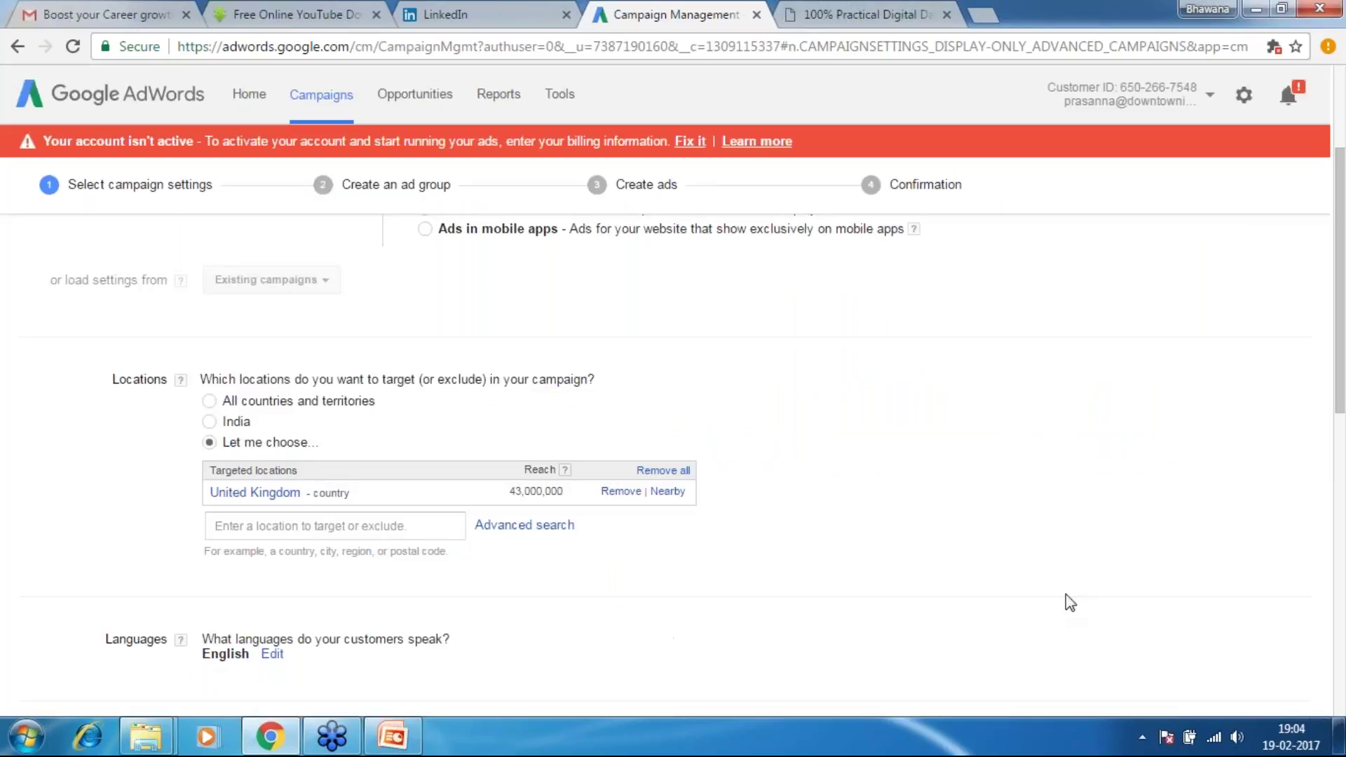
# Expand the Languages setting to show every language checkbox, with only English ticked
pyautogui.moveTo(1345, 396); pyautogui.dragTo(1344, 512)
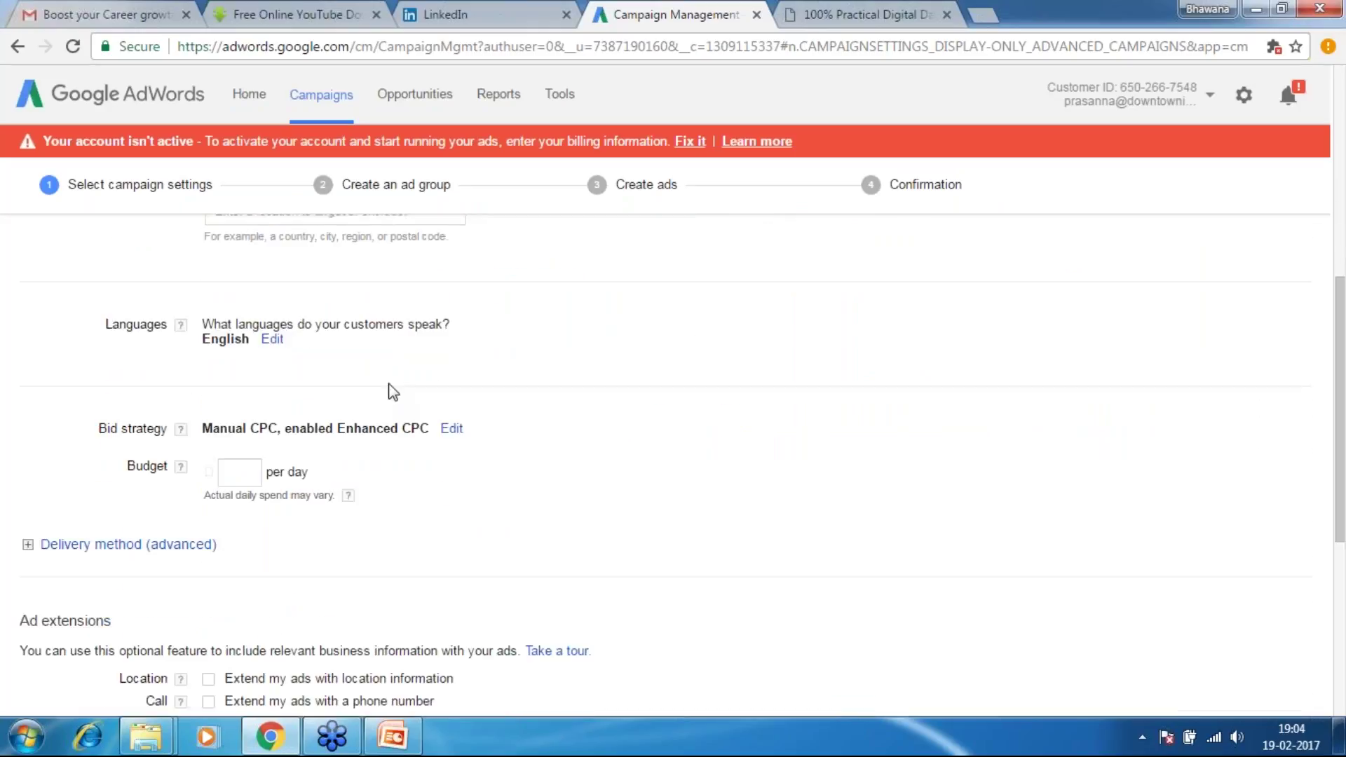
pyautogui.click(273, 340)
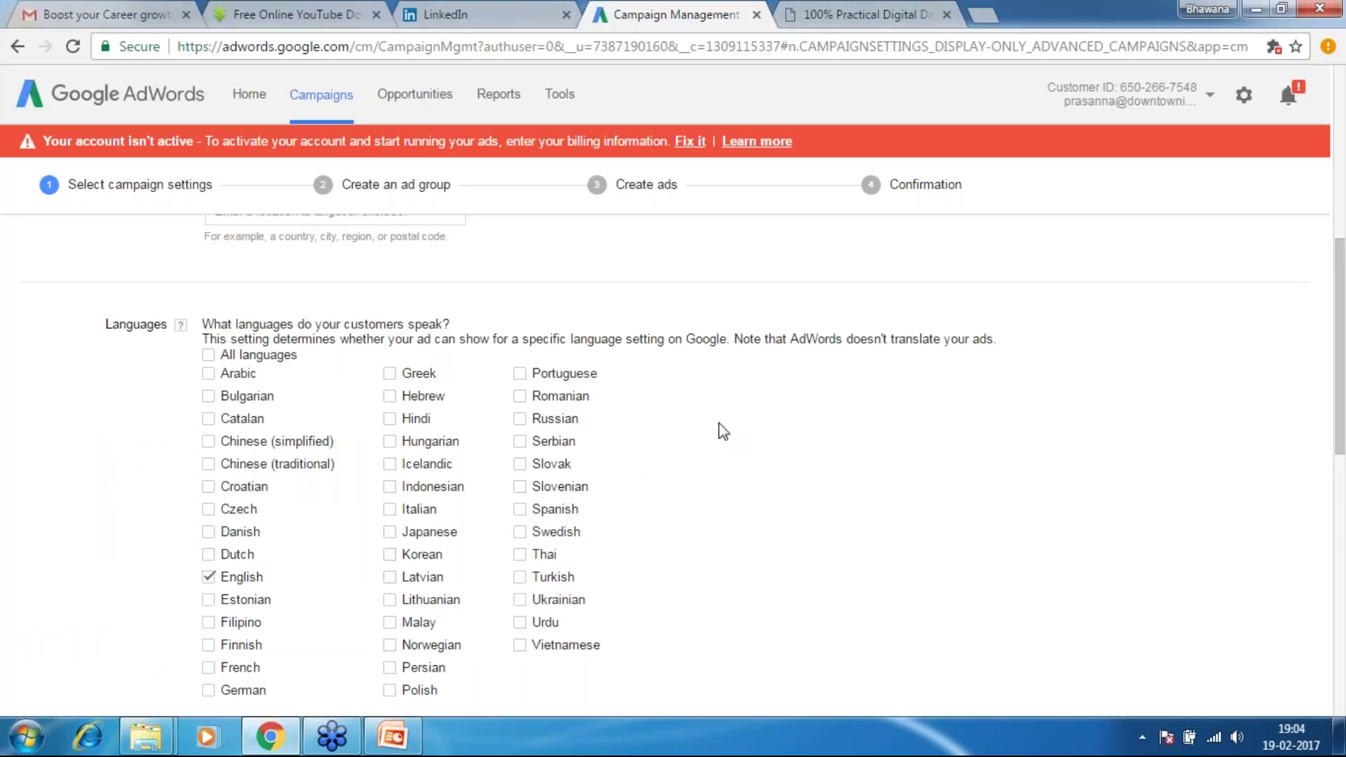
pyautogui.moveTo(1342, 352); pyautogui.dragTo(1343, 485)
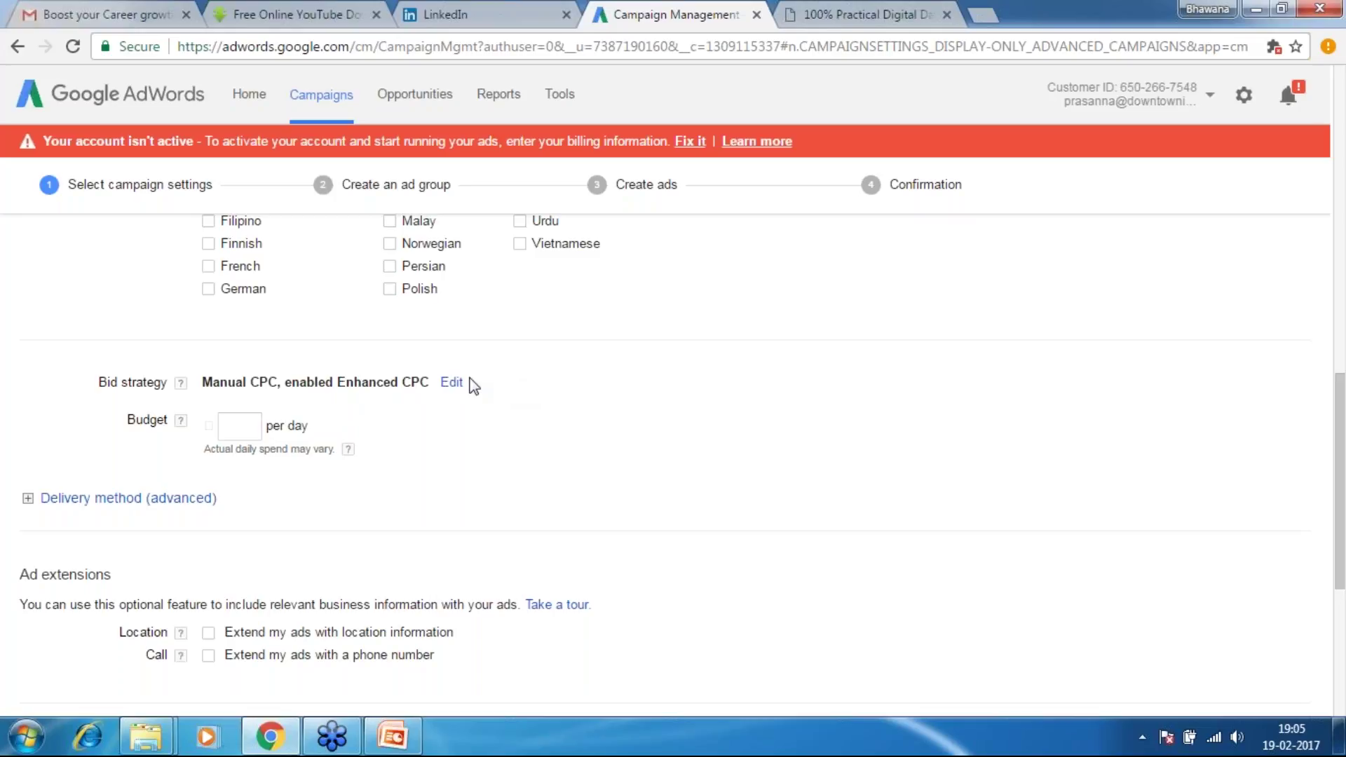
# Switch the Yoga Retreat campaign's bid strategy to Automated: Target CPA
pyautogui.click(451, 382)
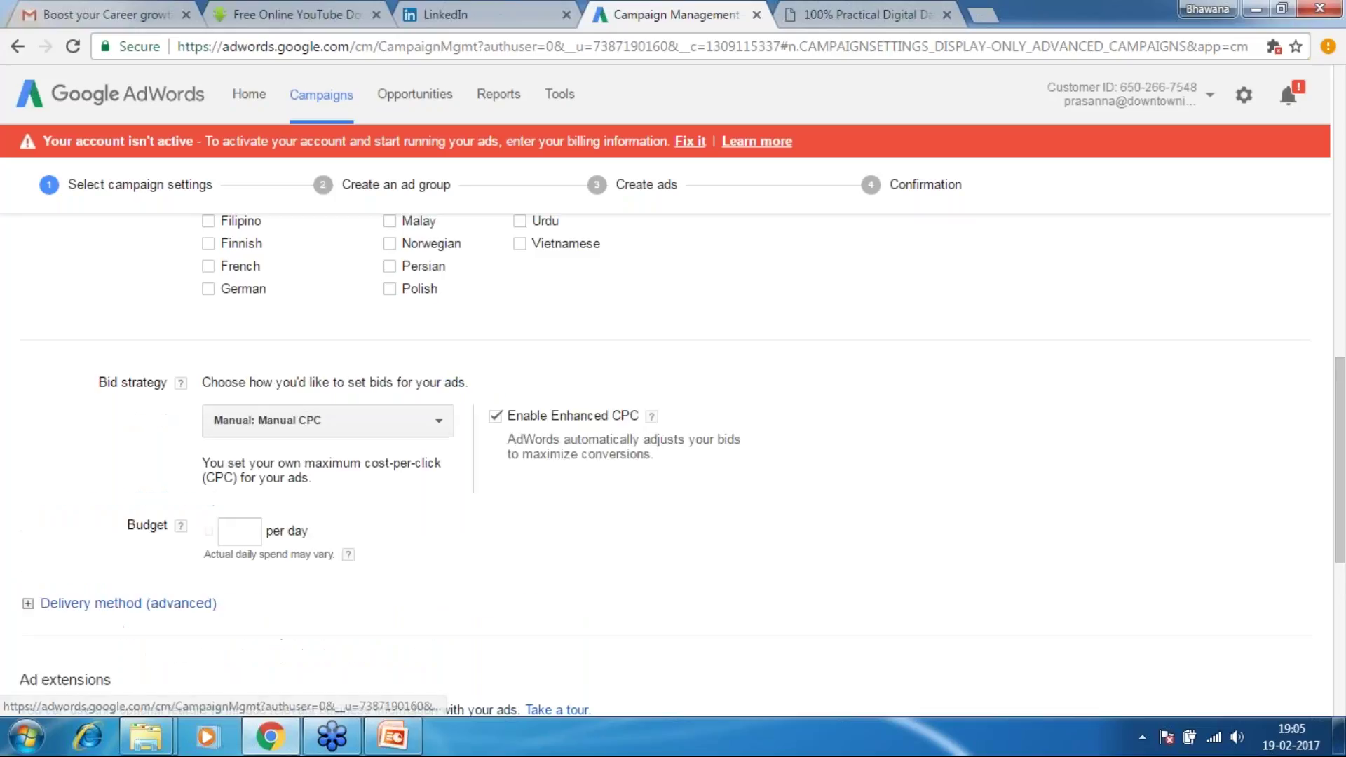
pyautogui.click(438, 425)
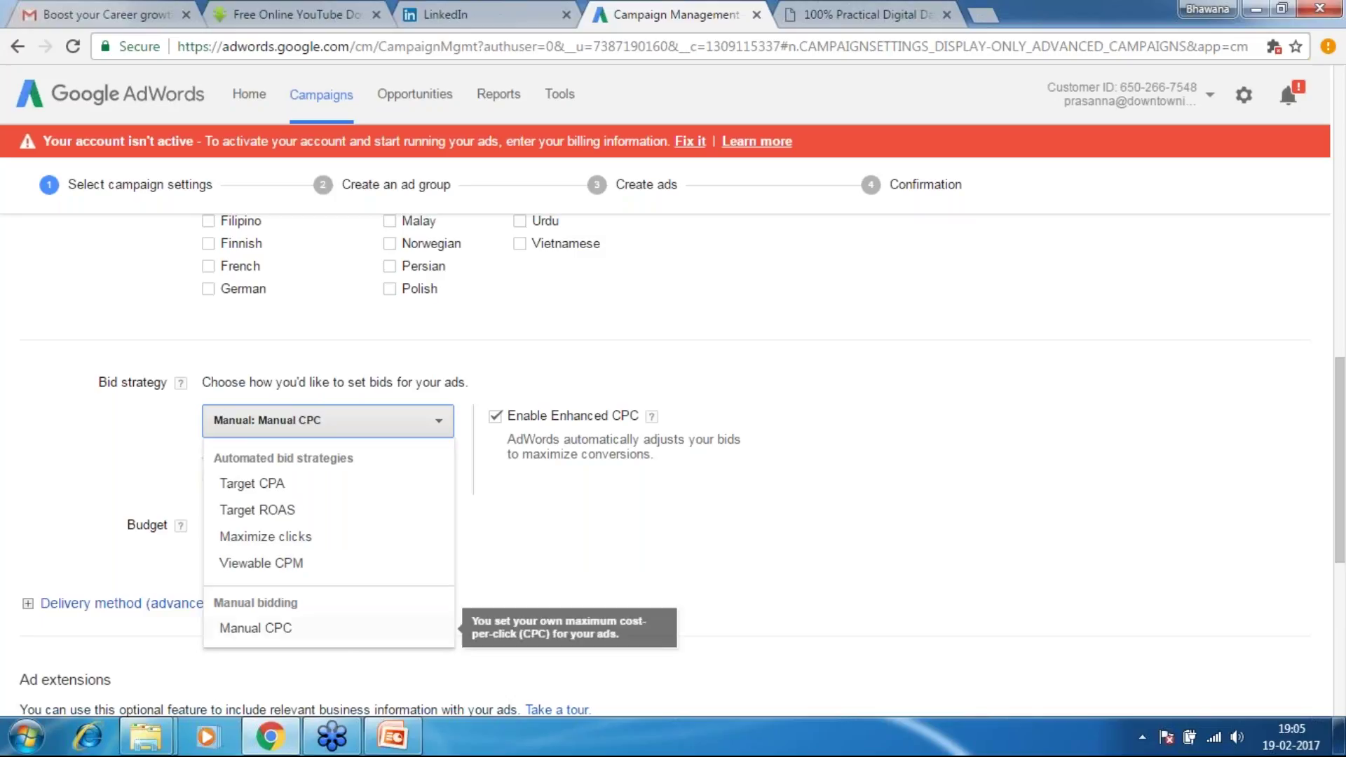
pyautogui.click(277, 495)
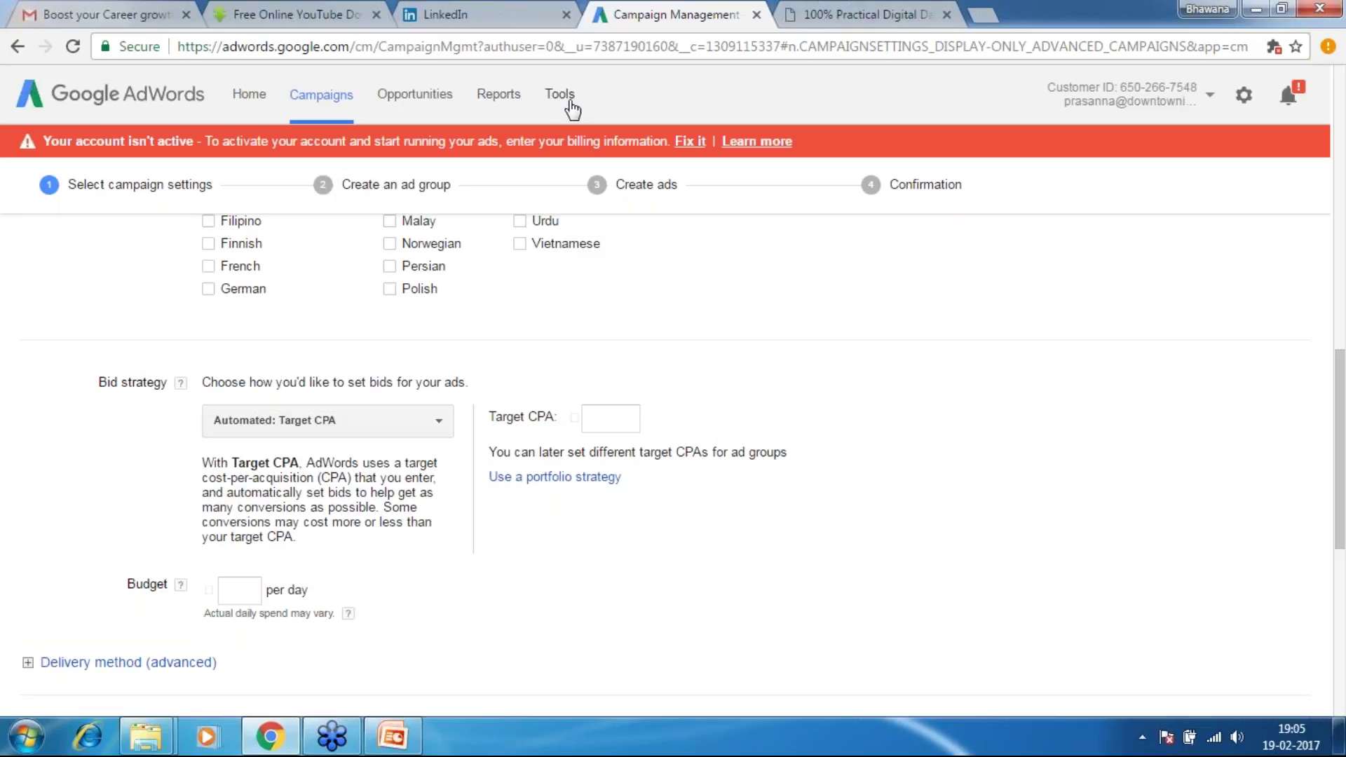
# Reopen the Bid strategy dropdown to view the available strategies again
pyautogui.click(436, 427)
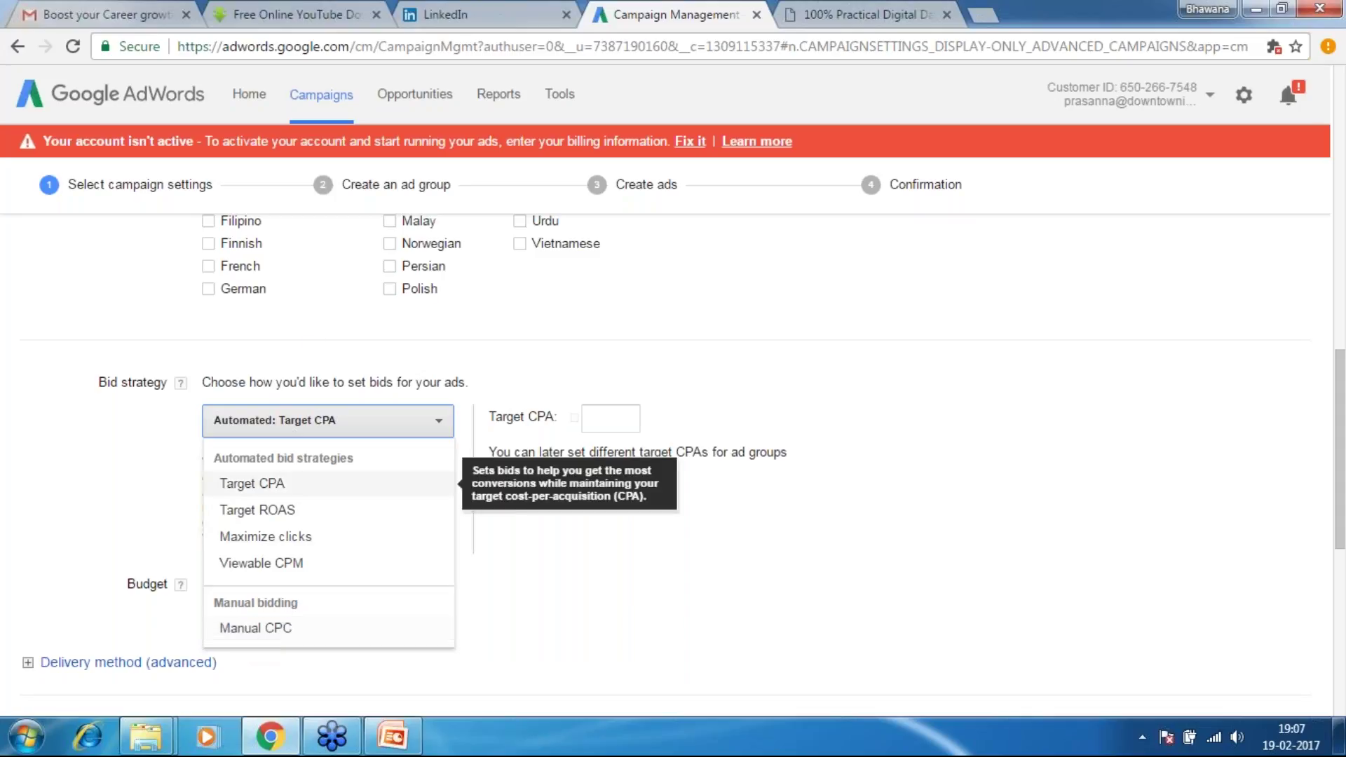
# Return the bid strategy to Manual CPC, keeping Enhanced CPC enabled
pyautogui.click(280, 629)
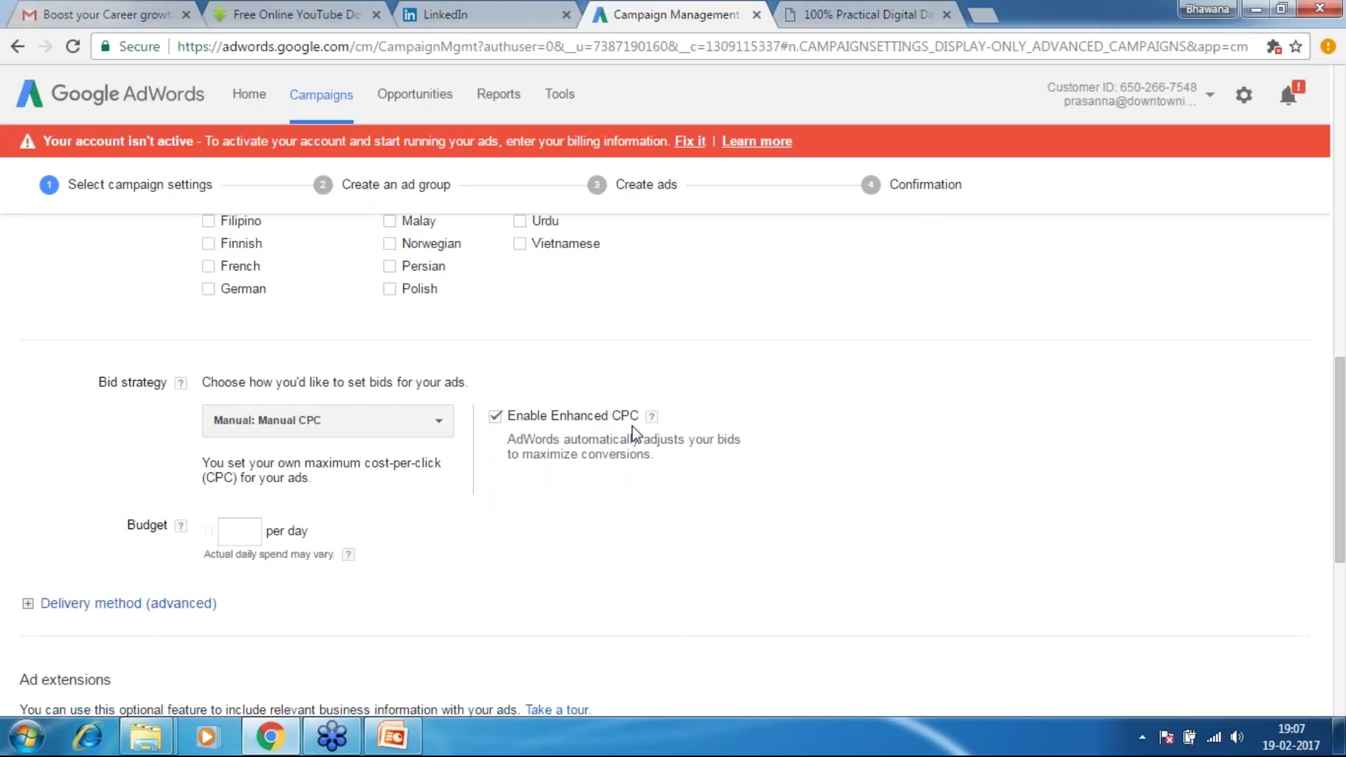
pyautogui.moveTo(653, 425)
# Enter 1000 as the Yoga Retreat campaign's daily budget
pyautogui.moveTo(1338, 448); pyautogui.dragTo(1340, 514)
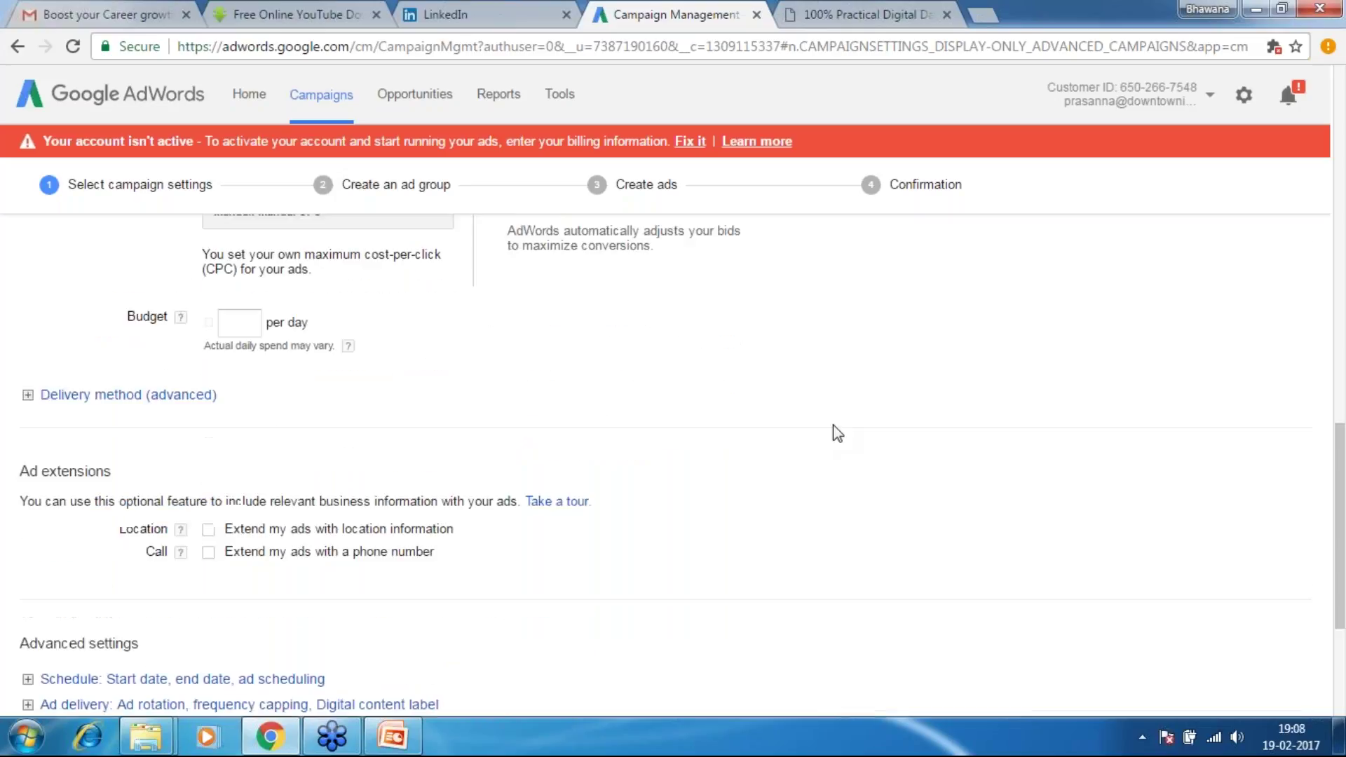
pyautogui.click(243, 326)
pyautogui.write('100')
pyautogui.write('0')
# Expand Delivery method, leaving Standard selected, and scroll to Ad extensions and Advanced settings
pyautogui.click(138, 406)
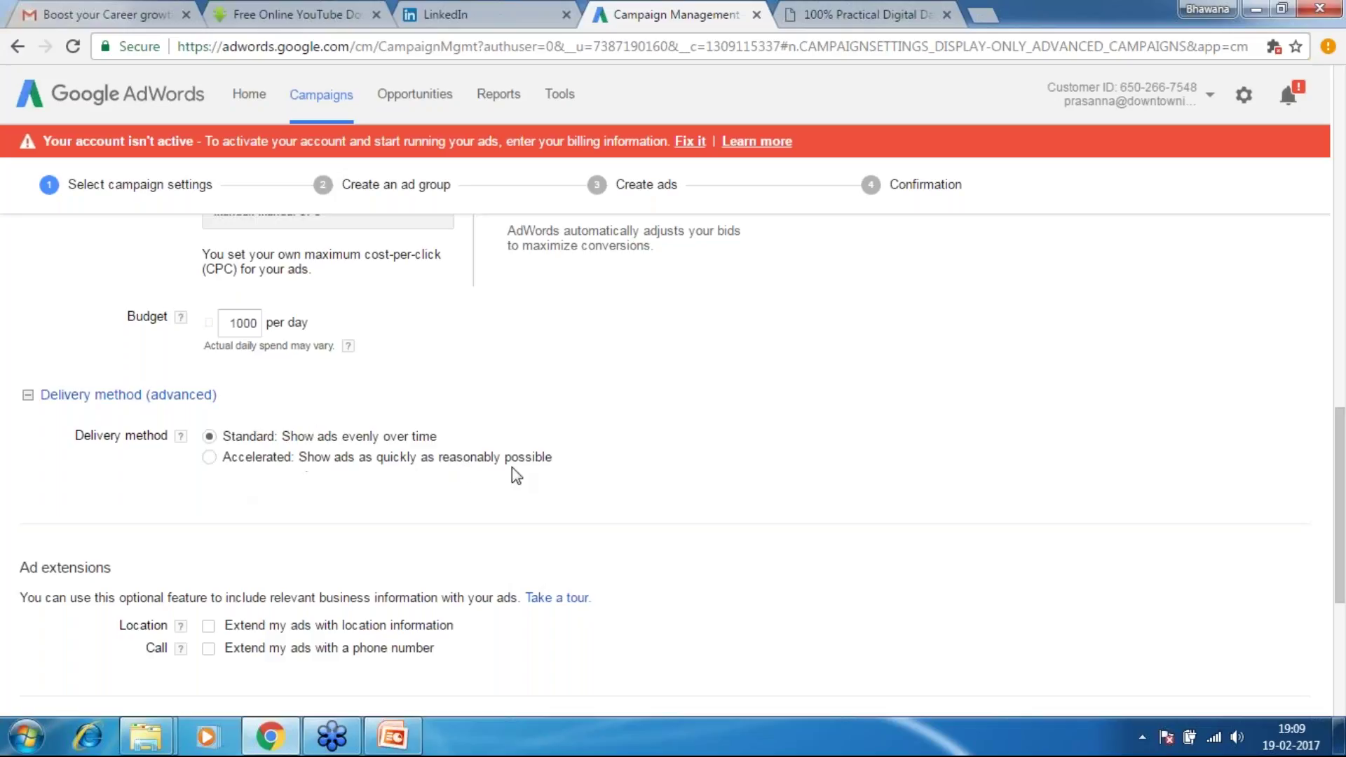
pyautogui.moveTo(1343, 459); pyautogui.dragTo(1343, 566)
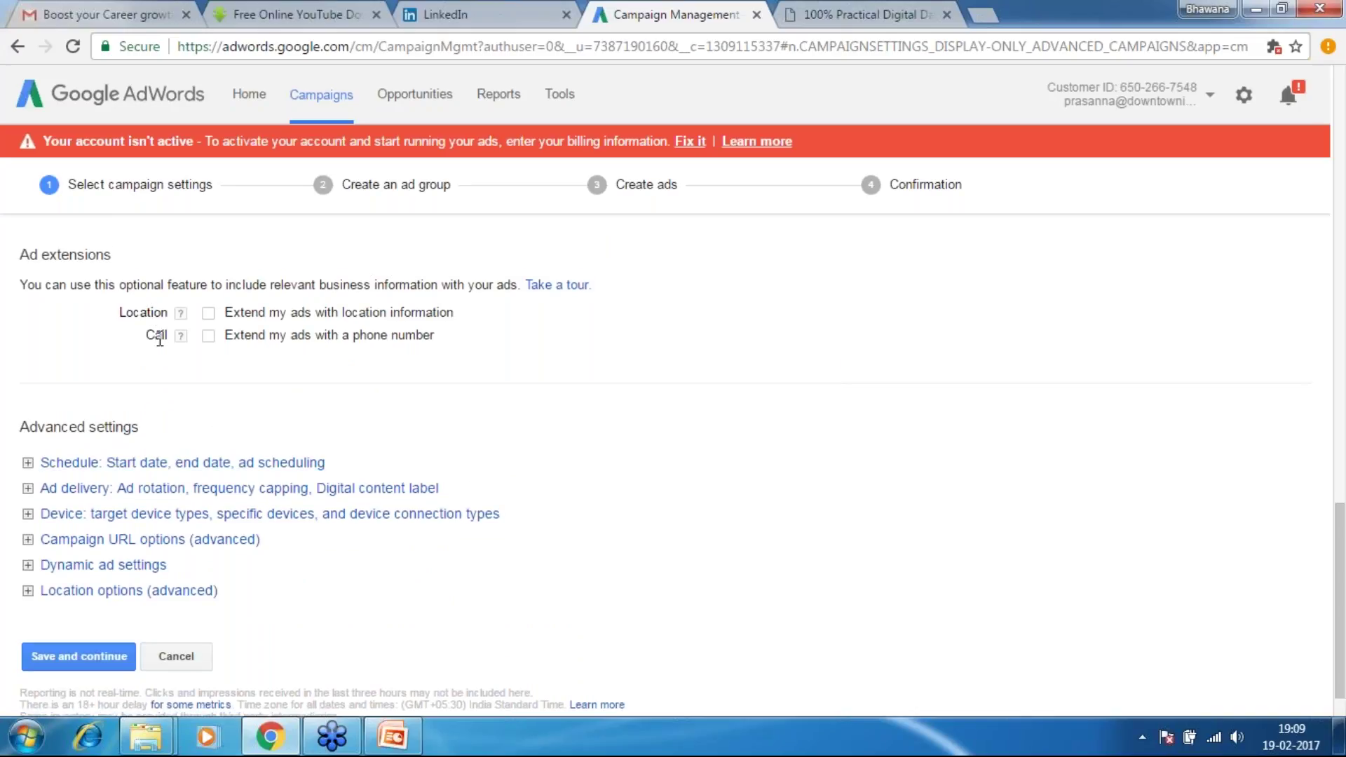
# Enable the location extension and open the Google My Business dashboard in a new browser tab
pyautogui.click(209, 313)
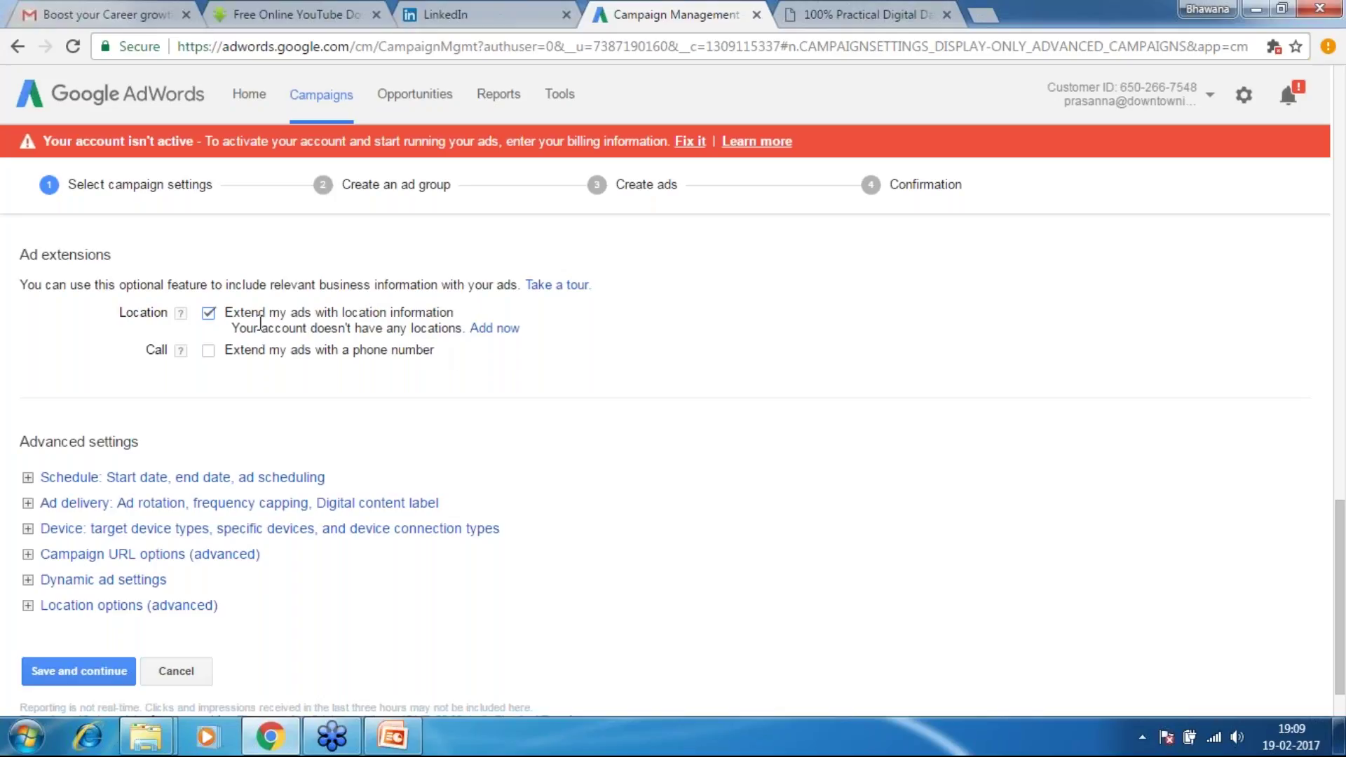
pyautogui.click(494, 330)
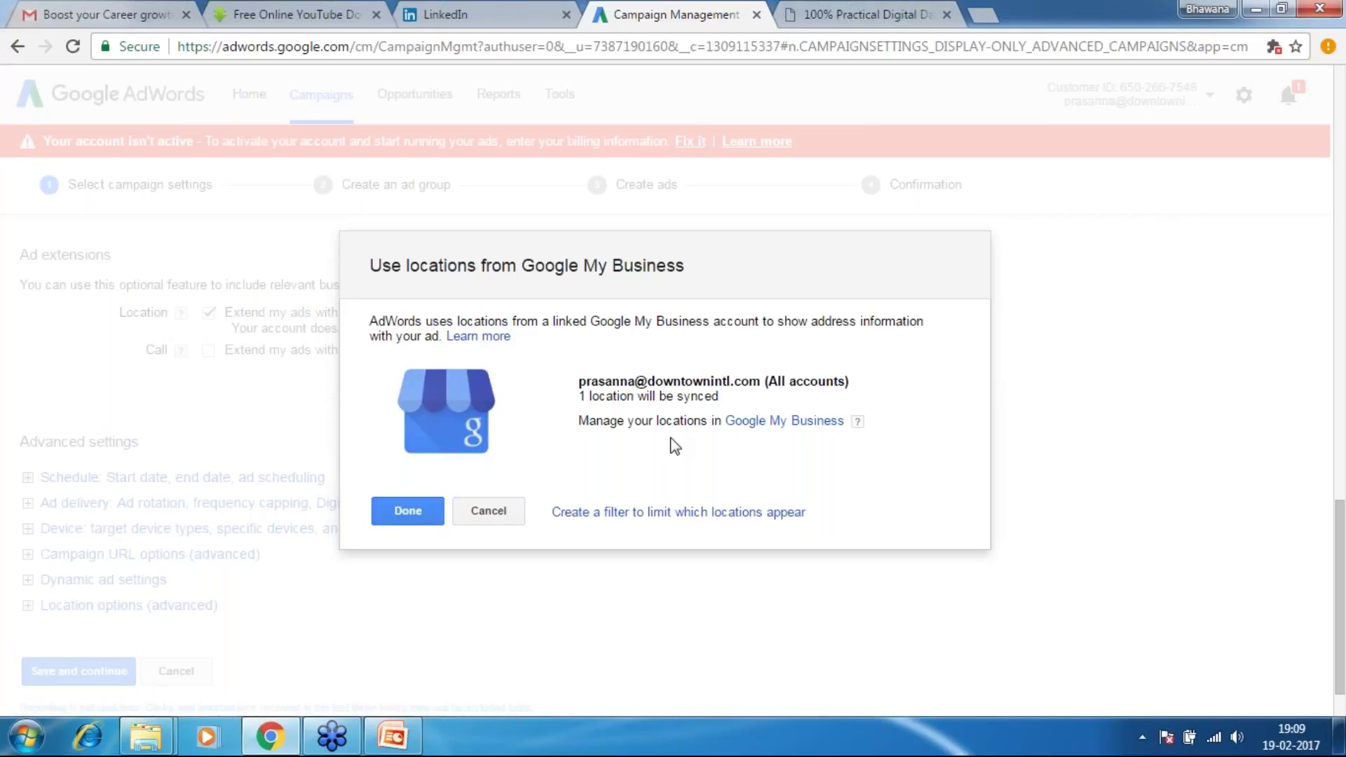
pyautogui.rightClick(772, 420)
pyautogui.click(798, 434)
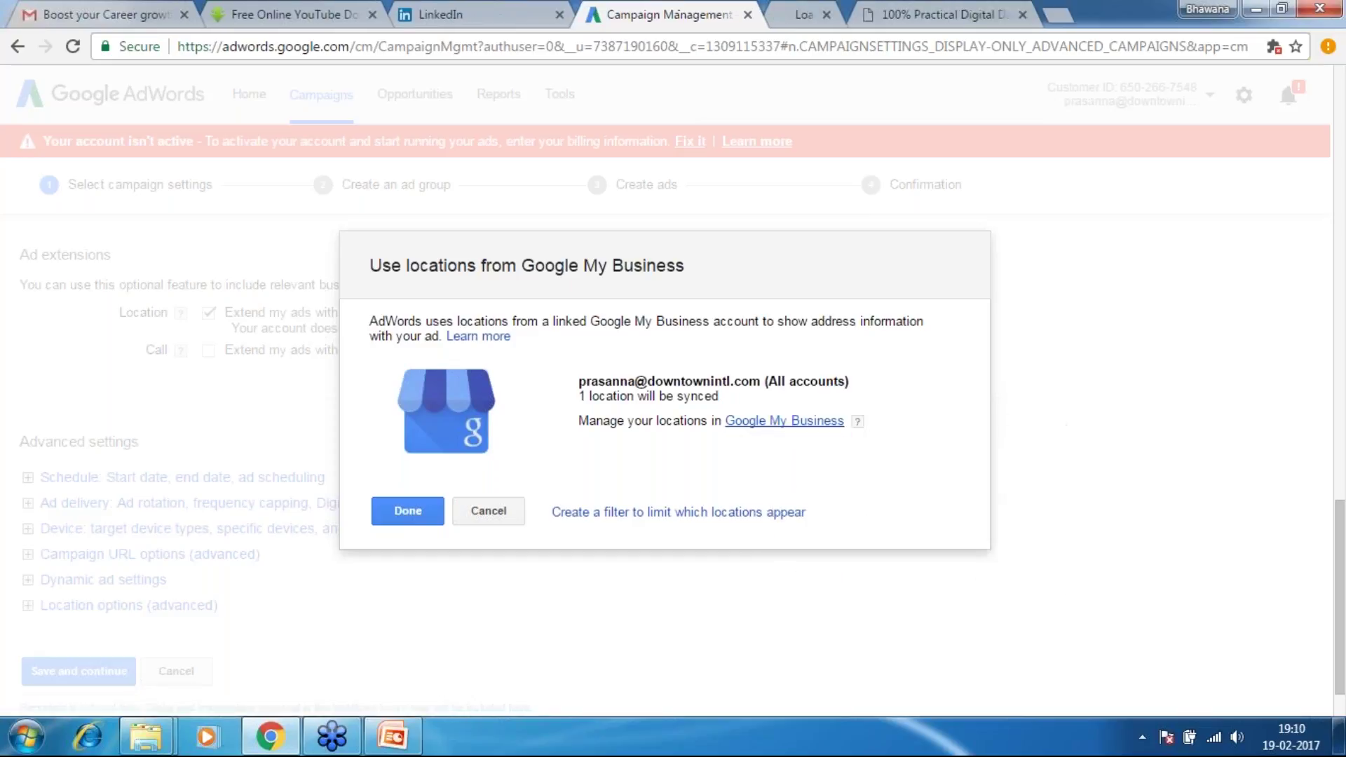
pyautogui.click(821, 10)
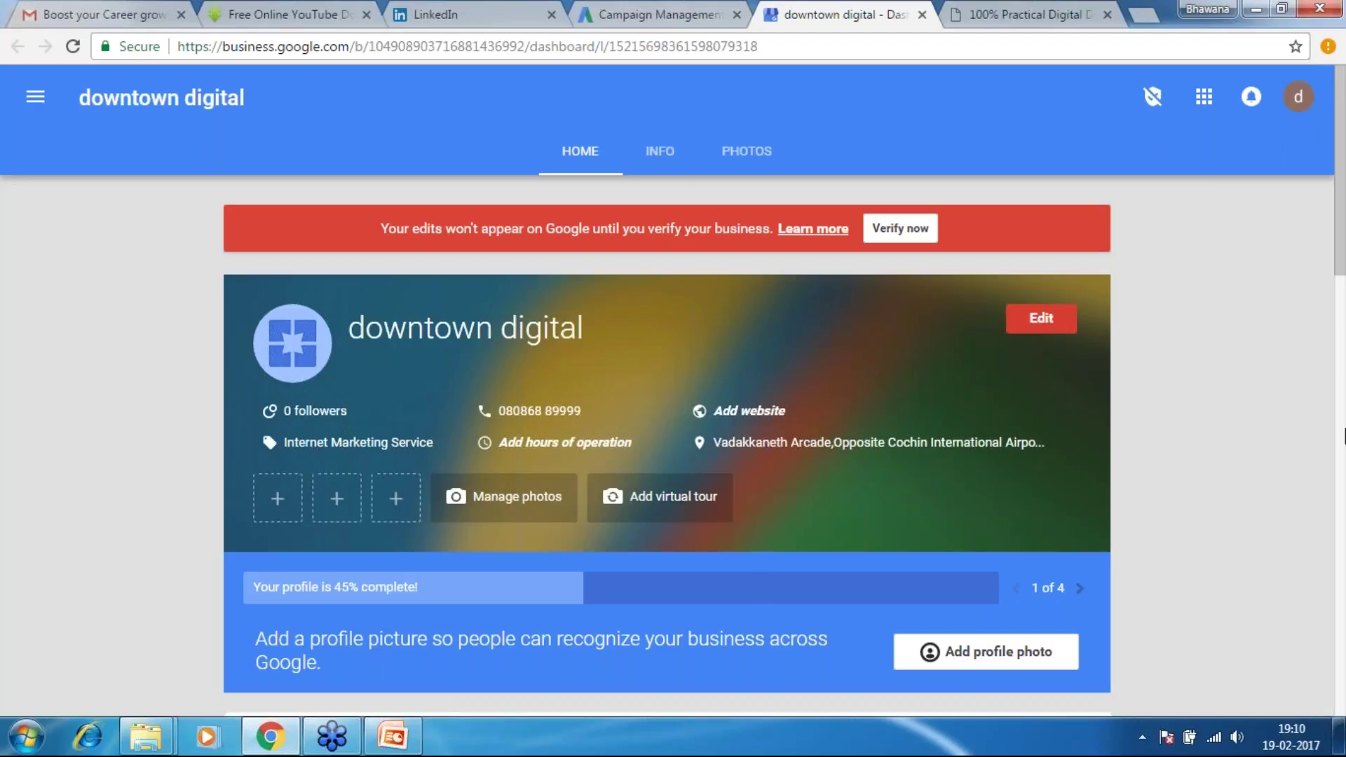
# Look over the downtown digital listing's business info without changes, then return to the AdWords tab
pyautogui.click(1041, 316)
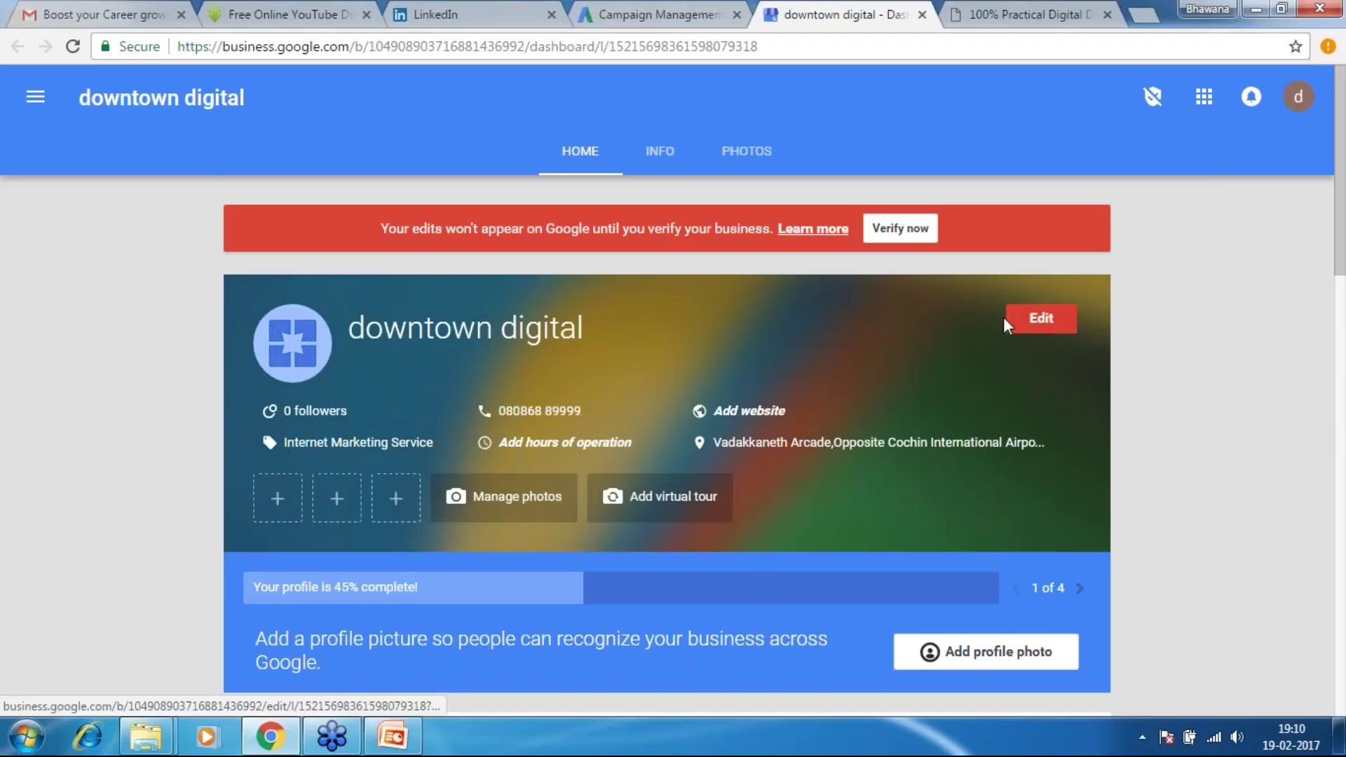
pyautogui.click(1033, 316)
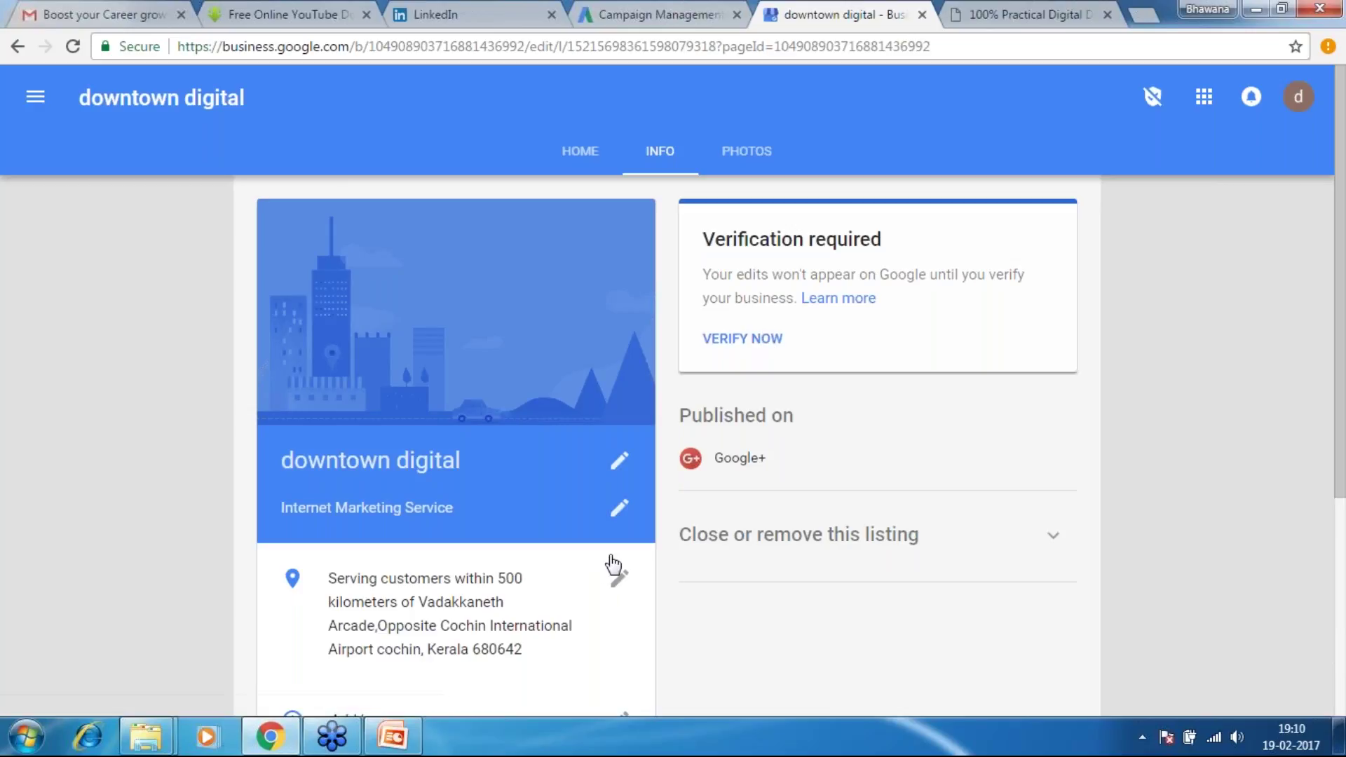
pyautogui.click(611, 475)
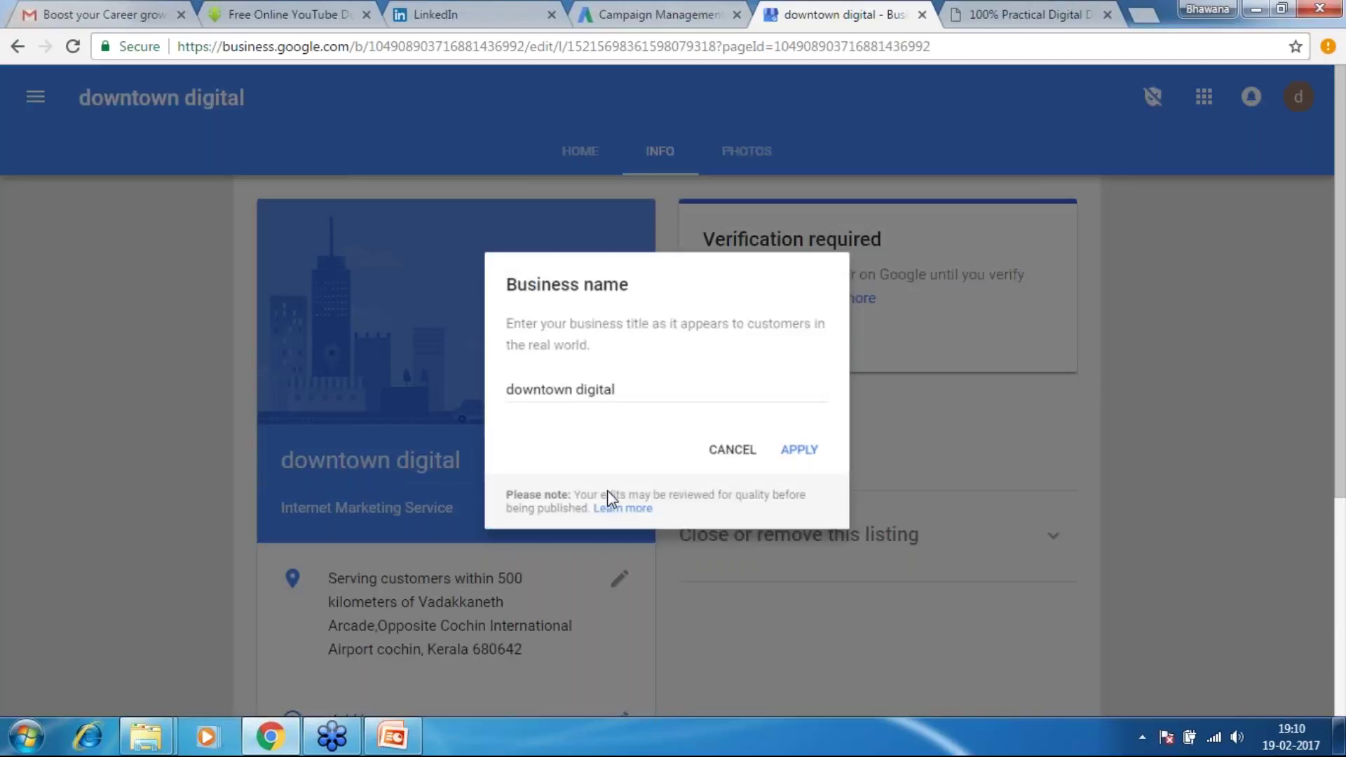
pyautogui.click(754, 455)
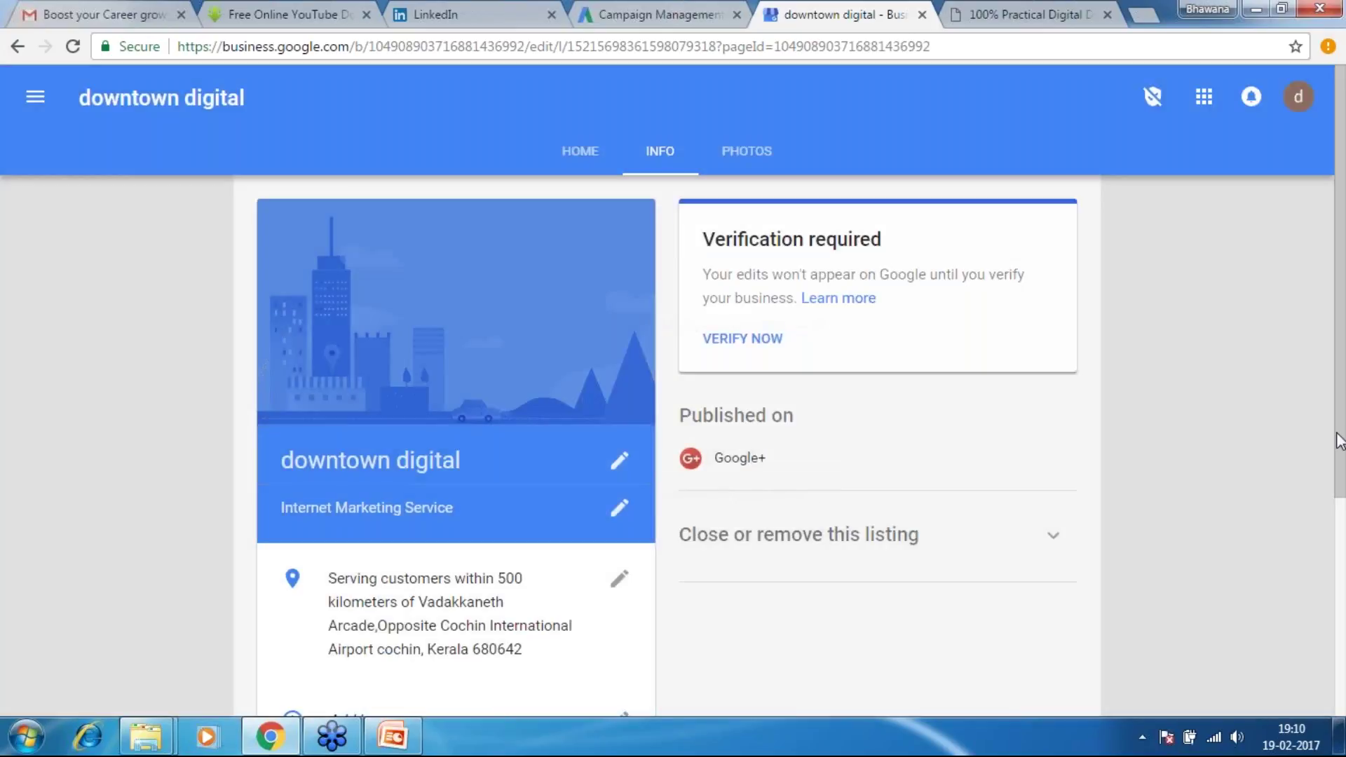
pyautogui.scroll(-2, 1339, 515)
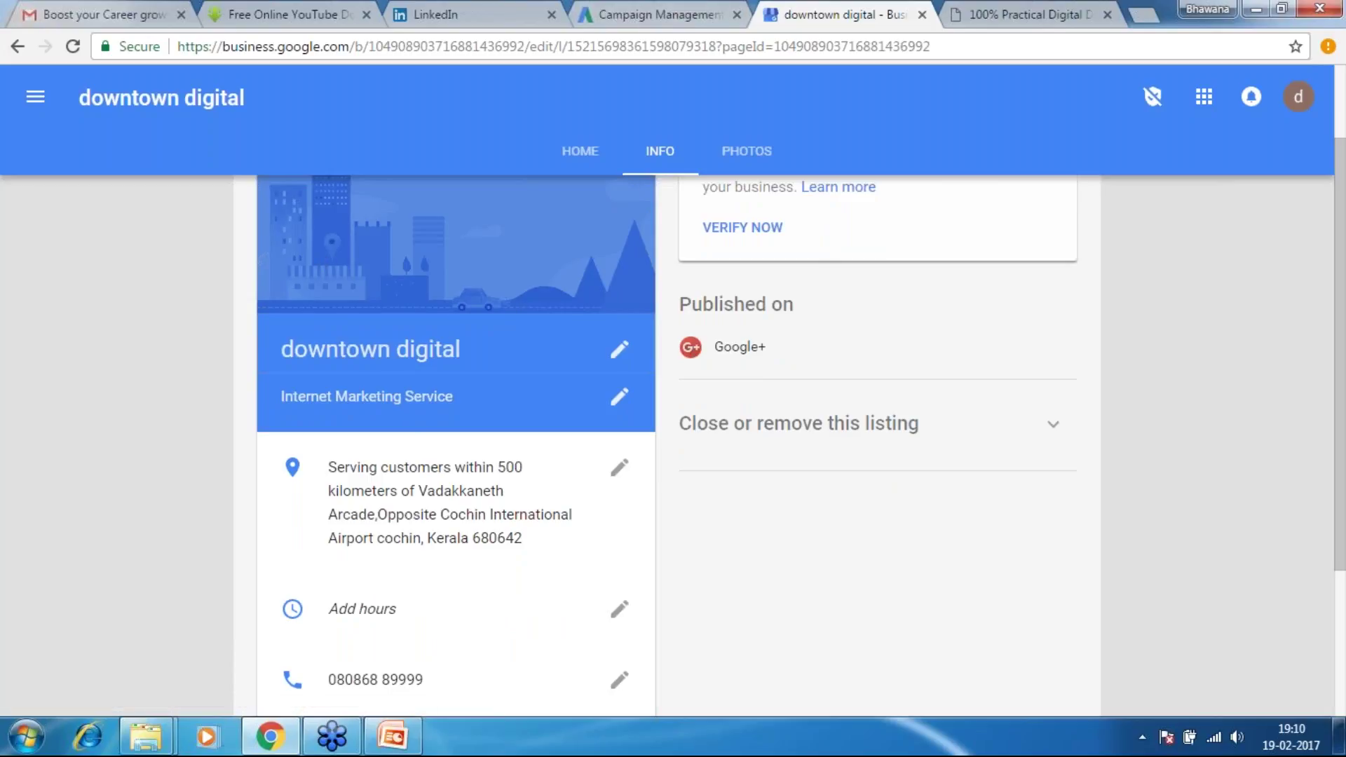
pyautogui.click(676, 15)
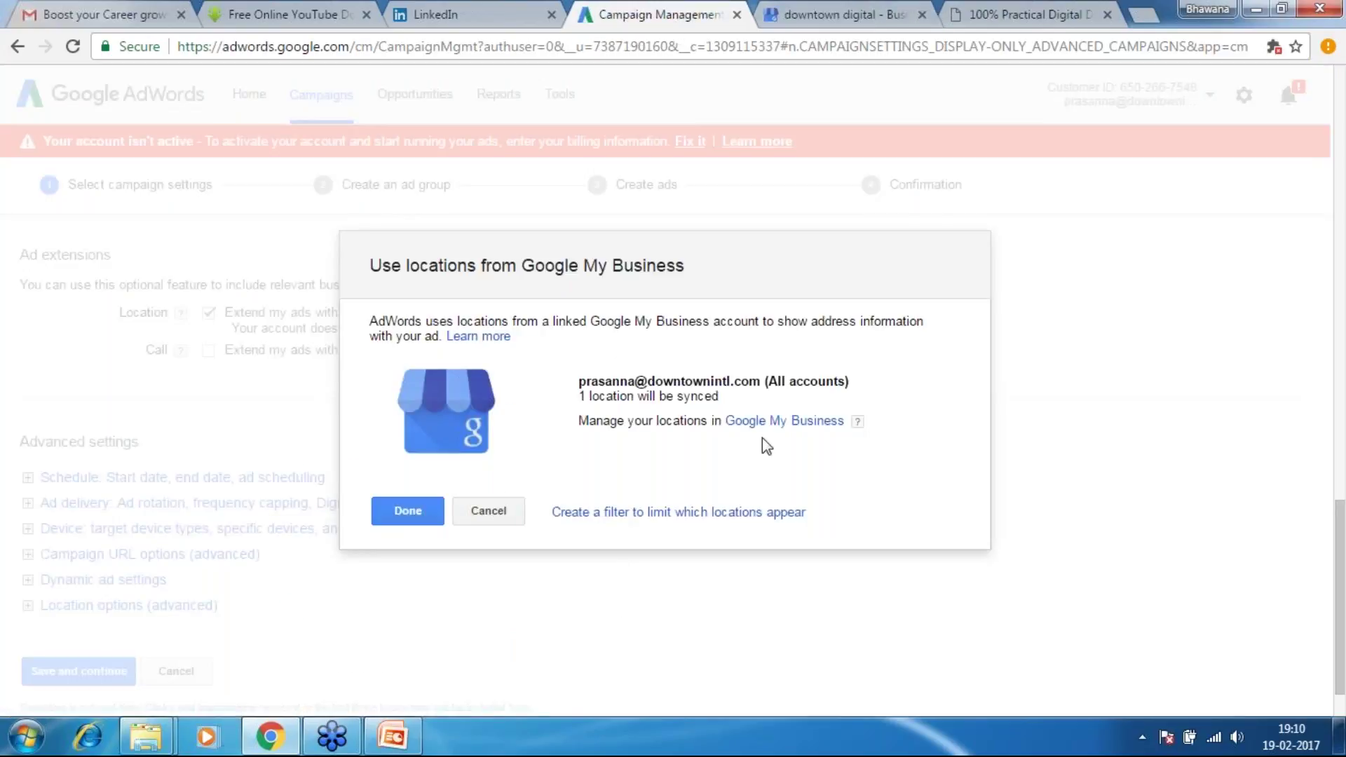
# Confirm the one synced Google My Business location and tick the Call extension
pyautogui.moveTo(588, 397); pyautogui.dragTo(723, 420)
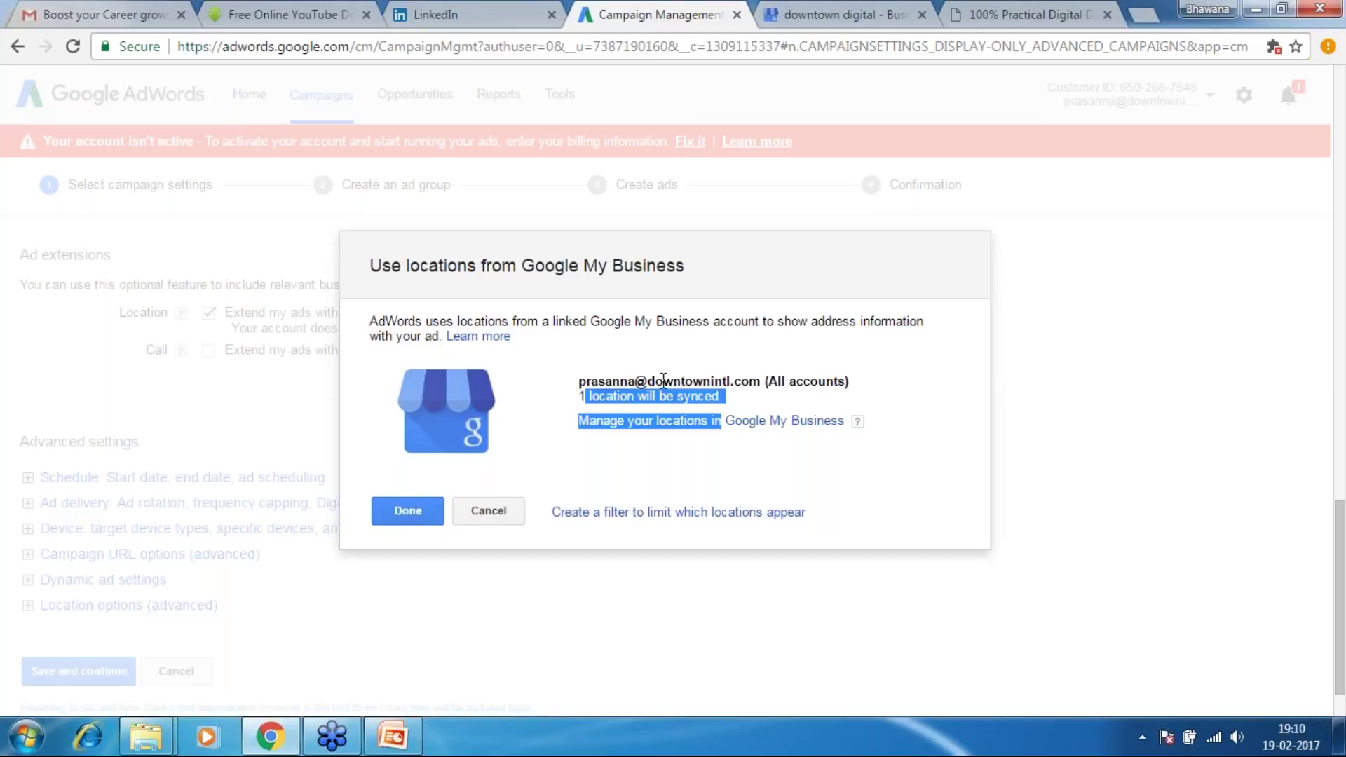
pyautogui.click(573, 372)
pyautogui.moveTo(579, 382); pyautogui.dragTo(745, 383)
pyautogui.click(717, 398)
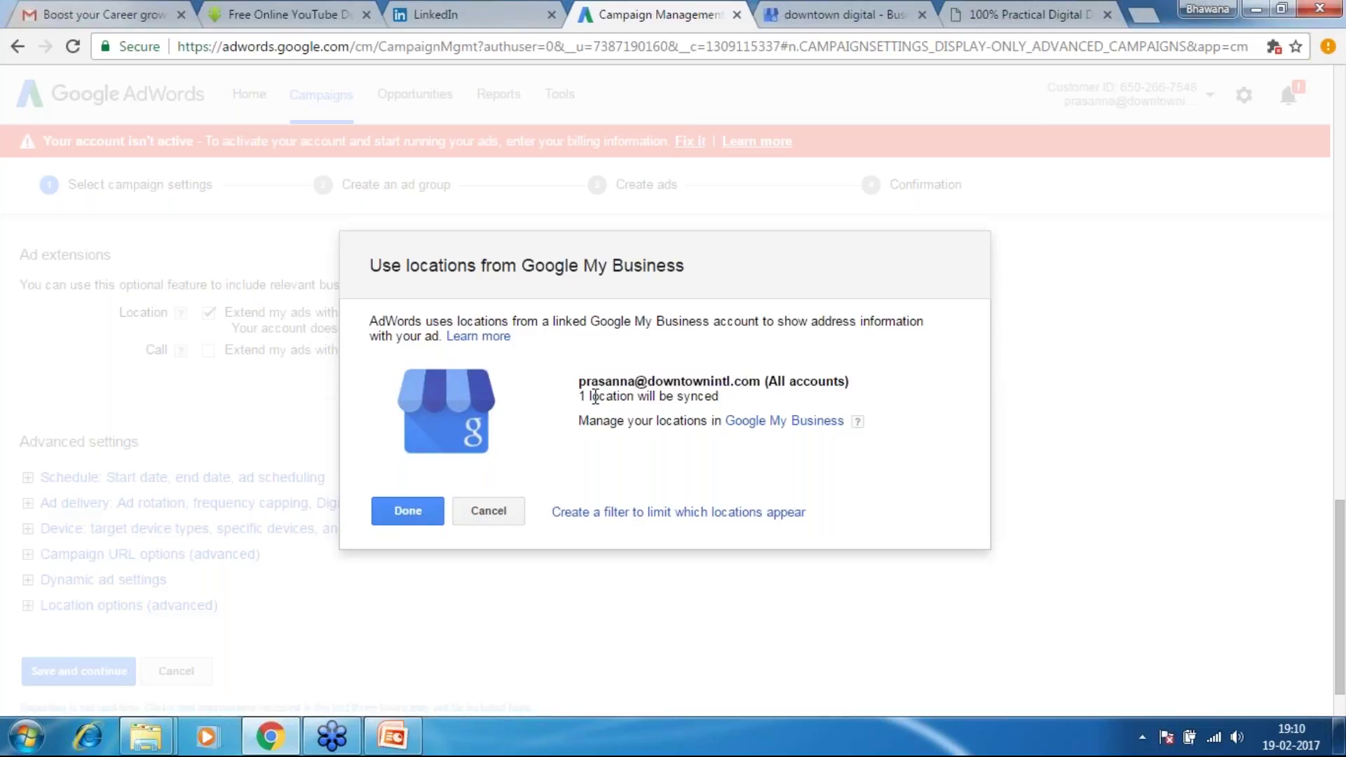
pyautogui.moveTo(579, 397); pyautogui.dragTo(739, 381)
pyautogui.click(725, 376)
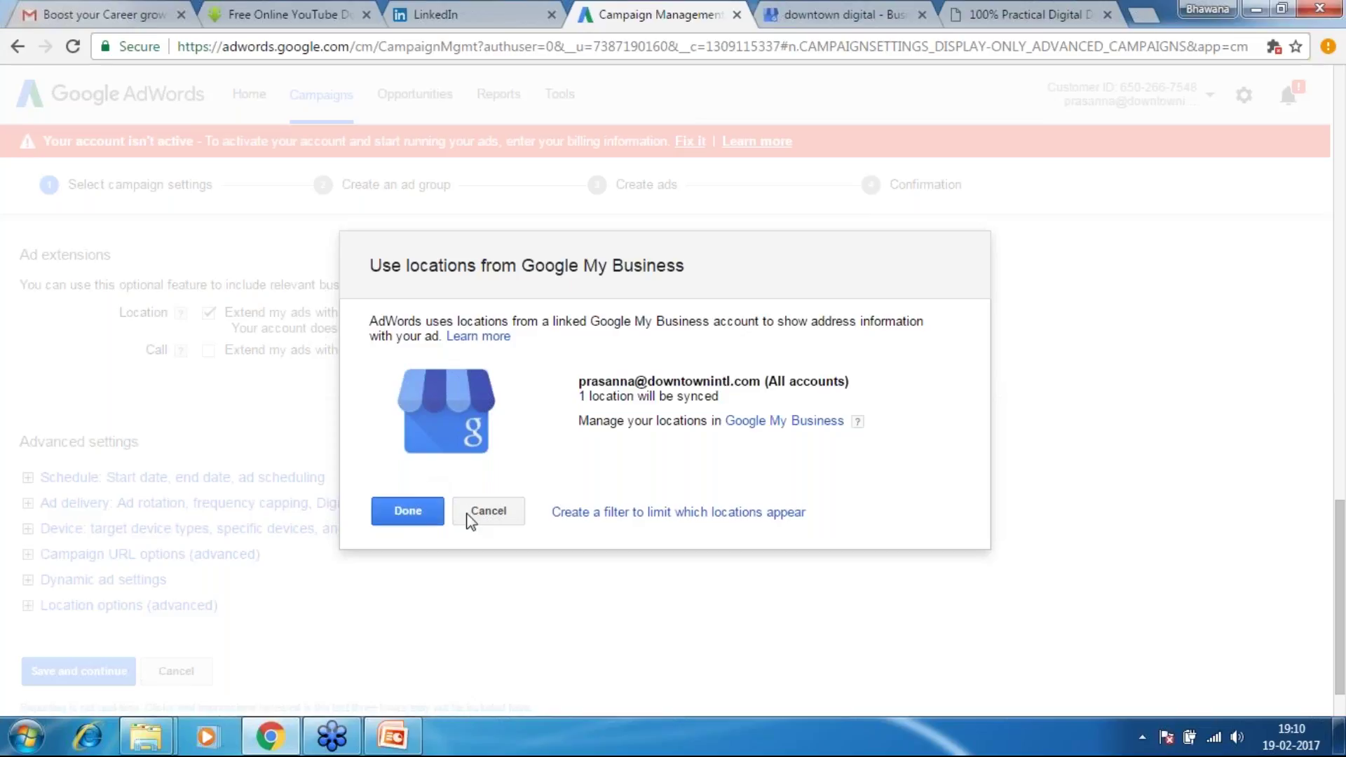
pyautogui.click(427, 509)
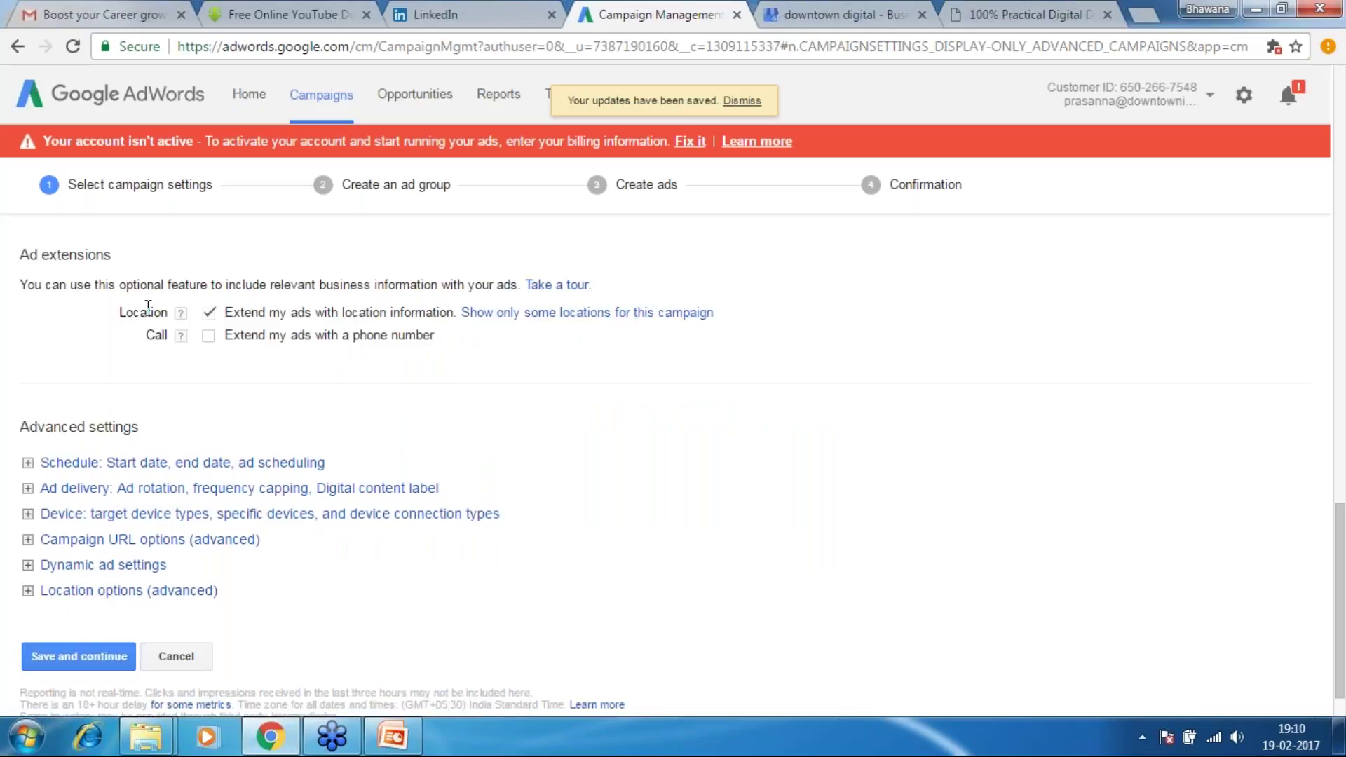
pyautogui.click(208, 339)
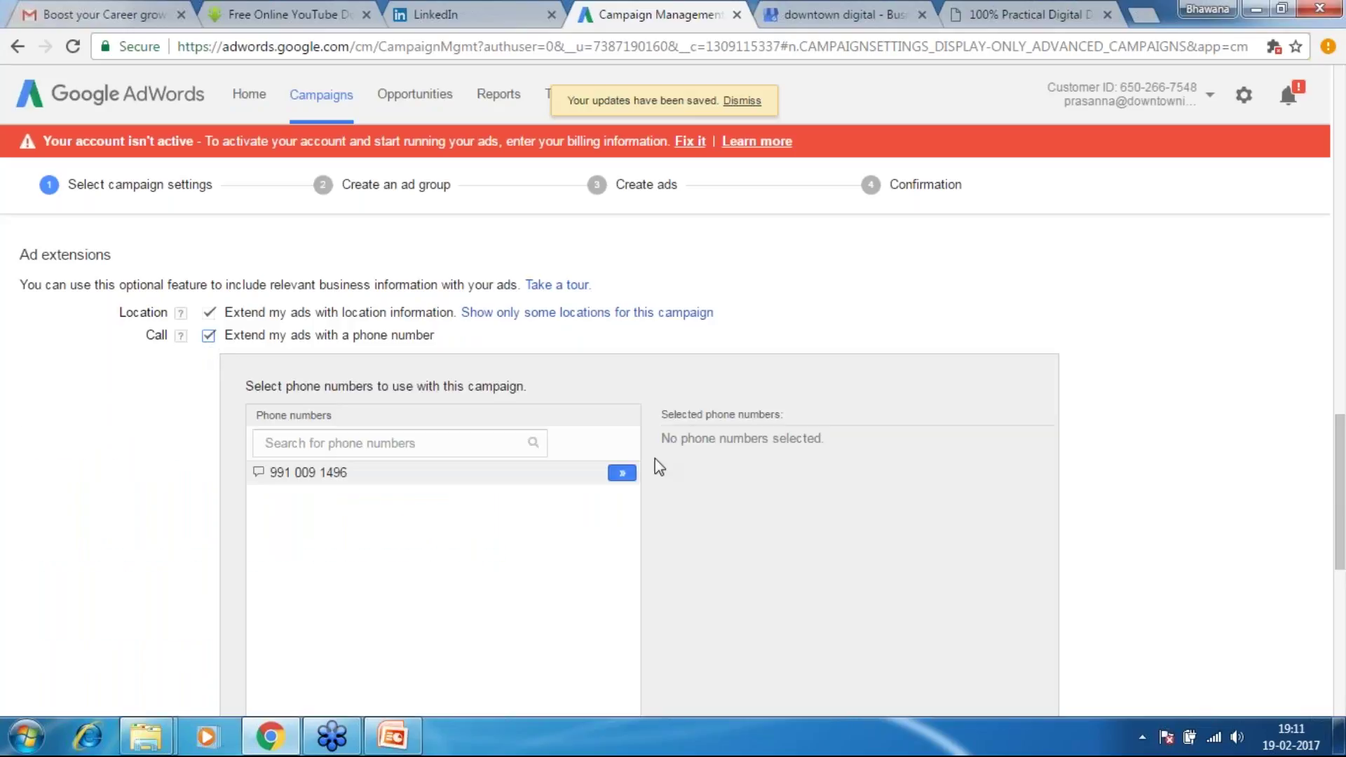
# Start a new call-extension phone number with India as its country
pyautogui.moveTo(1341, 434); pyautogui.dragTo(1343, 477)
pyautogui.scroll(-2, 697, 573)
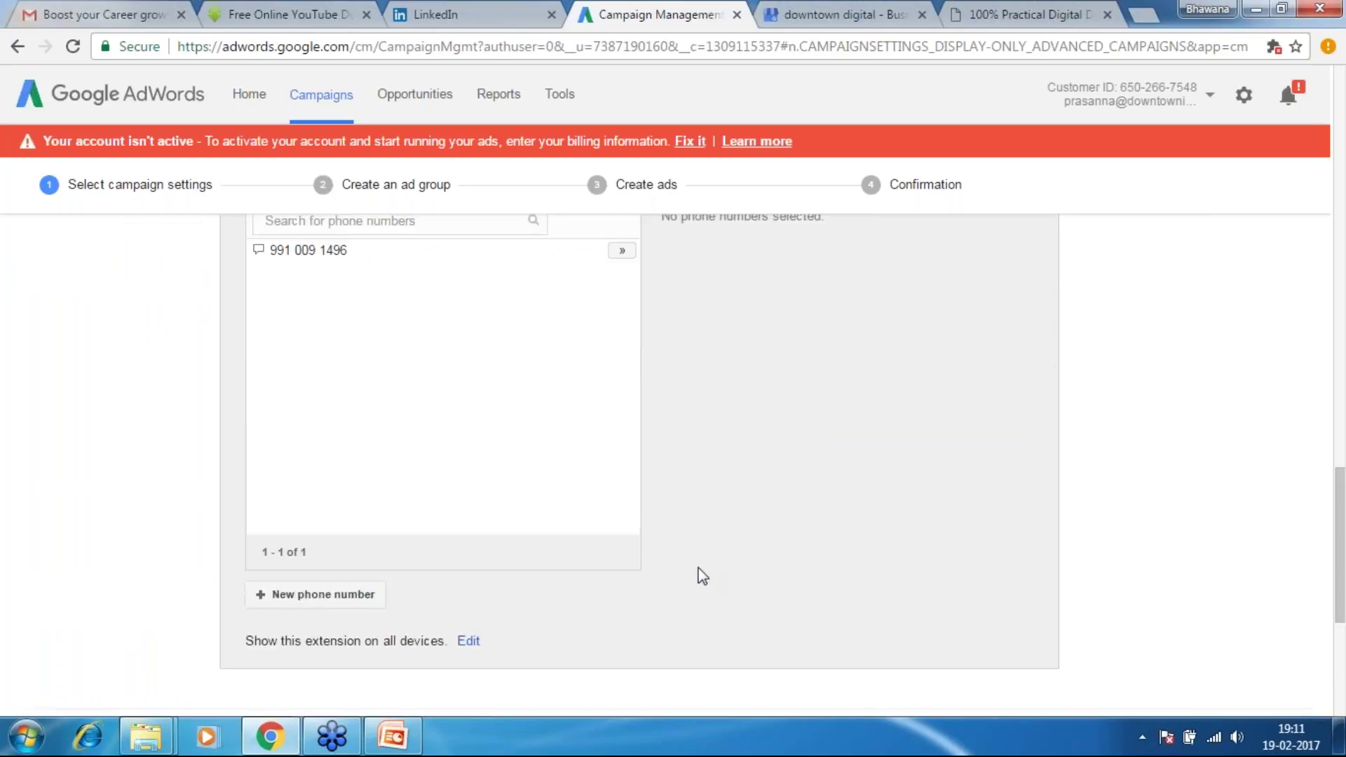
pyautogui.click(351, 601)
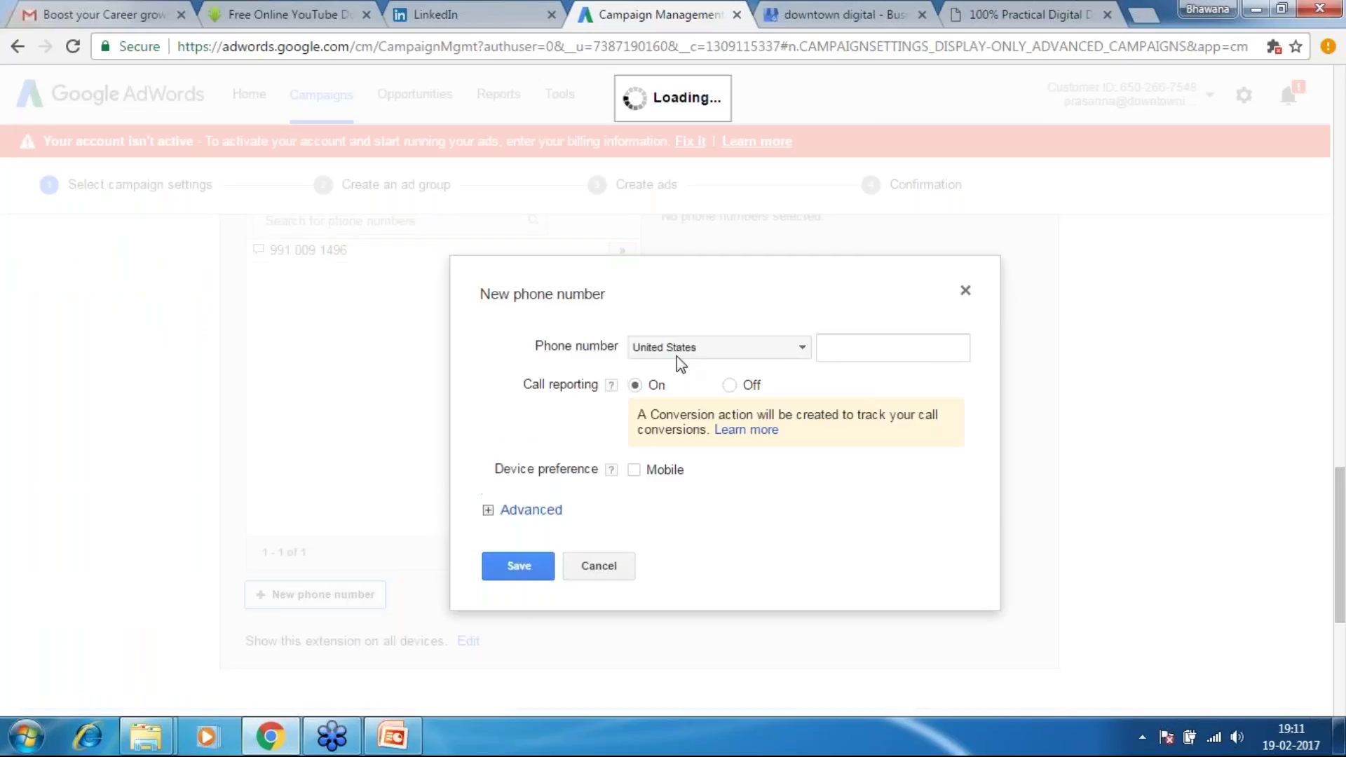
pyautogui.click(663, 347)
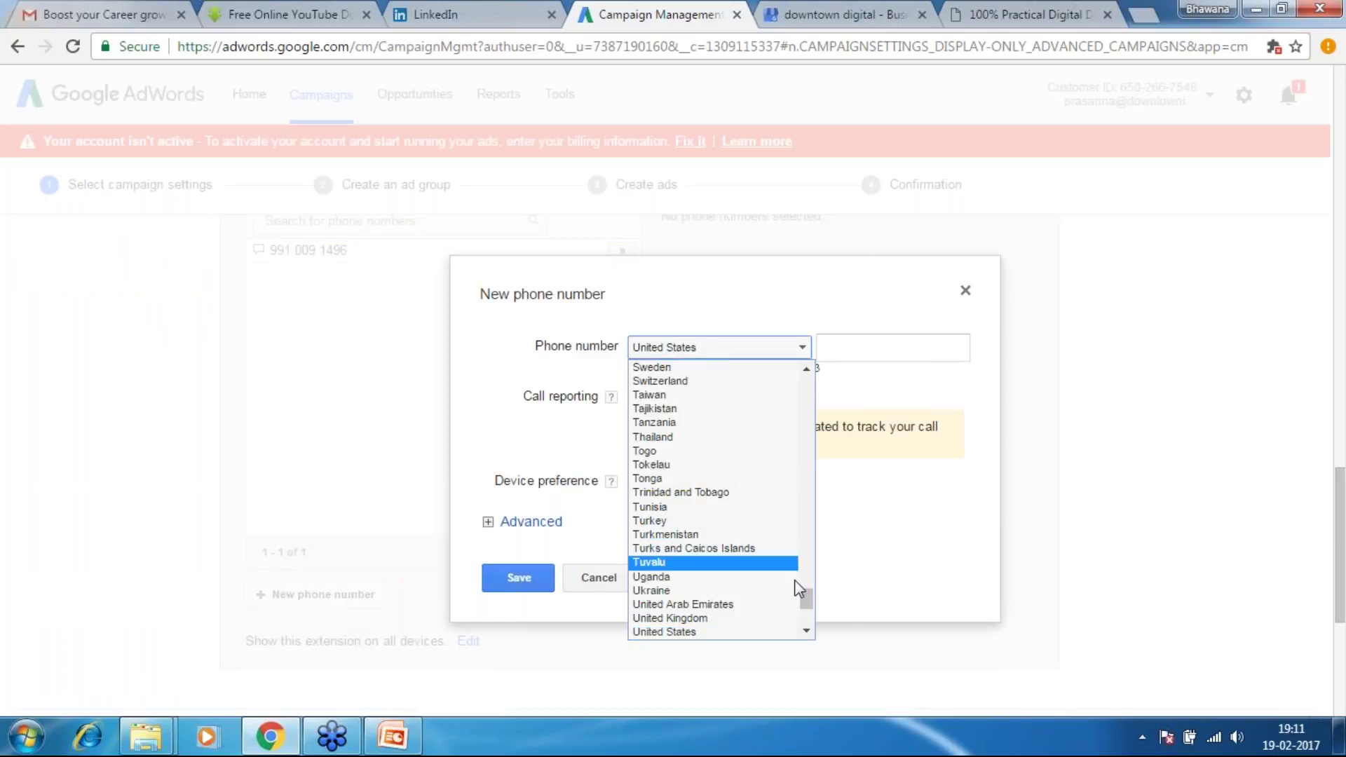
pyautogui.moveTo(809, 596); pyautogui.dragTo(805, 493)
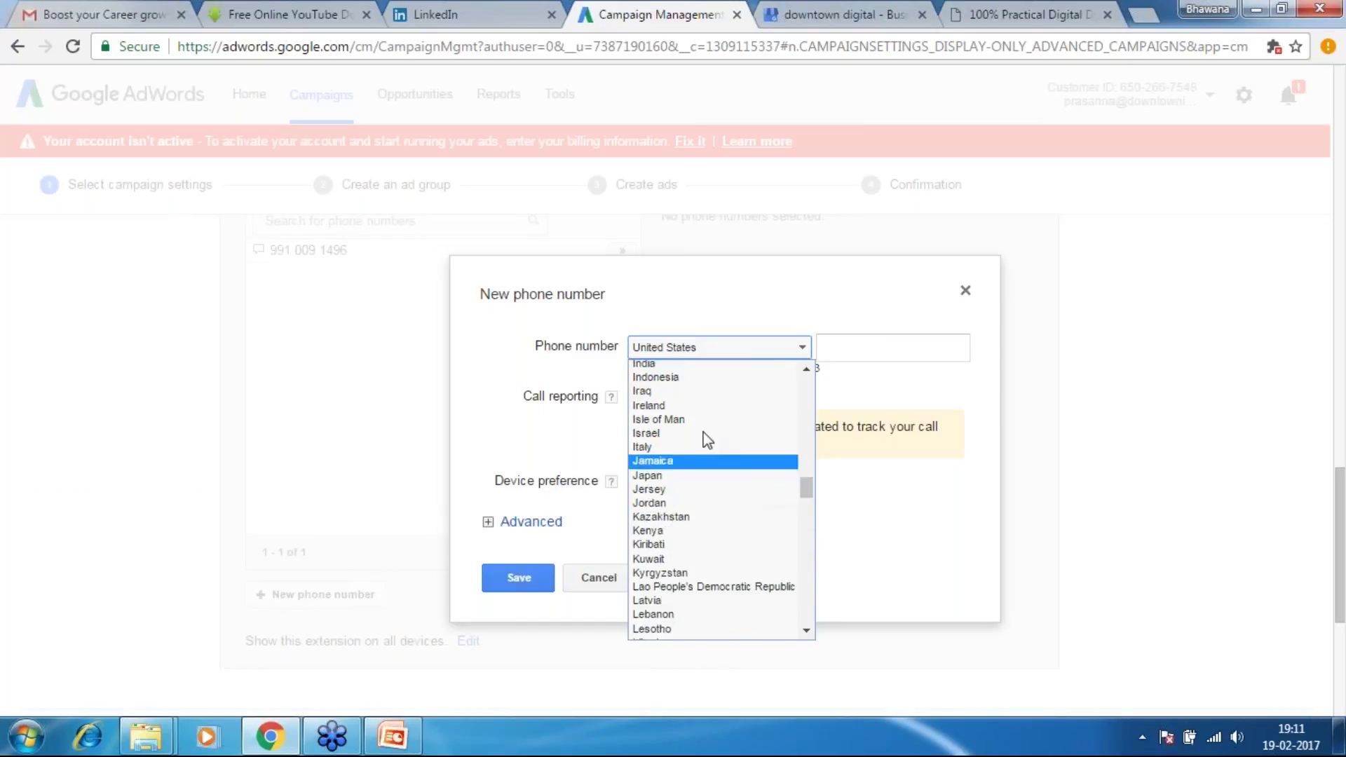
pyautogui.click(671, 367)
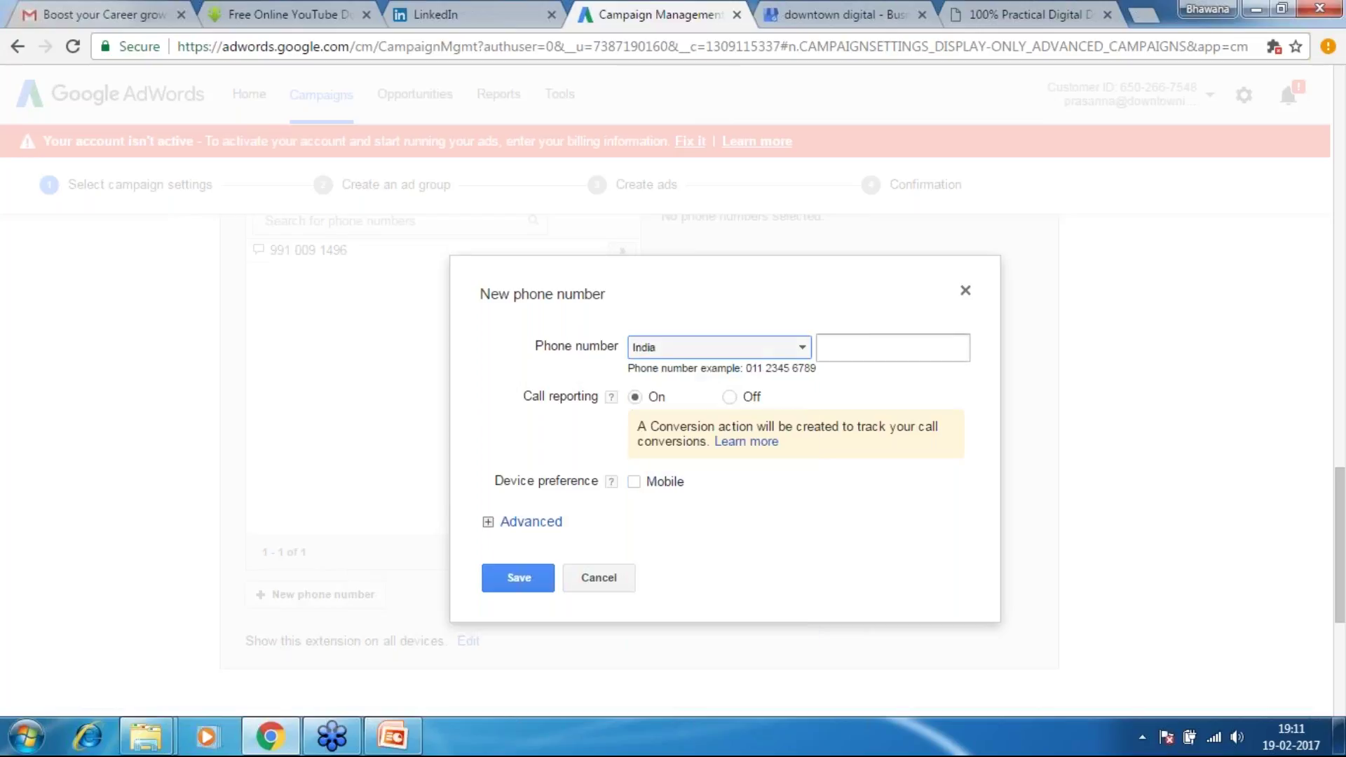
# Enter the business phone number for the call extension and set its device preference to Mobile
pyautogui.click(845, 349)
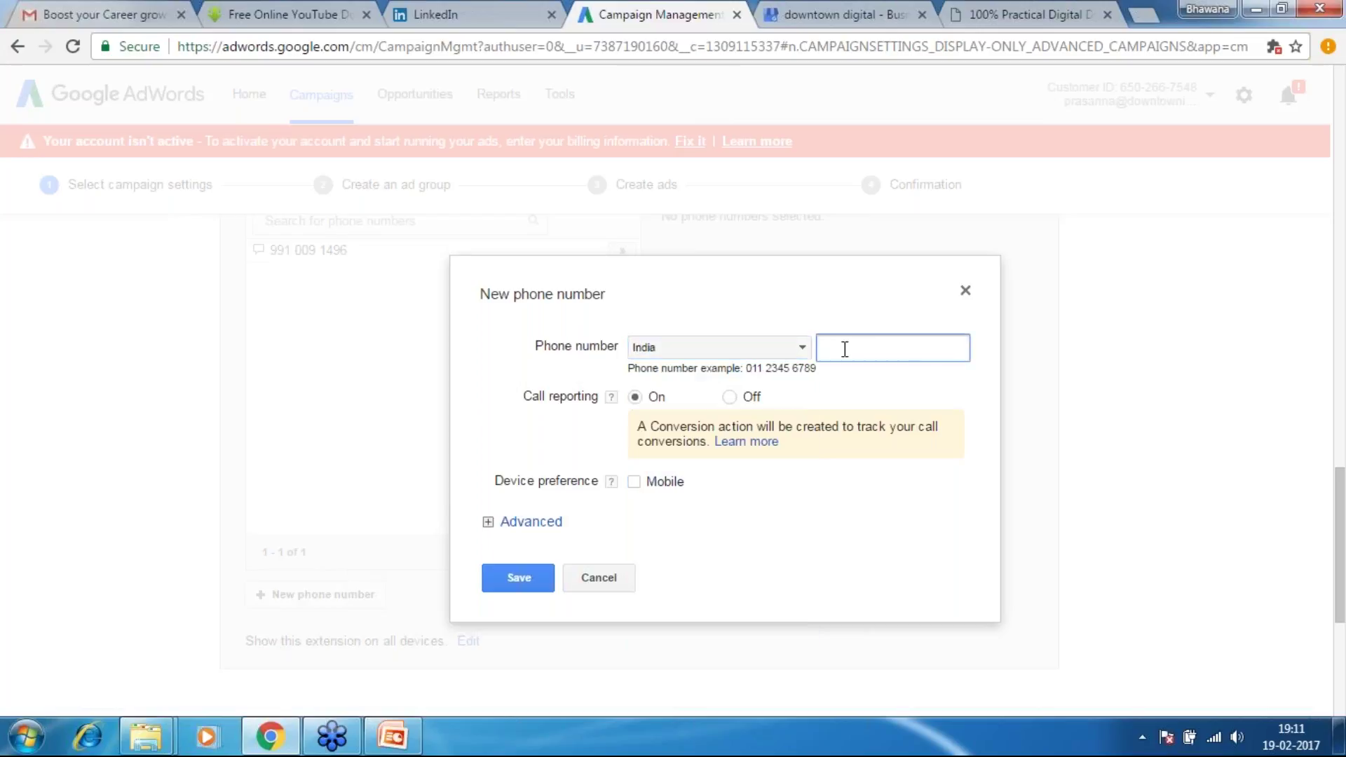
pyautogui.moveTo(1343, 509); pyautogui.dragTo(1344, 541)
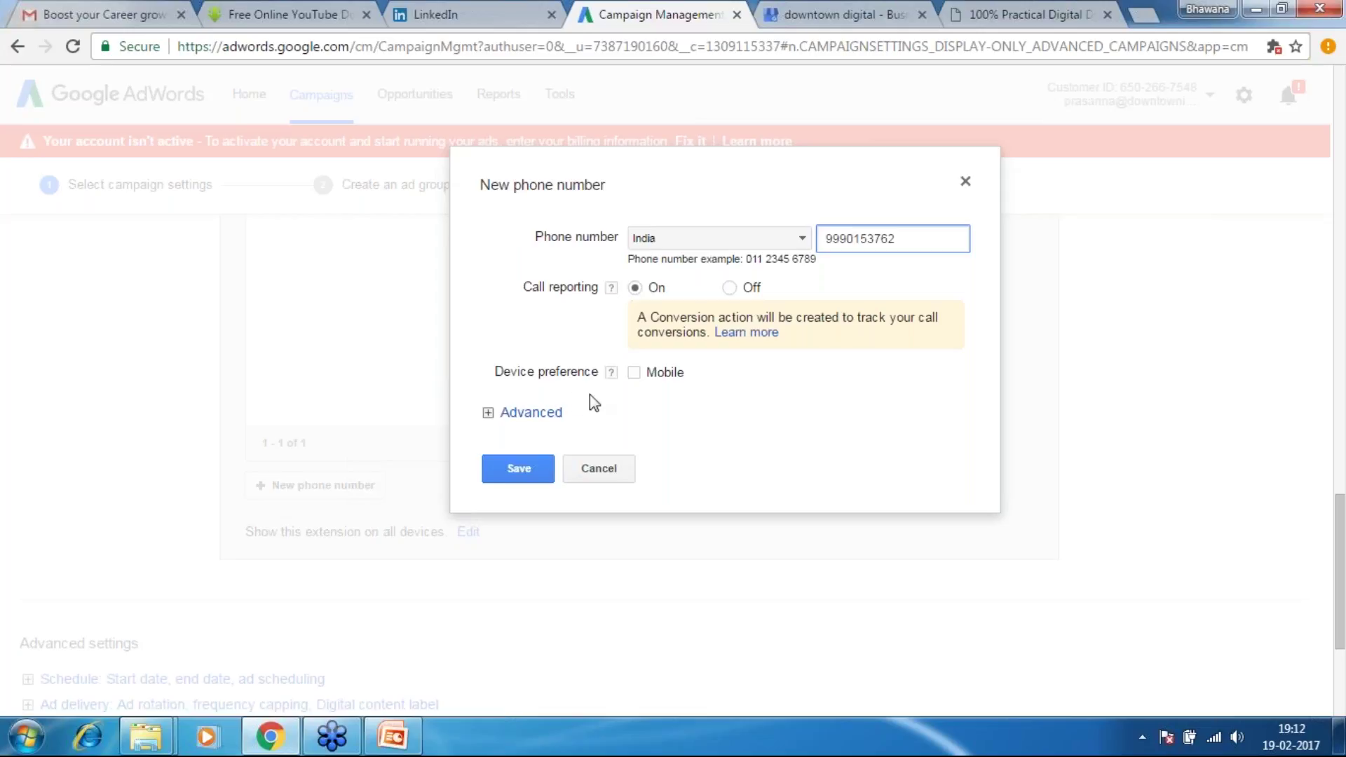
pyautogui.click(633, 373)
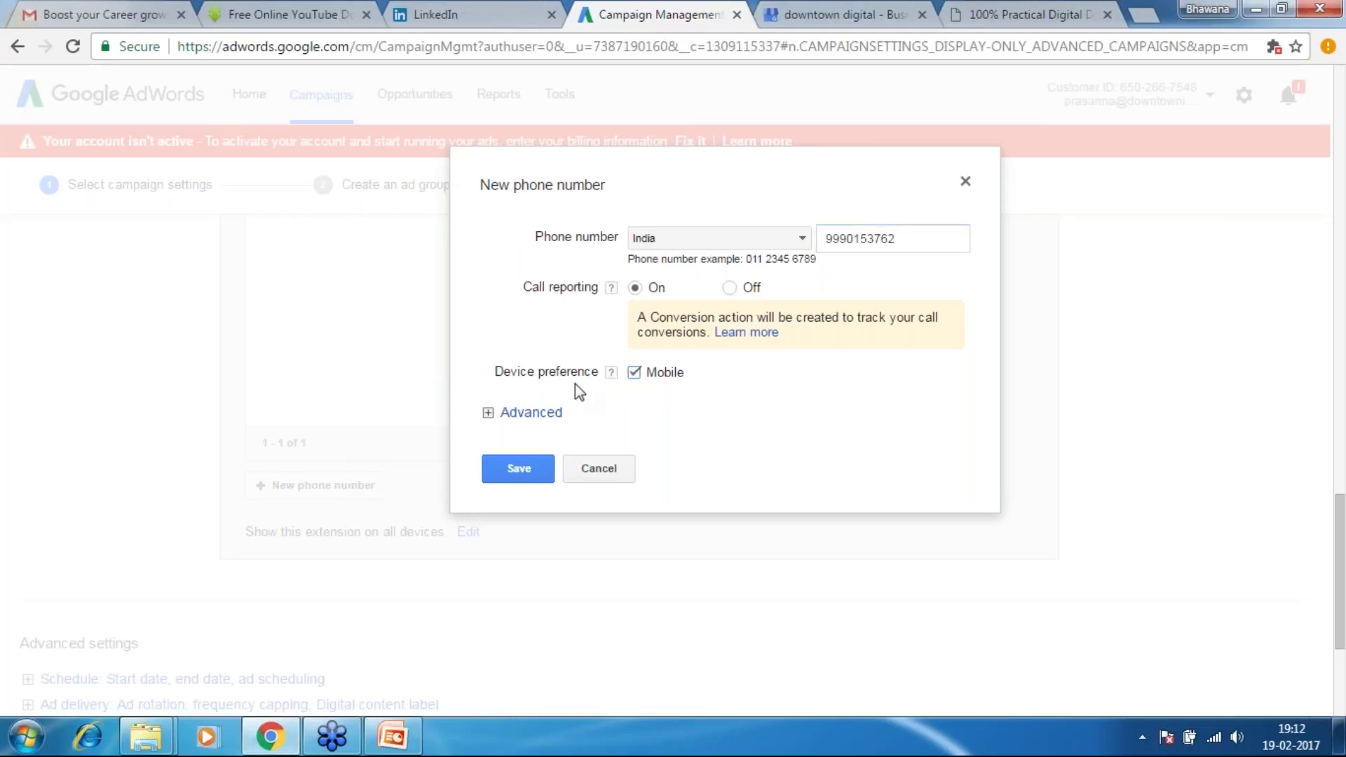
pyautogui.moveTo(617, 380)
pyautogui.click(531, 413)
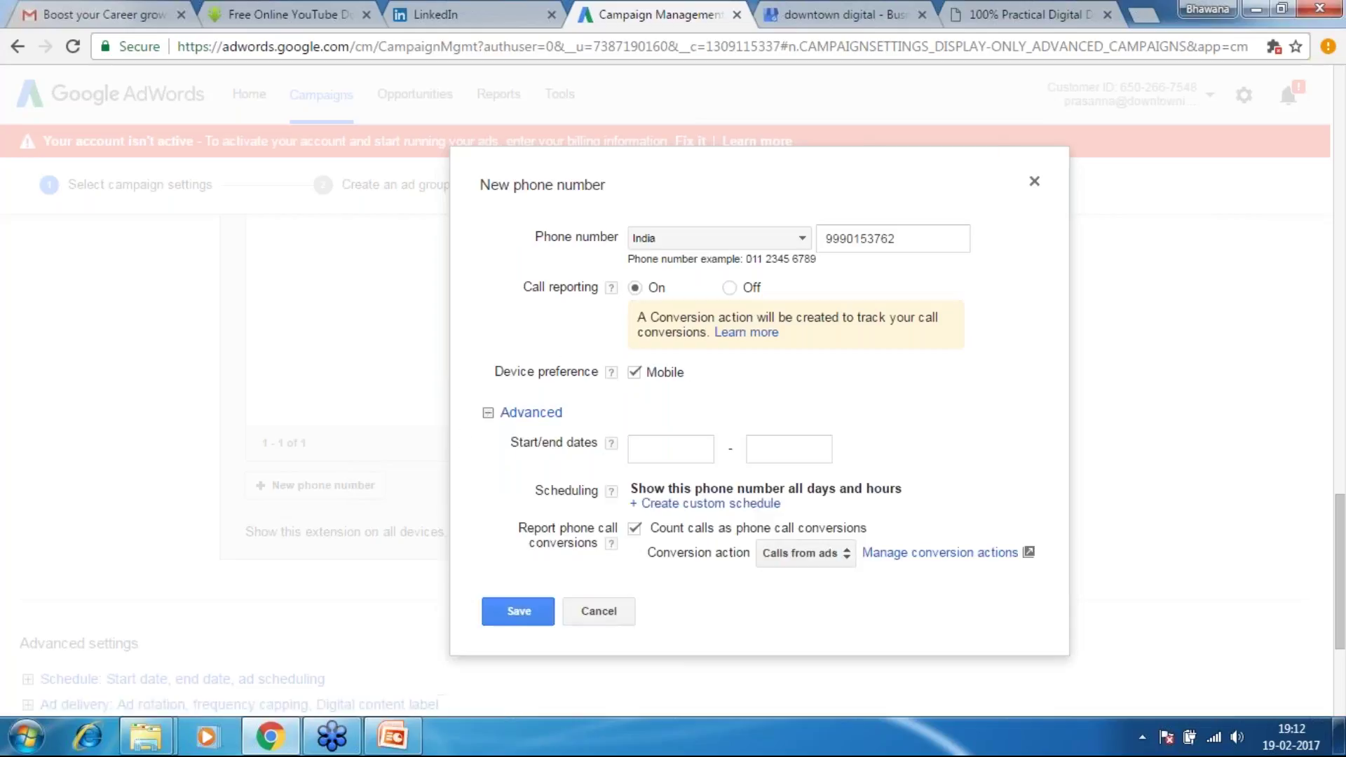
# Create a custom schedule for when the phone number is shown
pyautogui.click(663, 449)
pyautogui.click(788, 449)
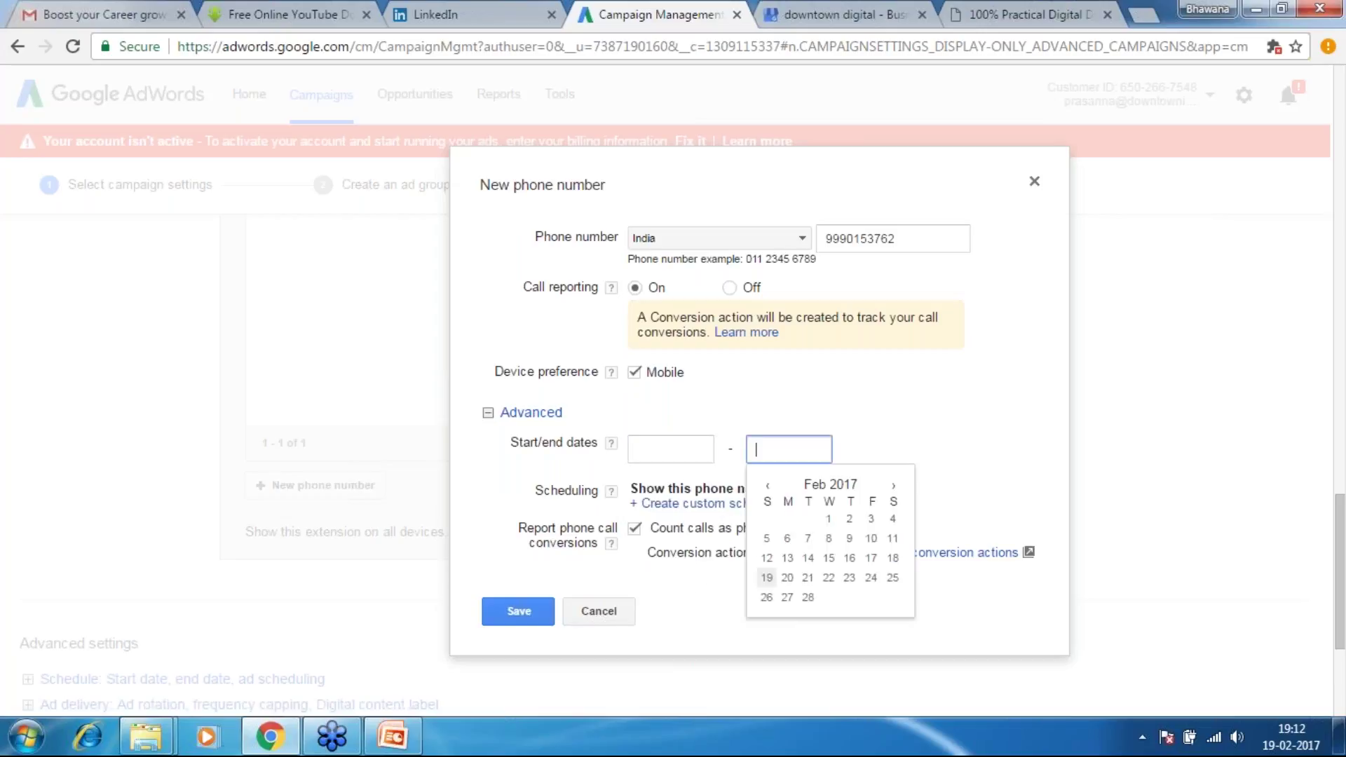
pyautogui.click(664, 449)
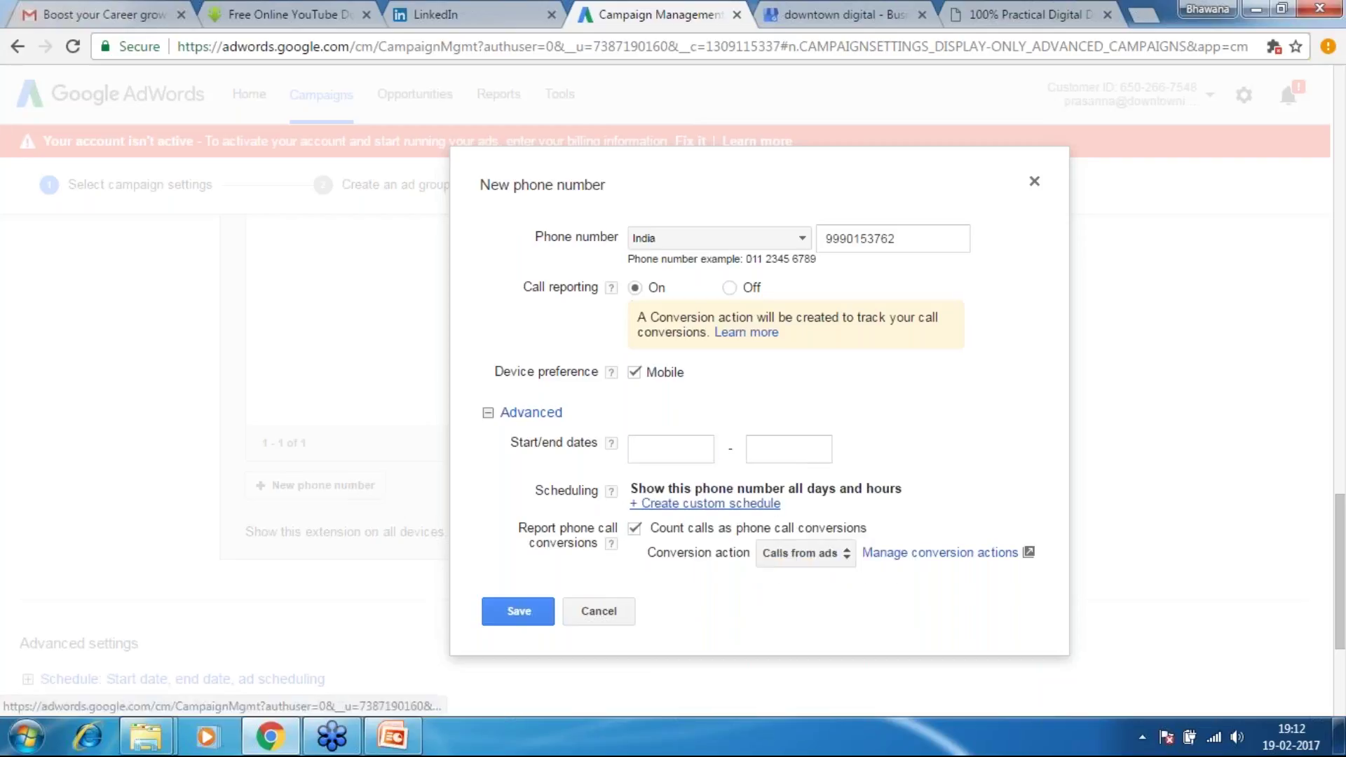
pyautogui.click(648, 505)
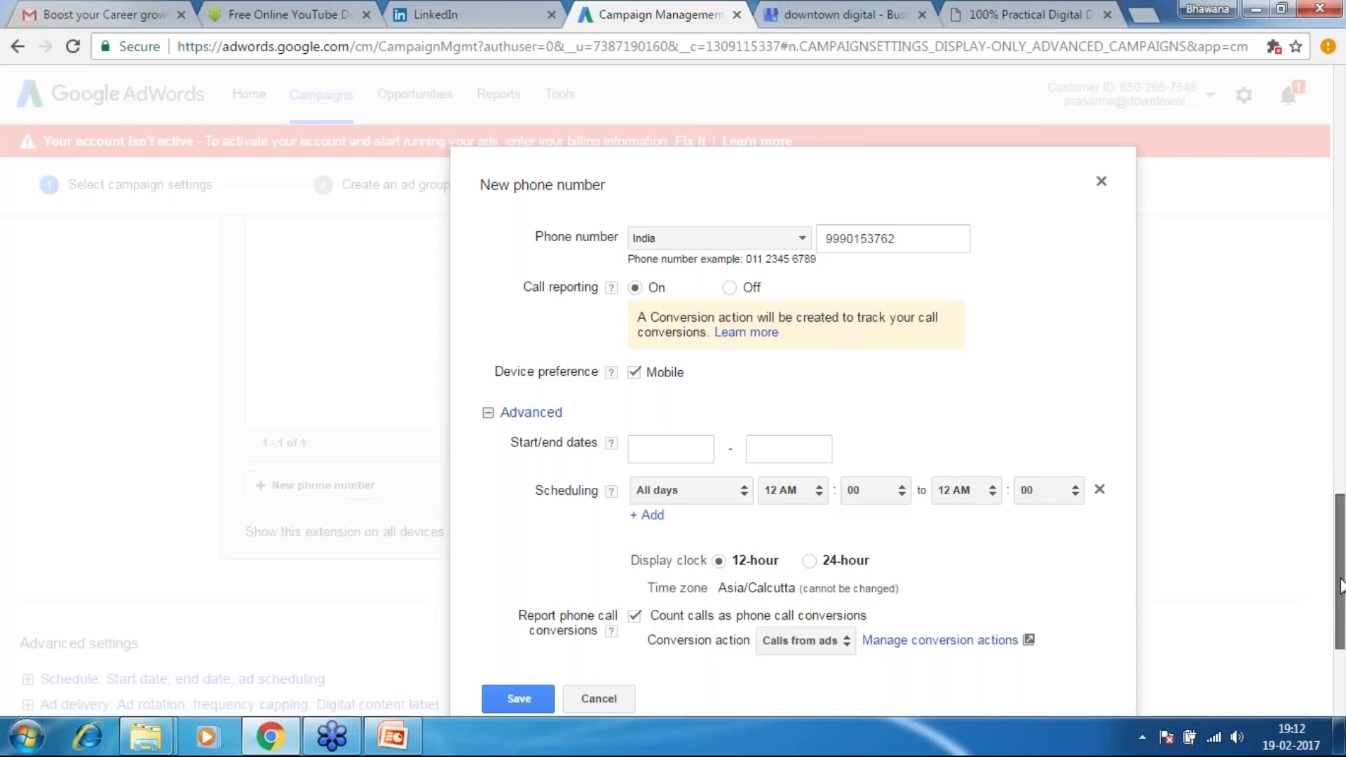
# Open 'Manage conversion actions' in a new browser tab and switch to it
pyautogui.scroll(-1, 1340, 611)
pyautogui.scroll(-2, 975, 430)
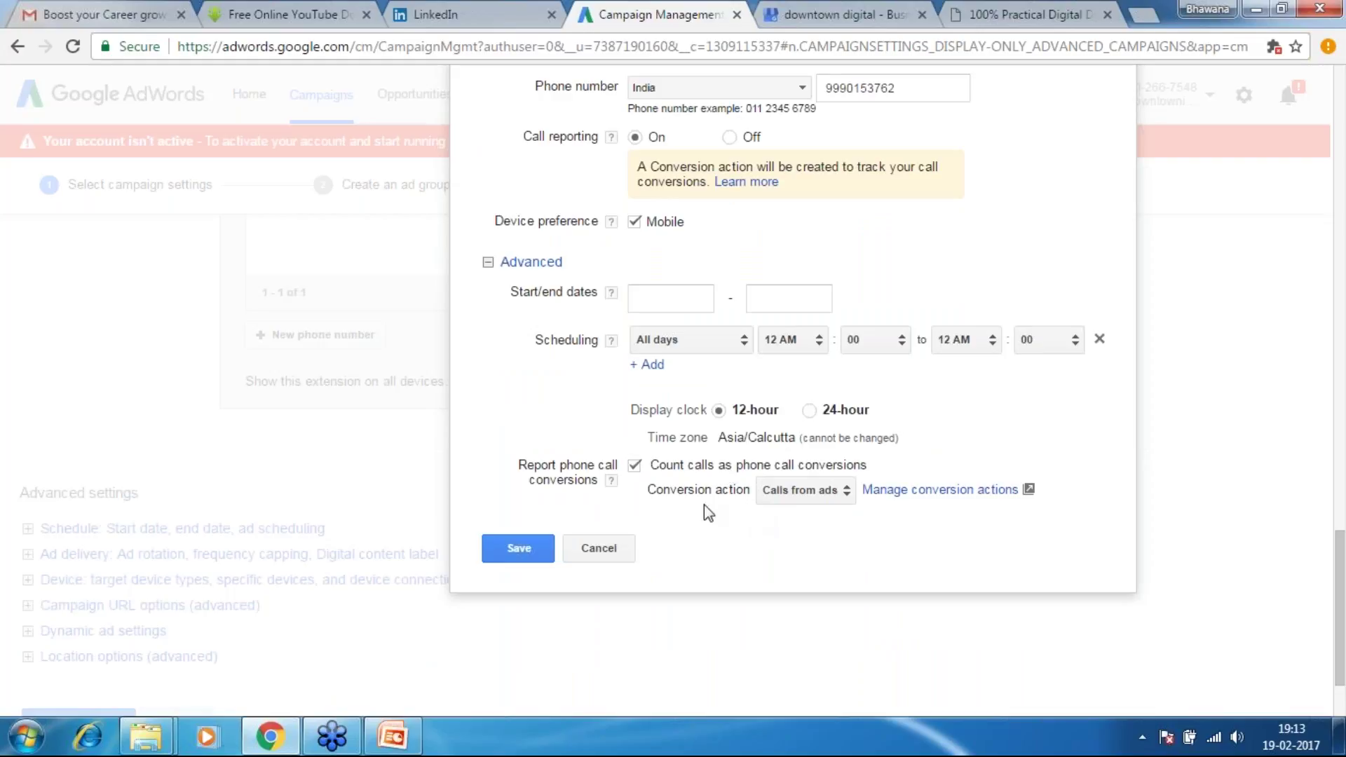
pyautogui.click(845, 493)
pyautogui.click(845, 493)
pyautogui.rightClick(938, 490)
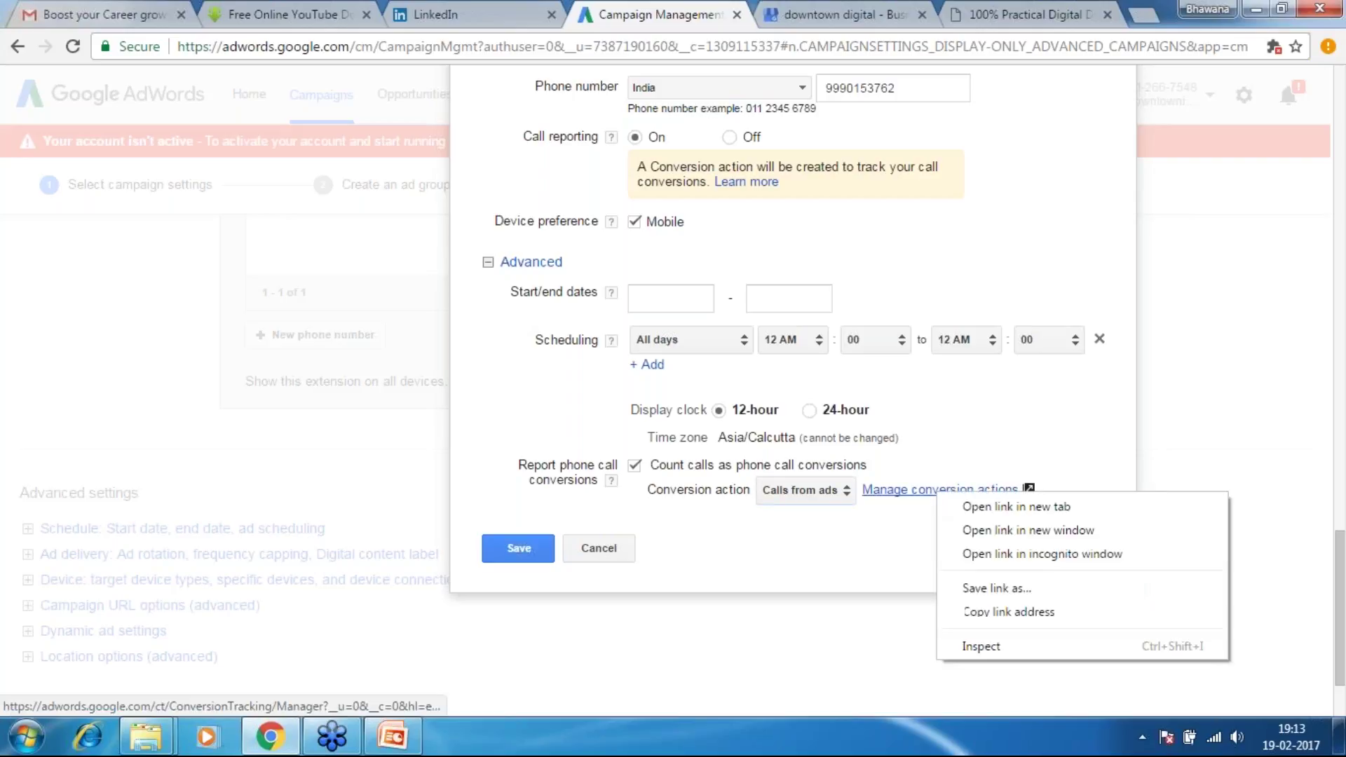
pyautogui.click(973, 506)
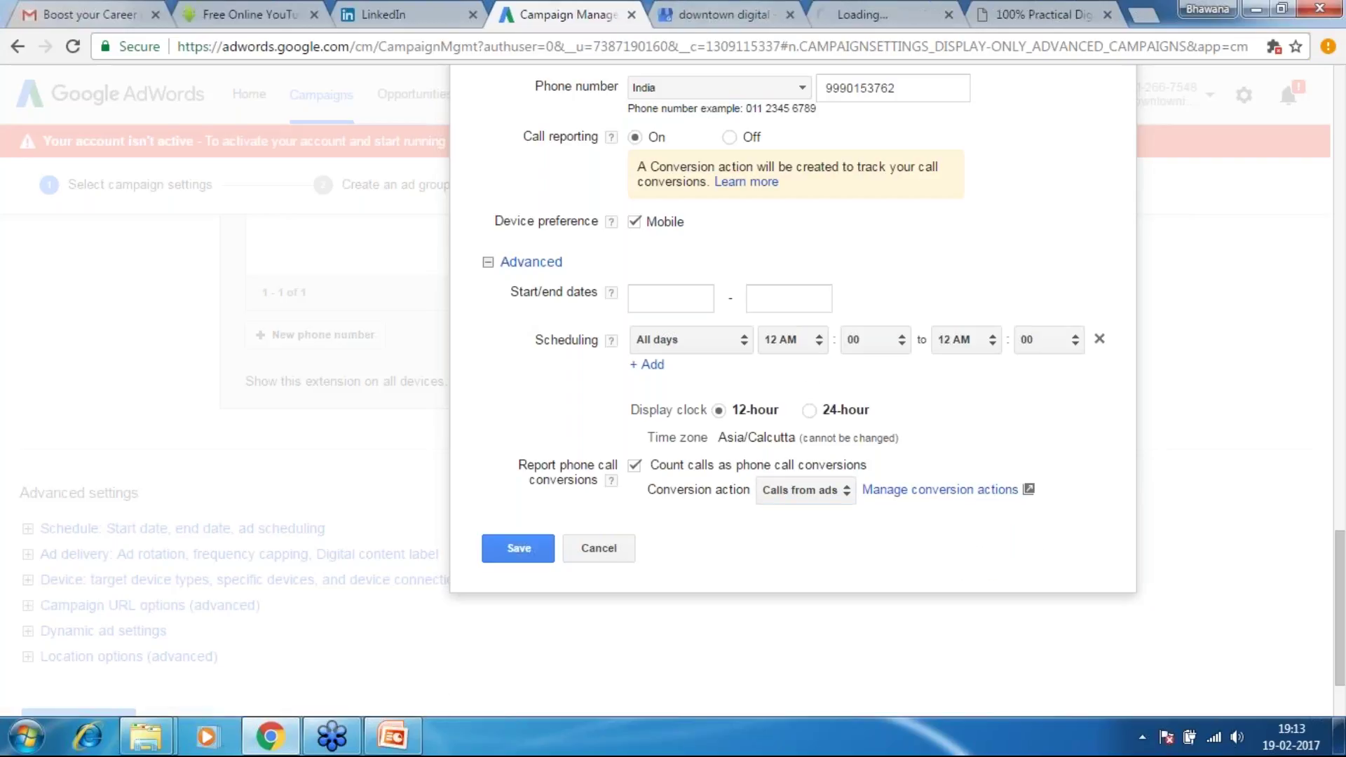
pyautogui.click(871, 17)
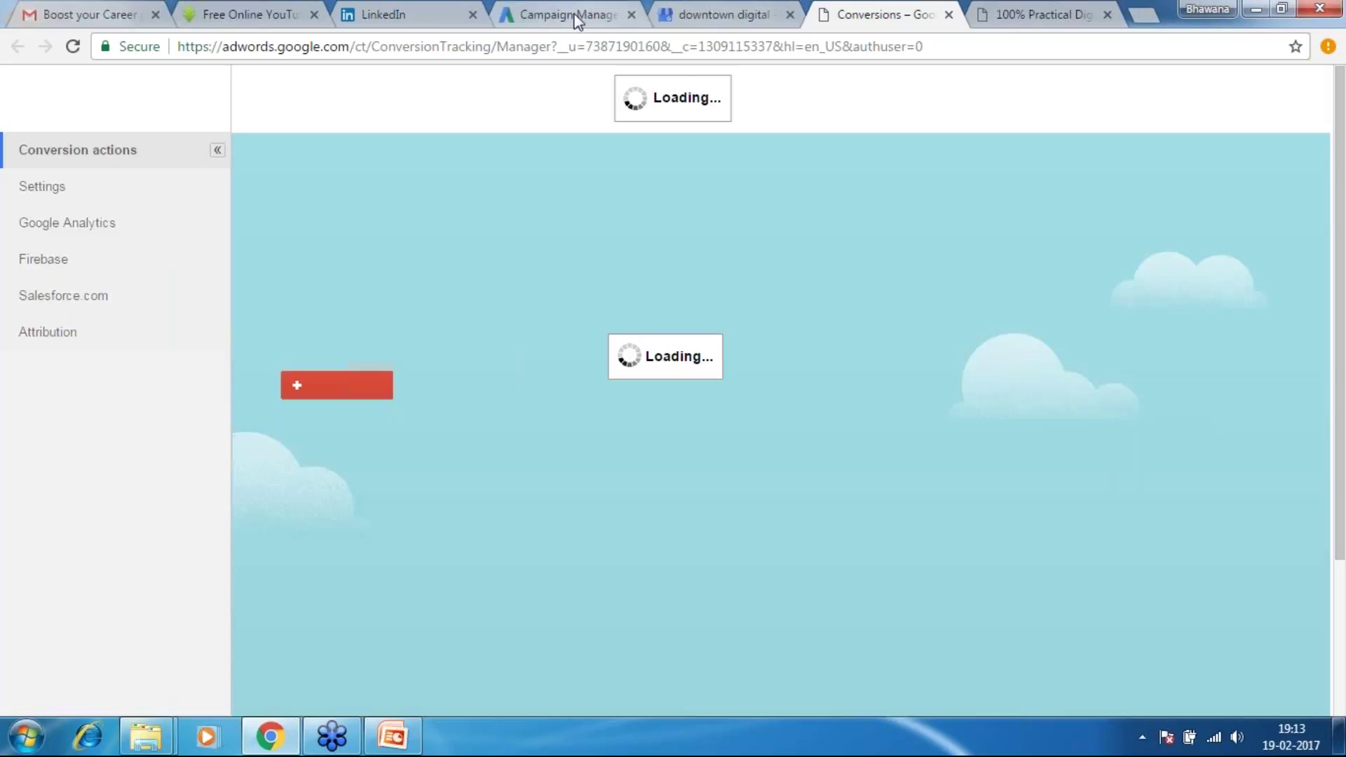
# On the Conversions tab, go through Tools > Conversions and start a new conversion action
pyautogui.click(577, 17)
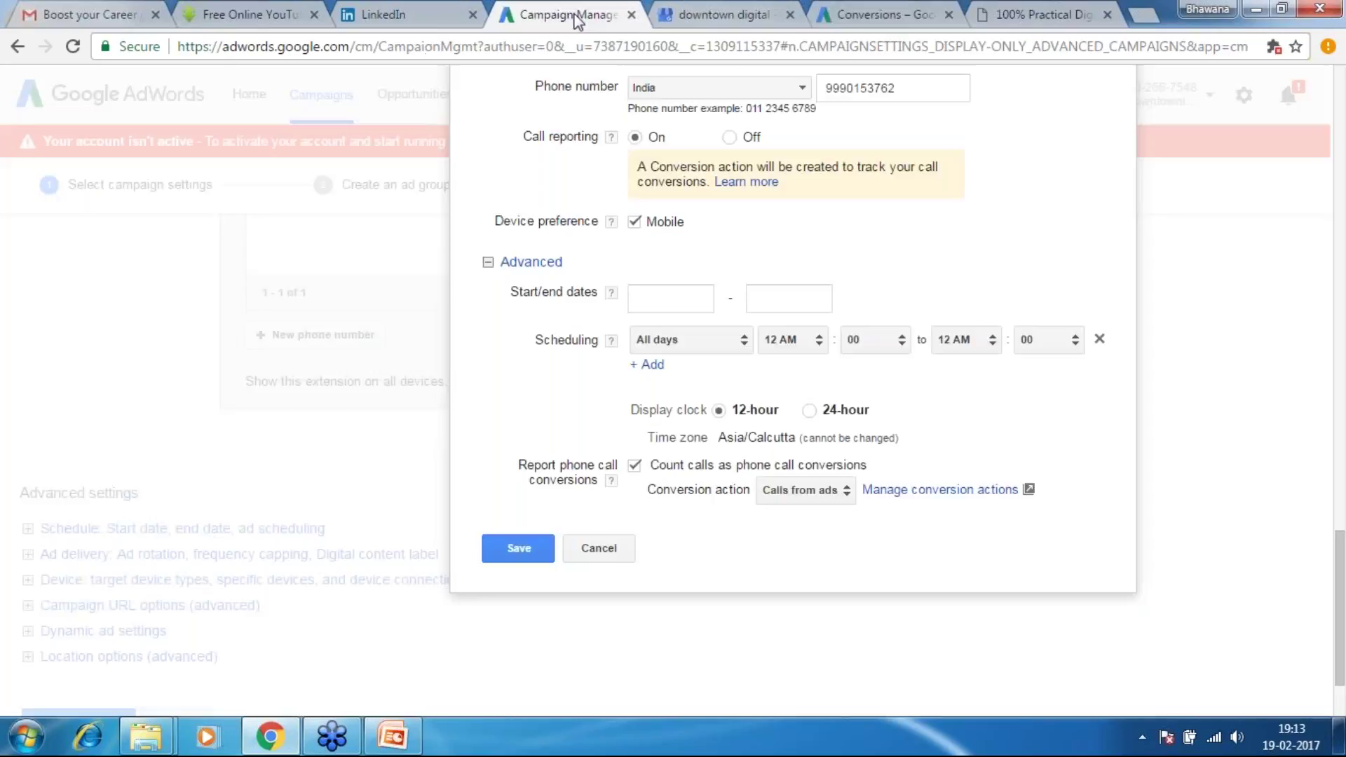
pyautogui.click(908, 10)
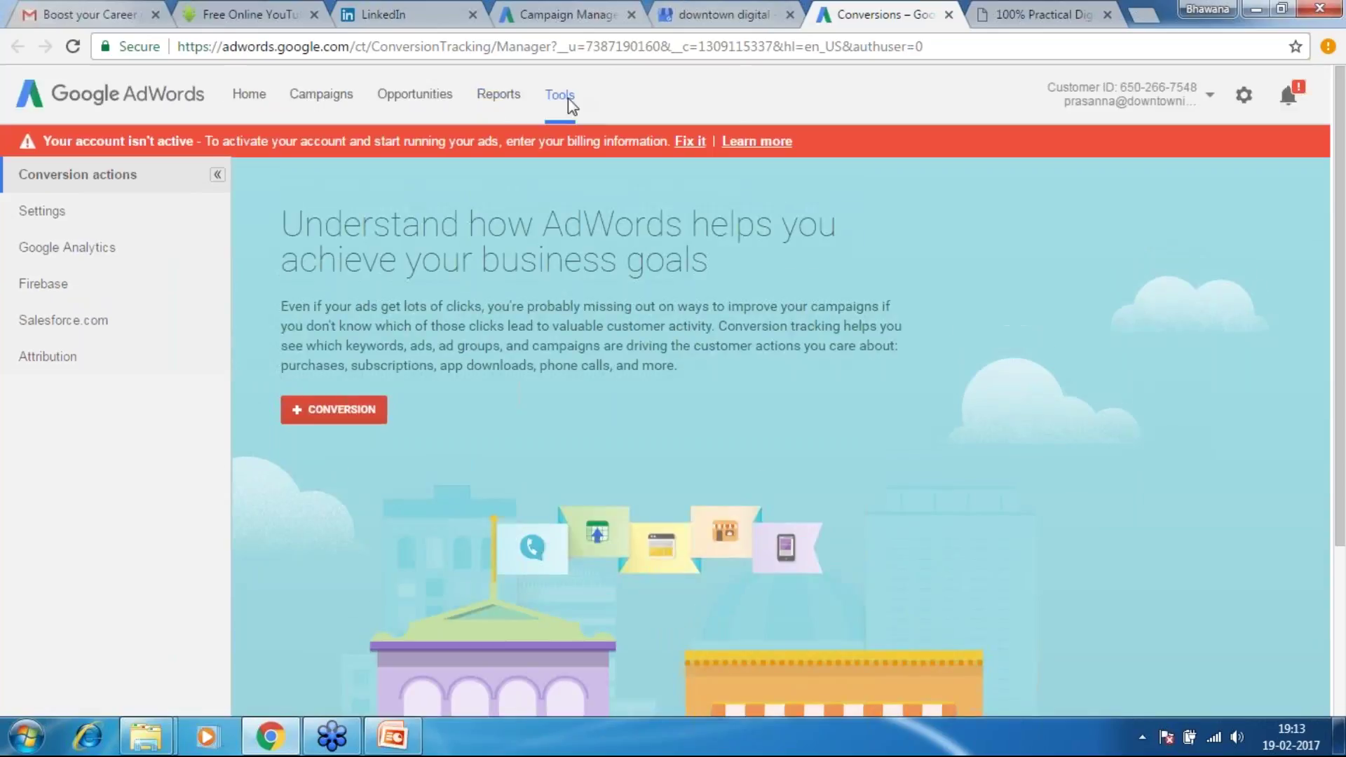
pyautogui.click(568, 99)
pyautogui.click(329, 419)
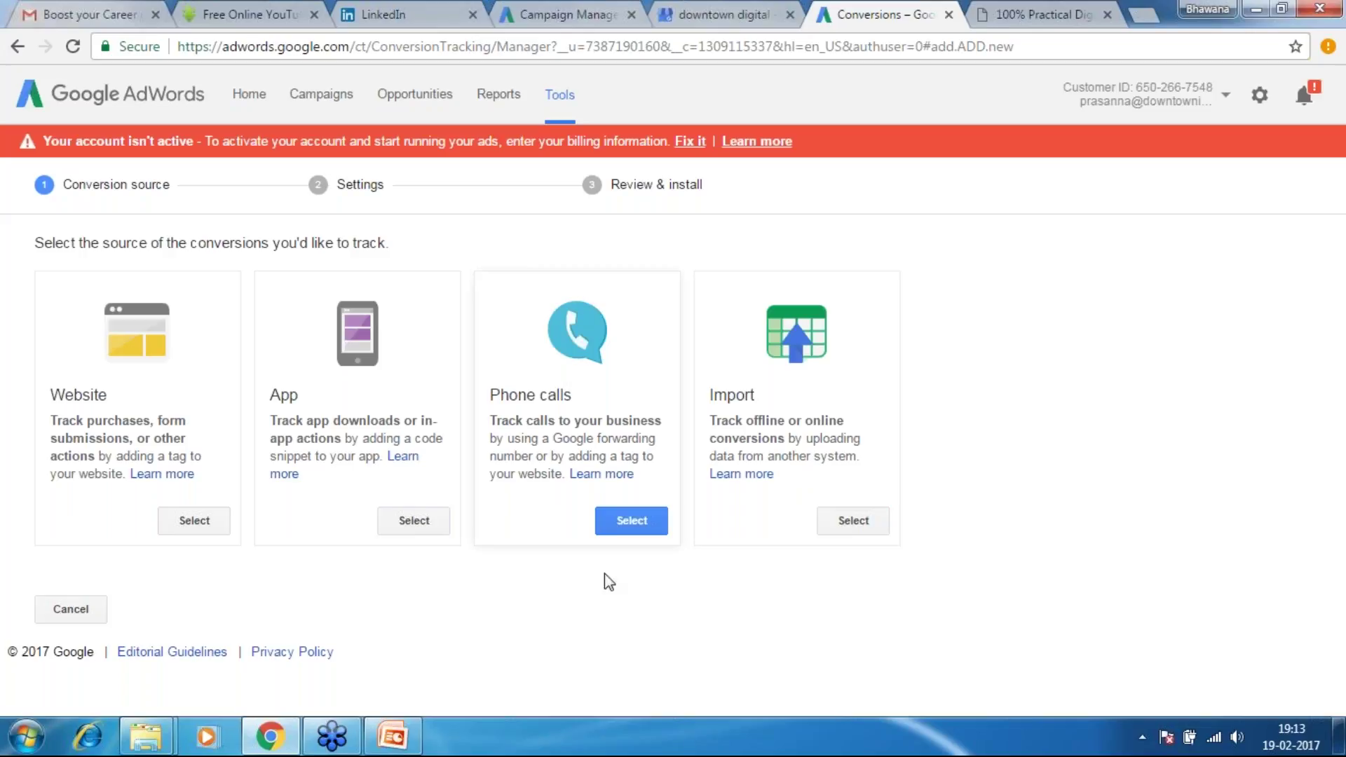
# Choose Phone calls, select 'Calls from ads using call extensions or call-only ads', and continue
pyautogui.click(627, 524)
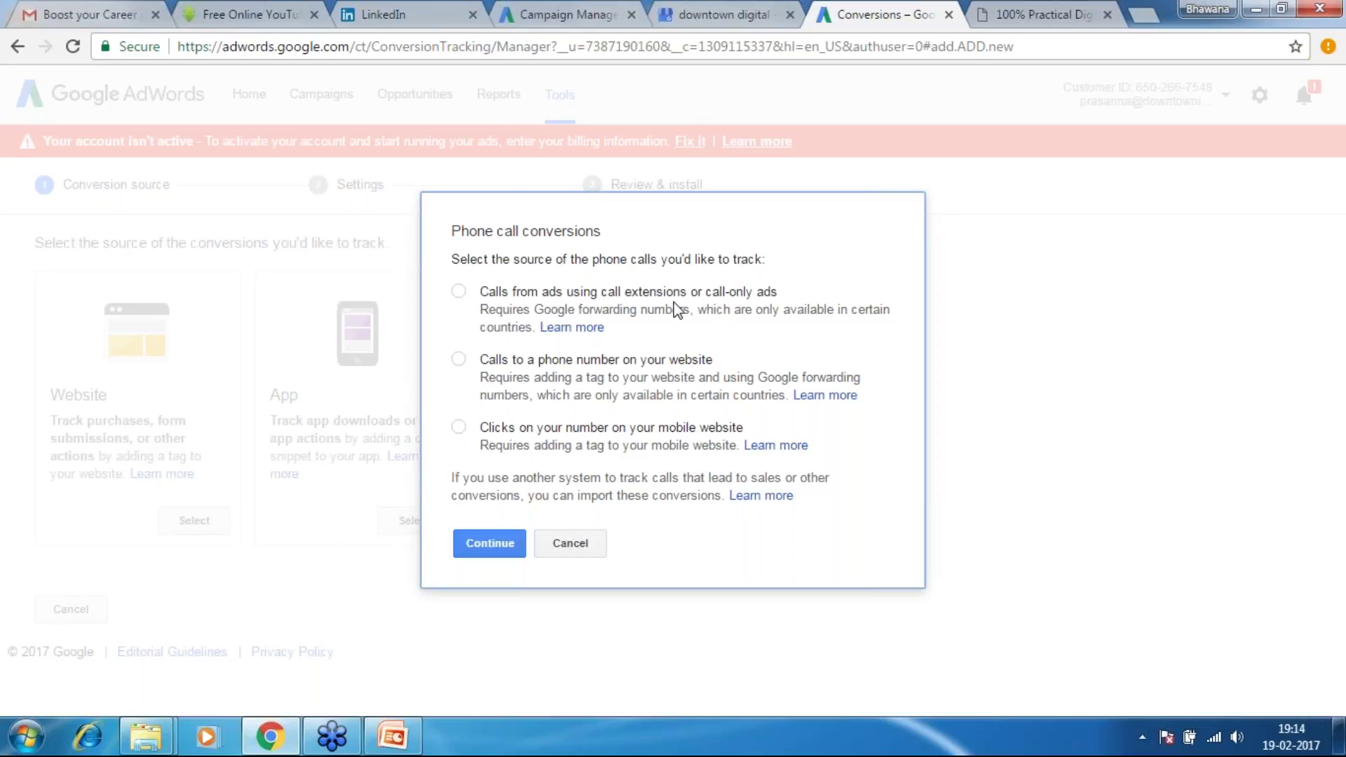
pyautogui.click(454, 295)
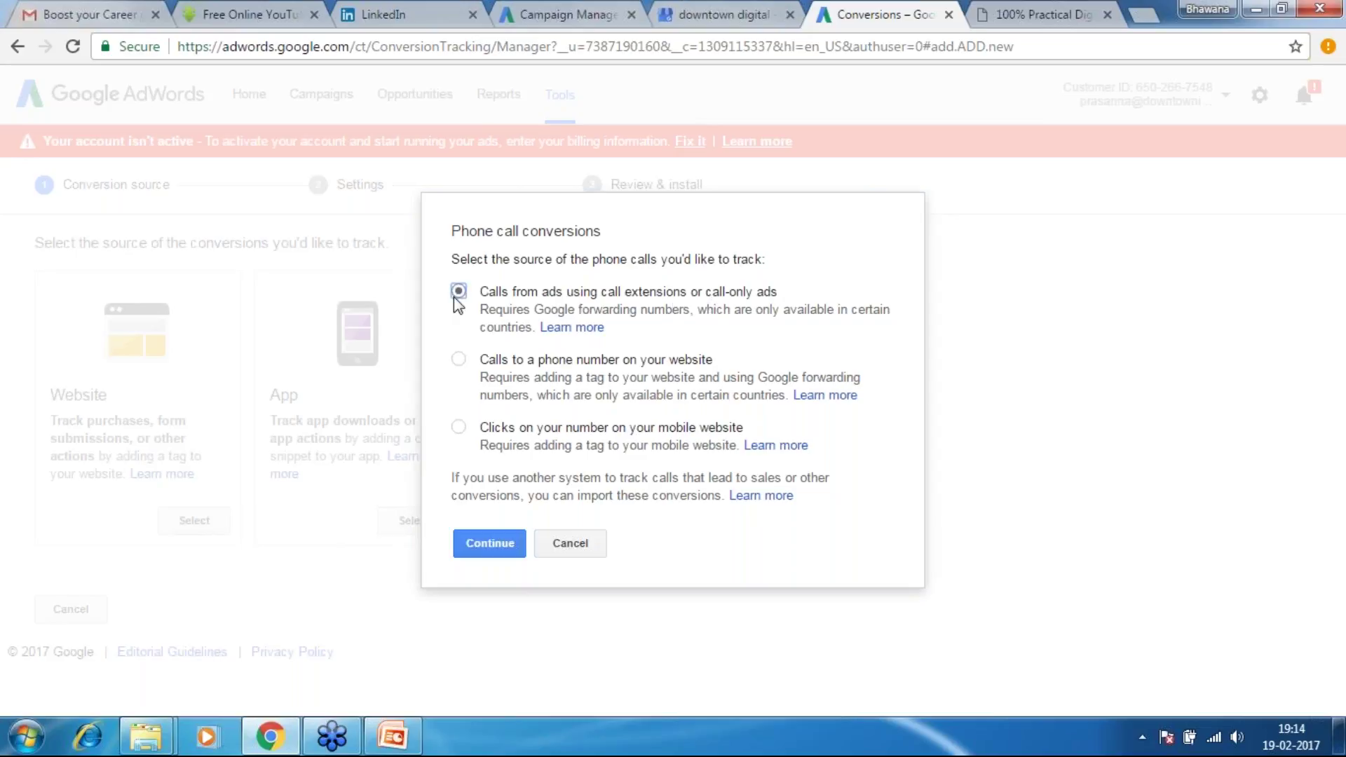
pyautogui.click(490, 545)
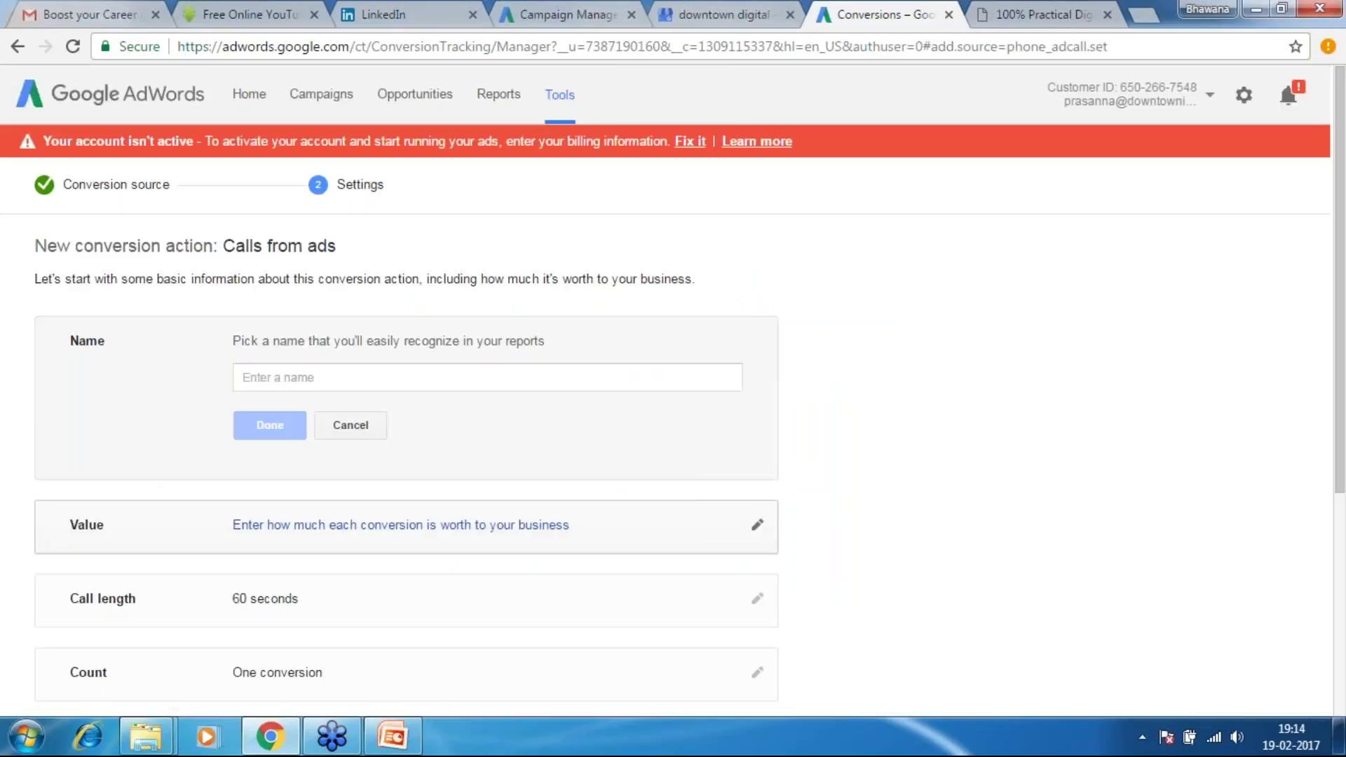
# Name the Calls from ads conversion action 'Call-Ad-Exten' and confirm it
pyautogui.click(350, 378)
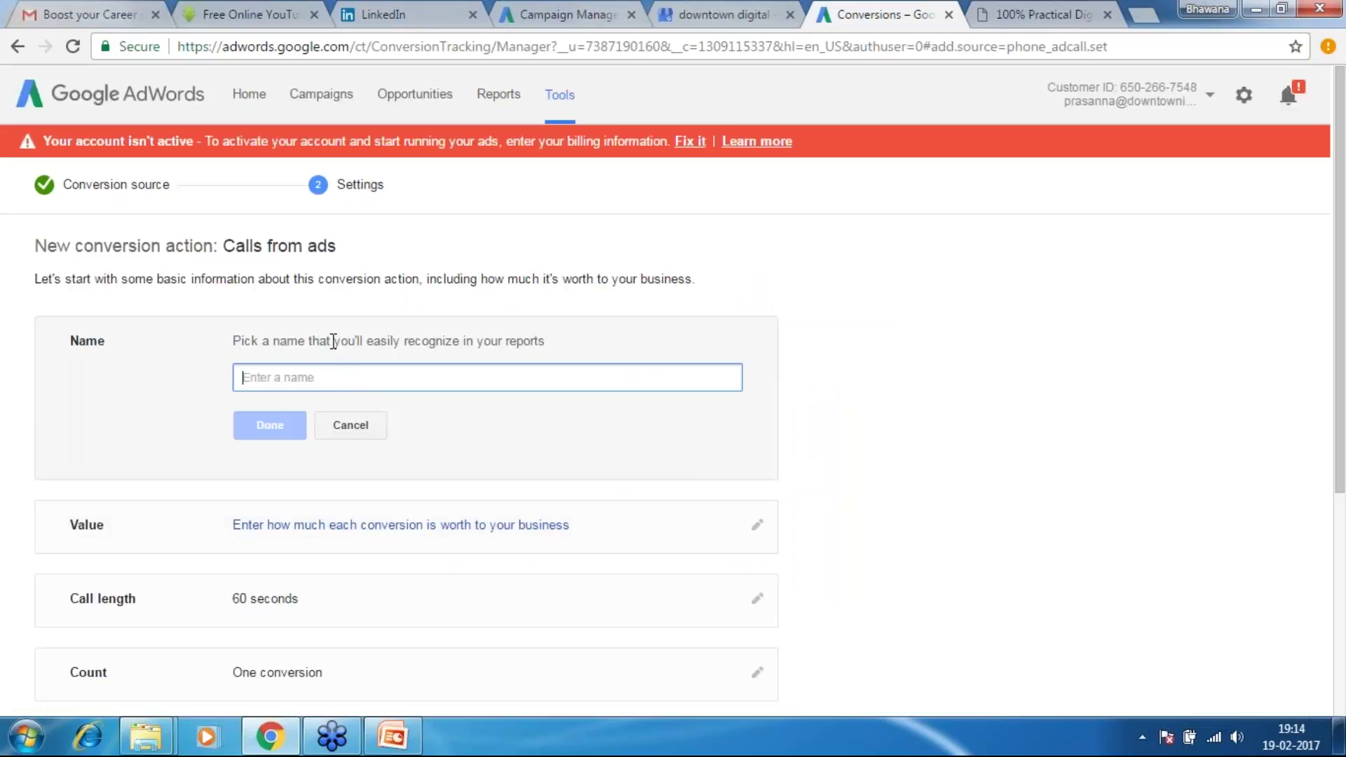
pyautogui.click(245, 256)
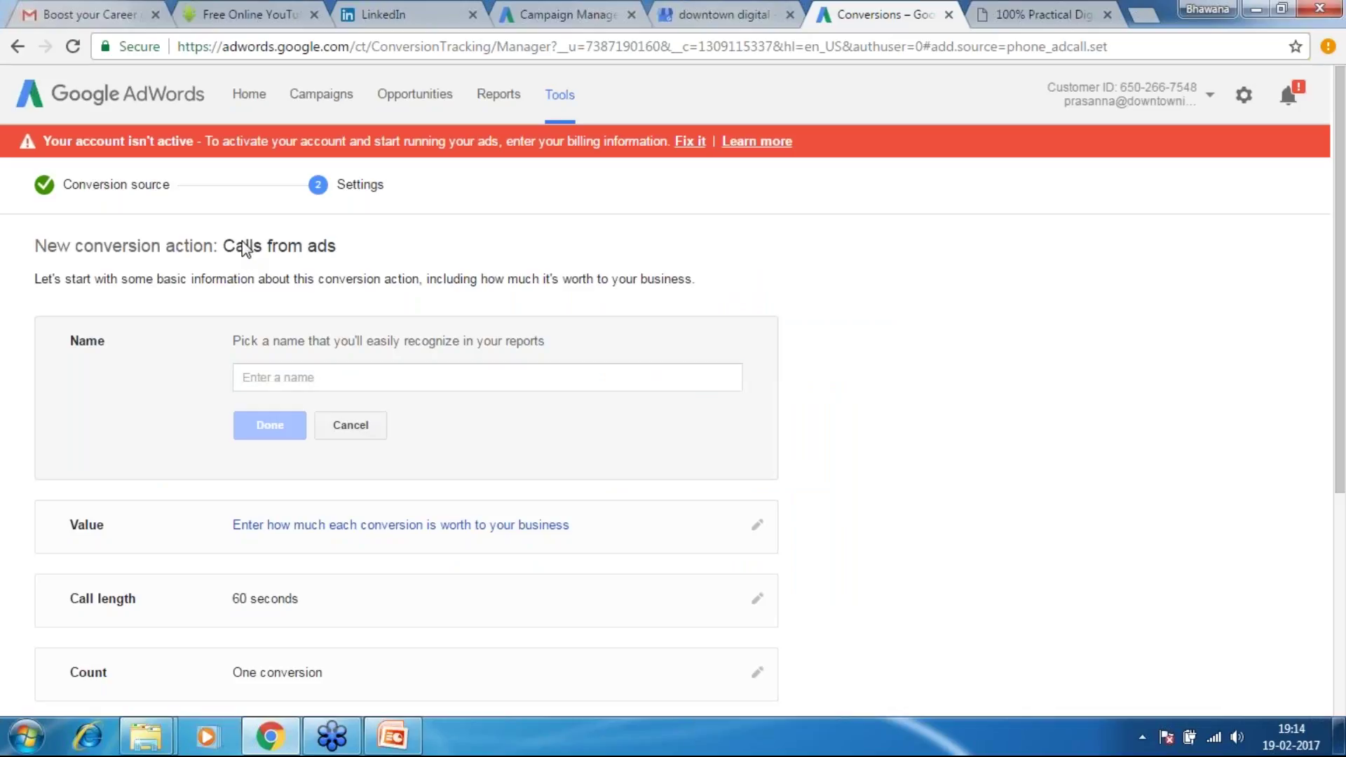
pyautogui.moveTo(218, 251); pyautogui.dragTo(337, 257)
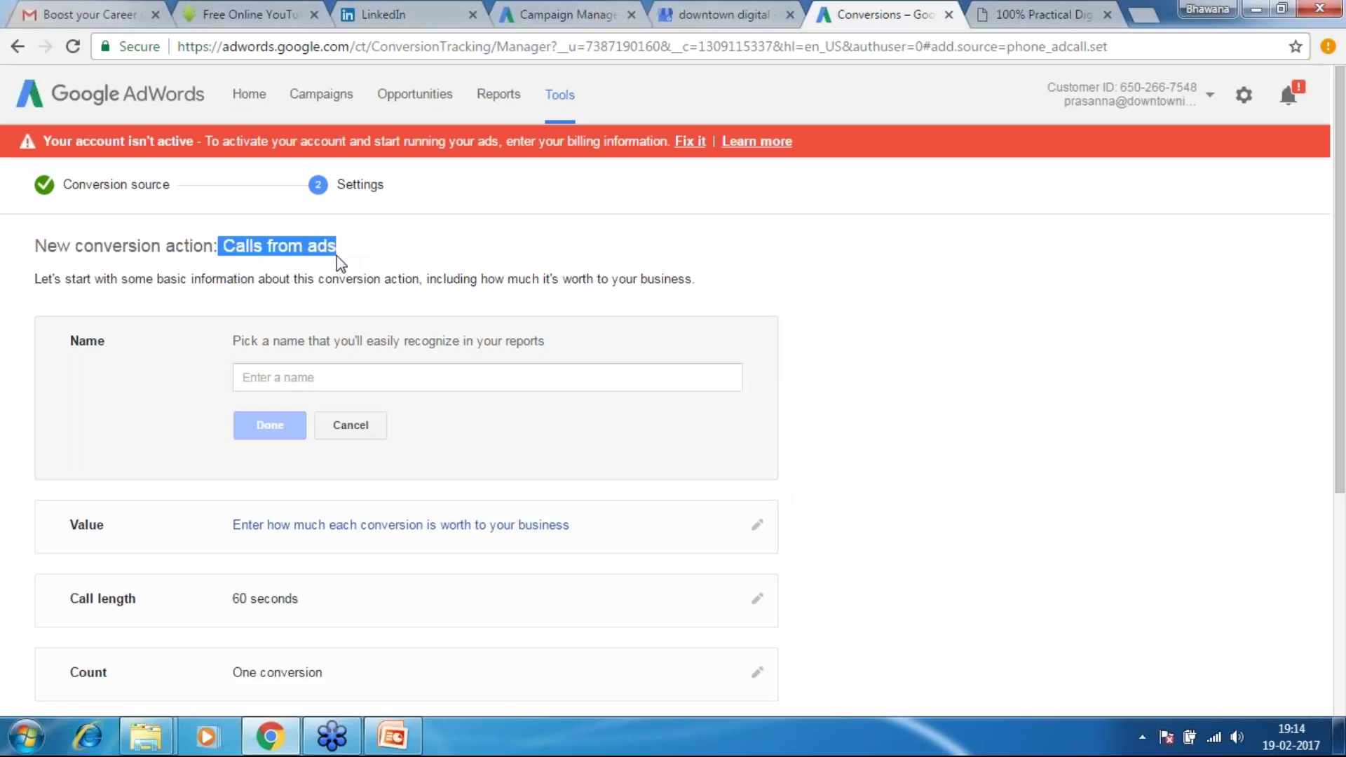
pyautogui.click(336, 256)
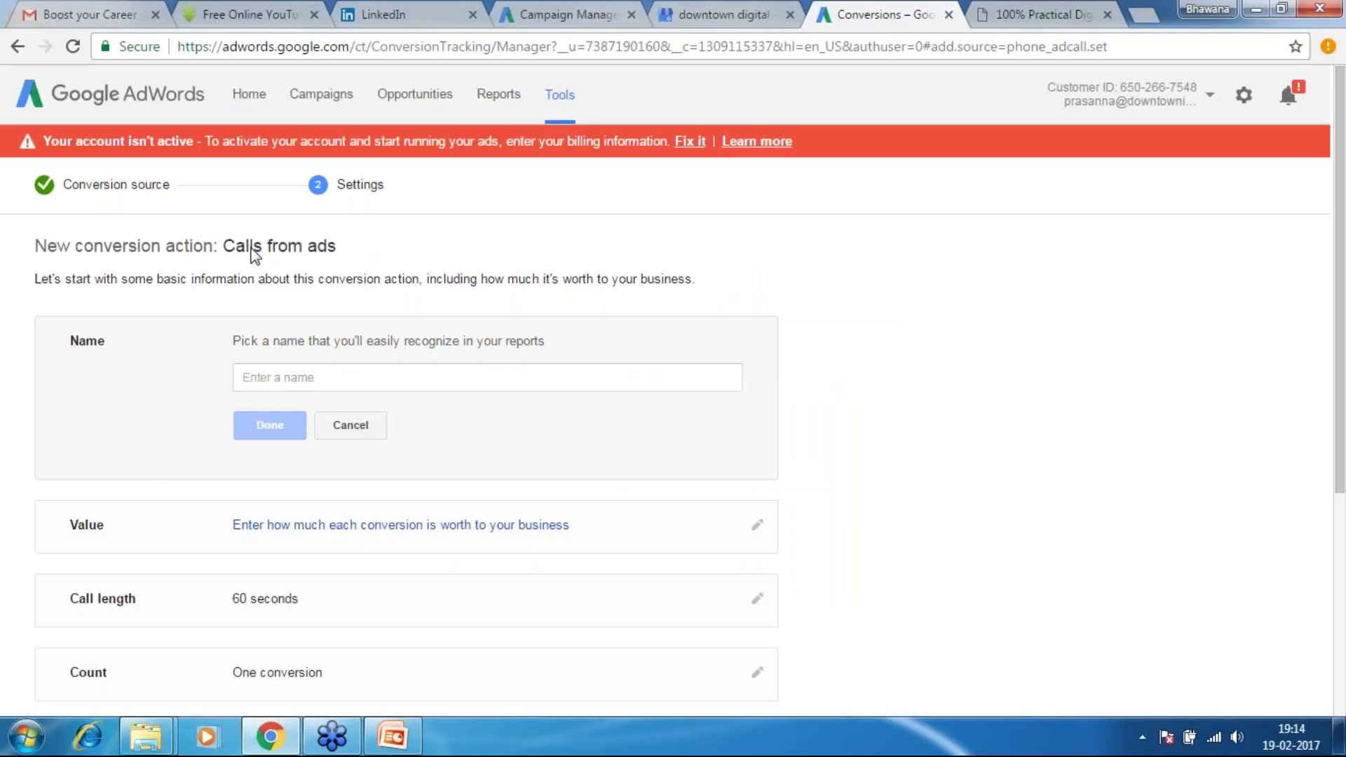
pyautogui.moveTo(235, 251); pyautogui.dragTo(337, 252)
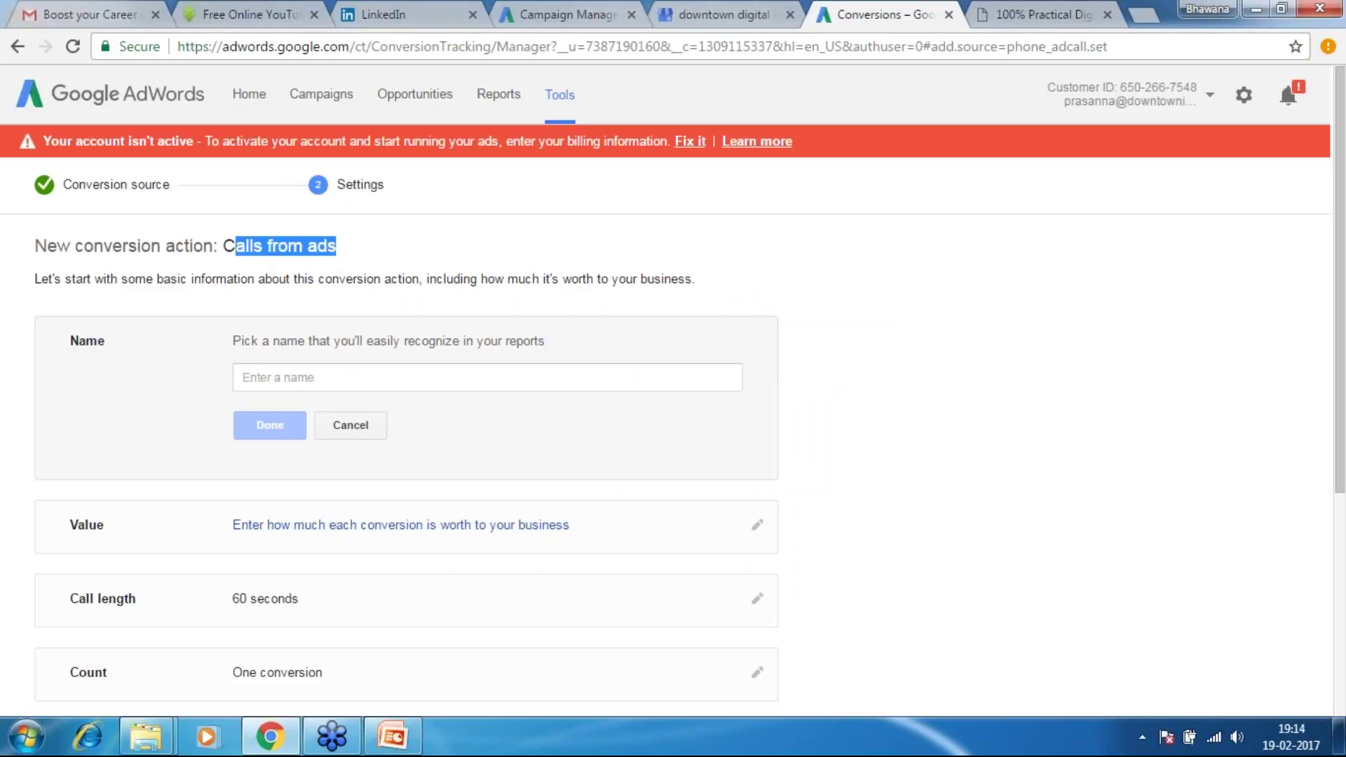
pyautogui.click(280, 377)
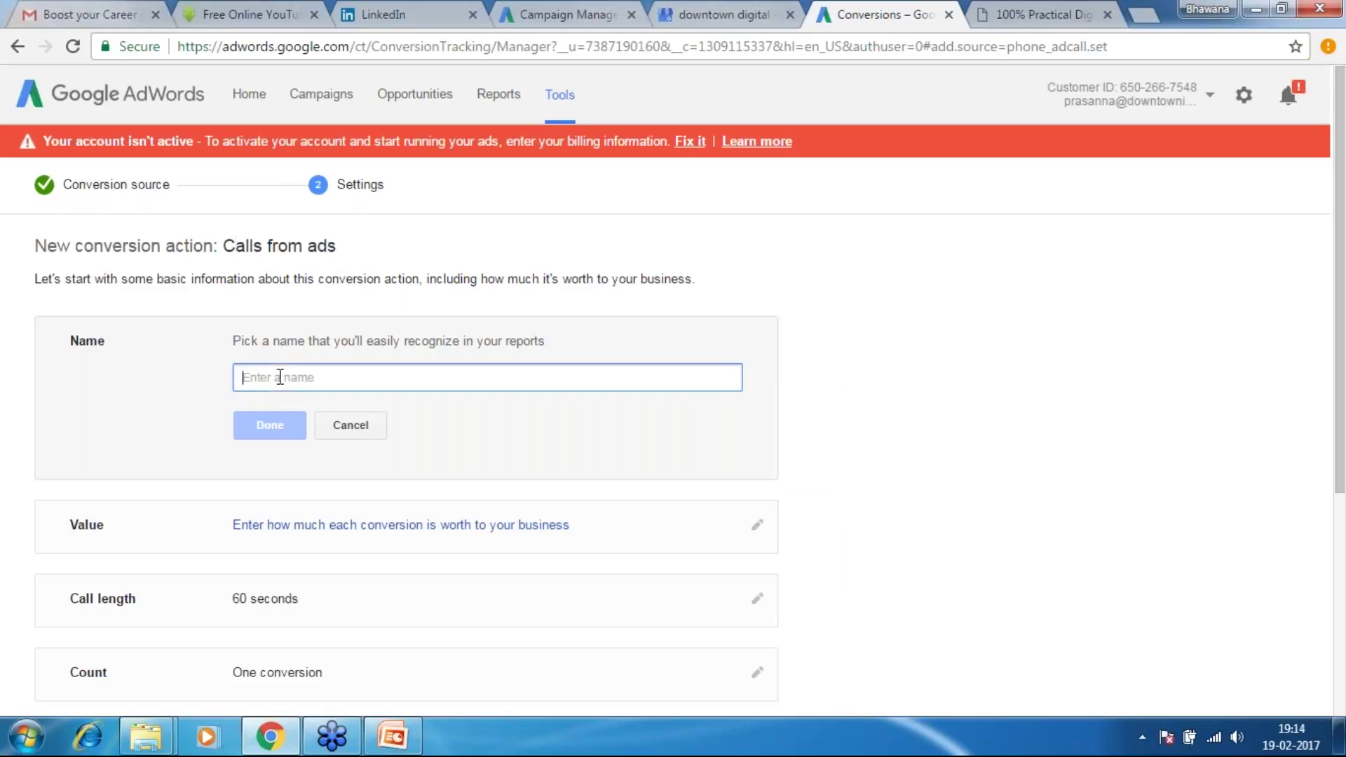
pyautogui.write('Call')
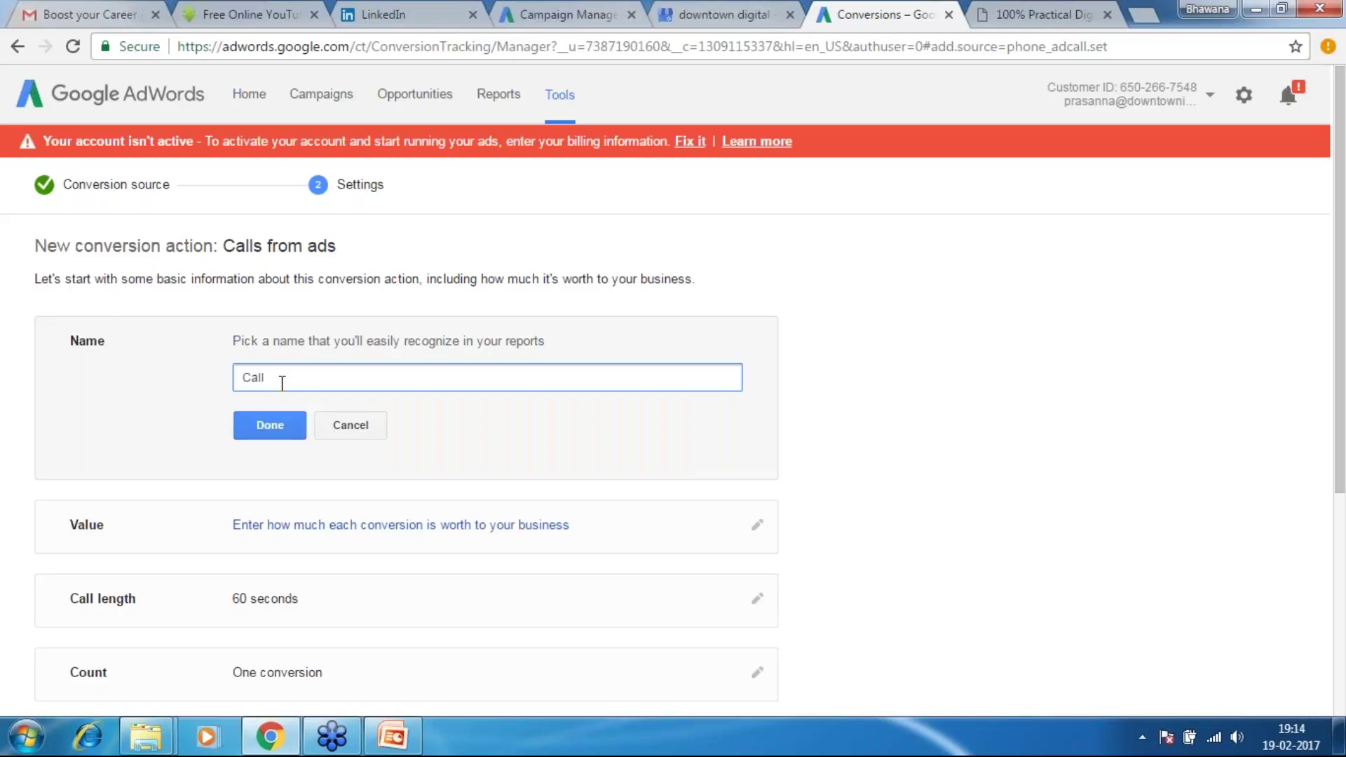
pyautogui.write('-Ad-Exten')
pyautogui.click(269, 429)
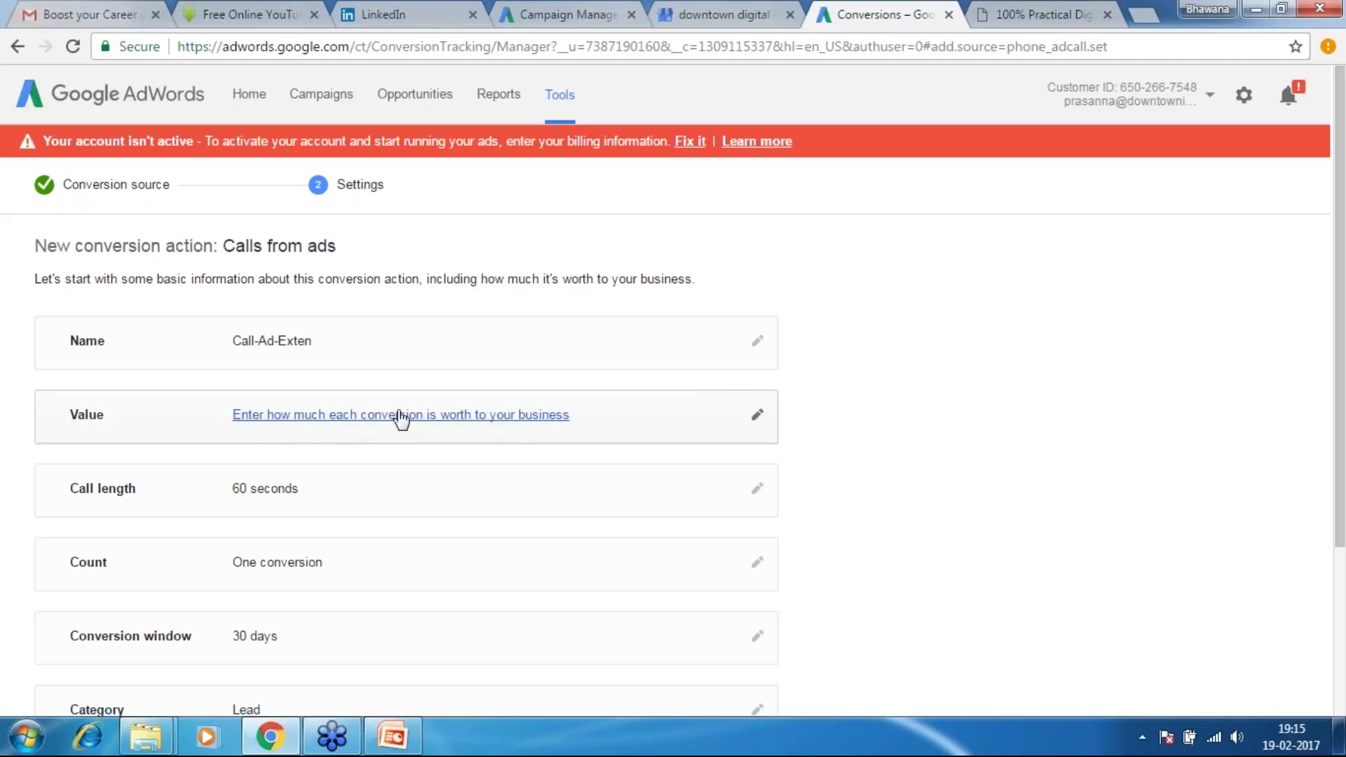
# Set 'Each call is worth' to 50 Indian Rupees (Rs.50.00) and confirm
pyautogui.click(510, 418)
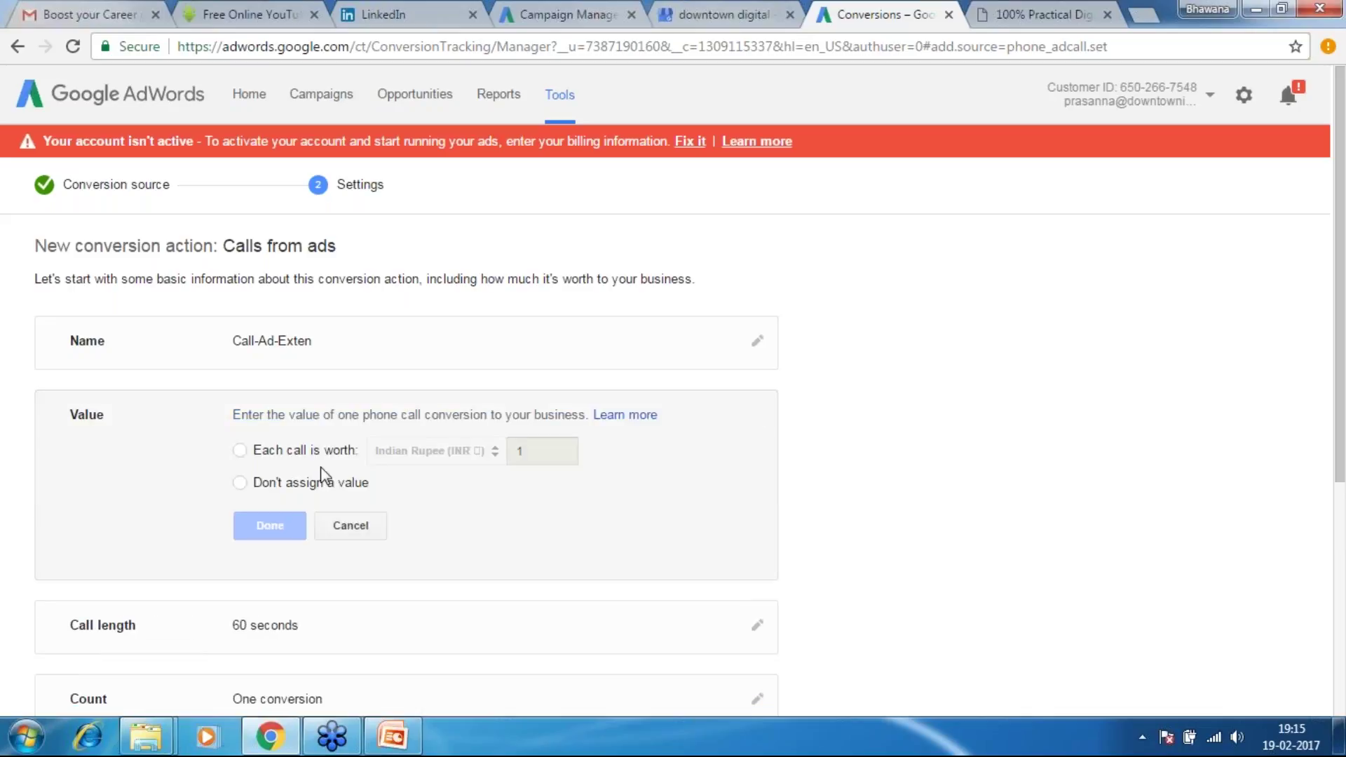
pyautogui.click(241, 453)
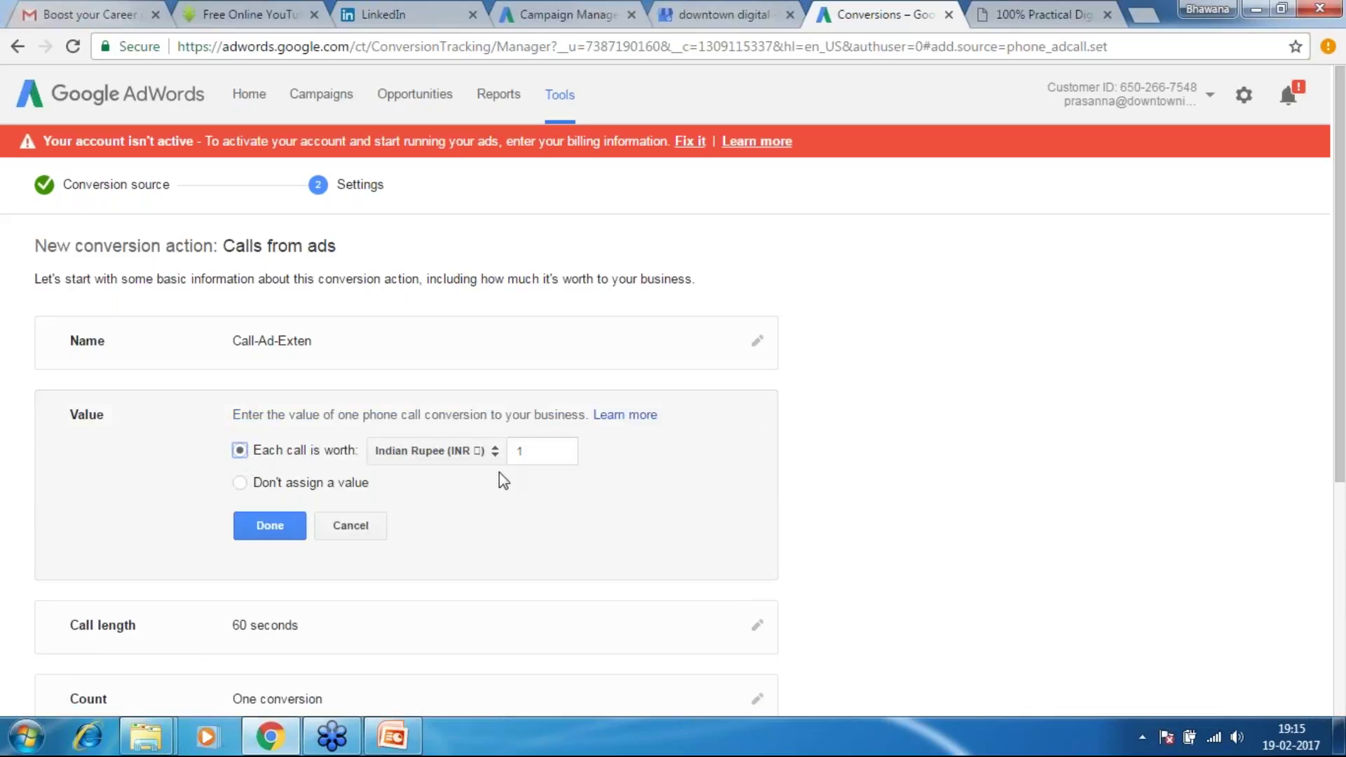
pyautogui.click(546, 454)
pyautogui.write('00')
pyautogui.click(242, 487)
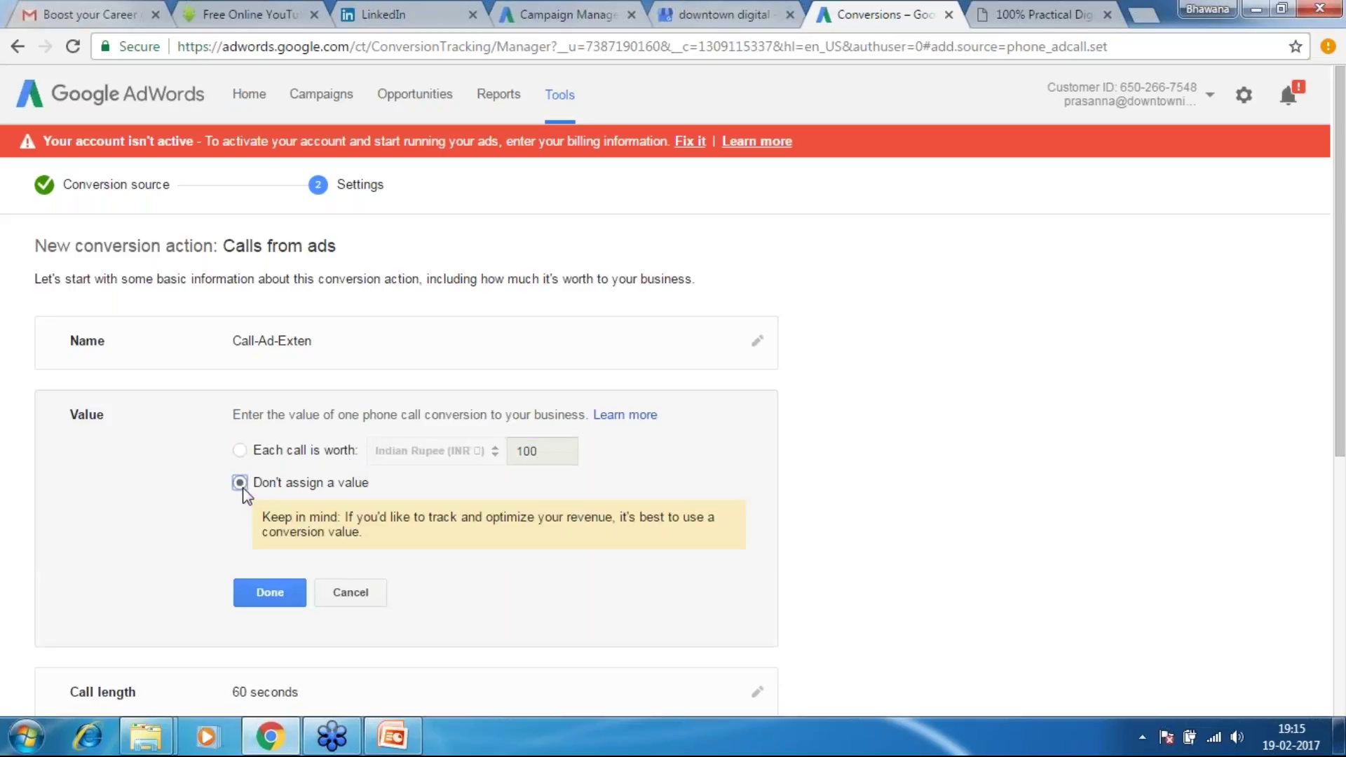
pyautogui.click(239, 450)
pyautogui.doubleClick(527, 452)
pyautogui.write('50')
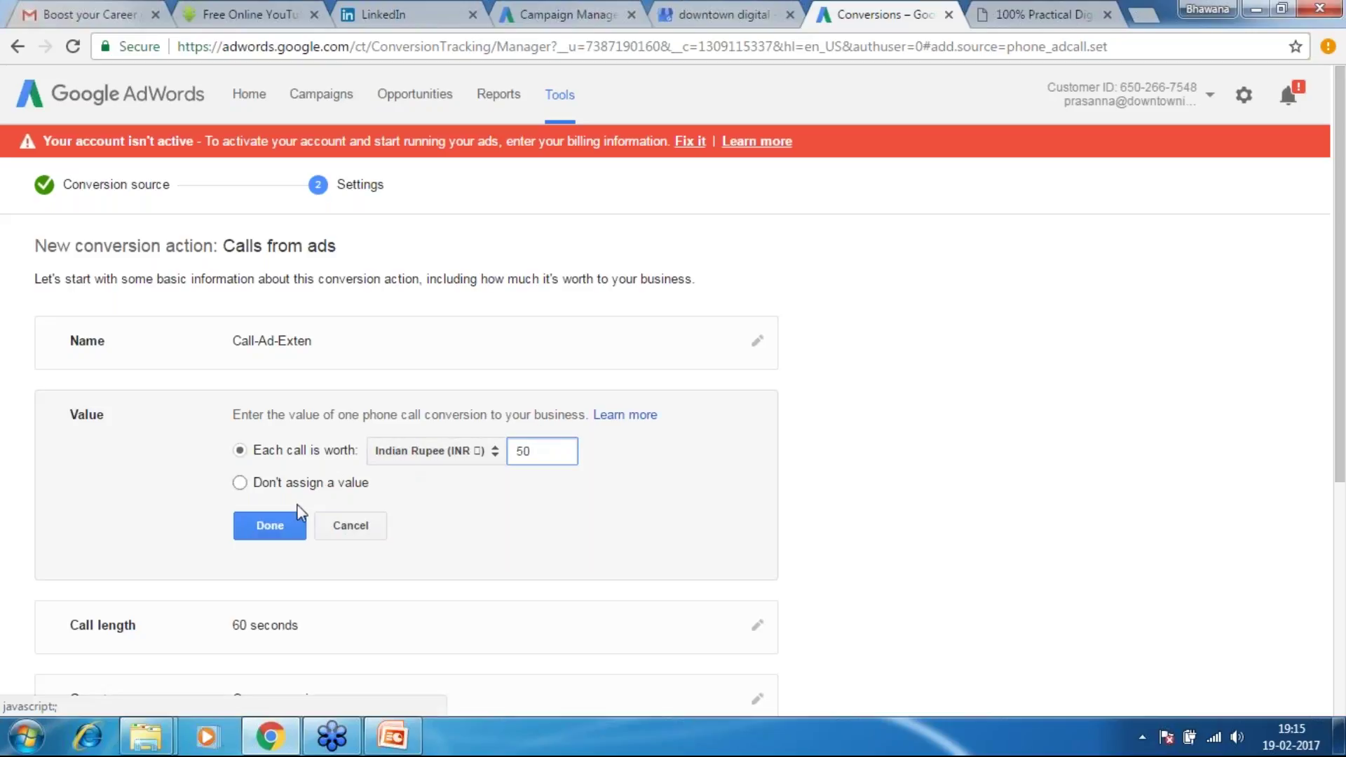
pyautogui.click(283, 523)
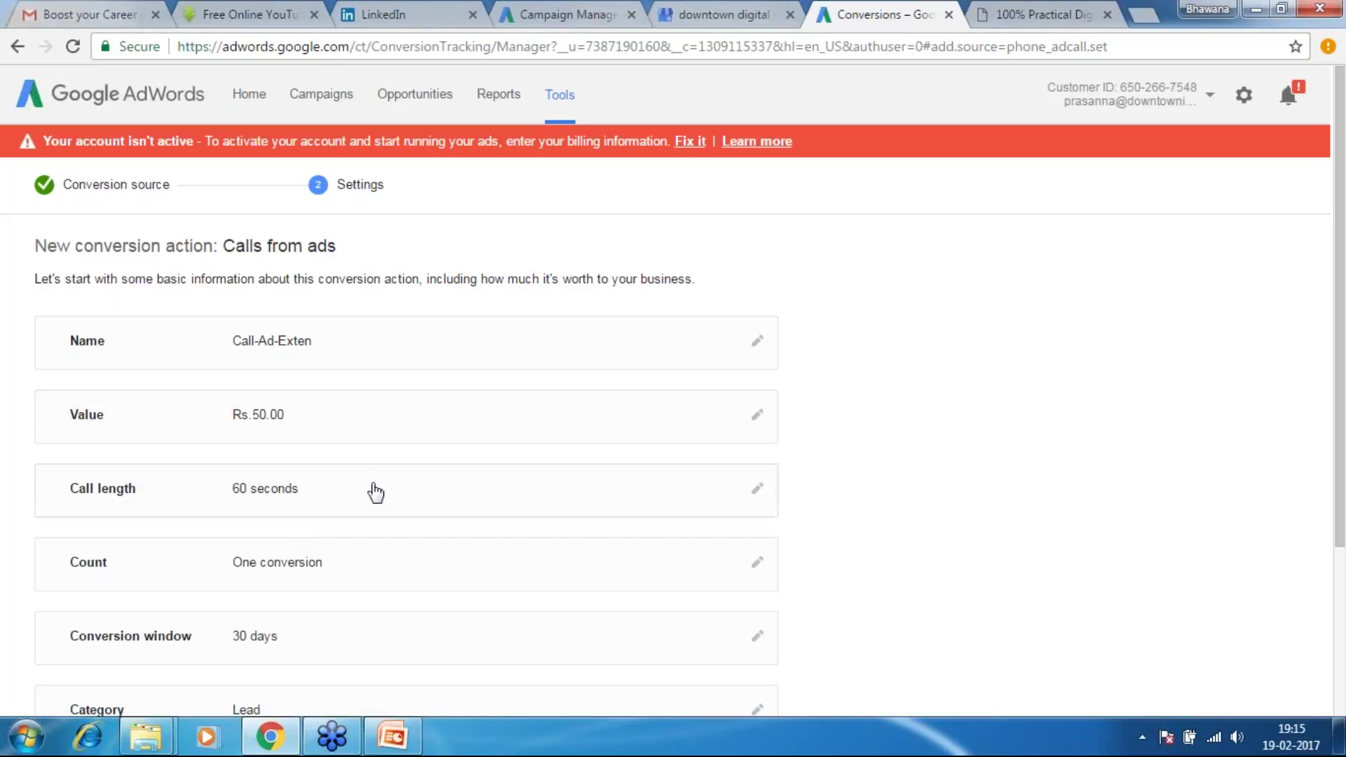
# Change the required call length from 60 to 30 seconds, then bring up the Count options
pyautogui.click(446, 488)
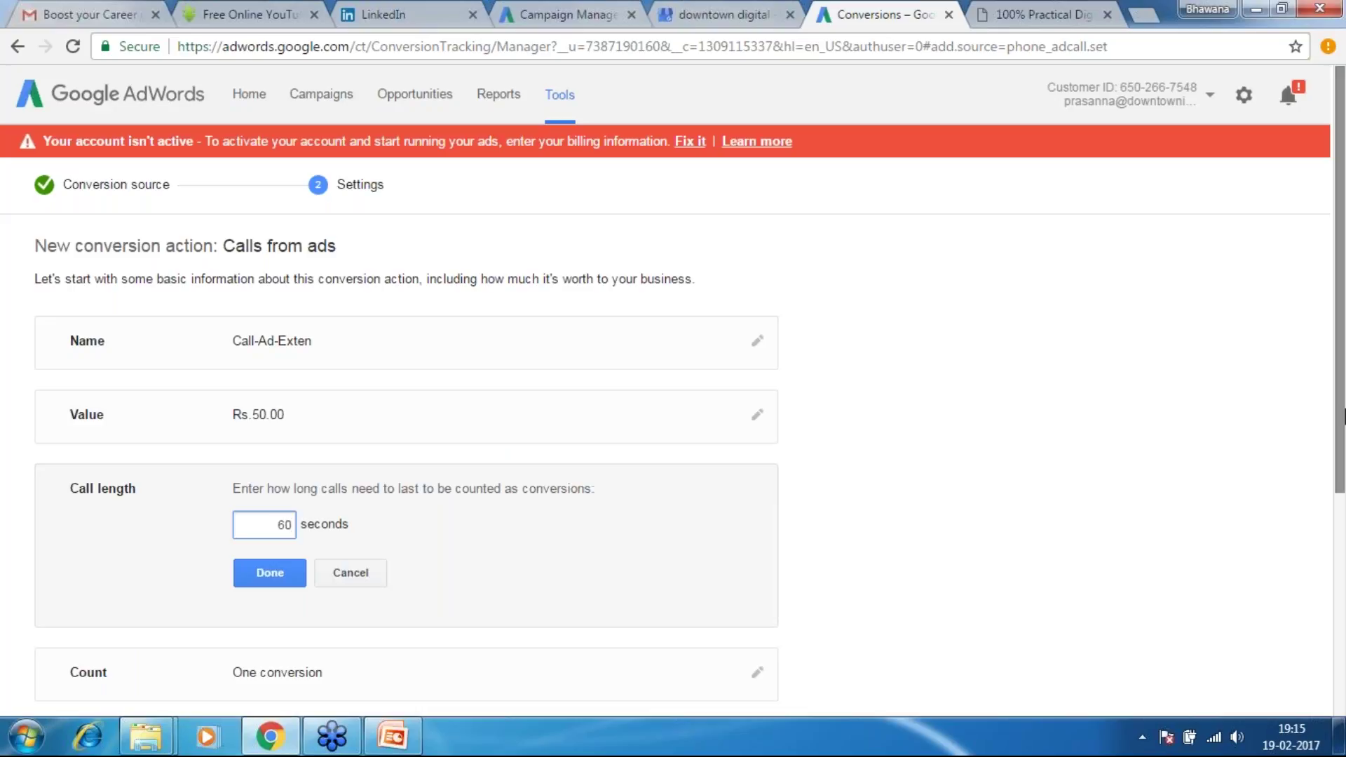
pyautogui.scroll(-1, 1344, 459)
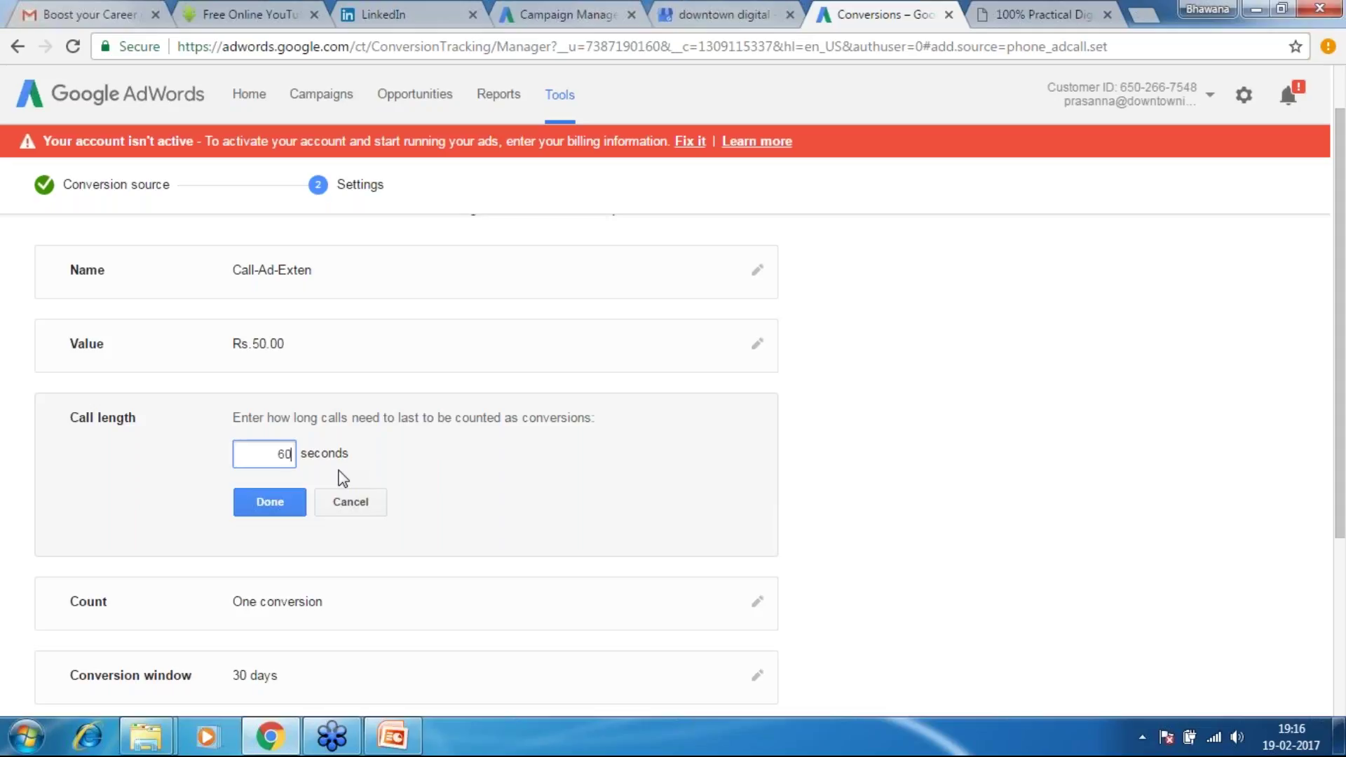
pyautogui.press('BackSpace')
pyautogui.press('BackSpace')
pyautogui.write('40')
pyautogui.press('BackSpace')
pyautogui.write('30')
pyautogui.click(267, 504)
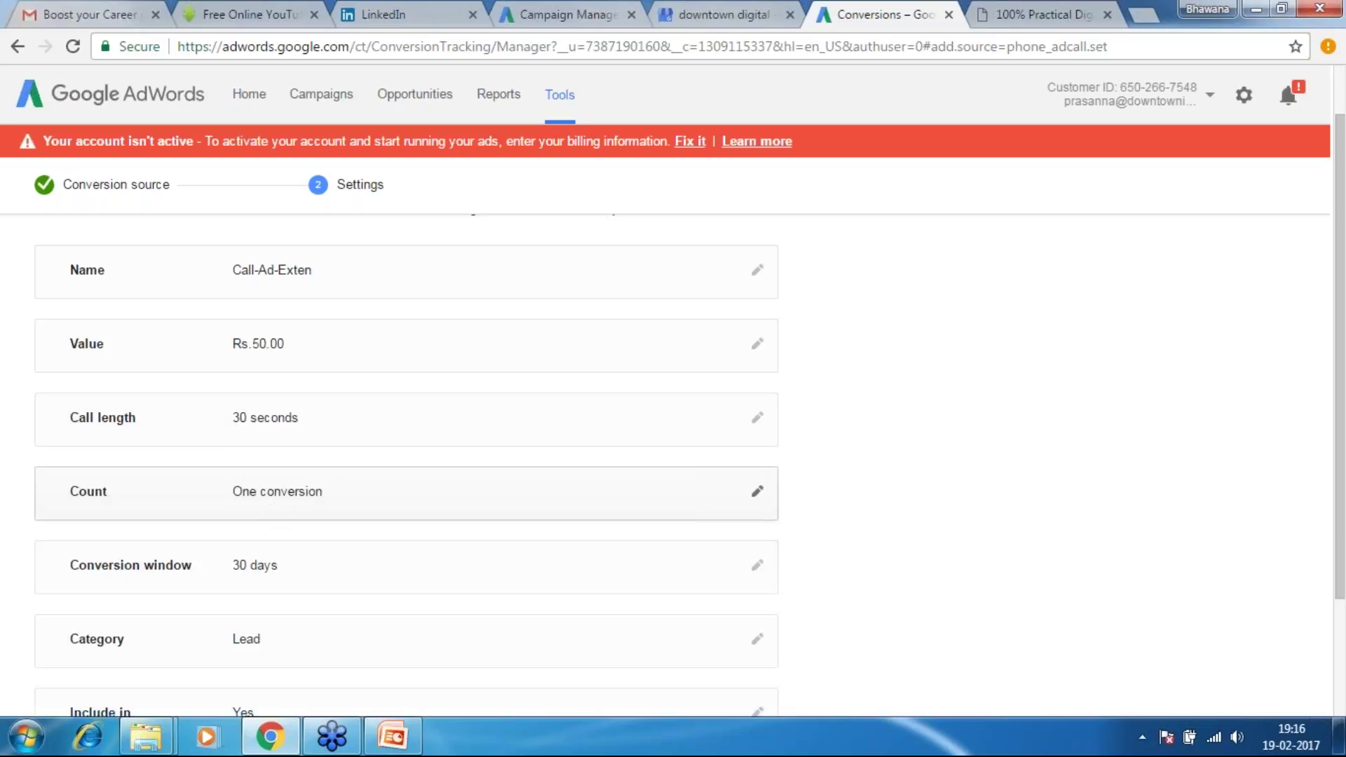
pyautogui.click(319, 505)
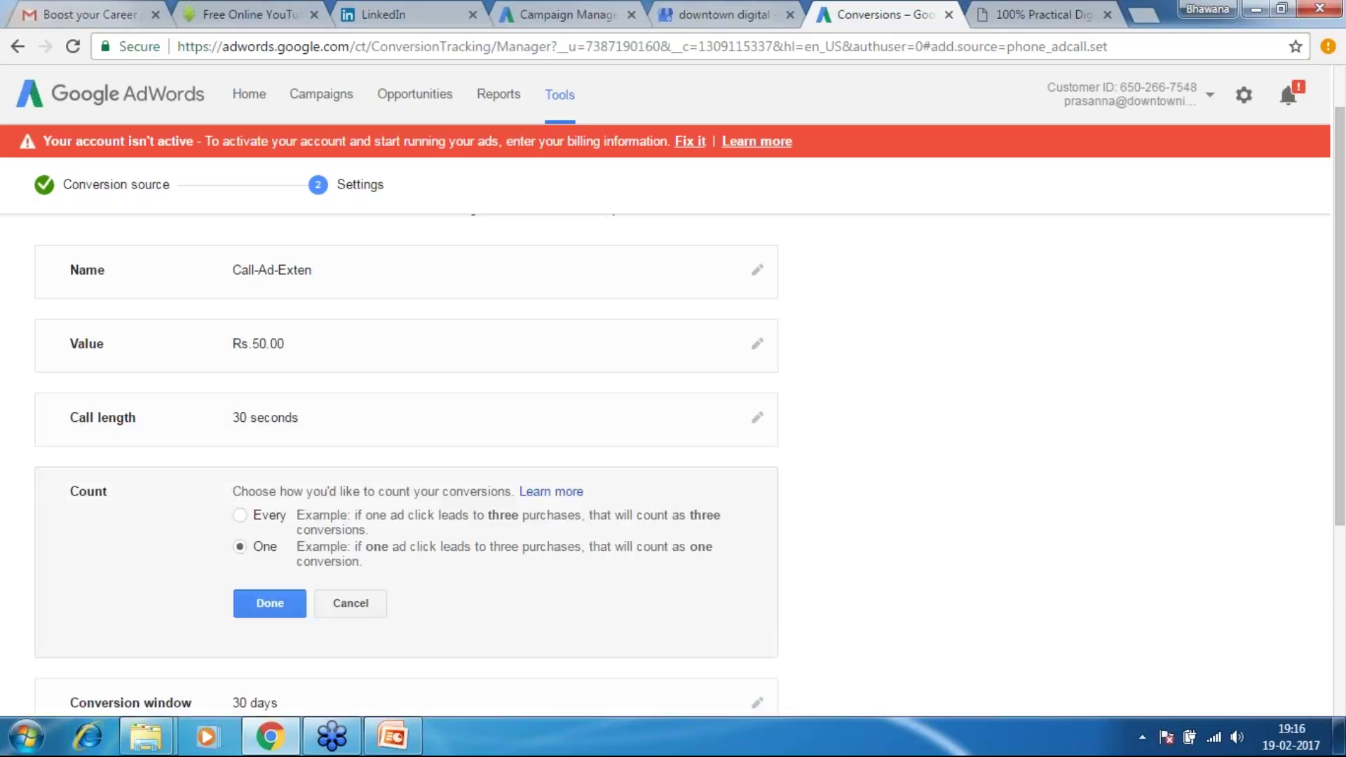
pyautogui.moveTo(1340, 476); pyautogui.dragTo(1344, 544)
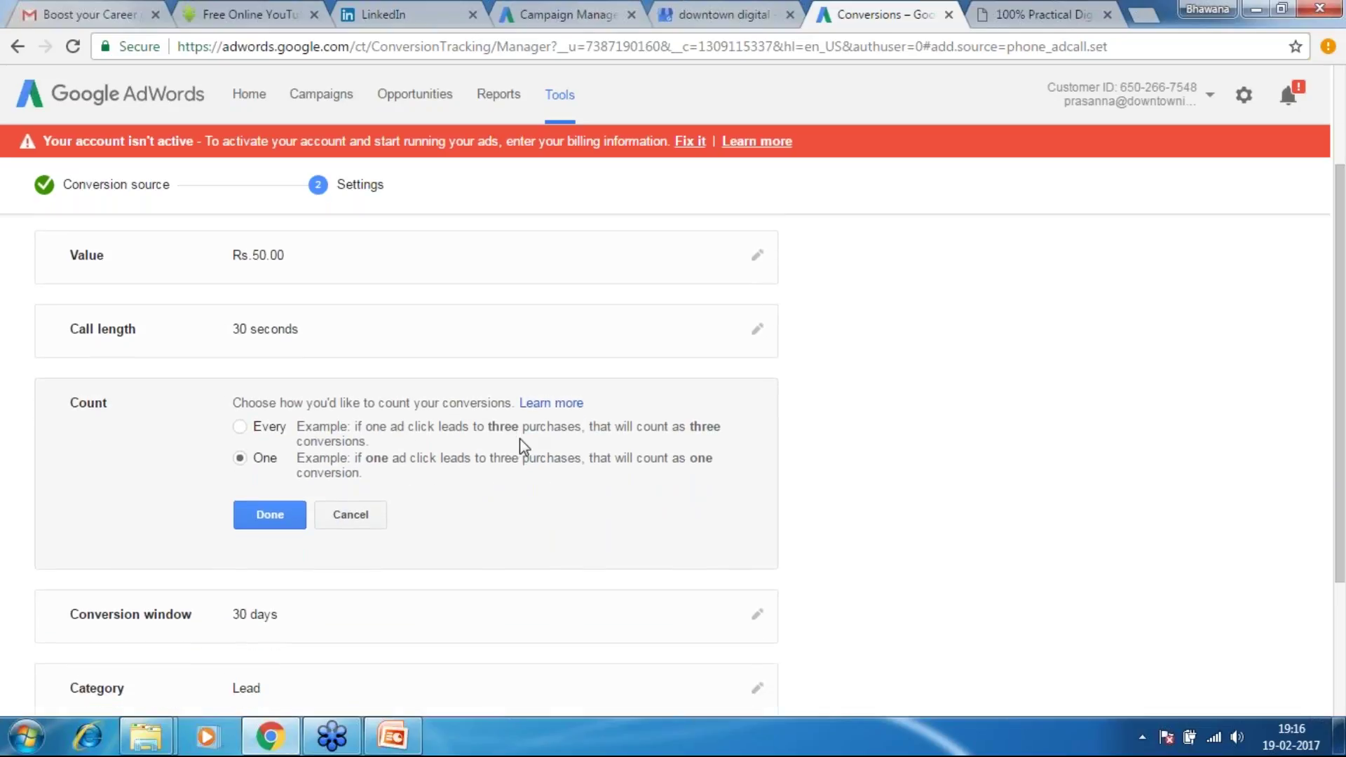
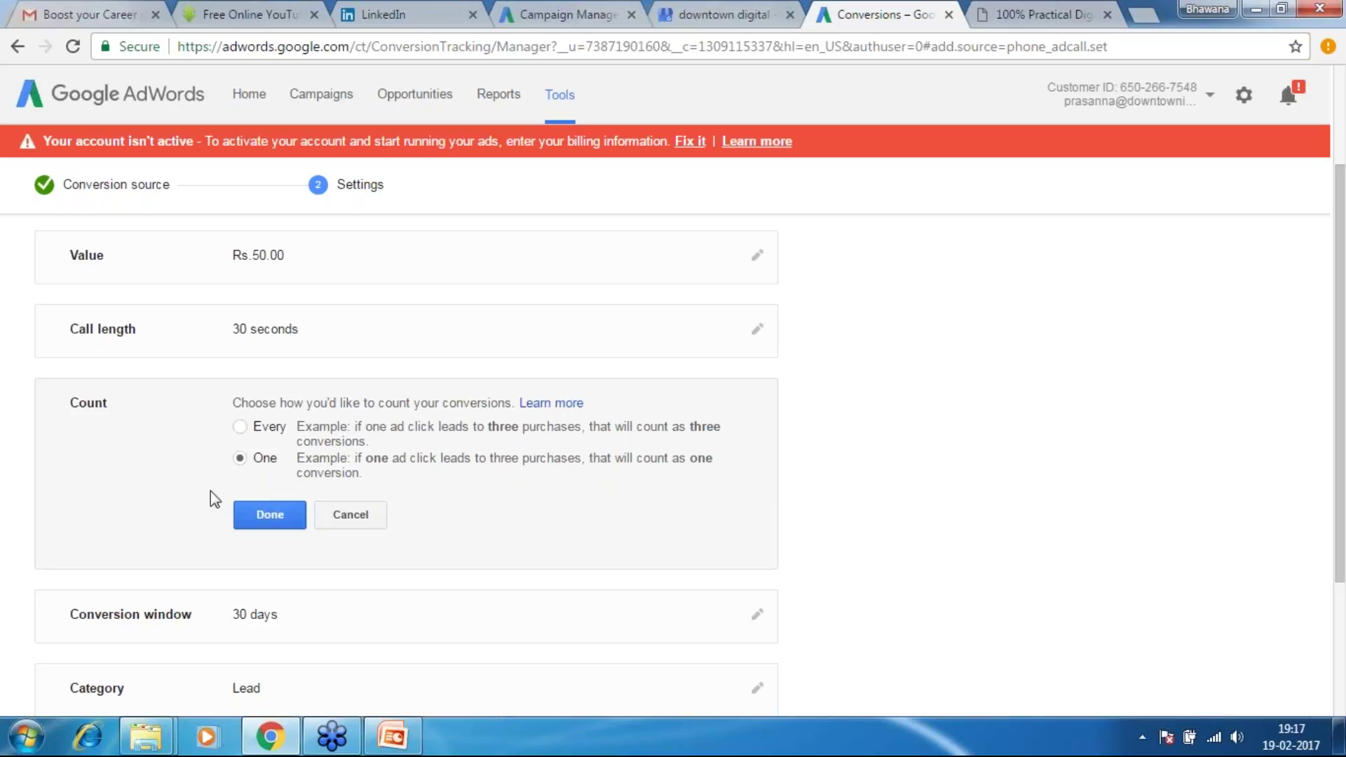
# Count one conversion per ad click and bring up the 30-day conversion window setting
pyautogui.click(286, 523)
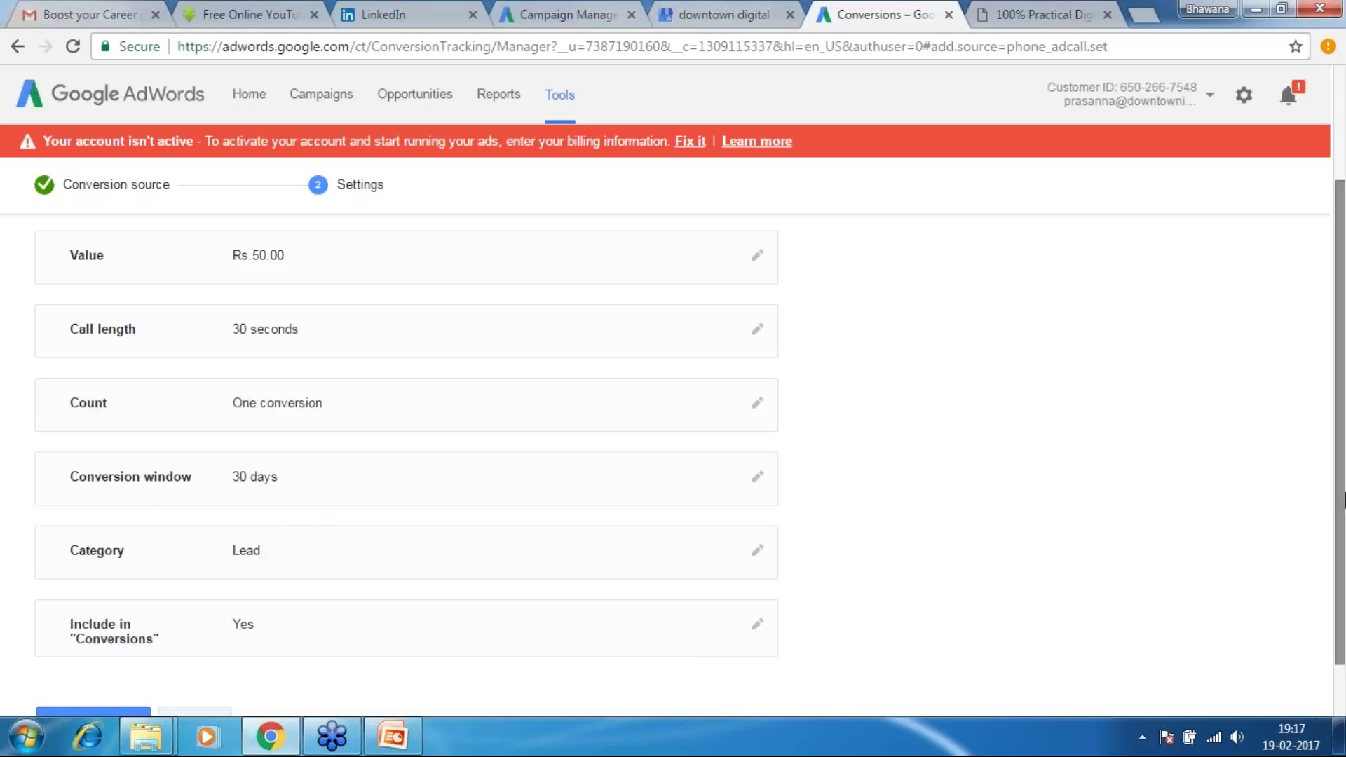
pyautogui.moveTo(1343, 503); pyautogui.dragTo(1343, 543)
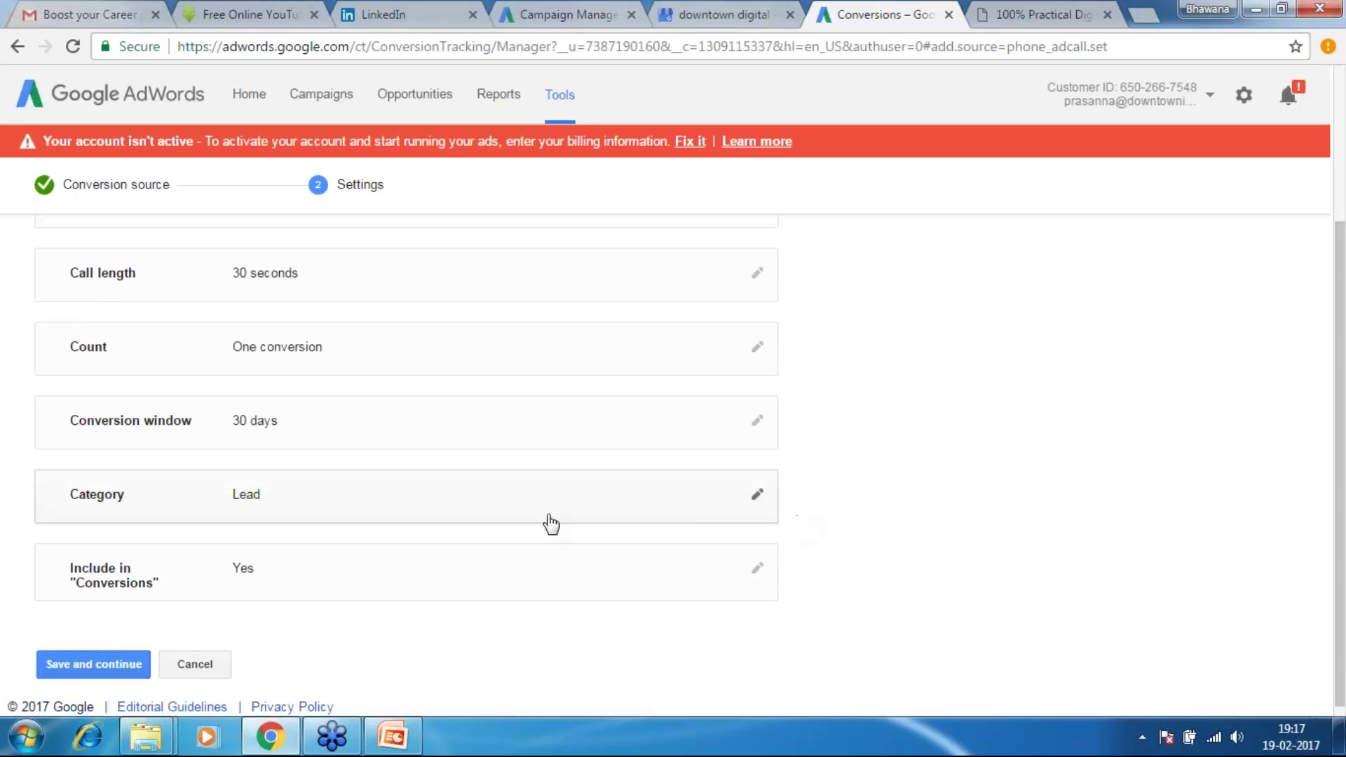
pyautogui.doubleClick(286, 426)
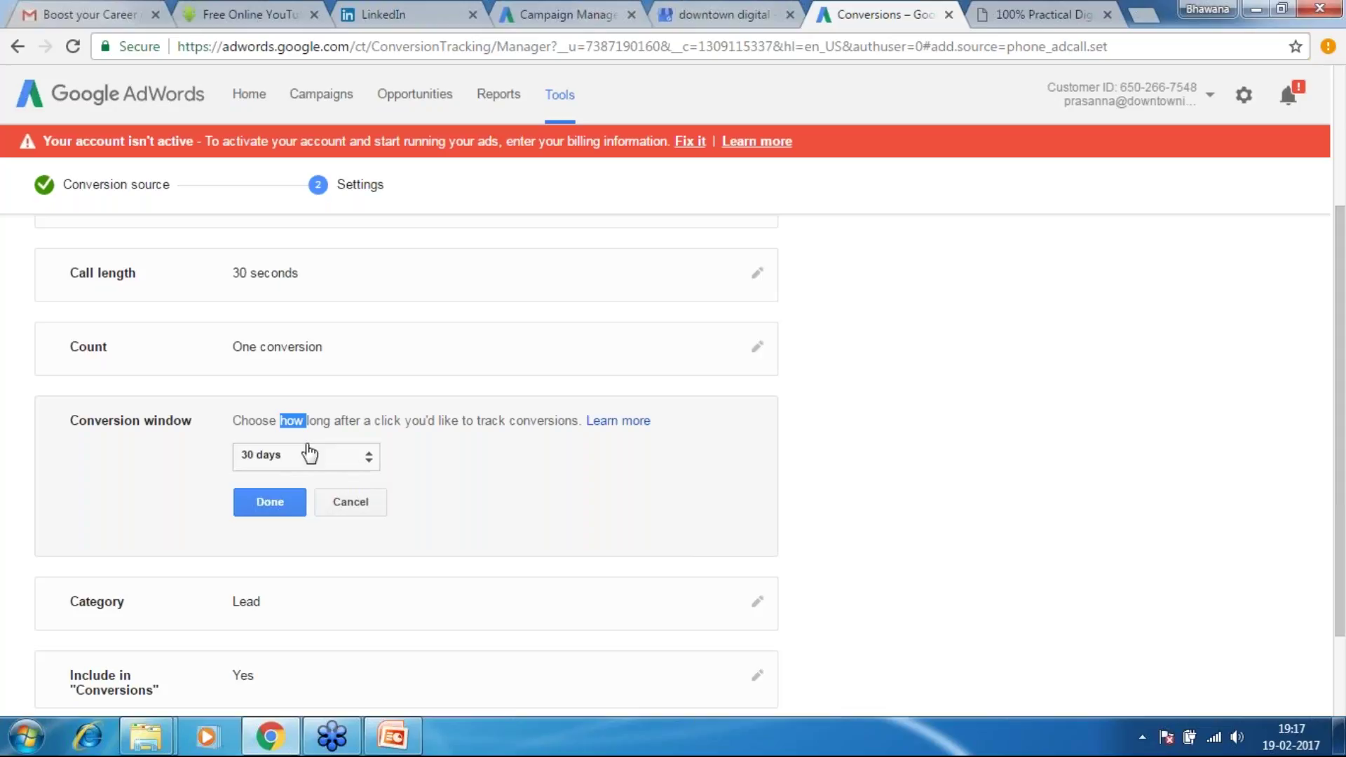
# Change the call conversion window from 30 days to 1 week
pyautogui.click(316, 422)
pyautogui.moveTo(309, 419); pyautogui.dragTo(578, 420)
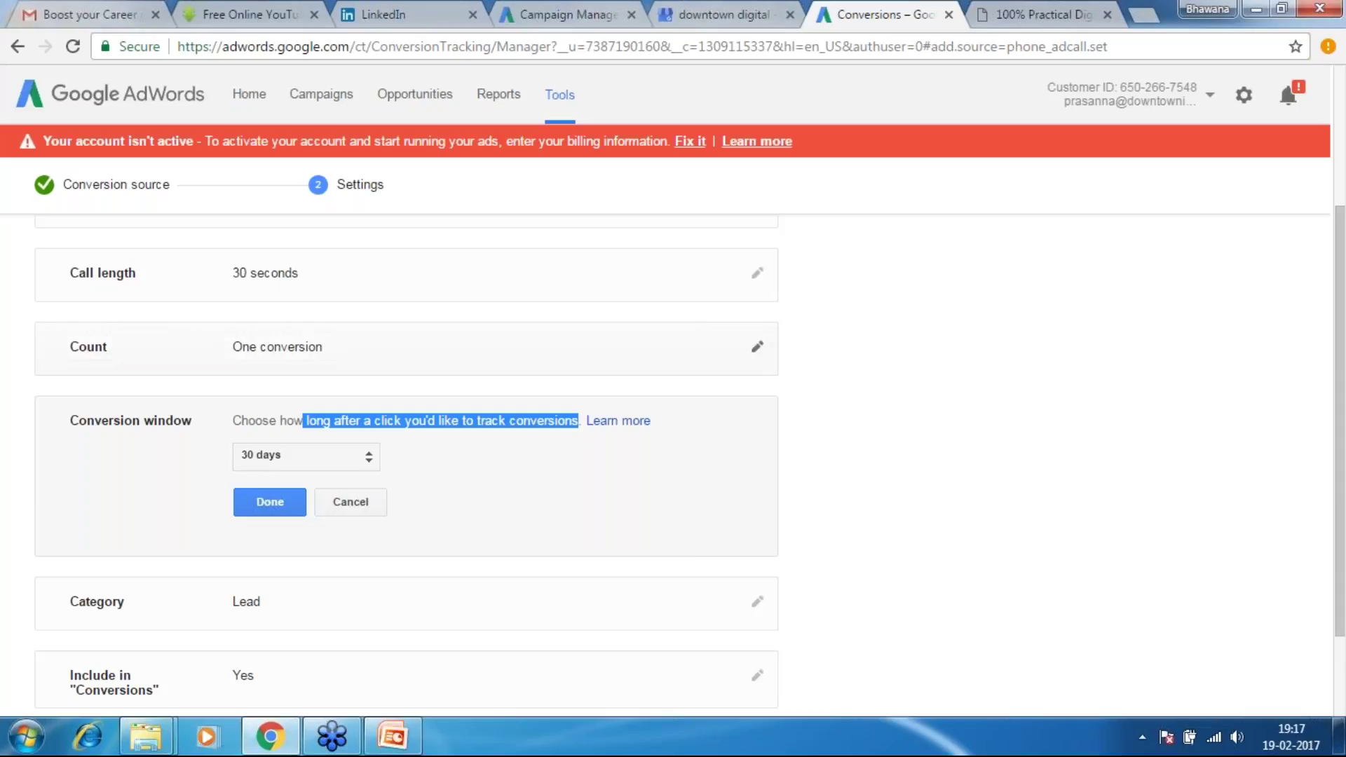
pyautogui.click(340, 461)
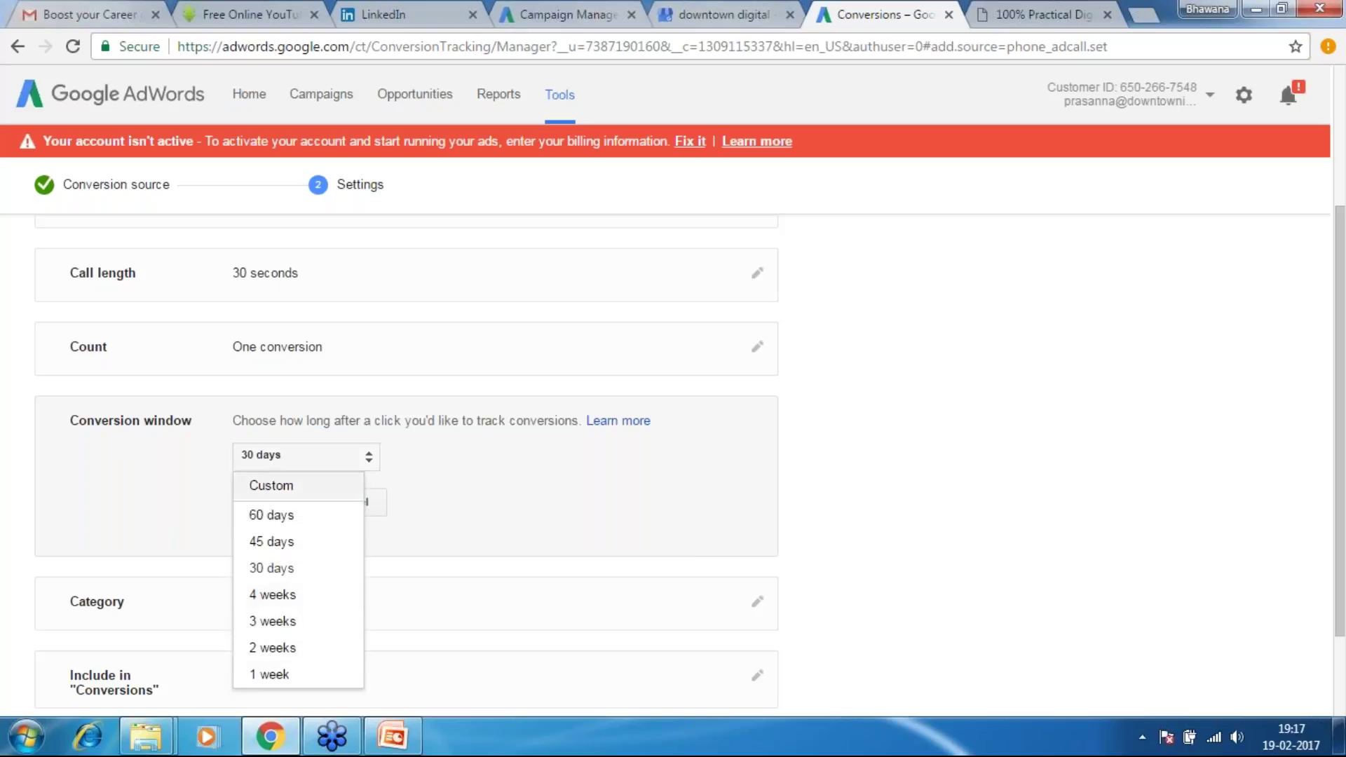
pyautogui.click(283, 675)
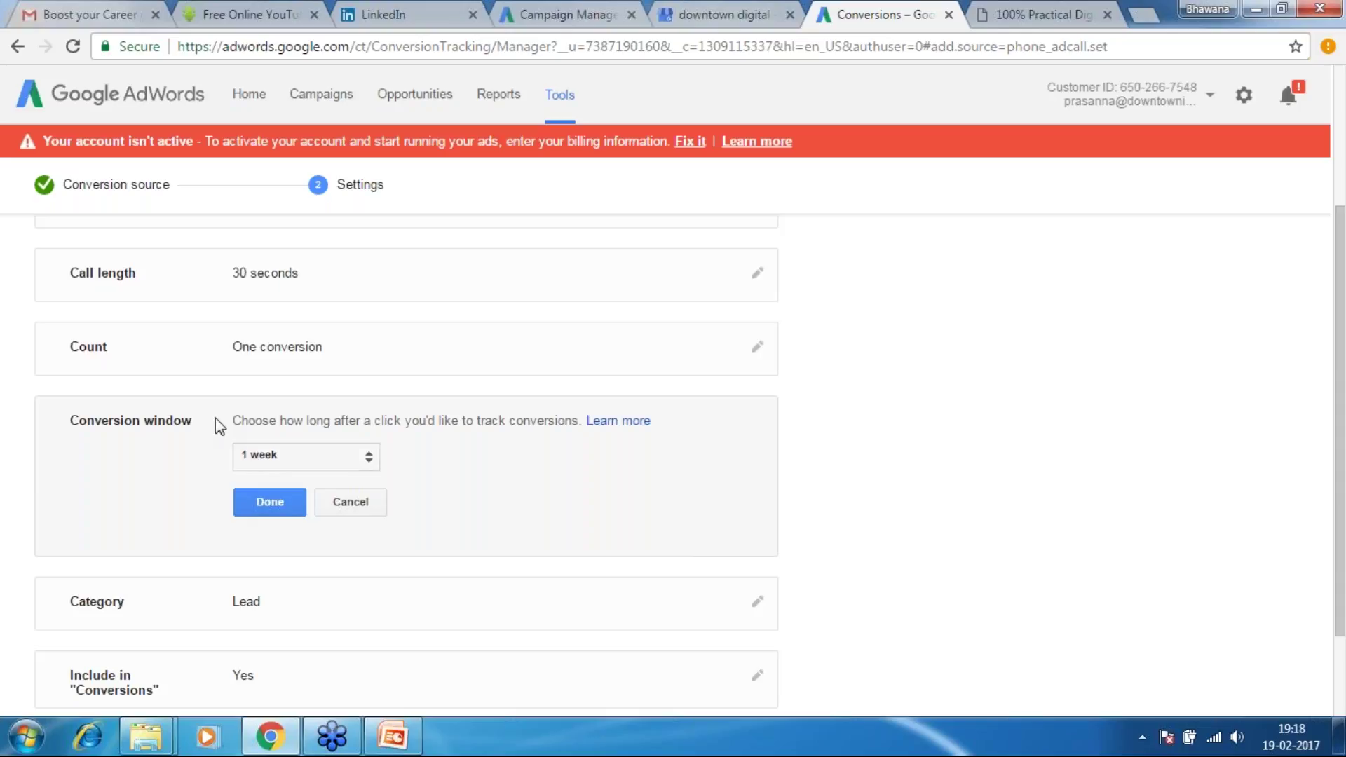
pyautogui.click(265, 500)
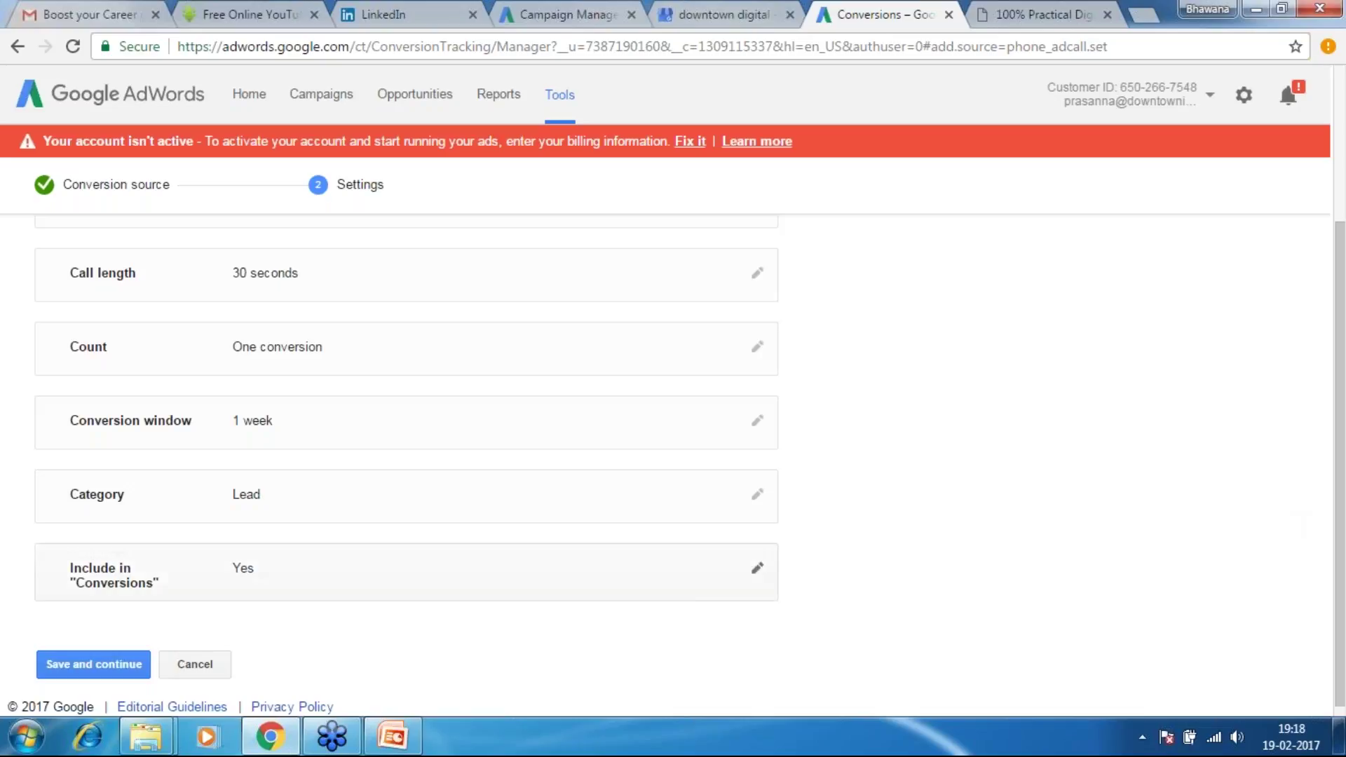
pyautogui.click(248, 503)
pyautogui.moveTo(1344, 496); pyautogui.dragTo(1344, 552)
pyautogui.click(293, 452)
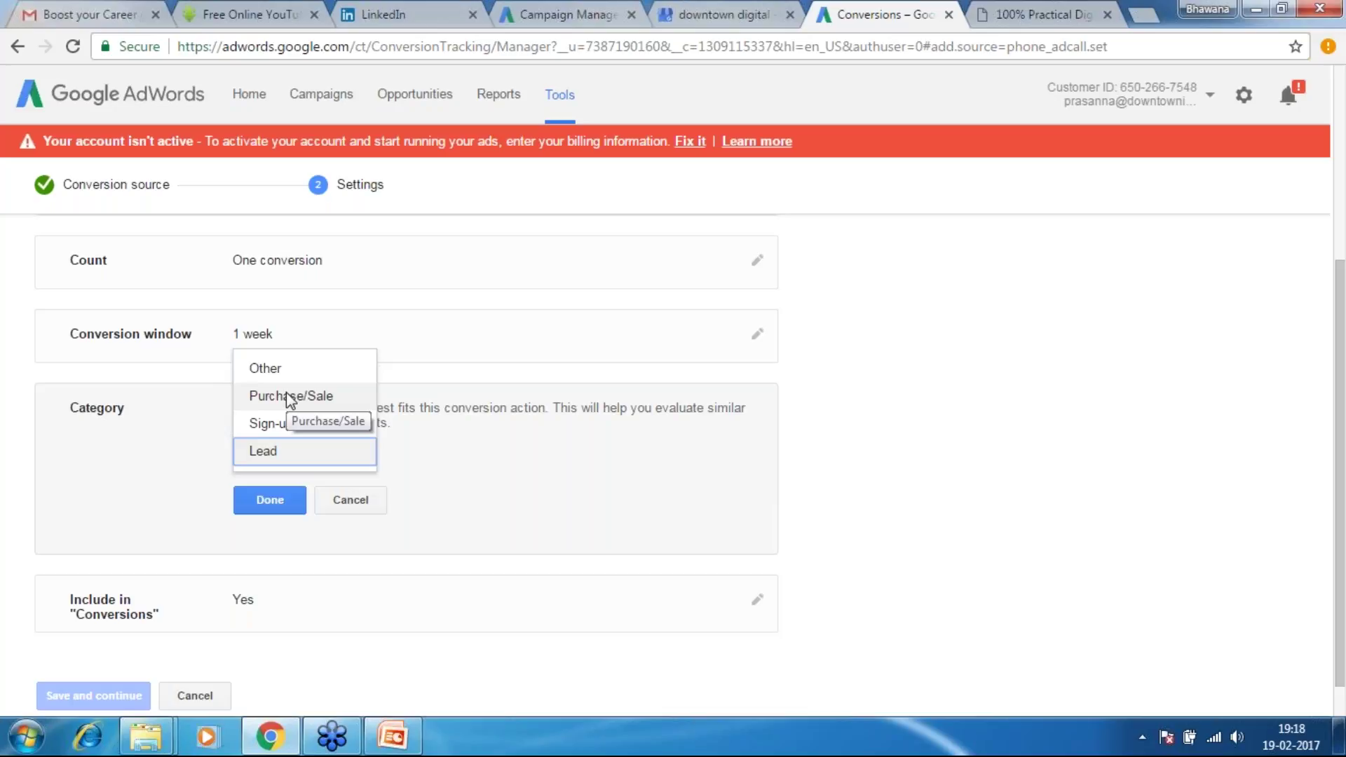
pyautogui.click(265, 454)
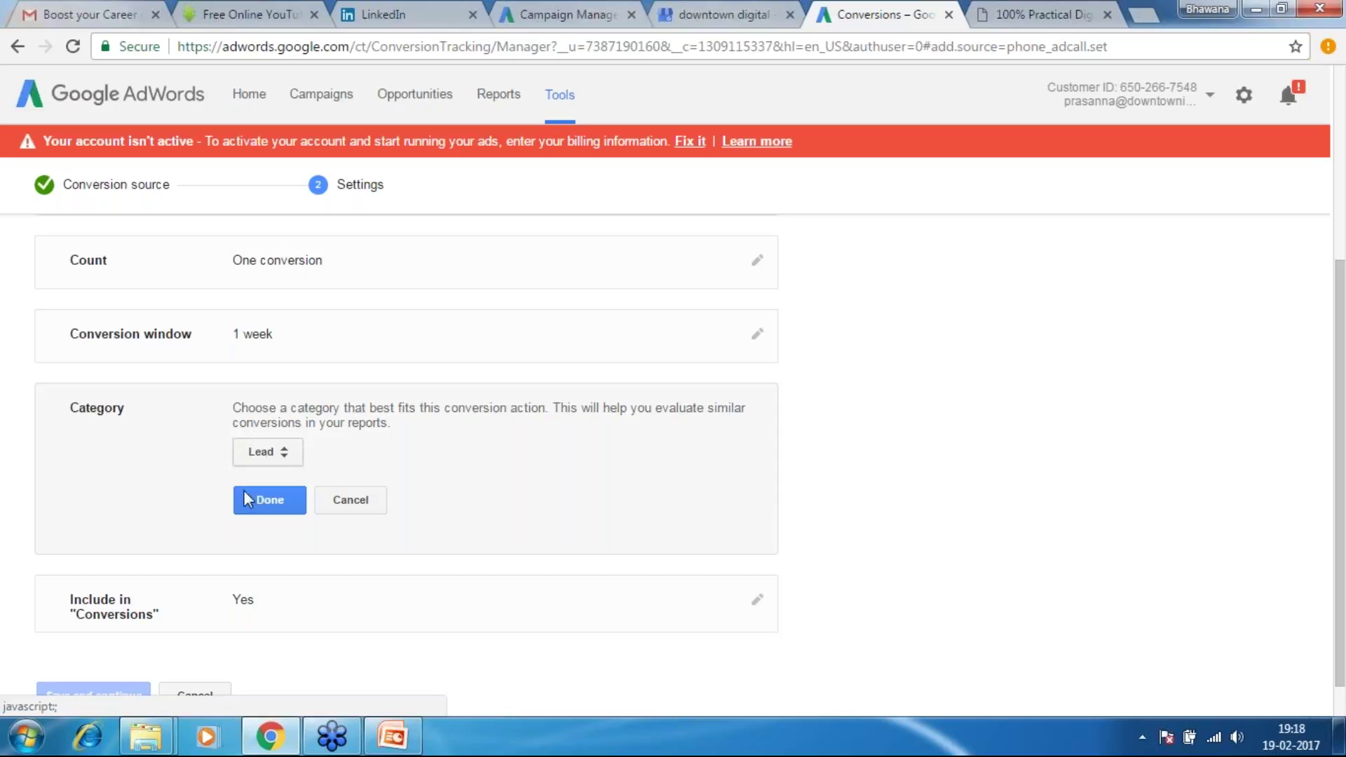
pyautogui.click(272, 501)
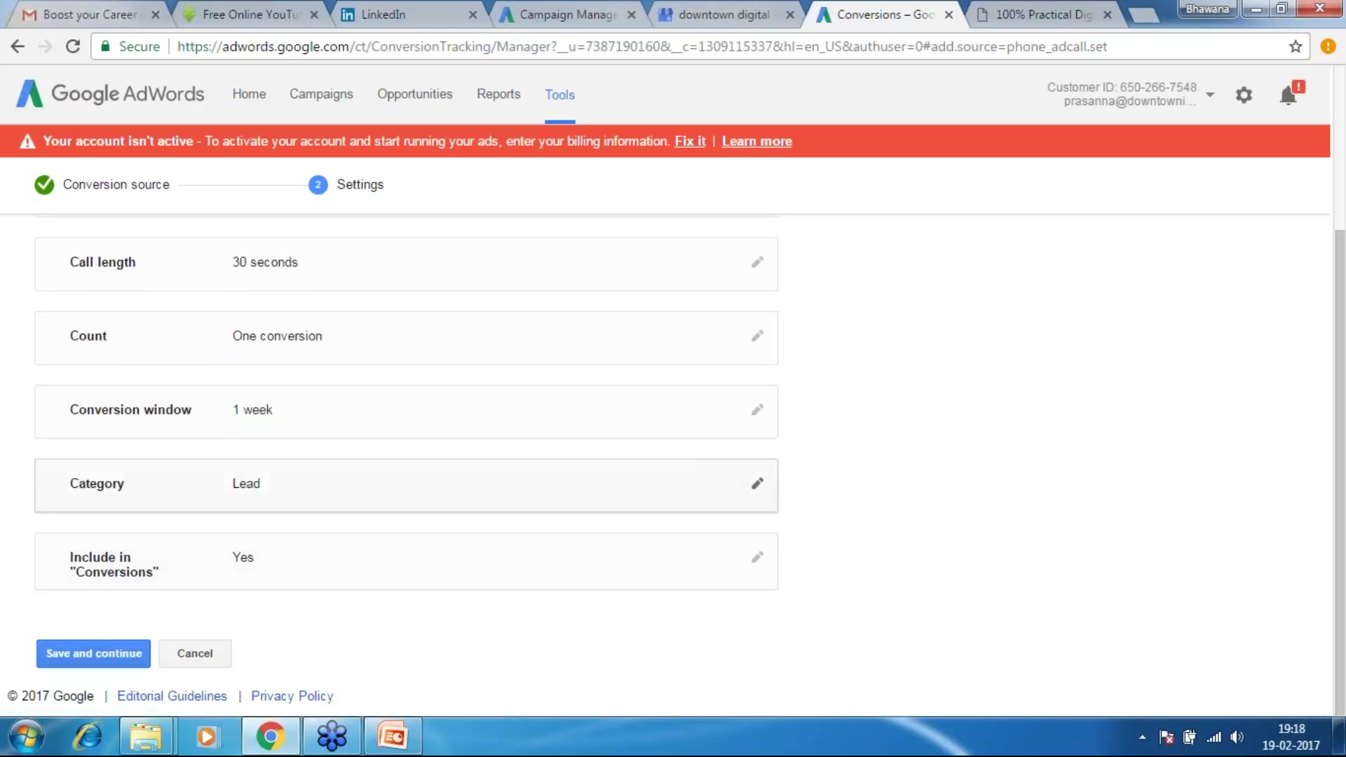
# Keep Include in 'Conversions' ticked and save the Call-Ad-Exten conversion action
pyautogui.click(285, 559)
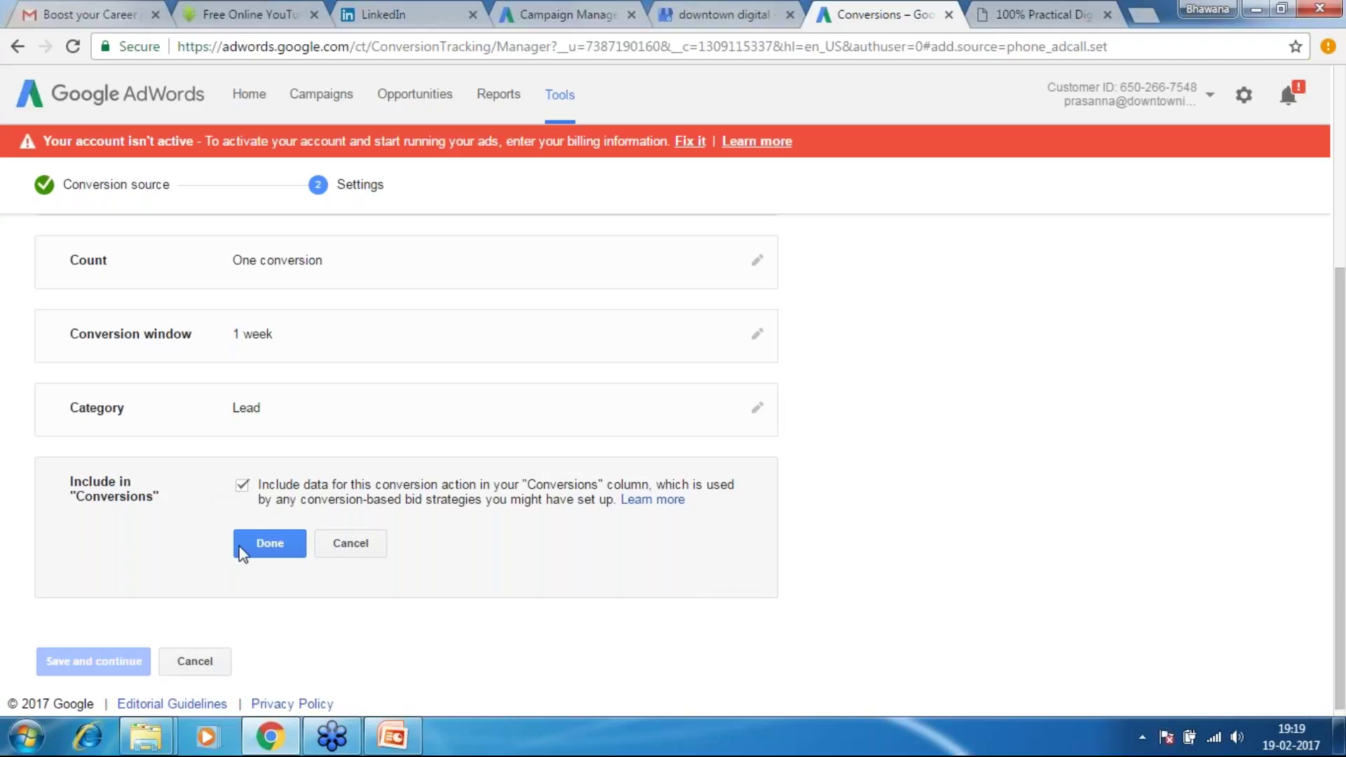
pyautogui.click(268, 550)
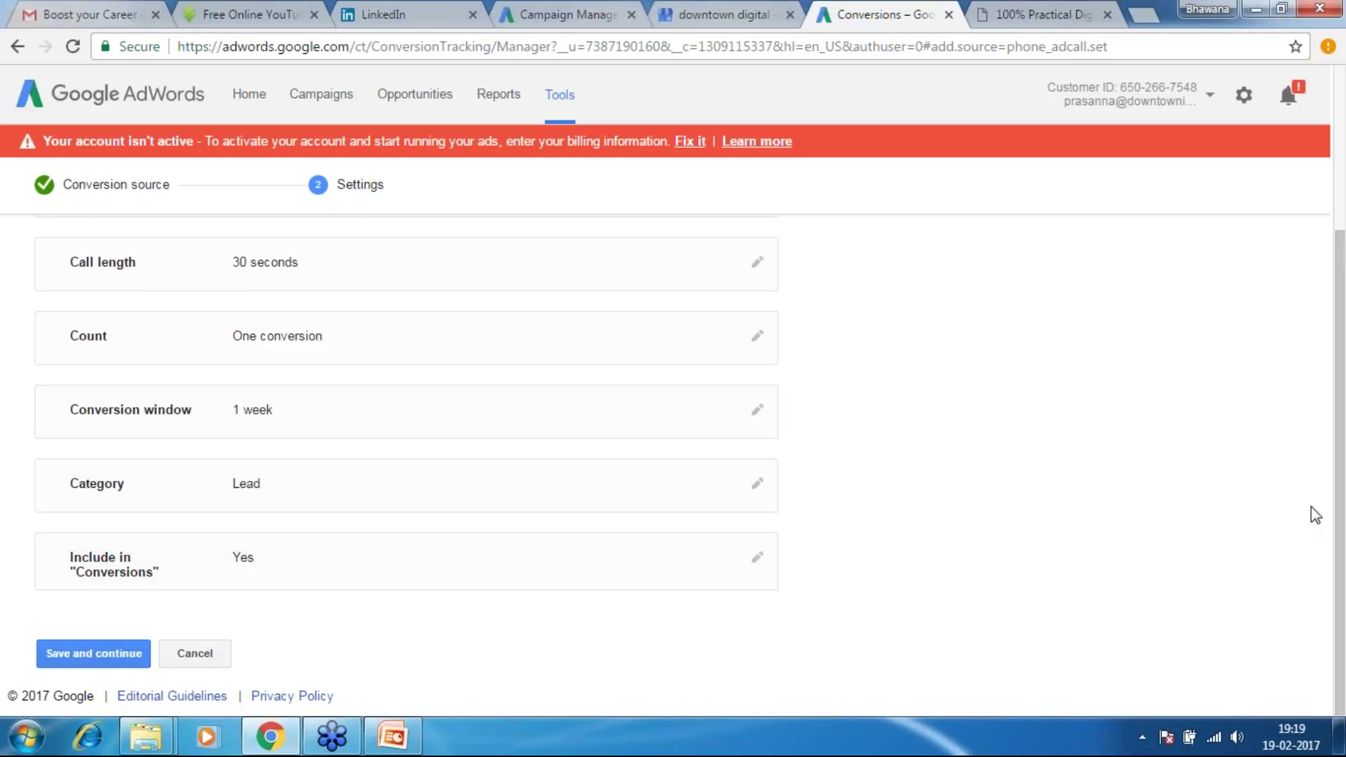
pyautogui.click(96, 663)
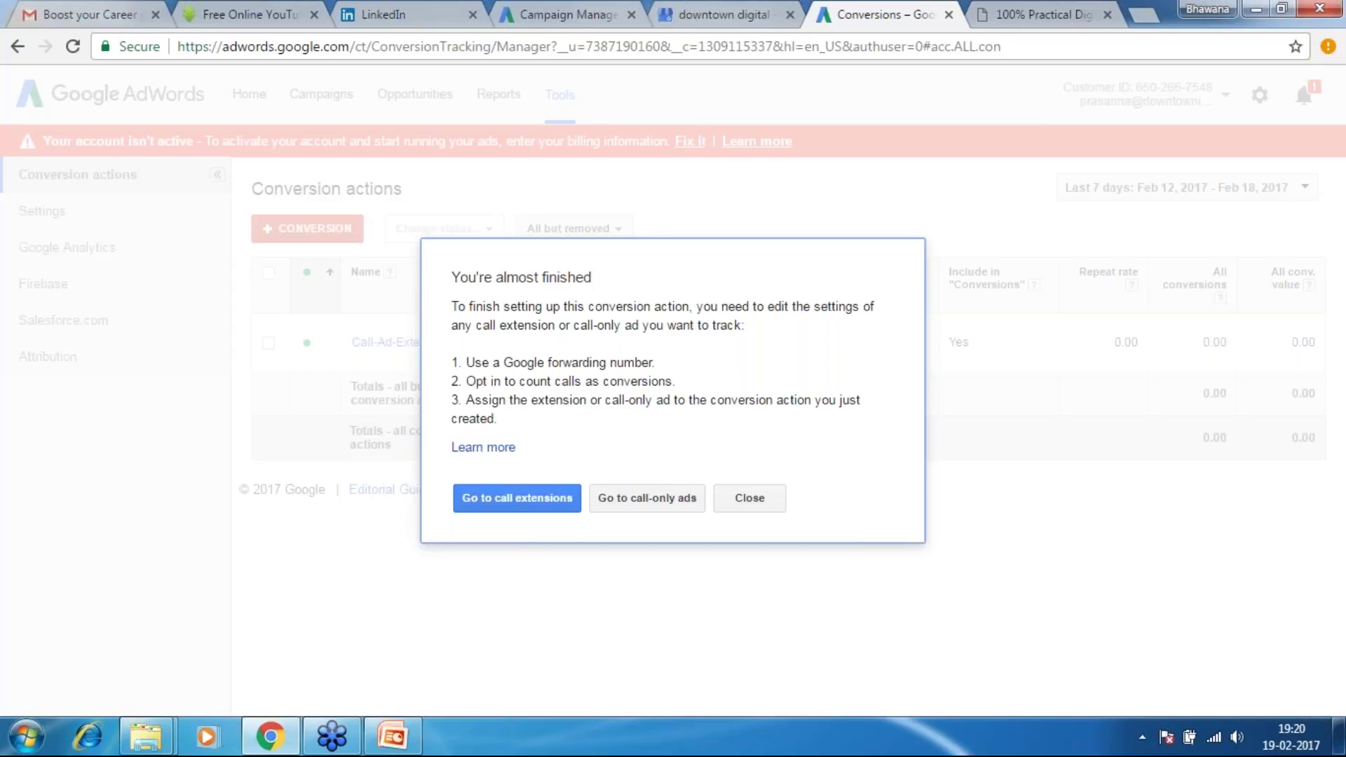
# Dismiss the 'You're almost finished' notice and list the ad extension types beyond sitelinks
pyautogui.click(531, 500)
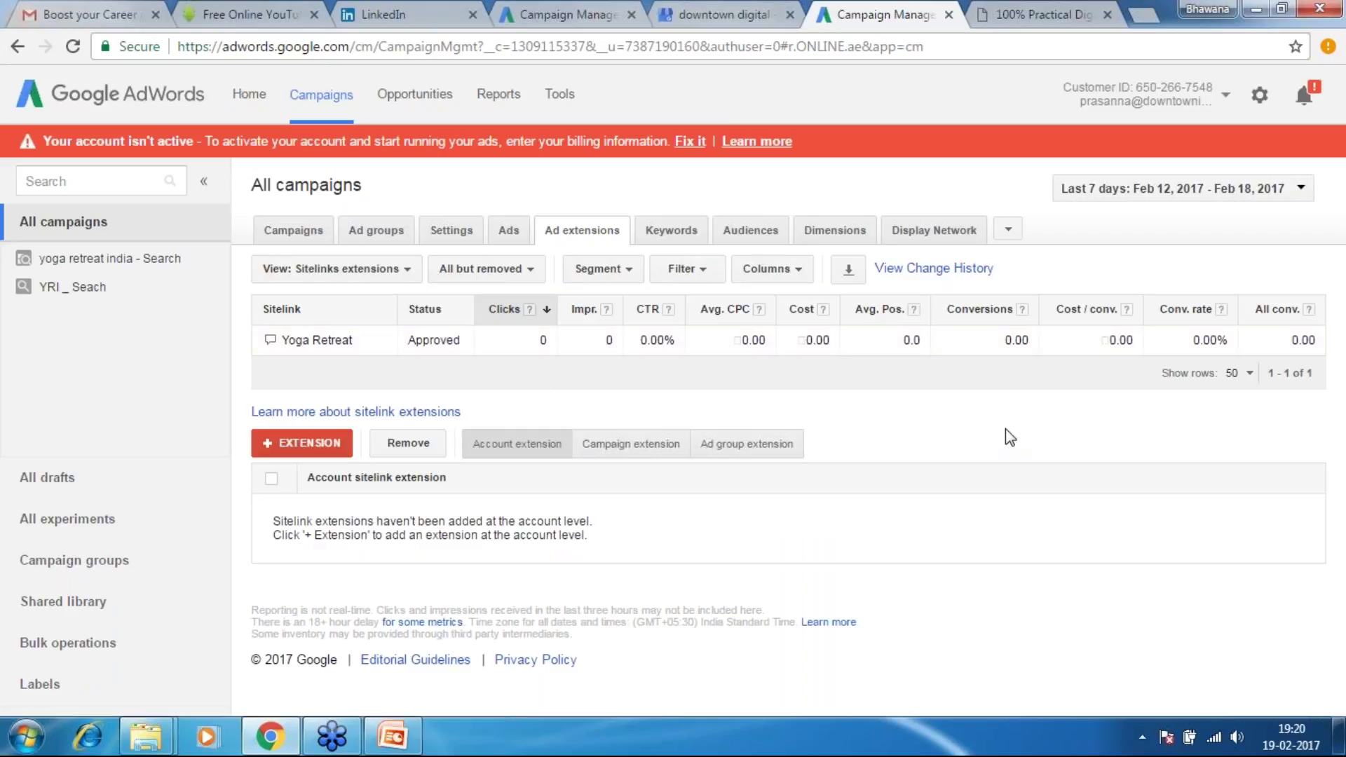
pyautogui.click(407, 273)
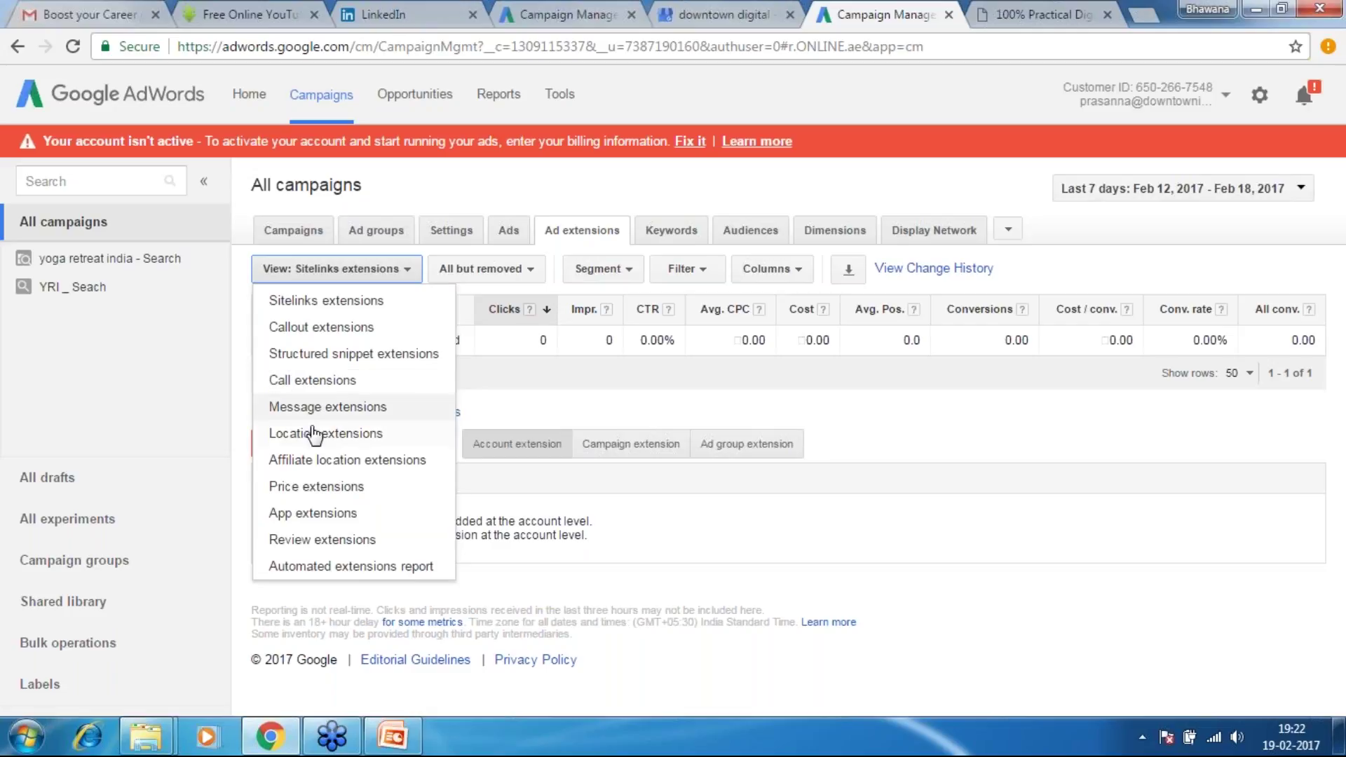
# Save the campaign's new call extension number back in the Campaign Management tab
pyautogui.click(567, 10)
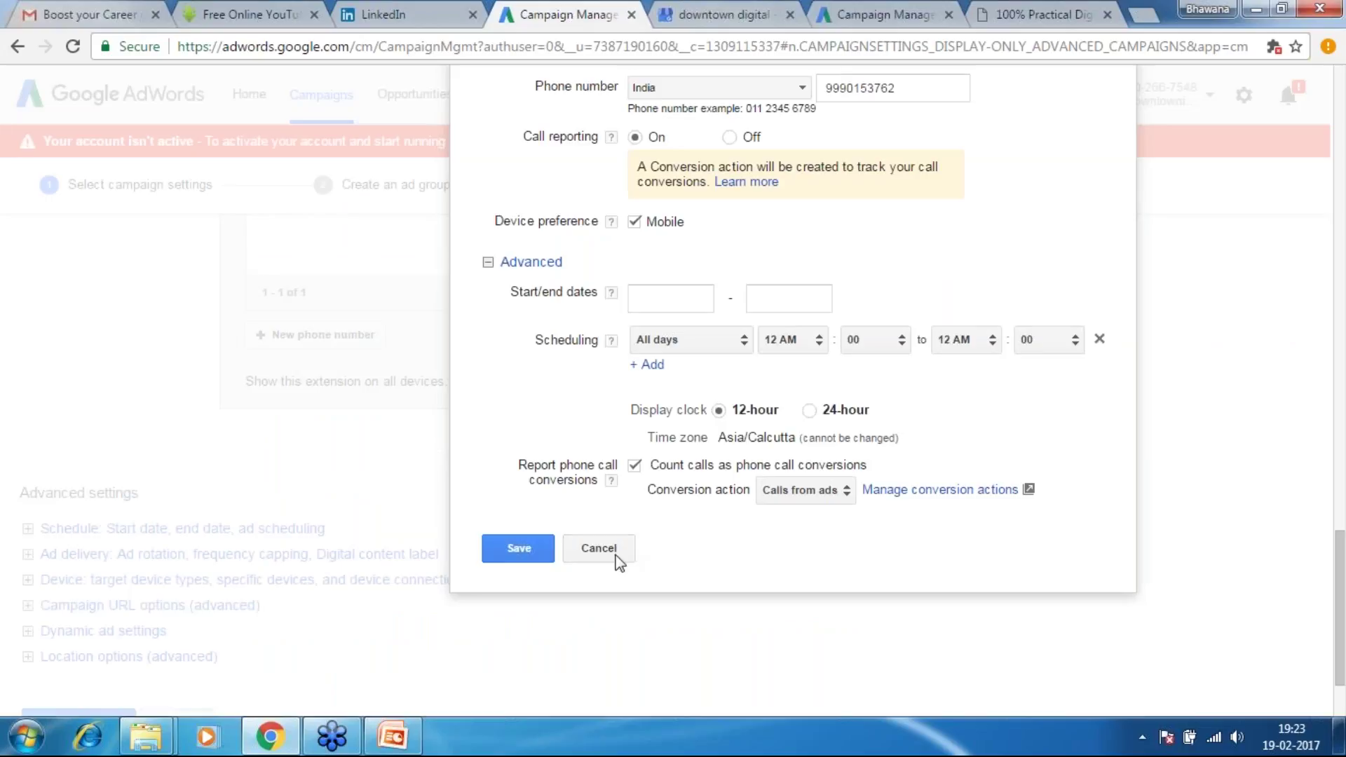
pyautogui.click(523, 552)
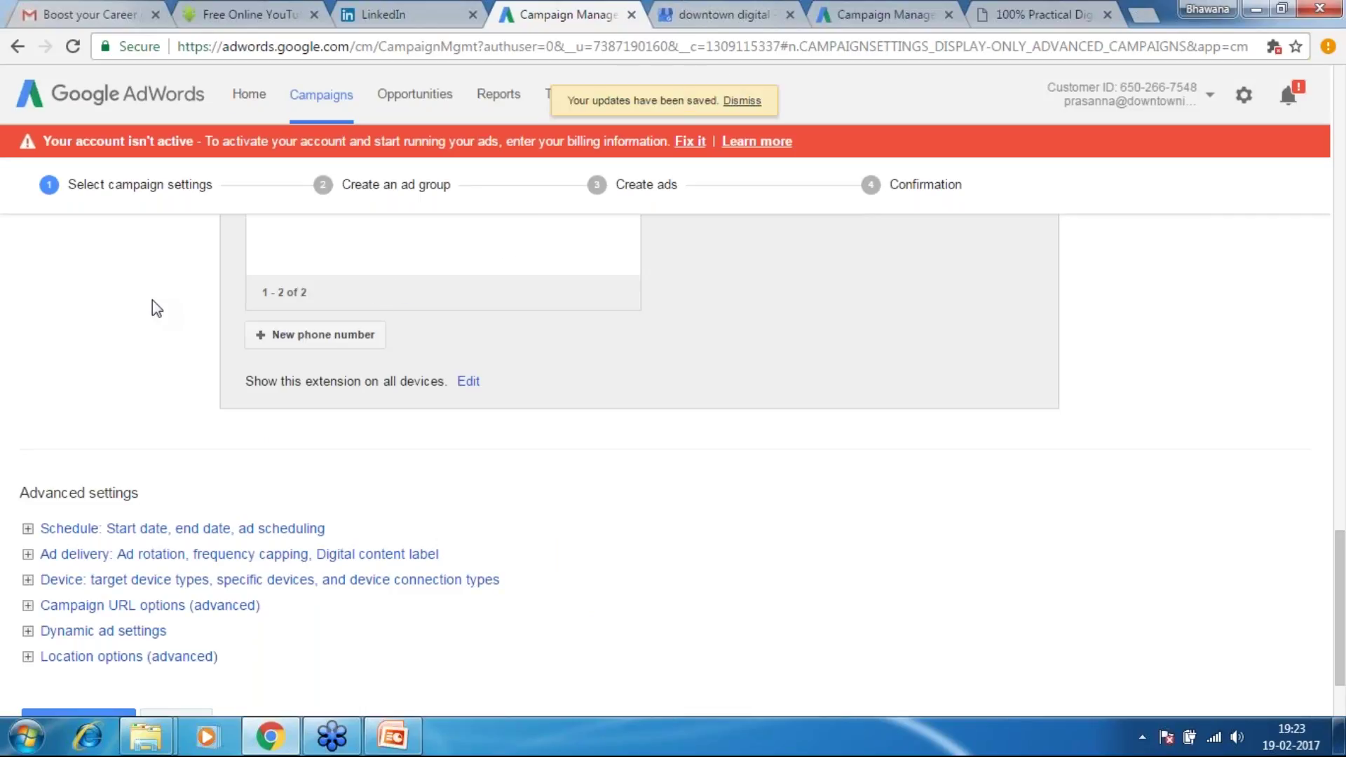
# Scroll up past extensions, delivery, languages and locations to the campaign name settings
pyautogui.scroll(7, 153, 300)
pyautogui.scroll(1, 153, 300)
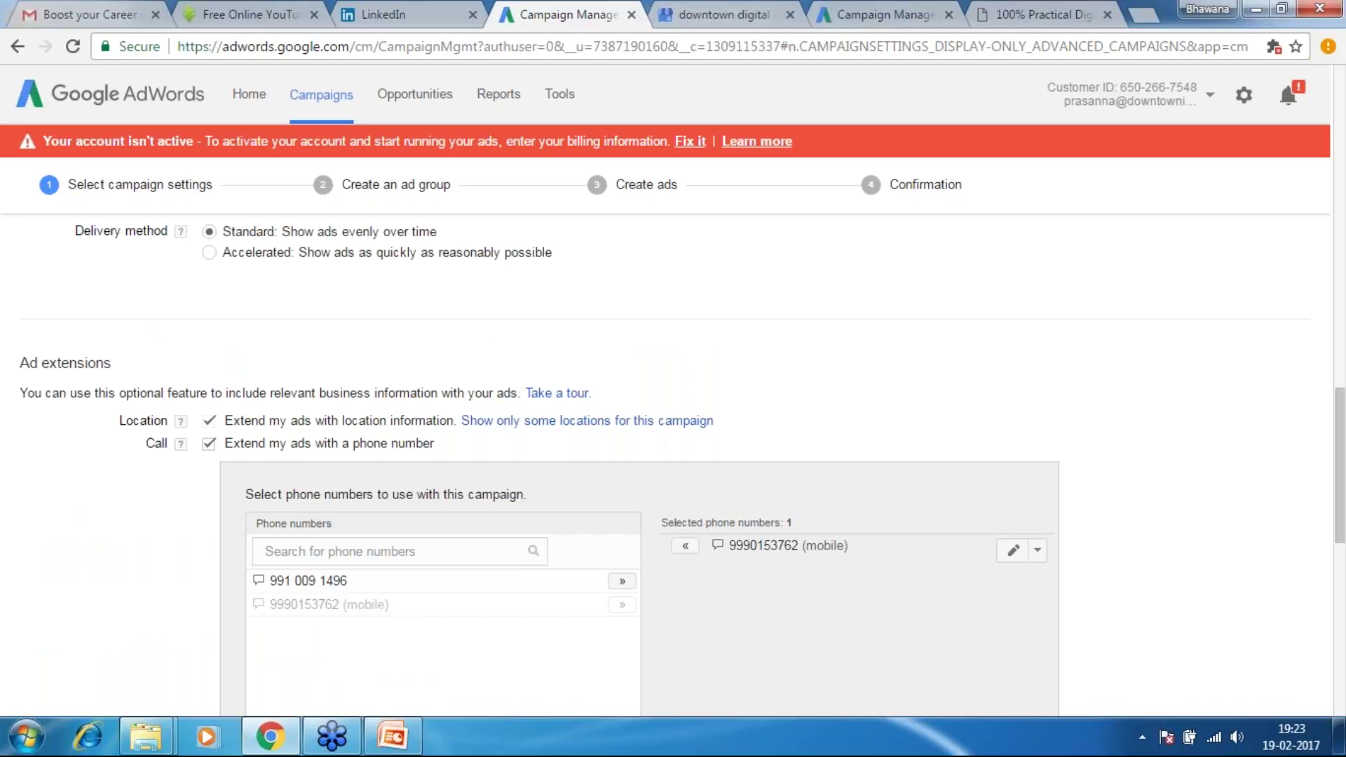
pyautogui.scroll(15, 673, 456)
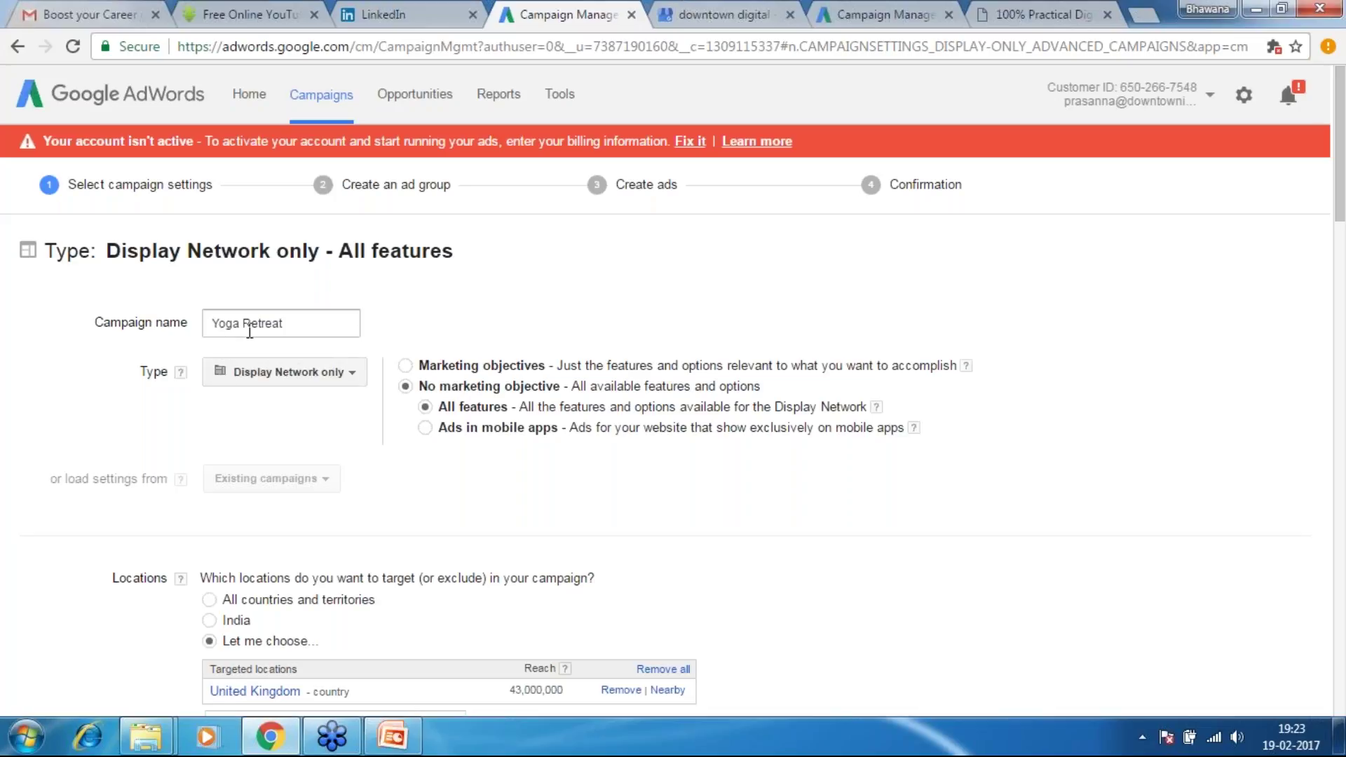
# Rename the campaign to 'Yoga Retreat - Display Only'
pyautogui.click(310, 321)
pyautogui.write('- Disp')
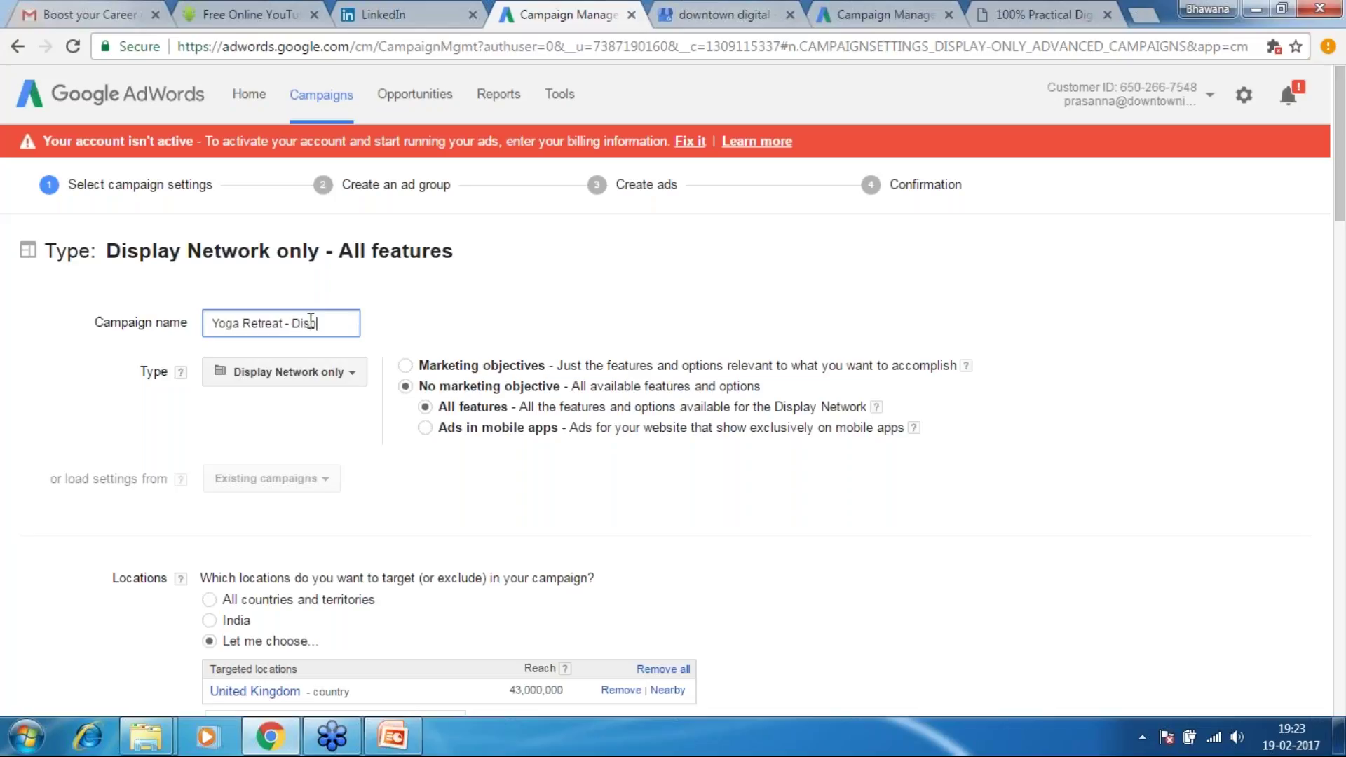
pyautogui.write('lay Only')
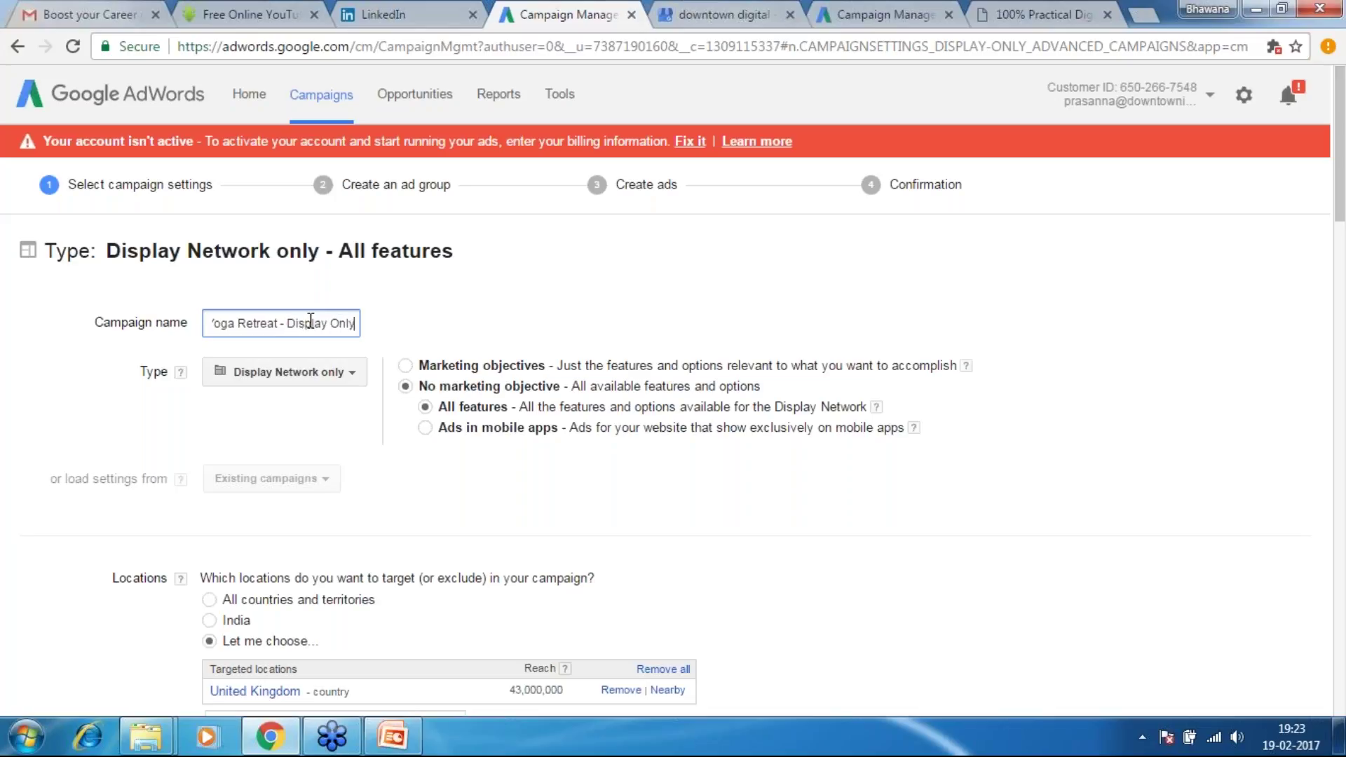
pyautogui.click(1333, 285)
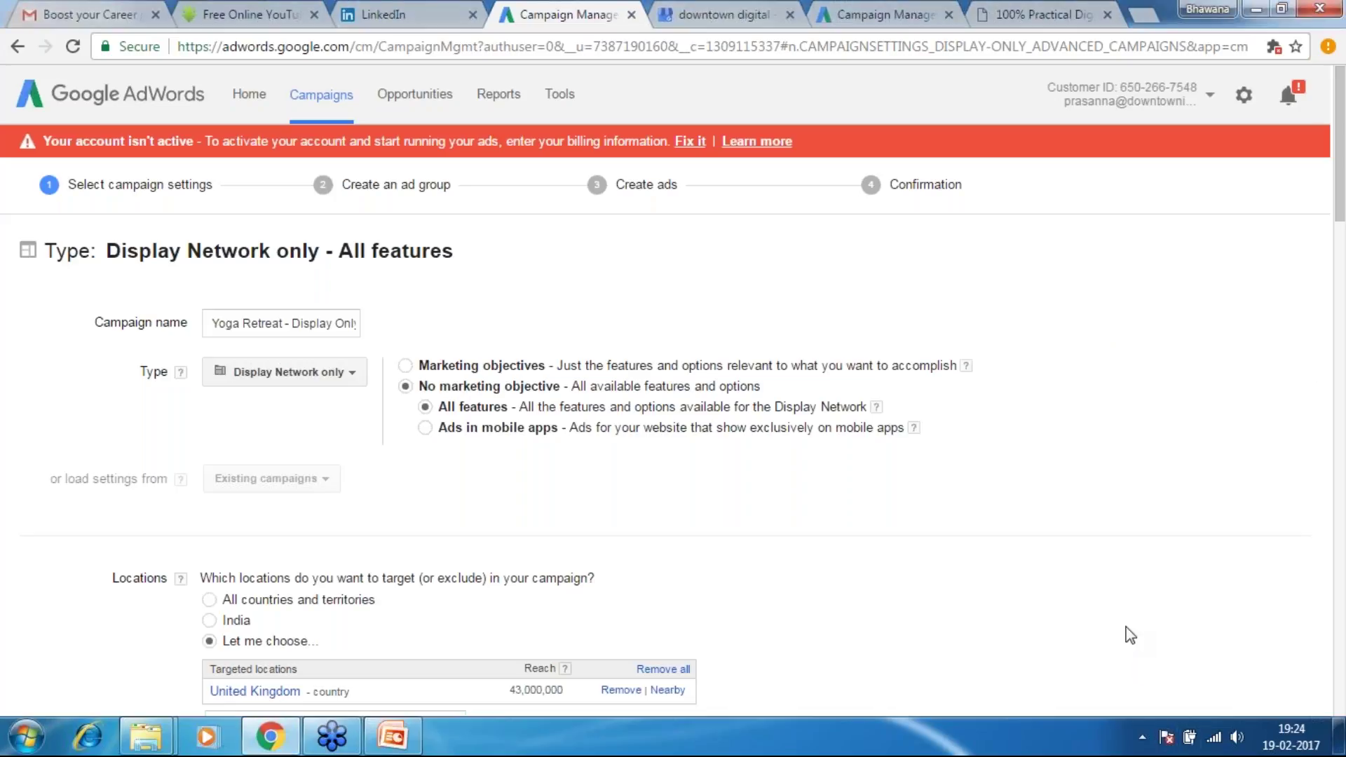
pyautogui.scroll(-1, 1131, 636)
# Bring up the bid strategy choices under the current 'Manual: Manual CPC' setting
pyautogui.scroll(-2, 1131, 635)
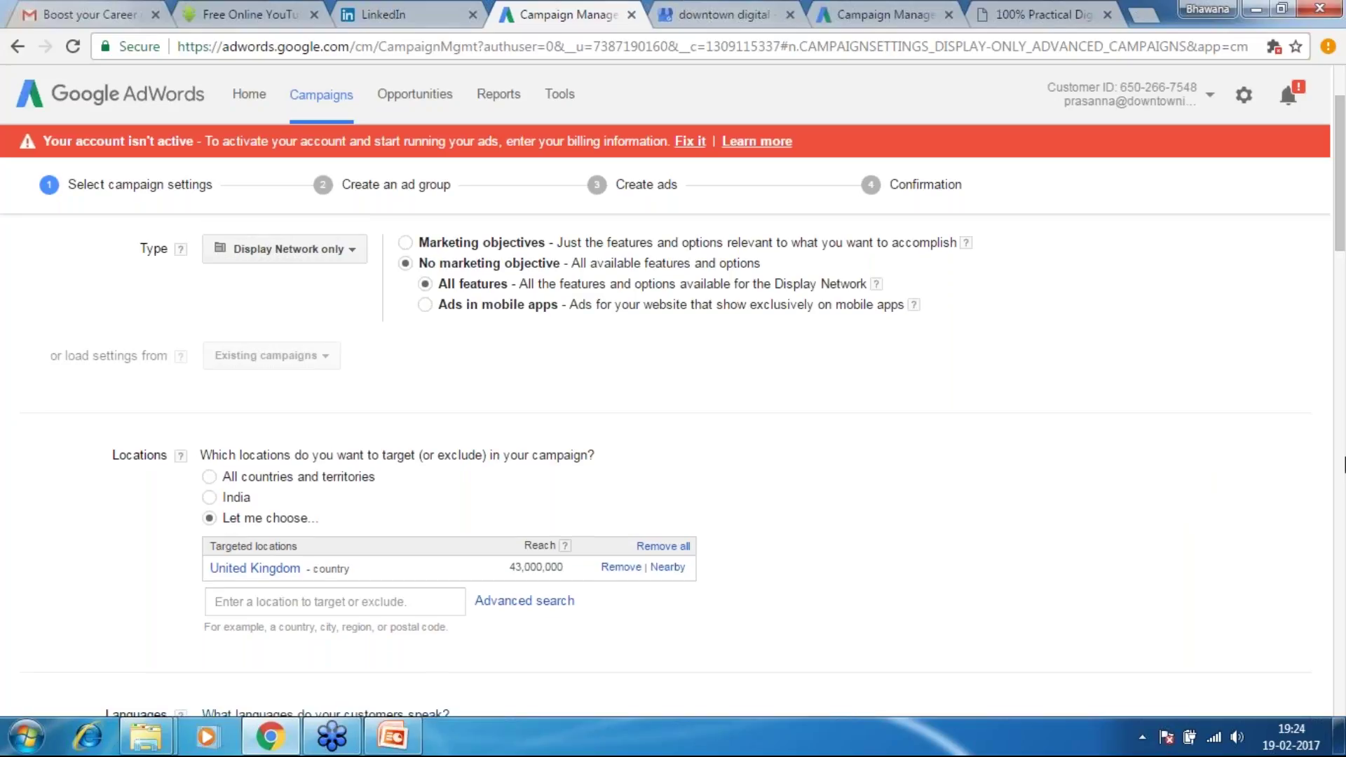
pyautogui.scroll(-8, 1344, 464)
pyautogui.moveTo(1344, 353); pyautogui.dragTo(1330, 358)
pyautogui.click(449, 629)
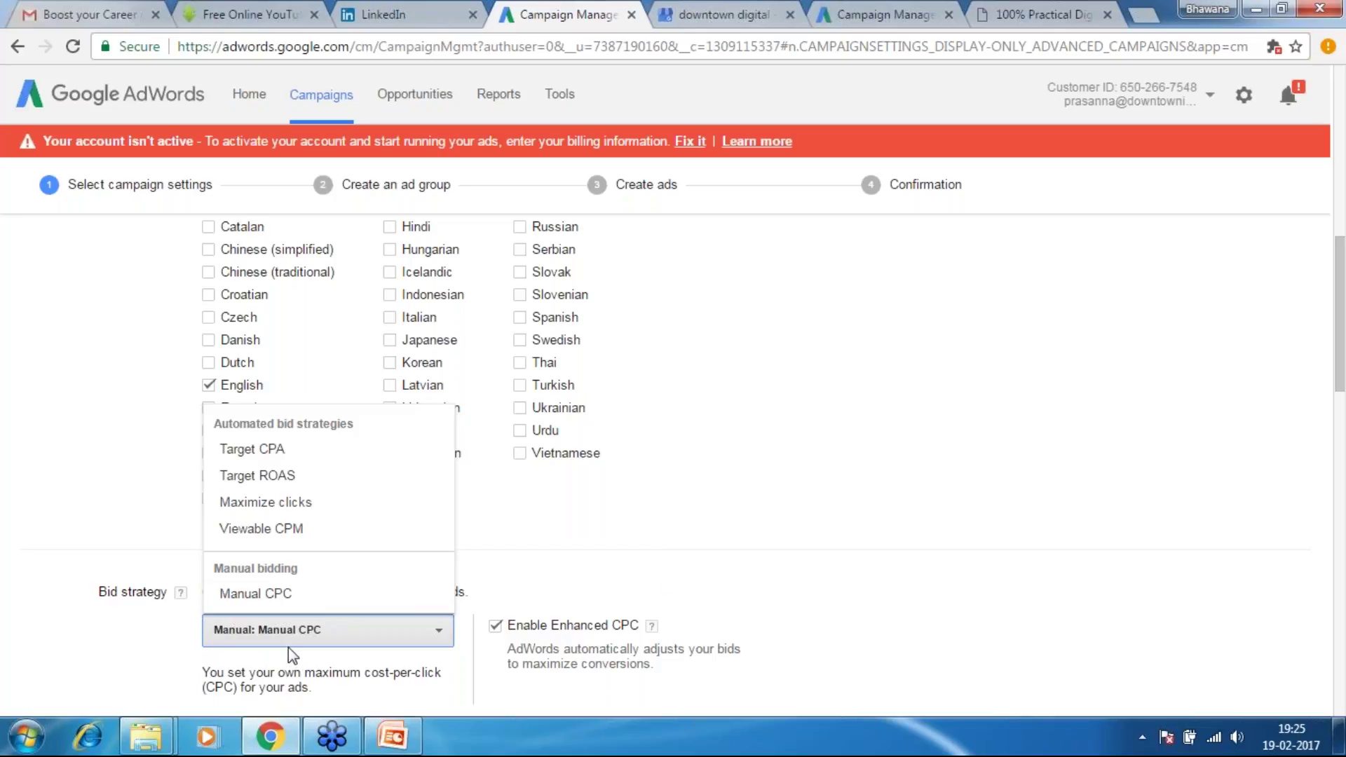
# Look through the bid strategy list twice, leaving Manual CPC with Enhanced CPC unchanged
pyautogui.click(1201, 571)
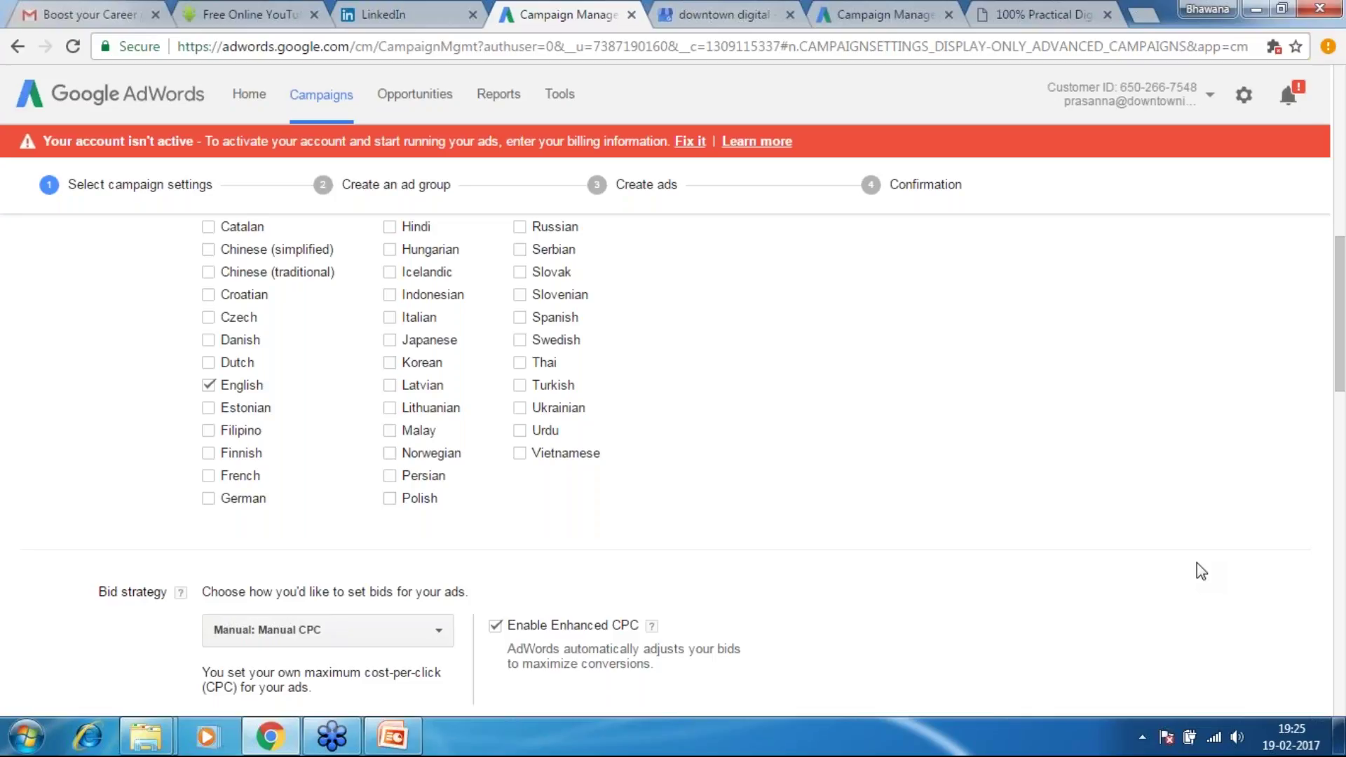
pyautogui.click(439, 629)
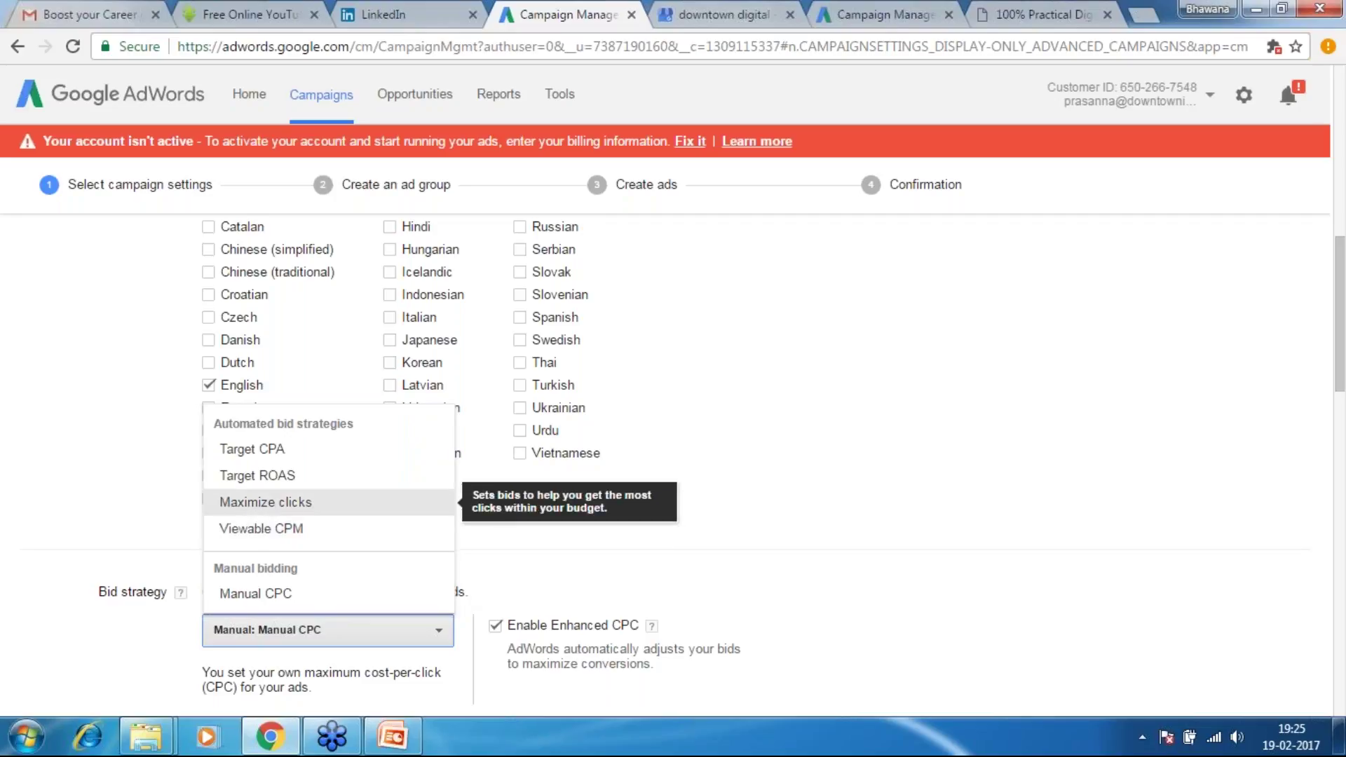
pyautogui.click(946, 591)
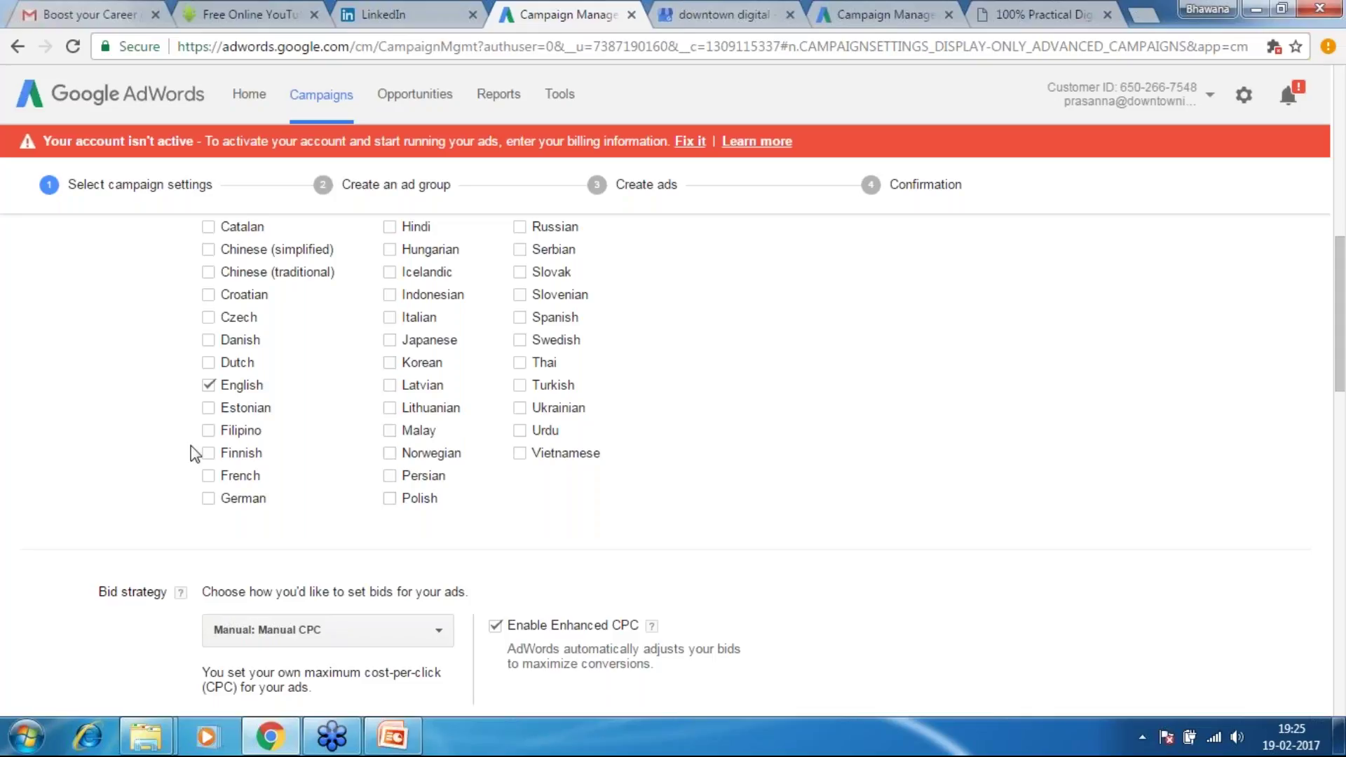
pyautogui.scroll(10, 191, 445)
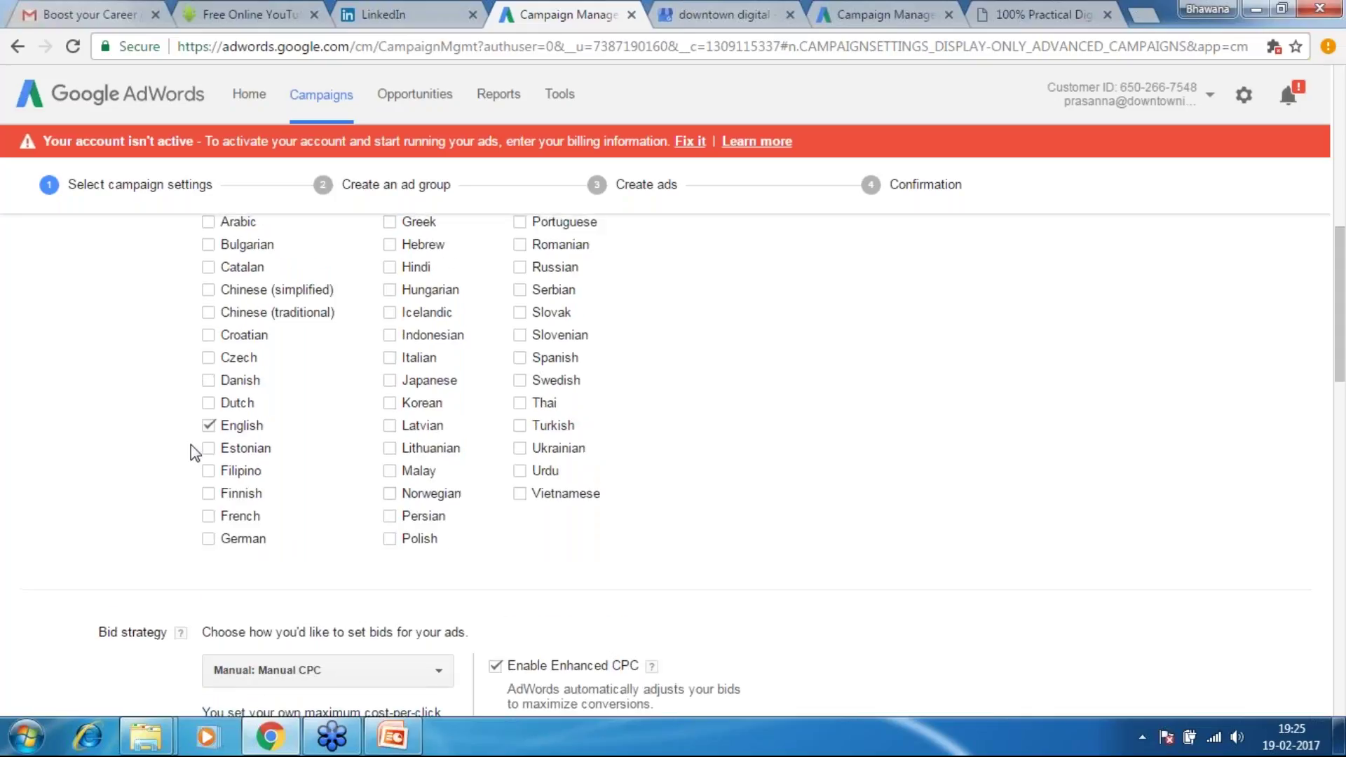
# Remove United Kingdom from targeted locations and open the Advanced search location map
pyautogui.scroll(-2, 191, 446)
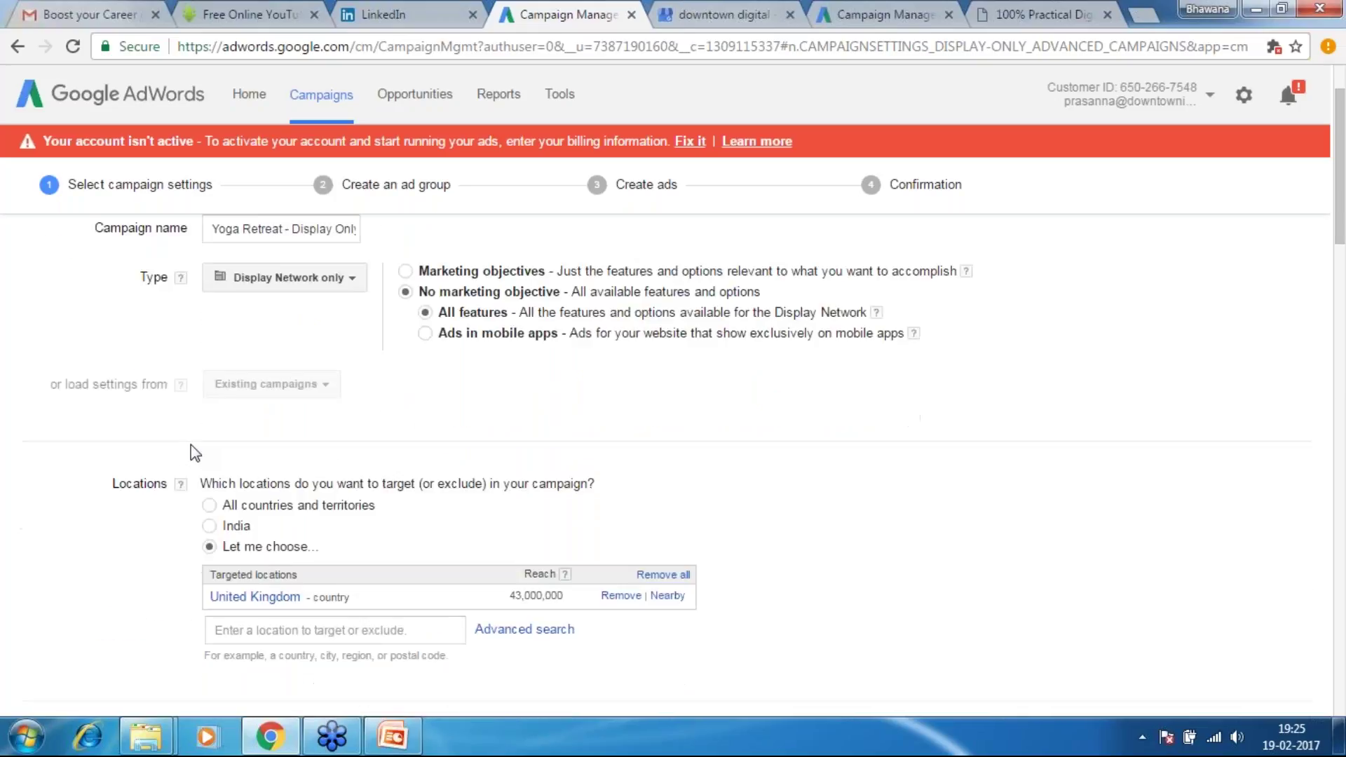
pyautogui.scroll(1, 190, 445)
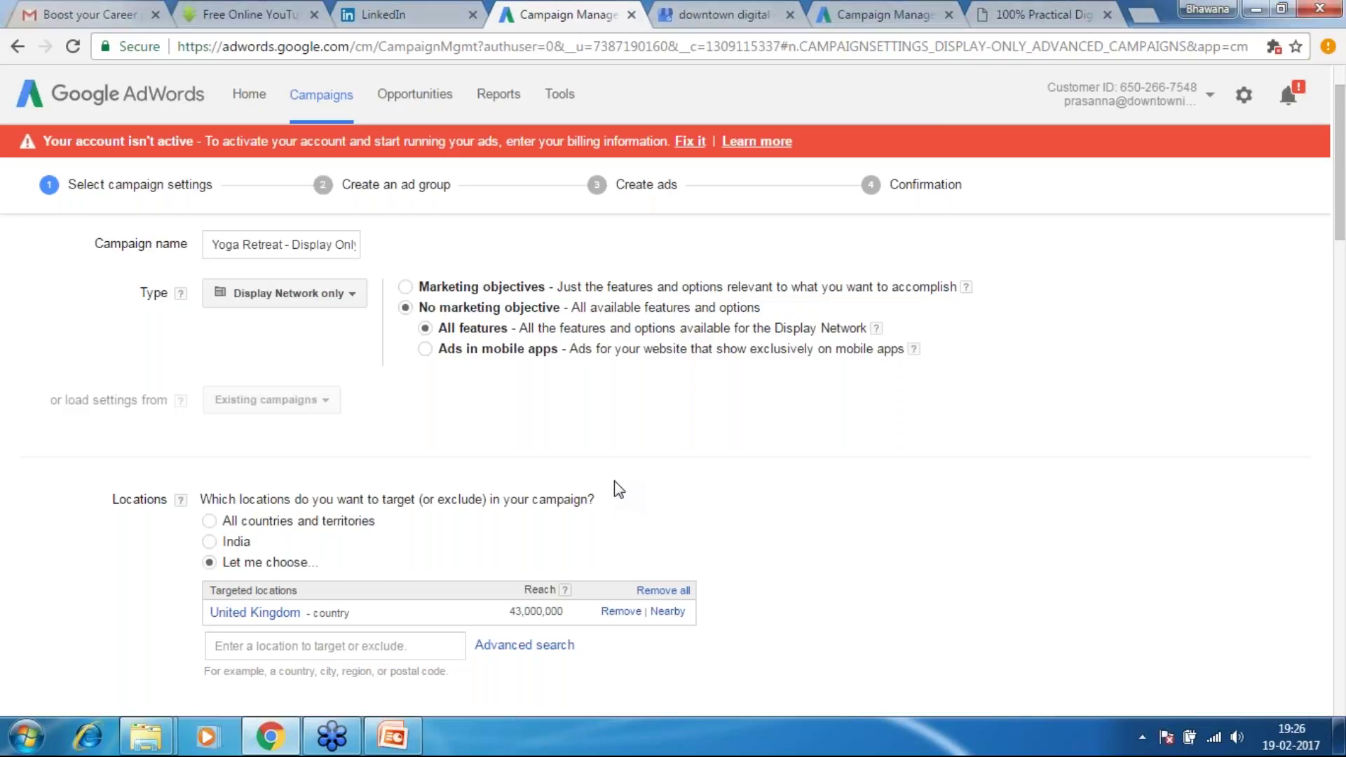
pyautogui.click(621, 611)
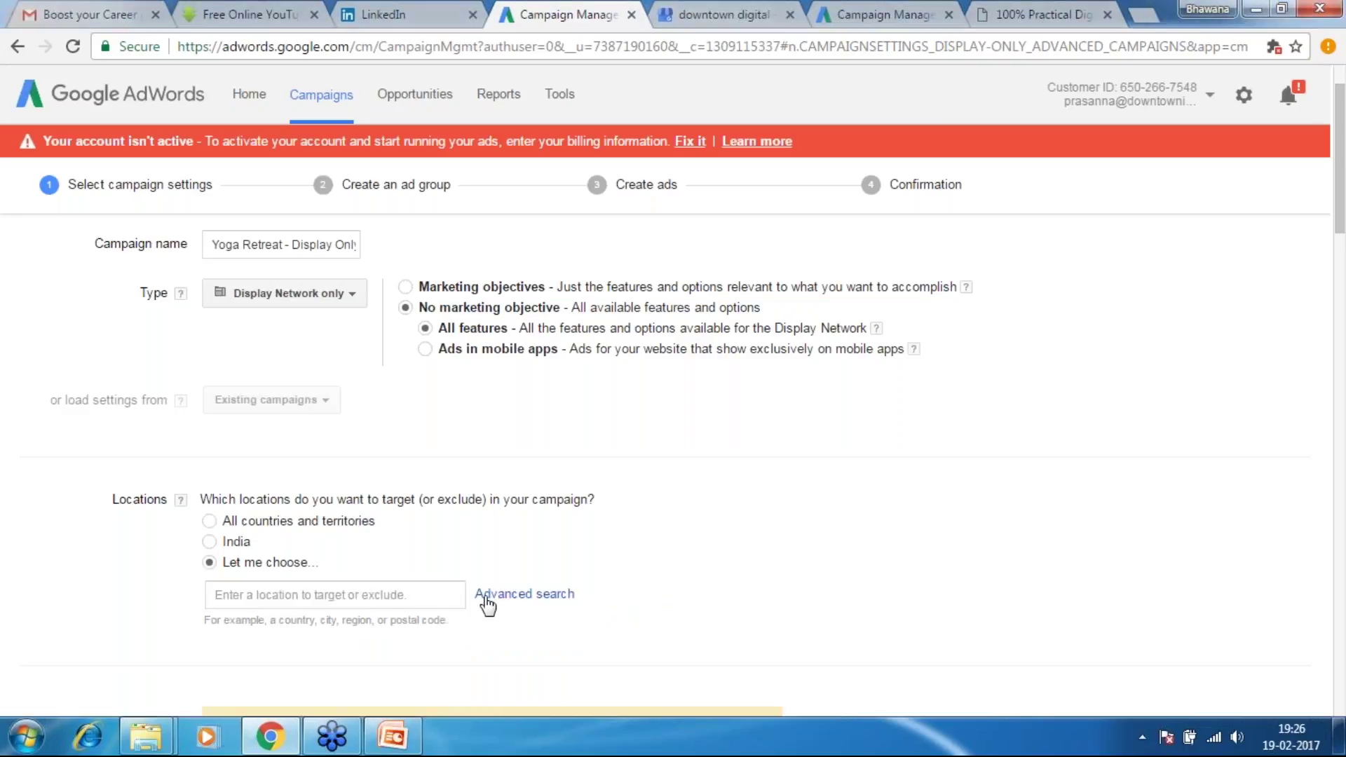
pyautogui.click(527, 596)
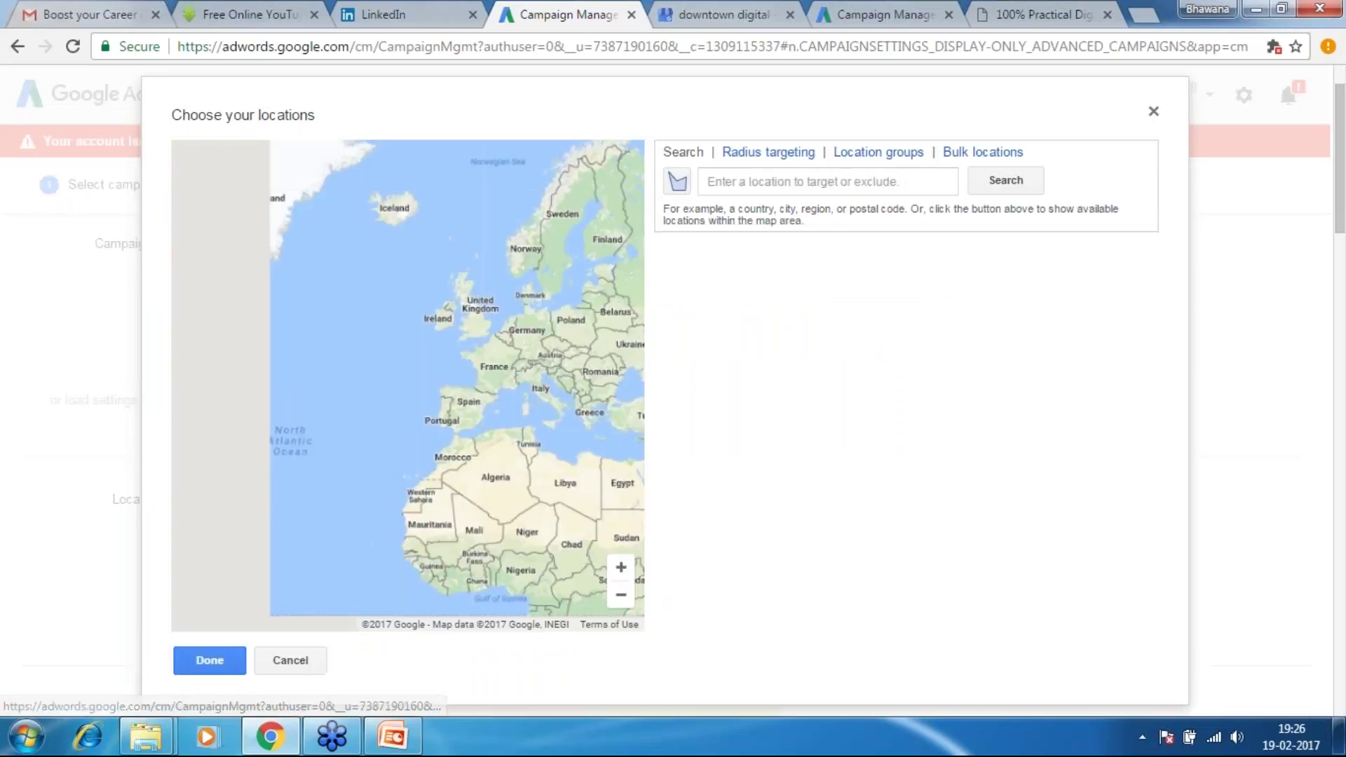
pyautogui.click(749, 180)
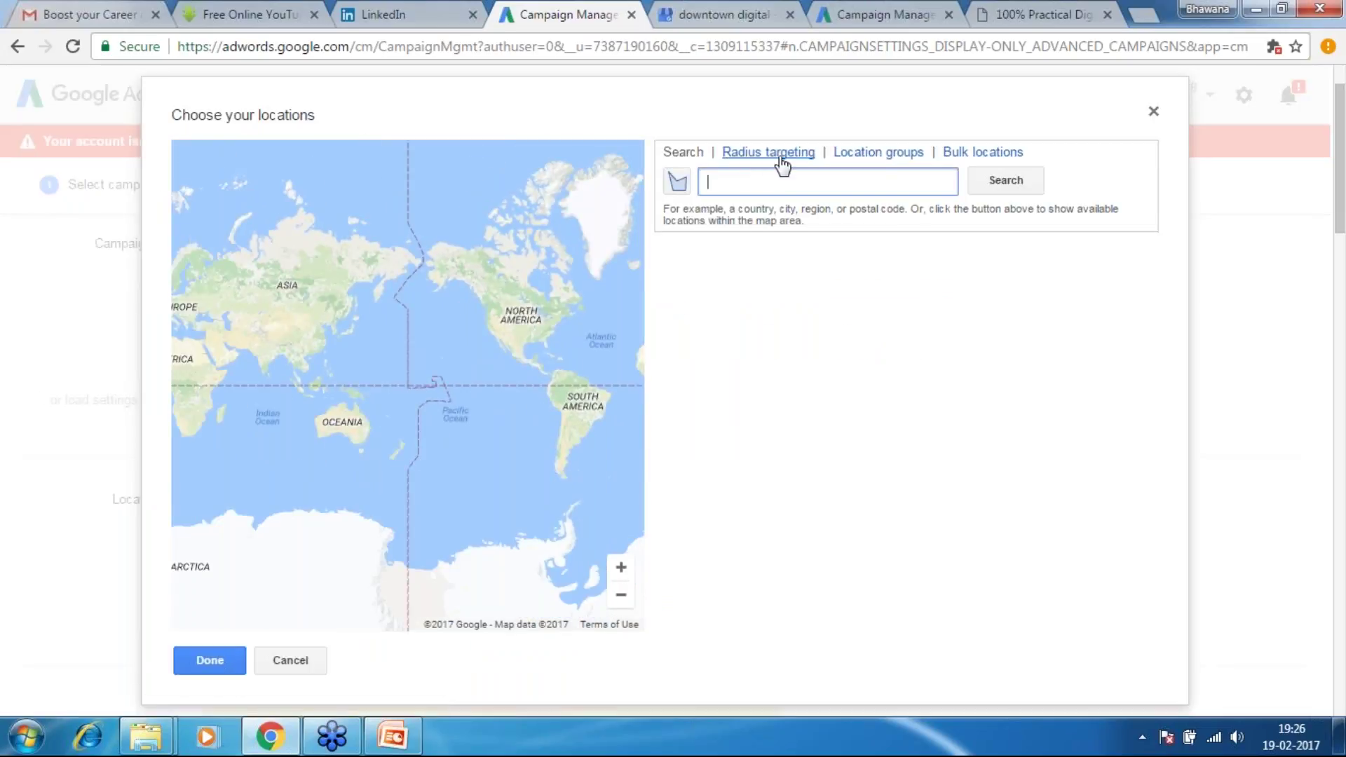
# Add a 20 km radius around Noida, India as a targeted location
pyautogui.click(768, 152)
pyautogui.click(751, 182)
pyautogui.write('noida')
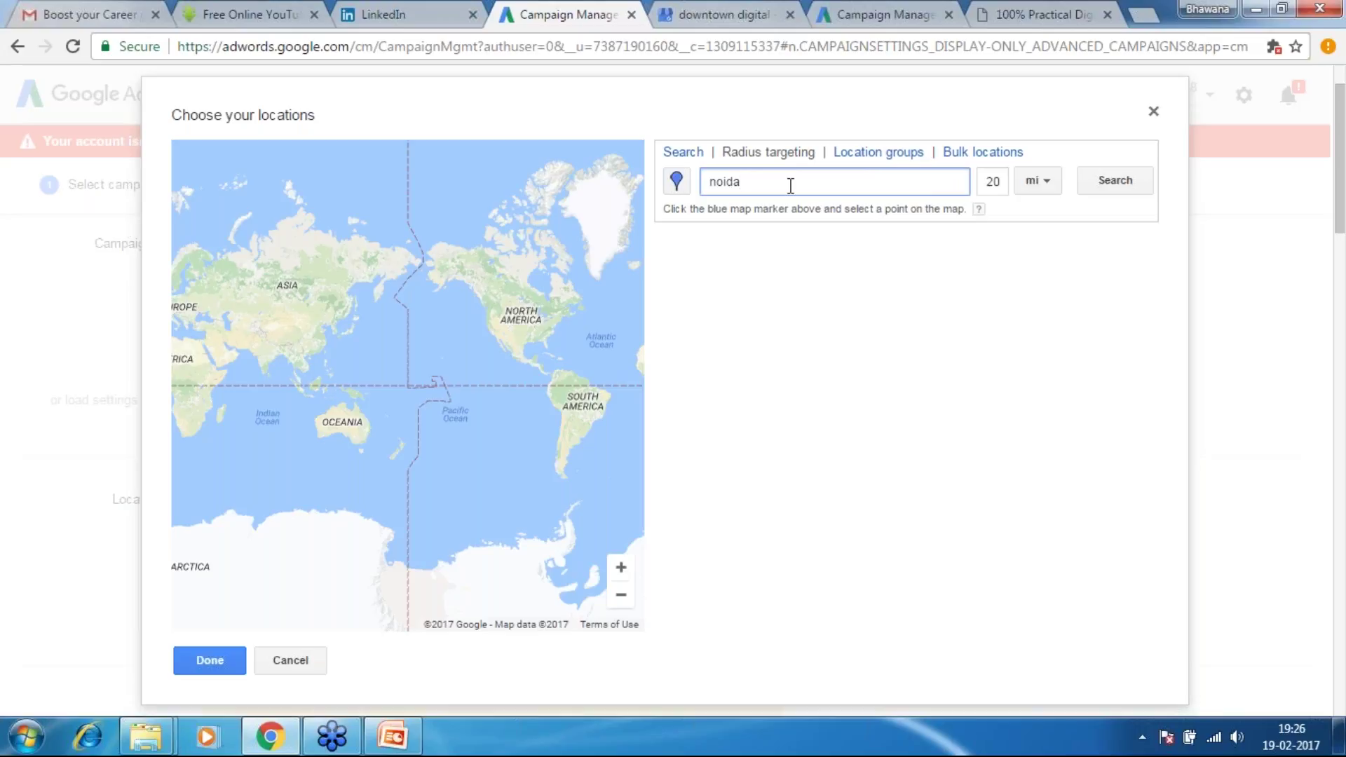
pyautogui.press('Return')
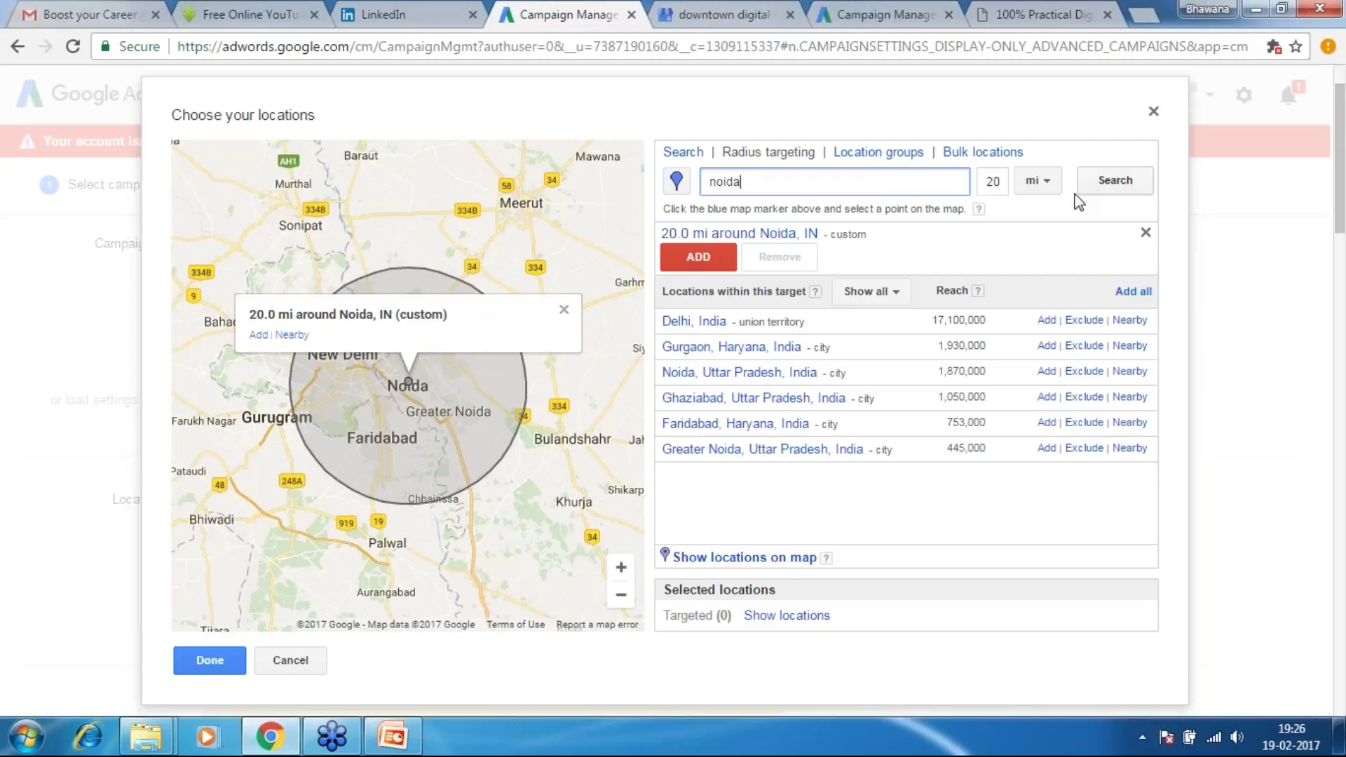
pyautogui.click(1045, 181)
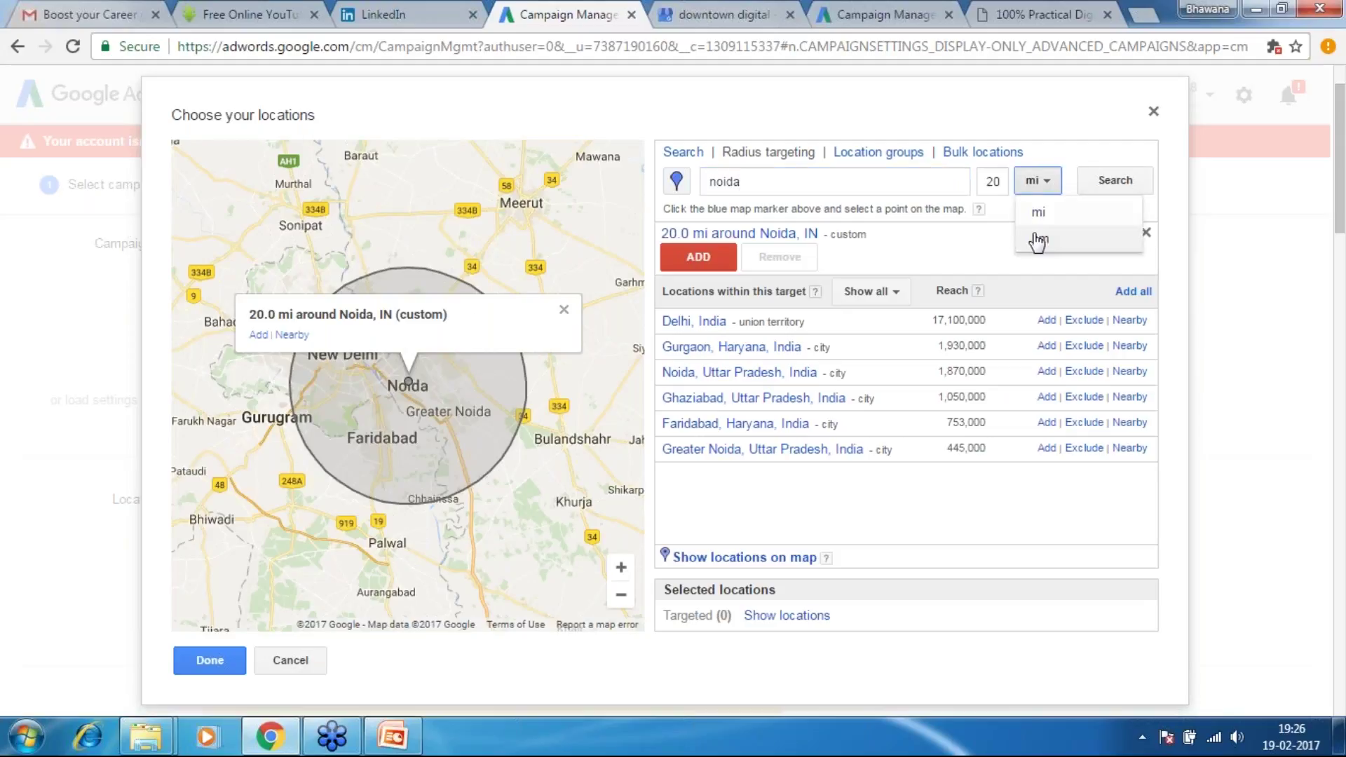
pyautogui.click(1036, 238)
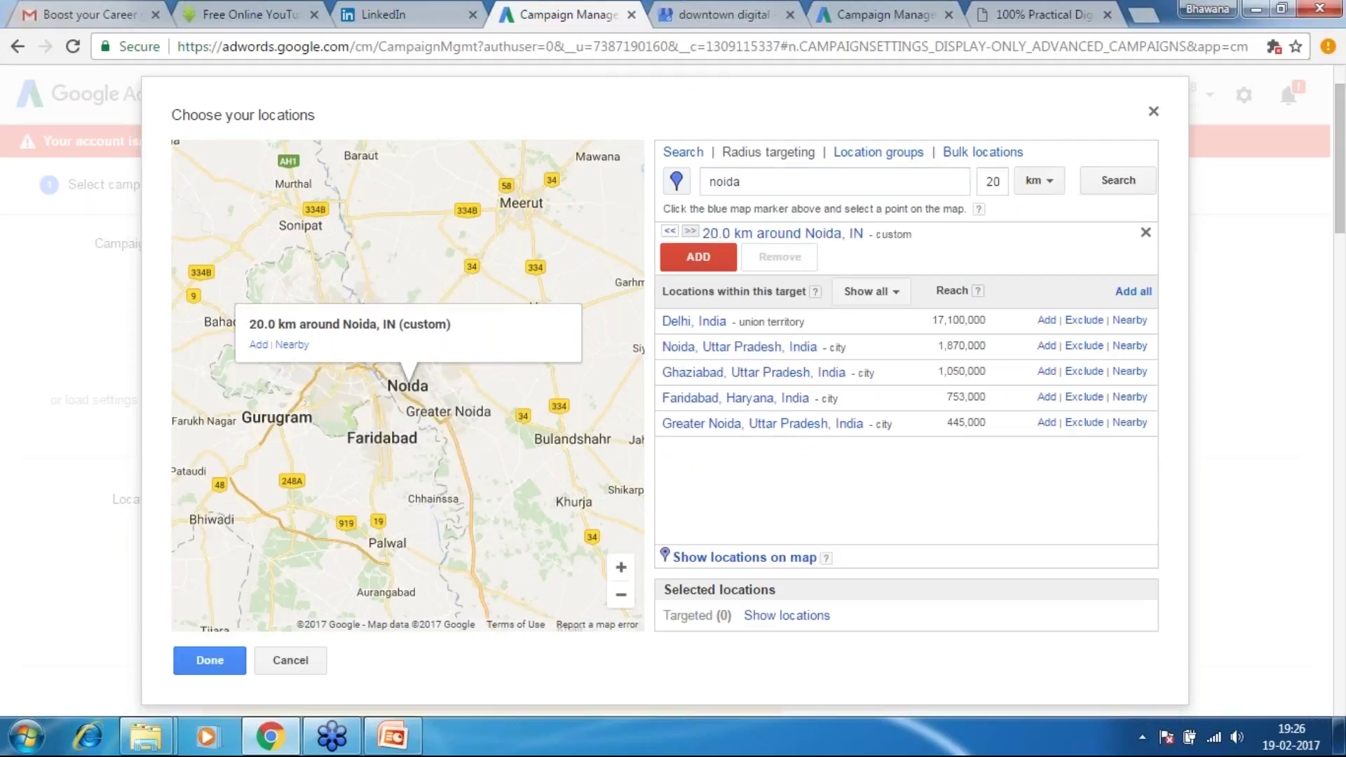
pyautogui.click(698, 257)
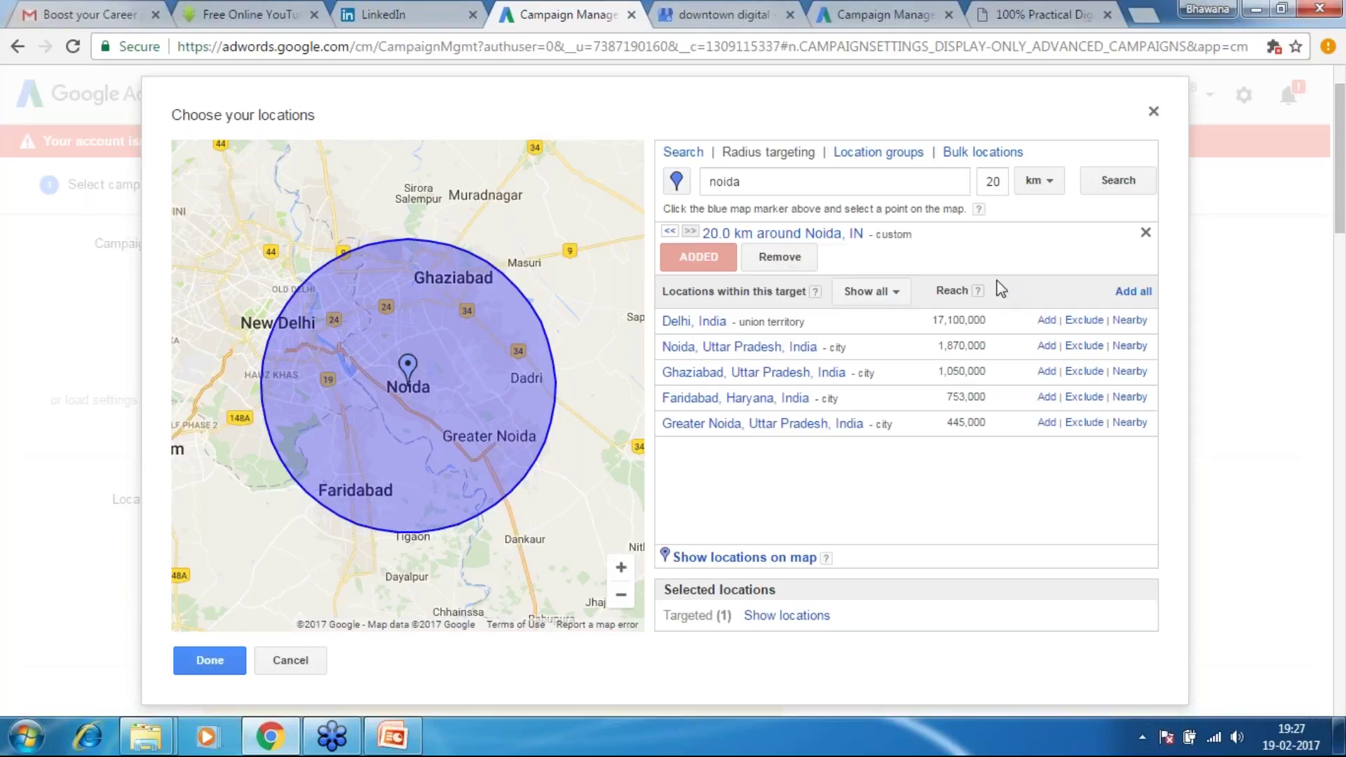
pyautogui.click(812, 180)
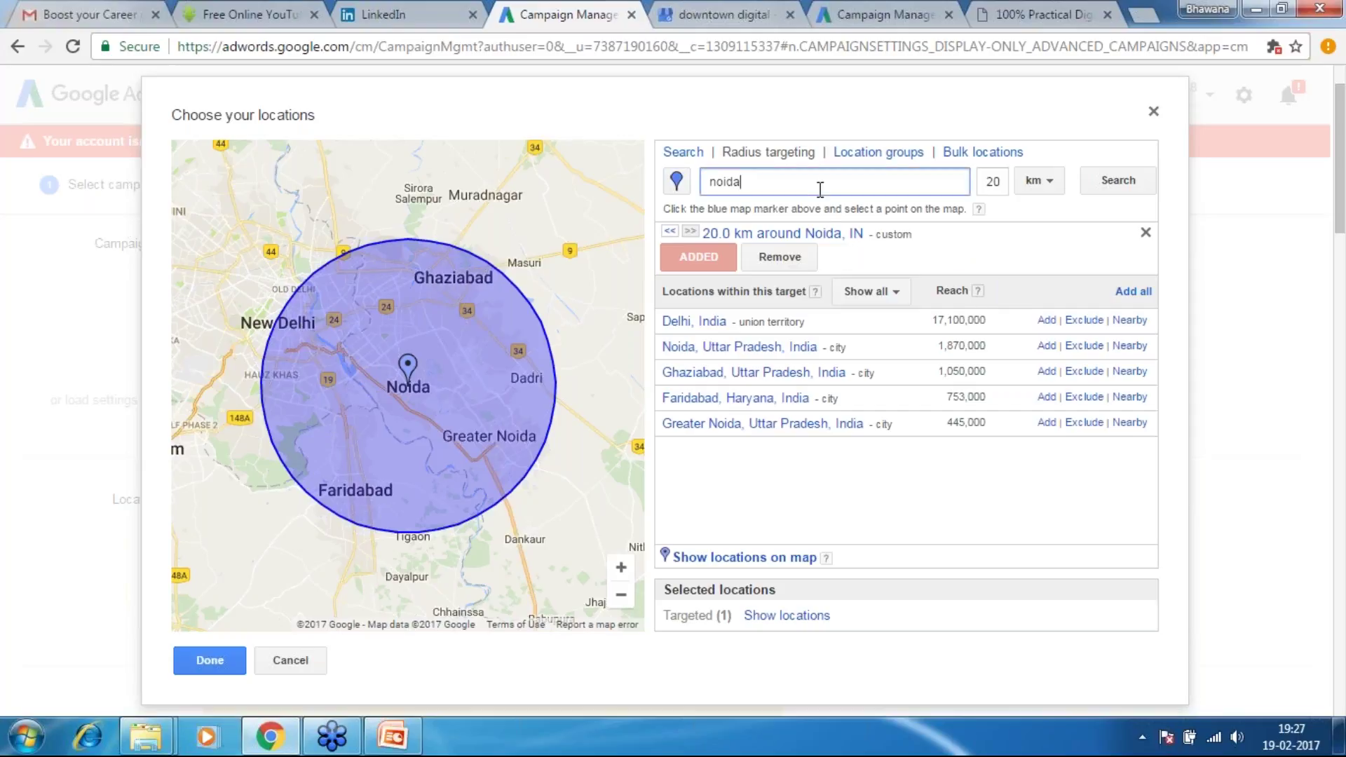
# Search a 20 km radius around Ghaziabad and exclude Ghaziabad and Greater Noida
pyautogui.doubleClick(812, 179)
pyautogui.write('ghaziabad')
pyautogui.press('Return')
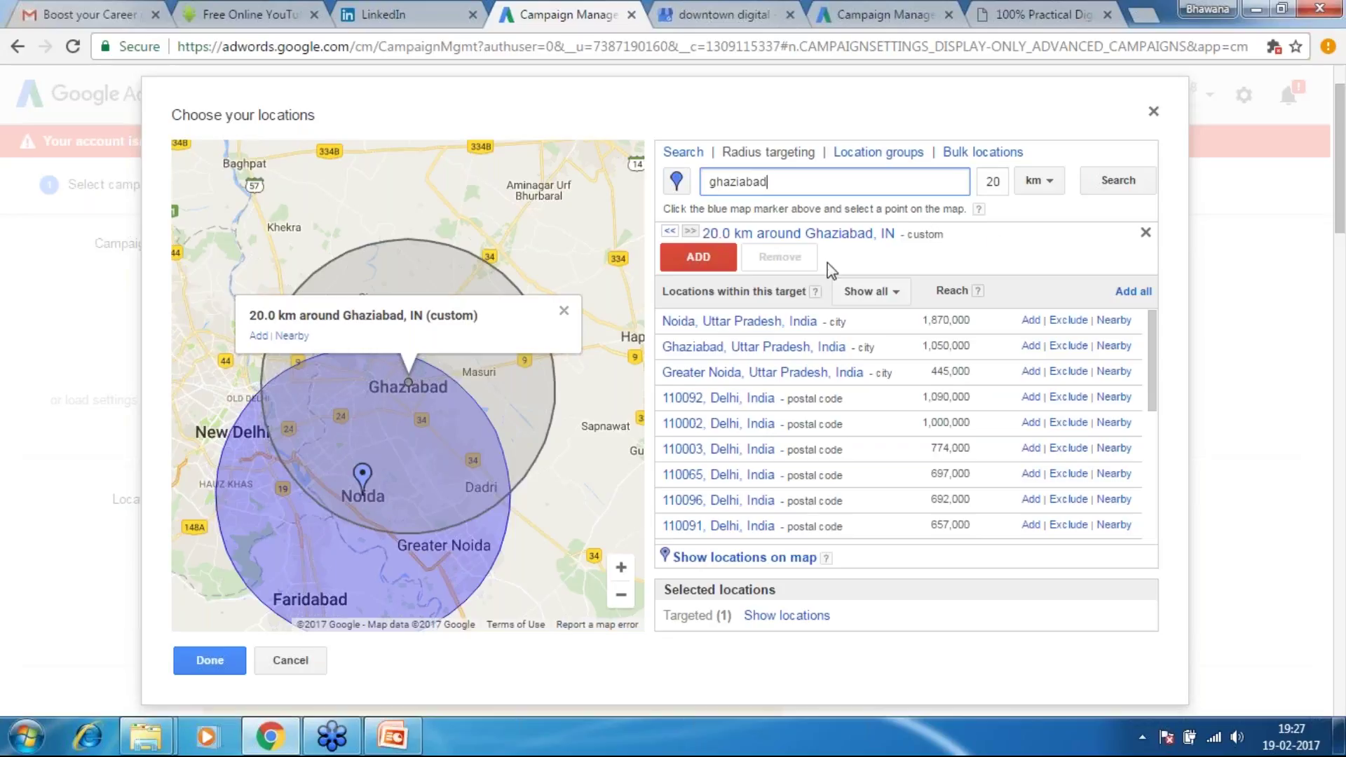
pyautogui.click(1145, 232)
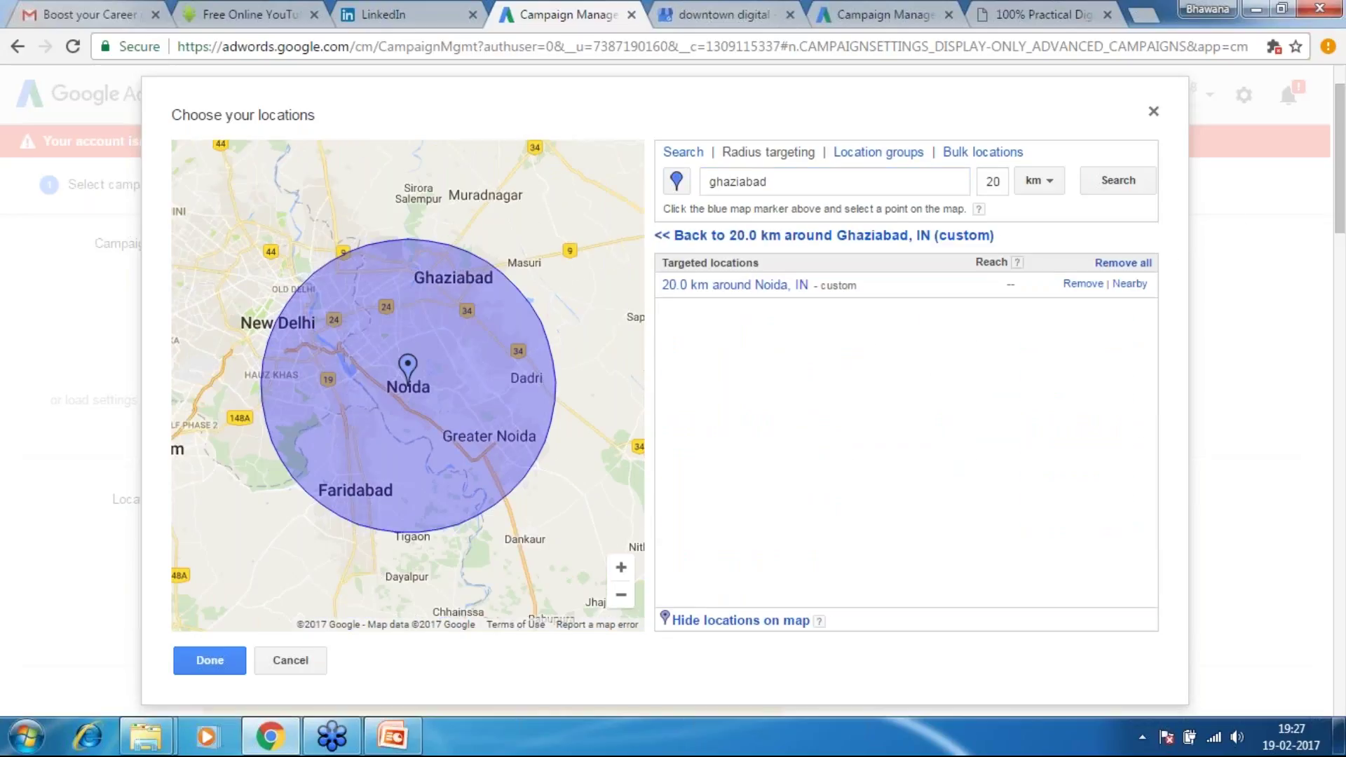
pyautogui.click(754, 186)
pyautogui.press('Return')
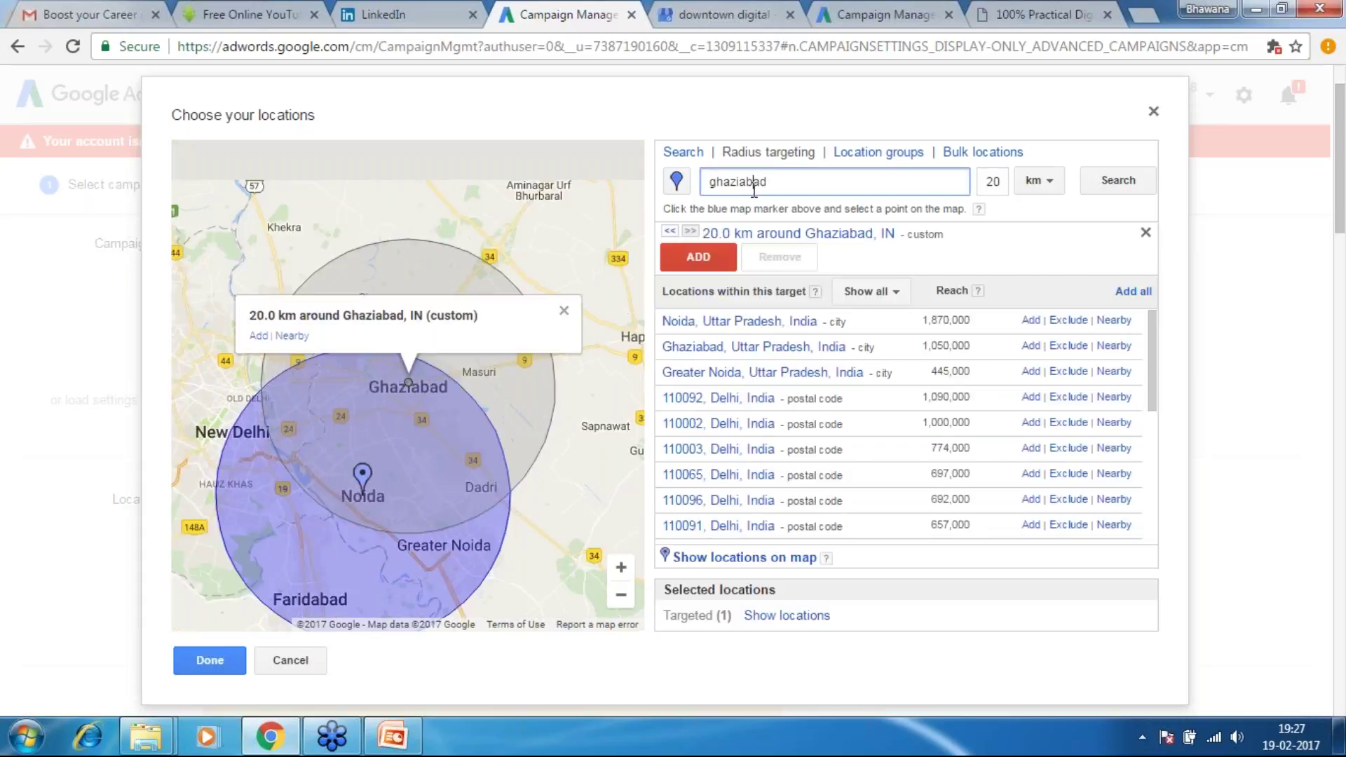
pyautogui.click(1069, 346)
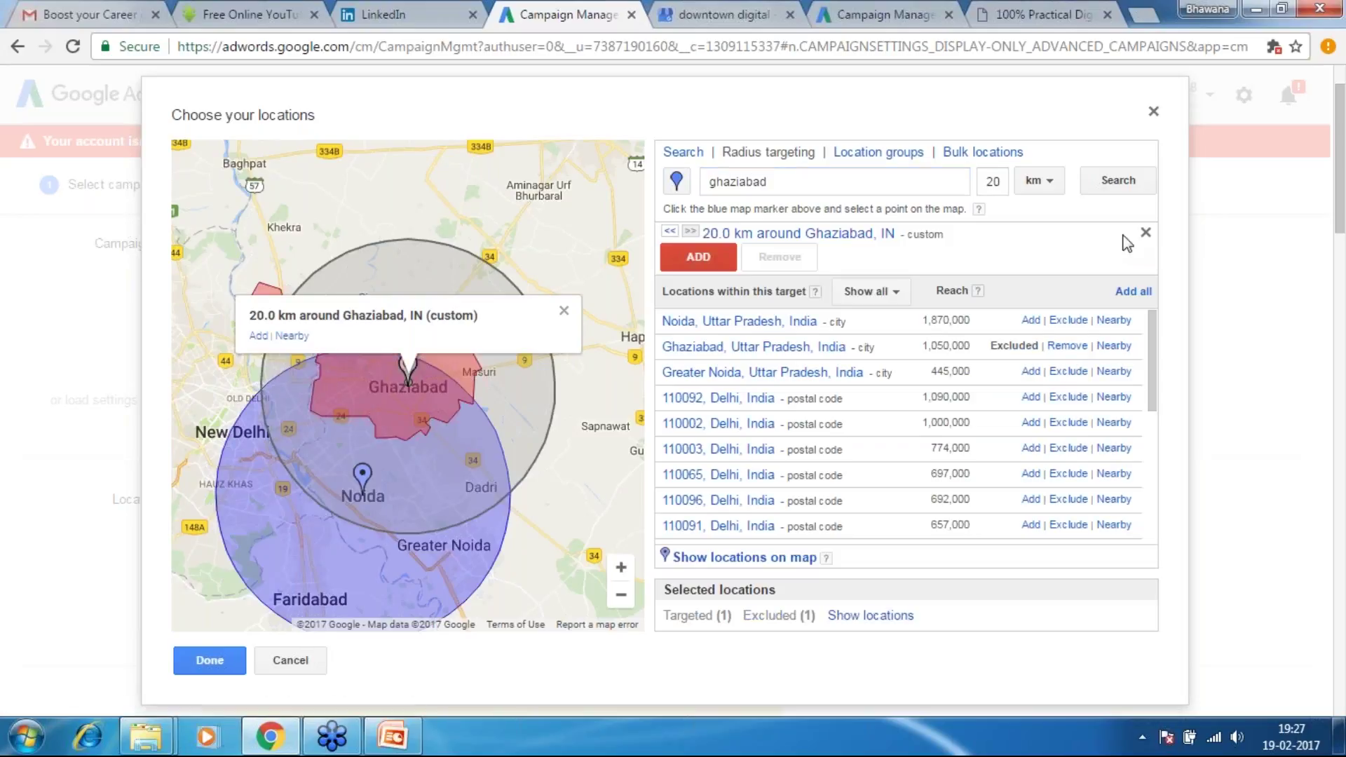
pyautogui.click(1069, 372)
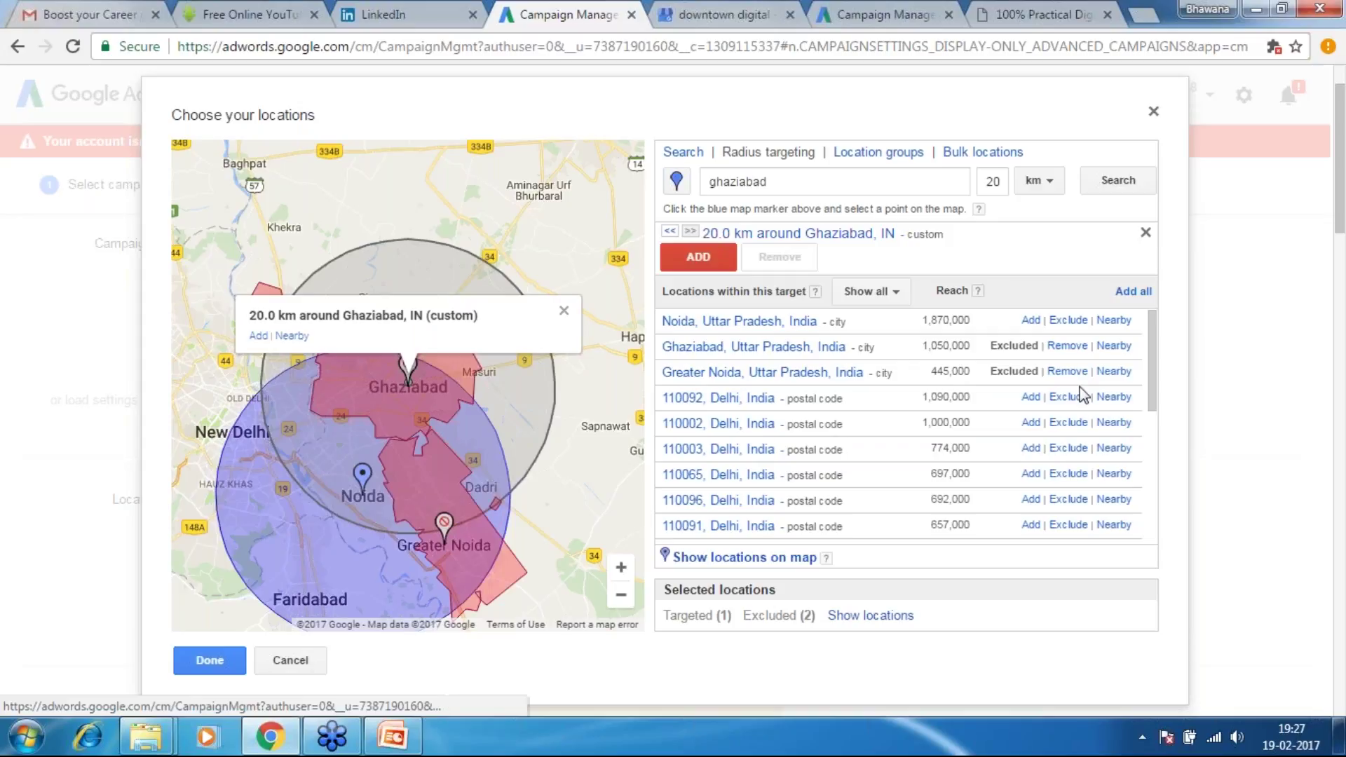
pyautogui.moveTo(1150, 377); pyautogui.dragTo(1153, 337)
# Replace the radius search with 'delhi' to find locations within 20 km of Delhi
pyautogui.click(819, 182)
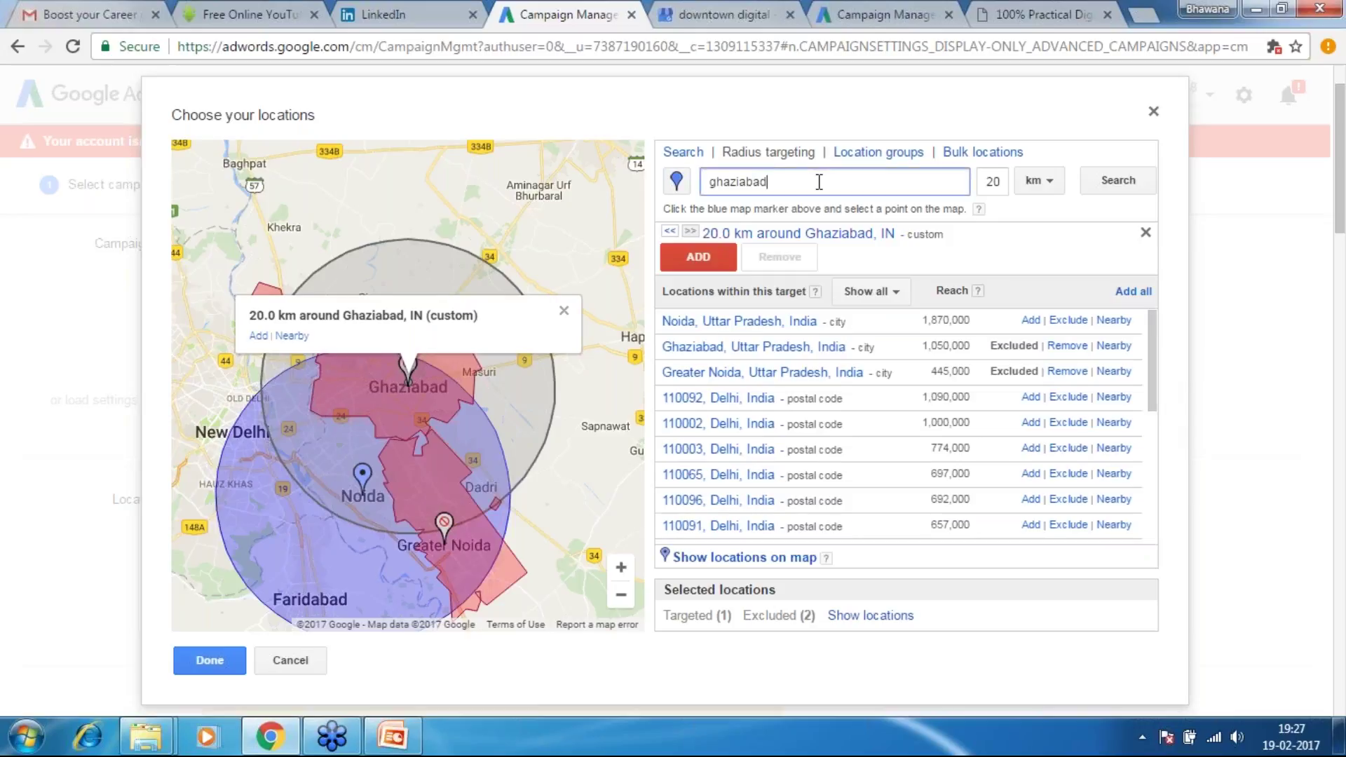
pyautogui.doubleClick(819, 181)
pyautogui.write('delho')
pyautogui.press('BackSpace')
pyautogui.write('i')
pyautogui.press('Return')
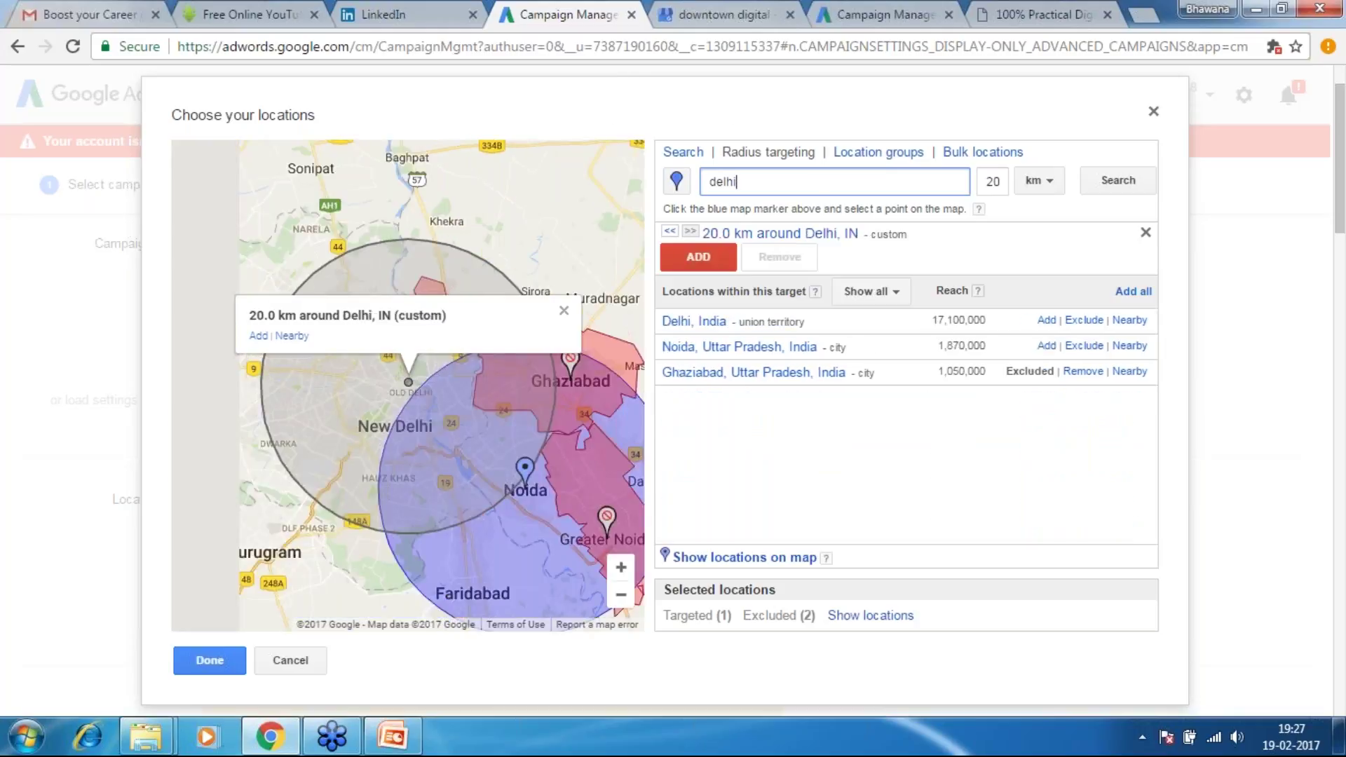
# Exclude Delhi, then search a radius around 'faridabad' and exclude Faridabad too
pyautogui.click(1085, 321)
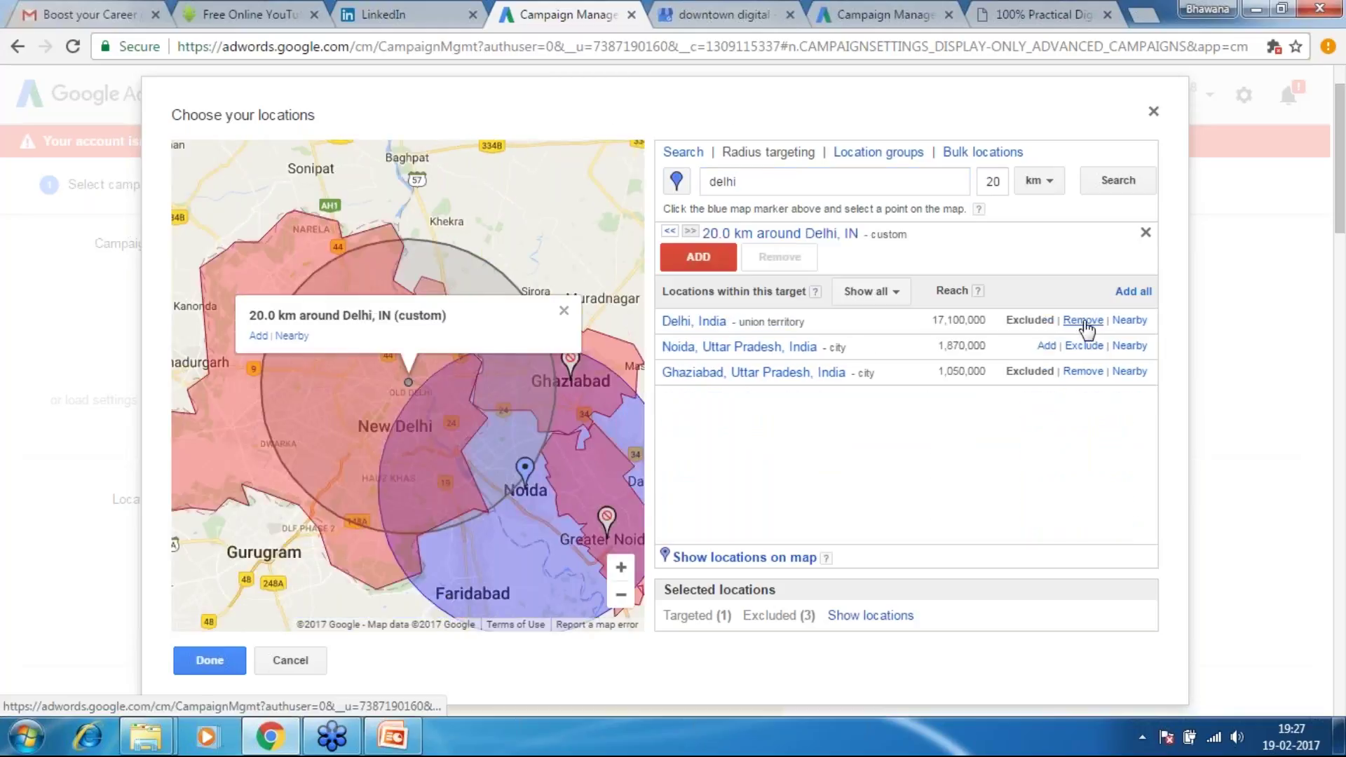
pyautogui.click(1146, 232)
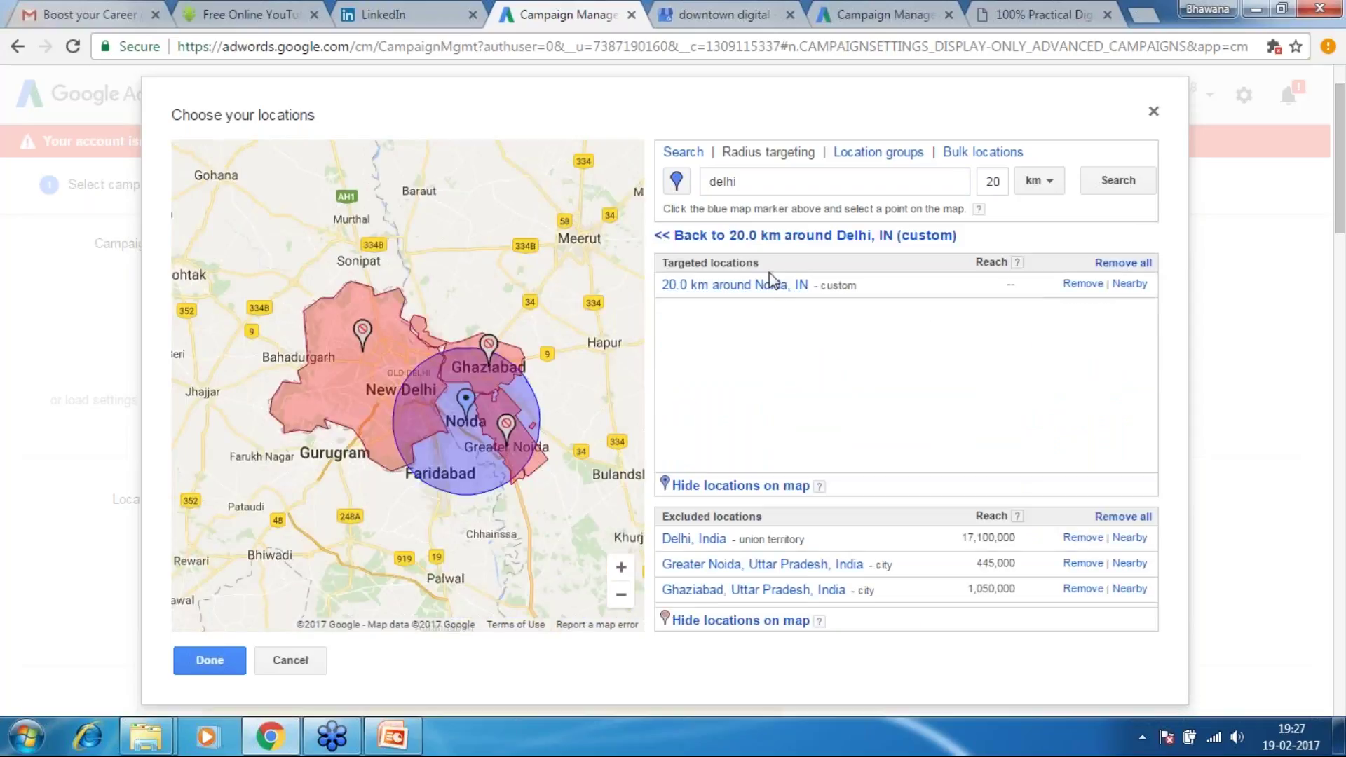
pyautogui.click(768, 183)
pyautogui.press('BackSpace')
pyautogui.press('BackSpace')
pyautogui.press('BackSpace')
pyautogui.press('BackSpace')
pyautogui.press('BackSpace')
pyautogui.write('faridabad')
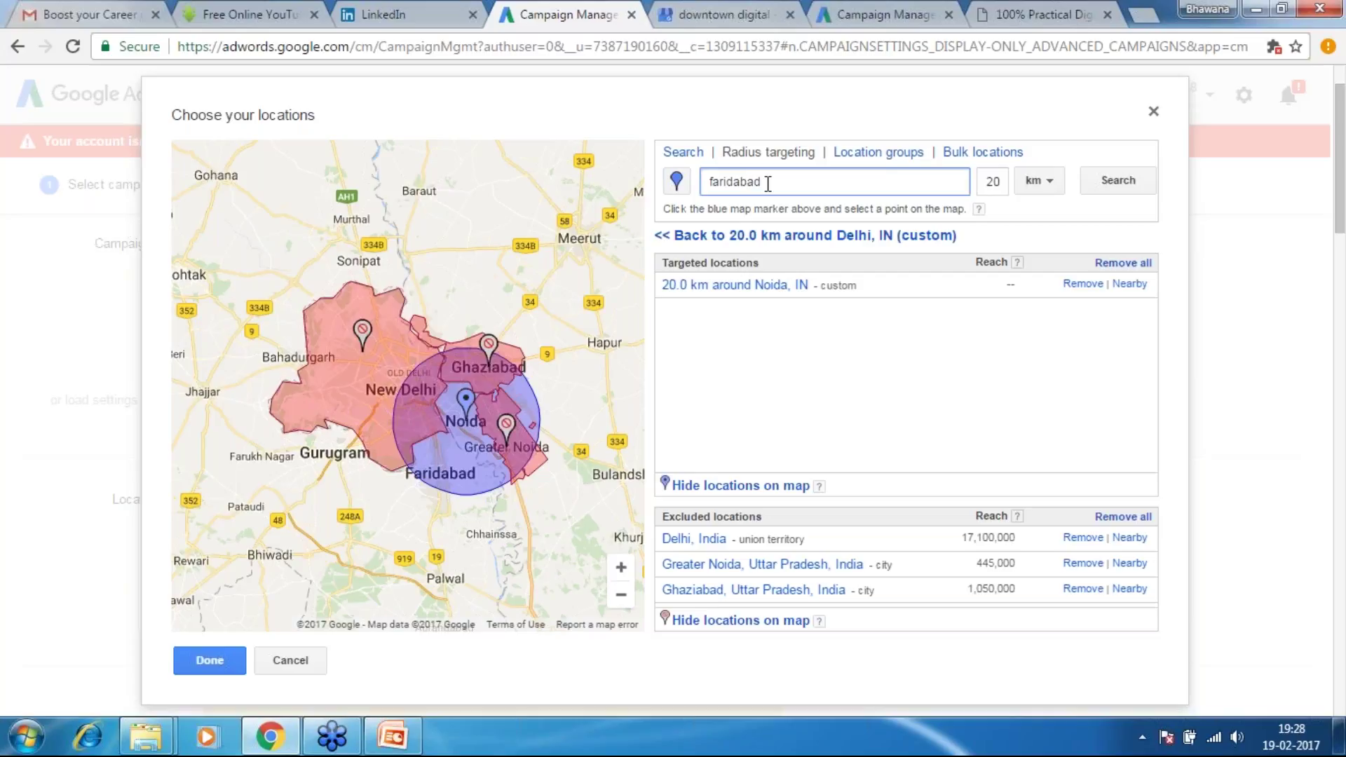
pyautogui.press('Return')
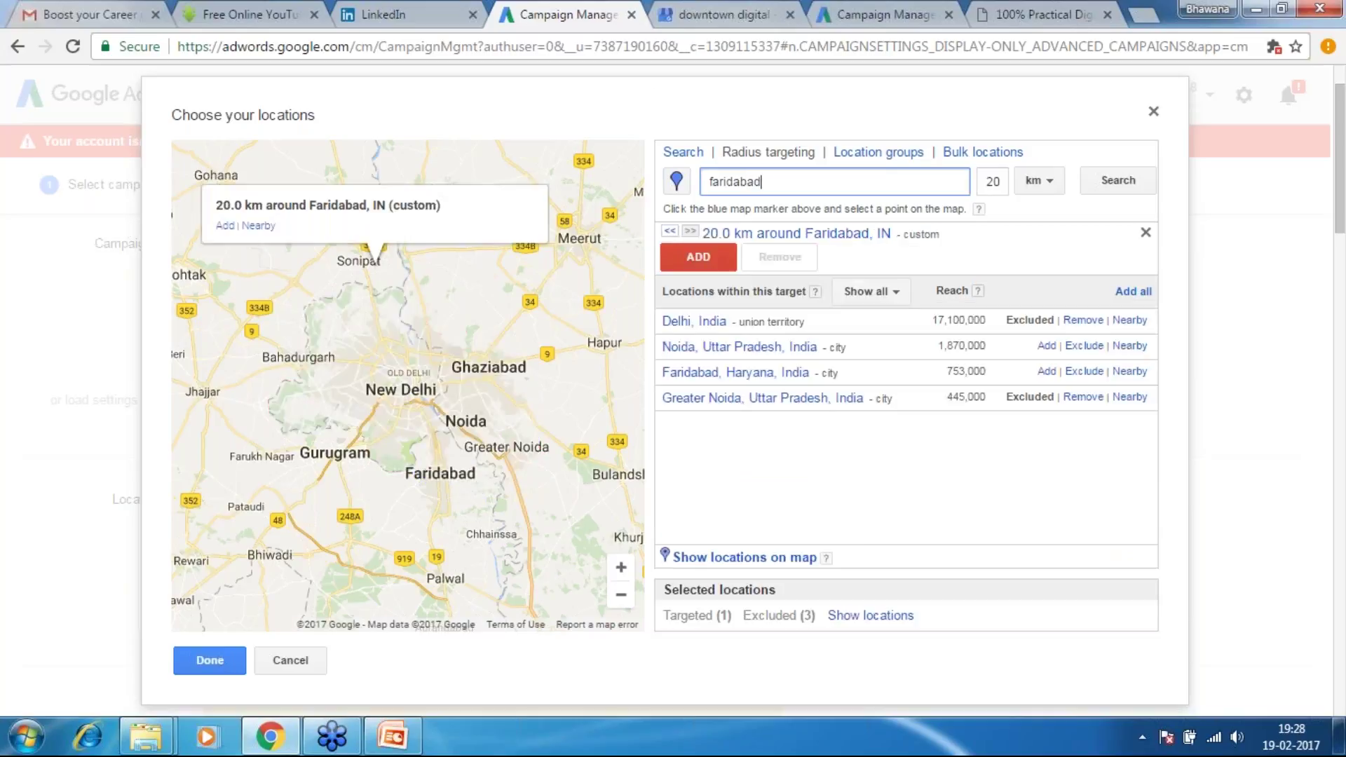
pyautogui.click(1083, 372)
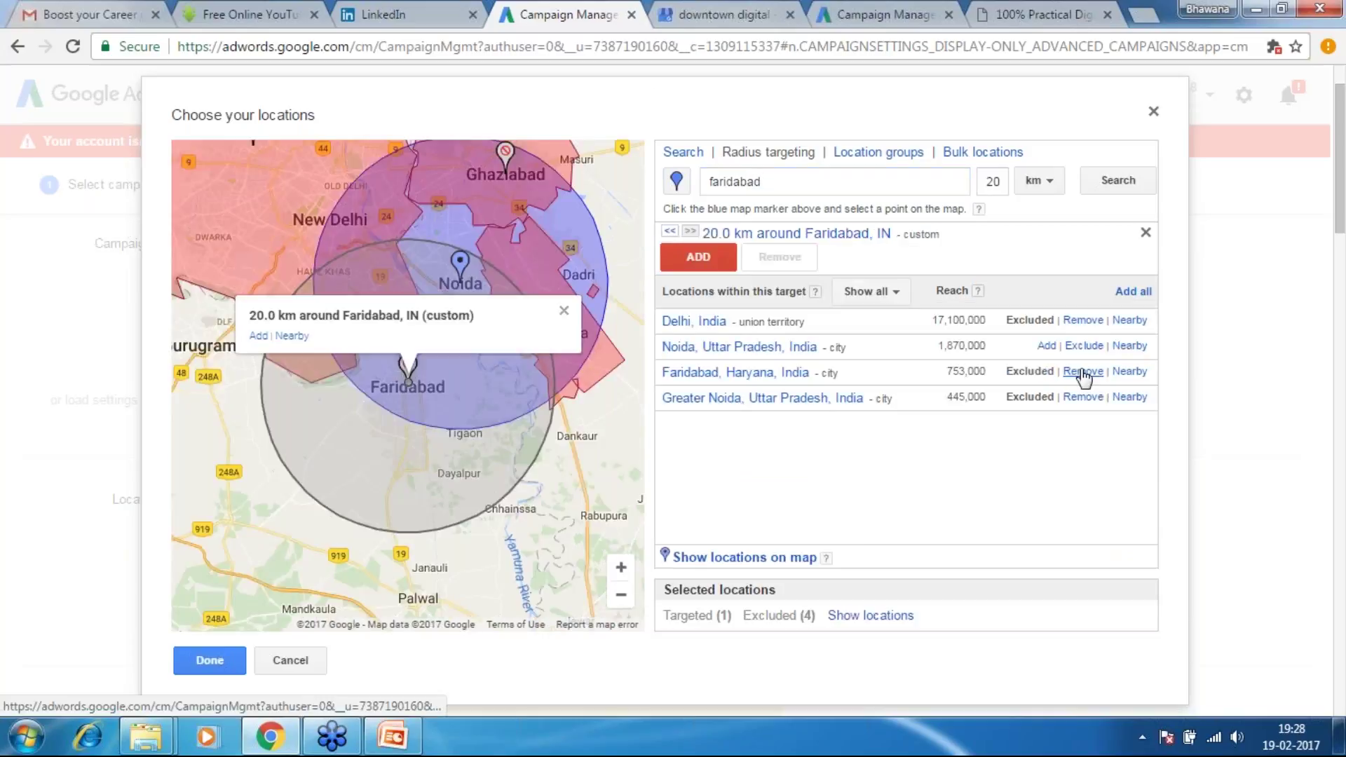
pyautogui.click(871, 615)
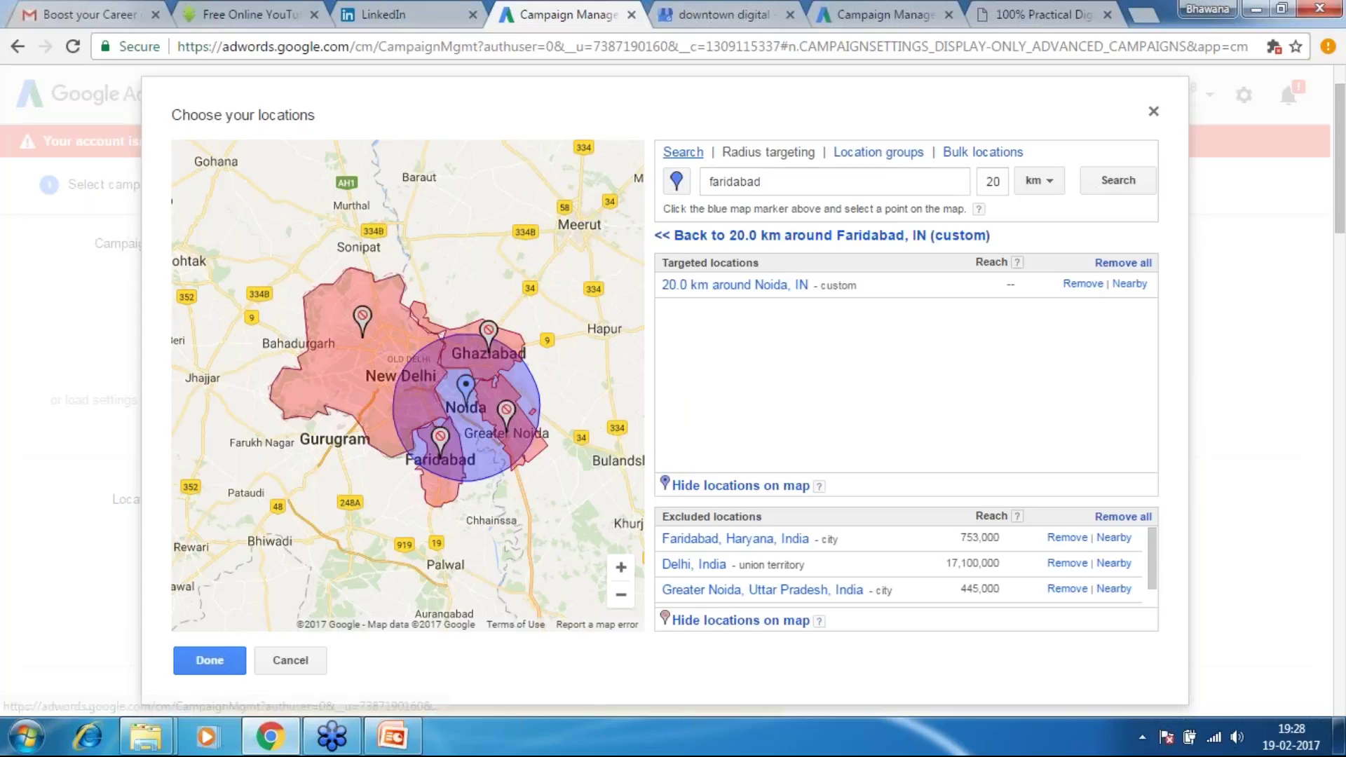
# Remove the Noida radius target and all exclusions, cancel, and reopen Advanced location search
pyautogui.click(684, 153)
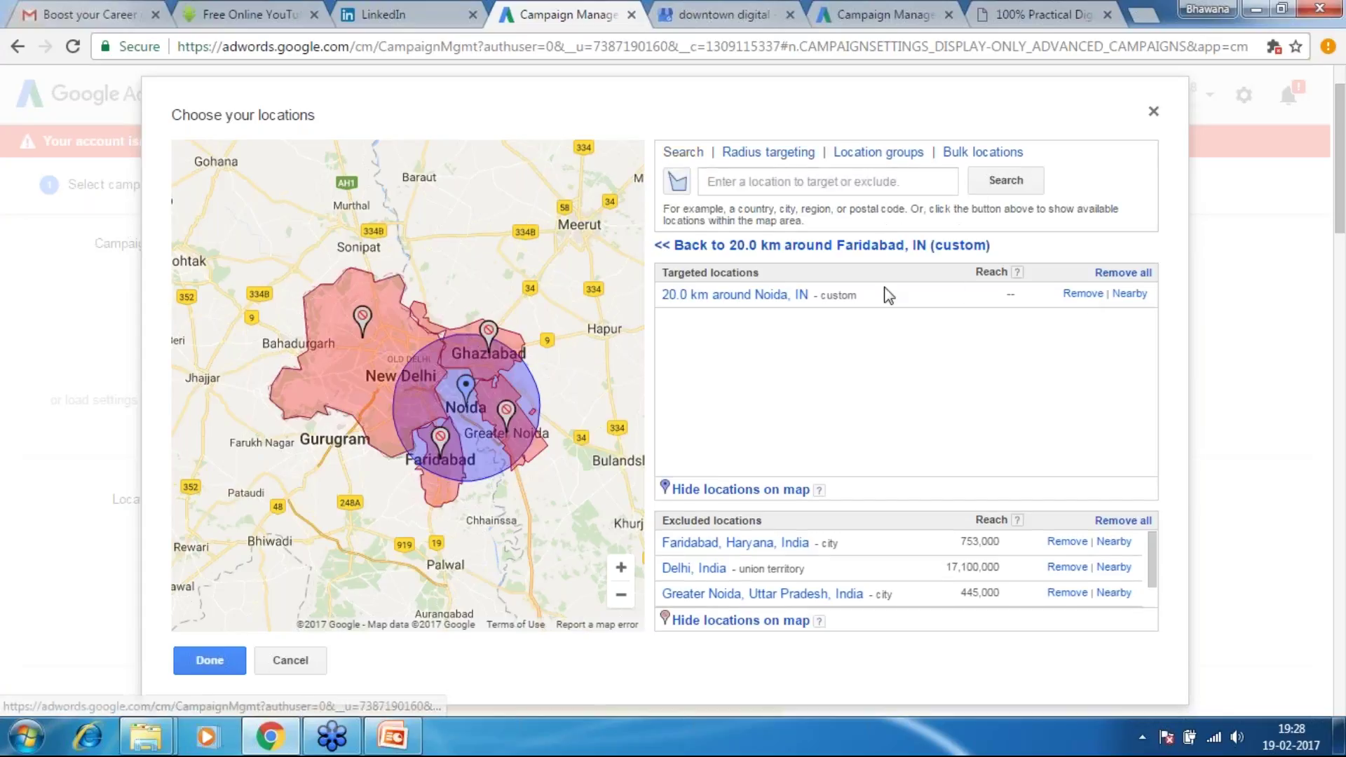
pyautogui.click(1084, 293)
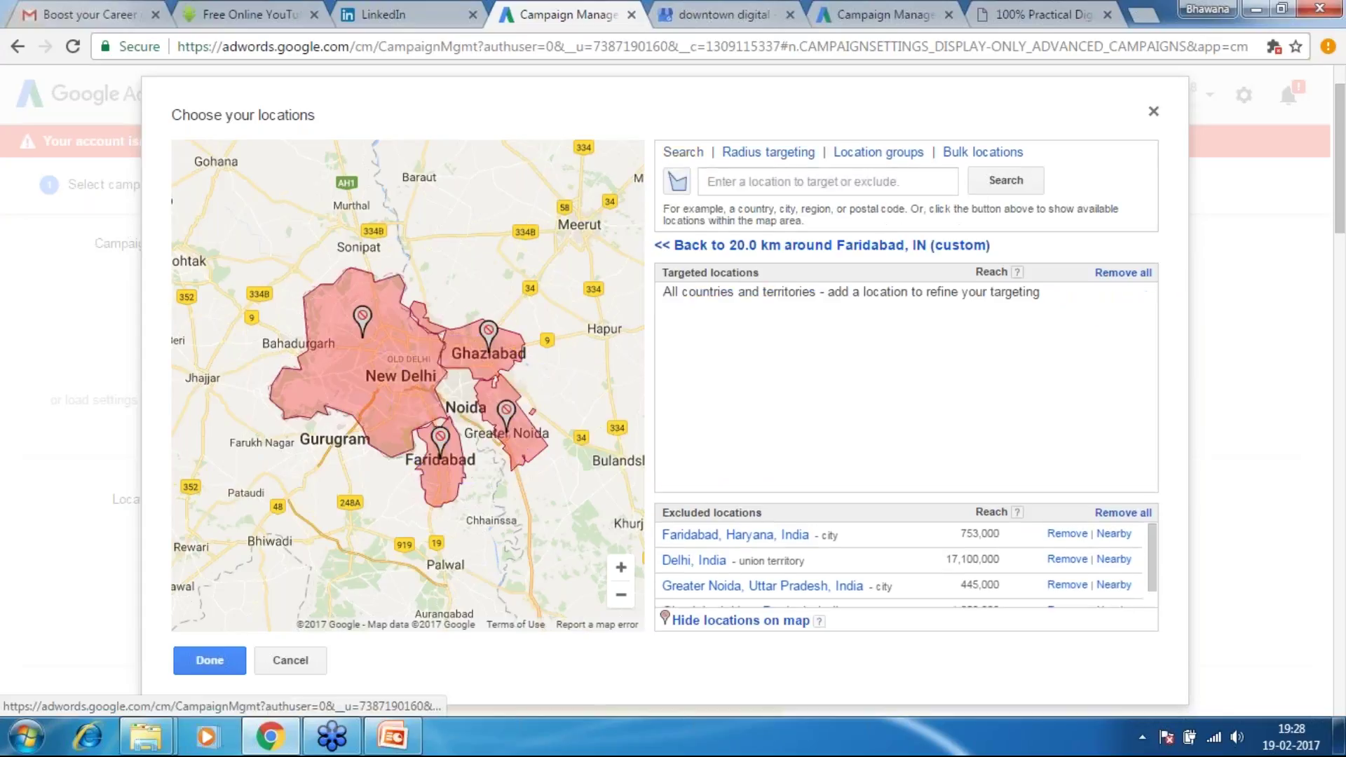
pyautogui.click(1130, 273)
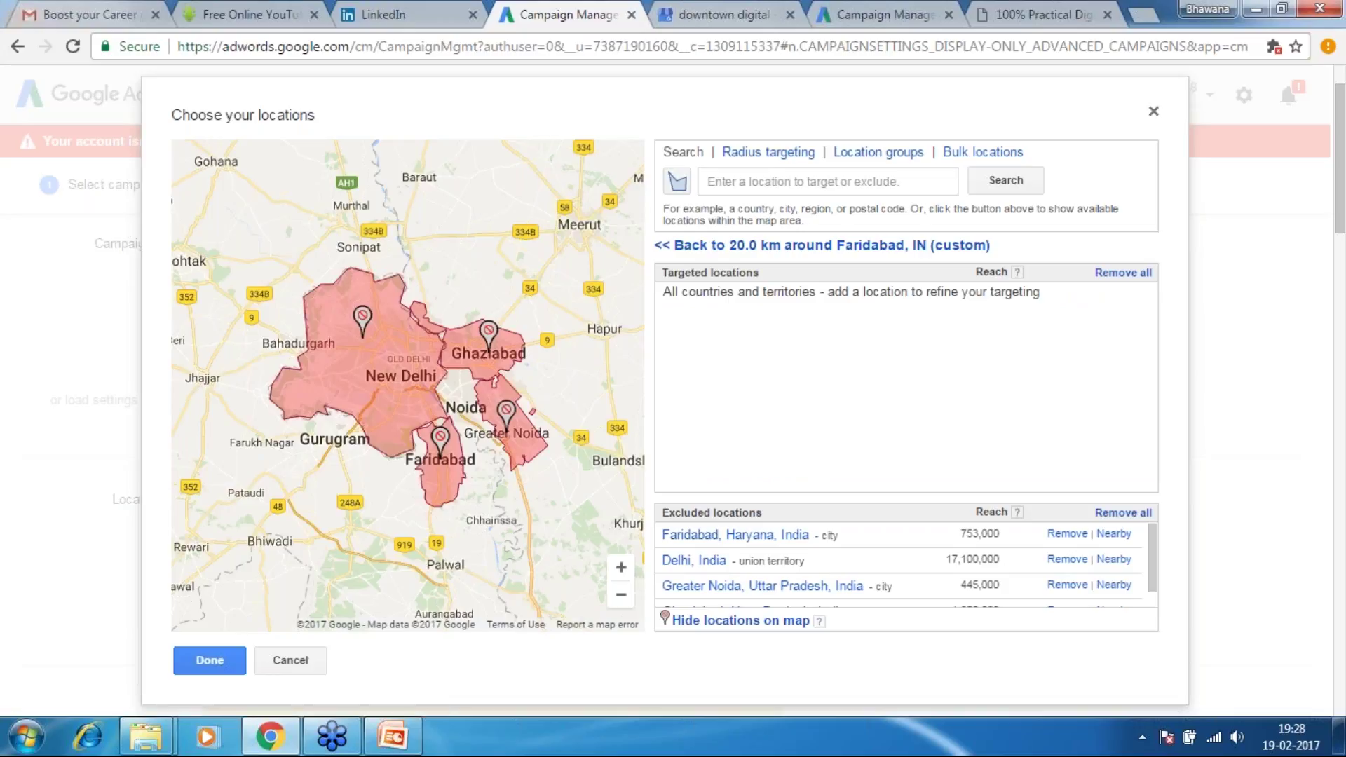
pyautogui.click(290, 660)
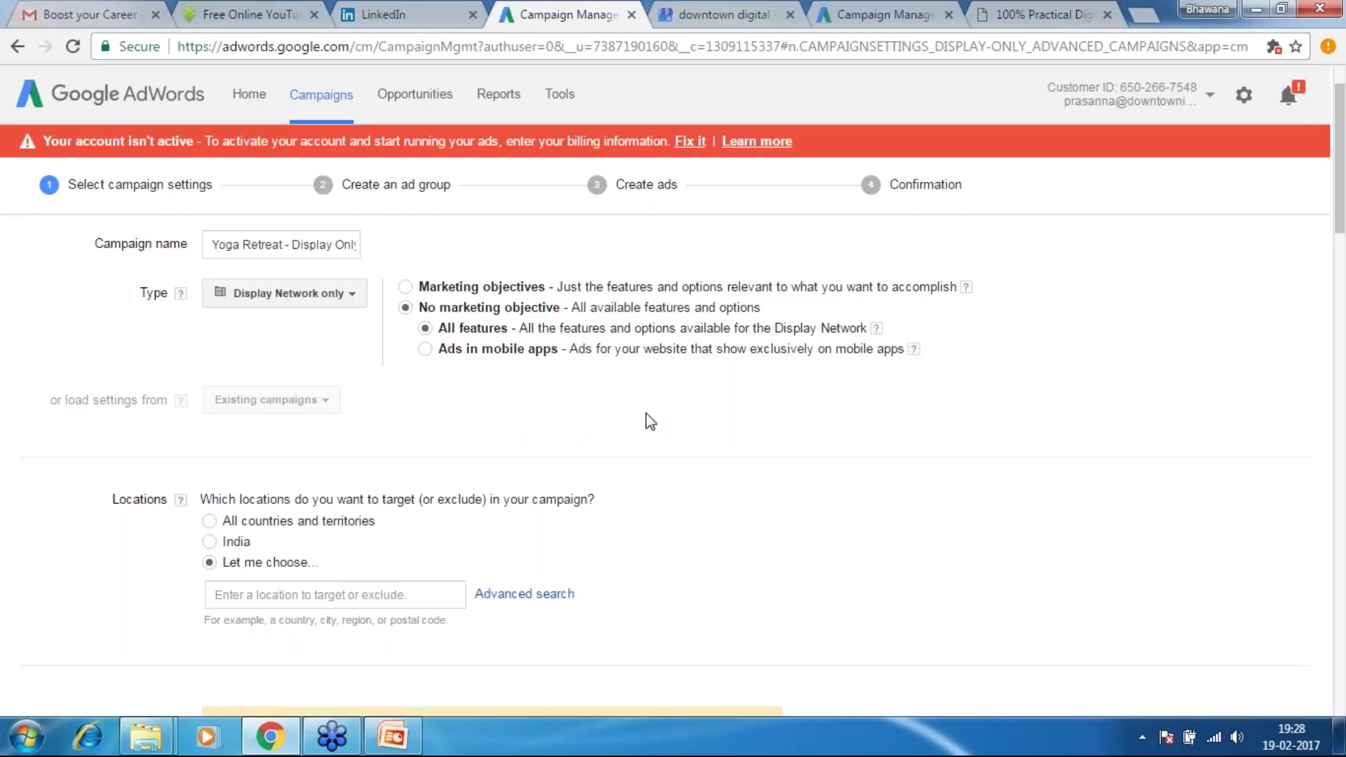
pyautogui.scroll(-1, 651, 420)
pyautogui.scroll(-2, 646, 421)
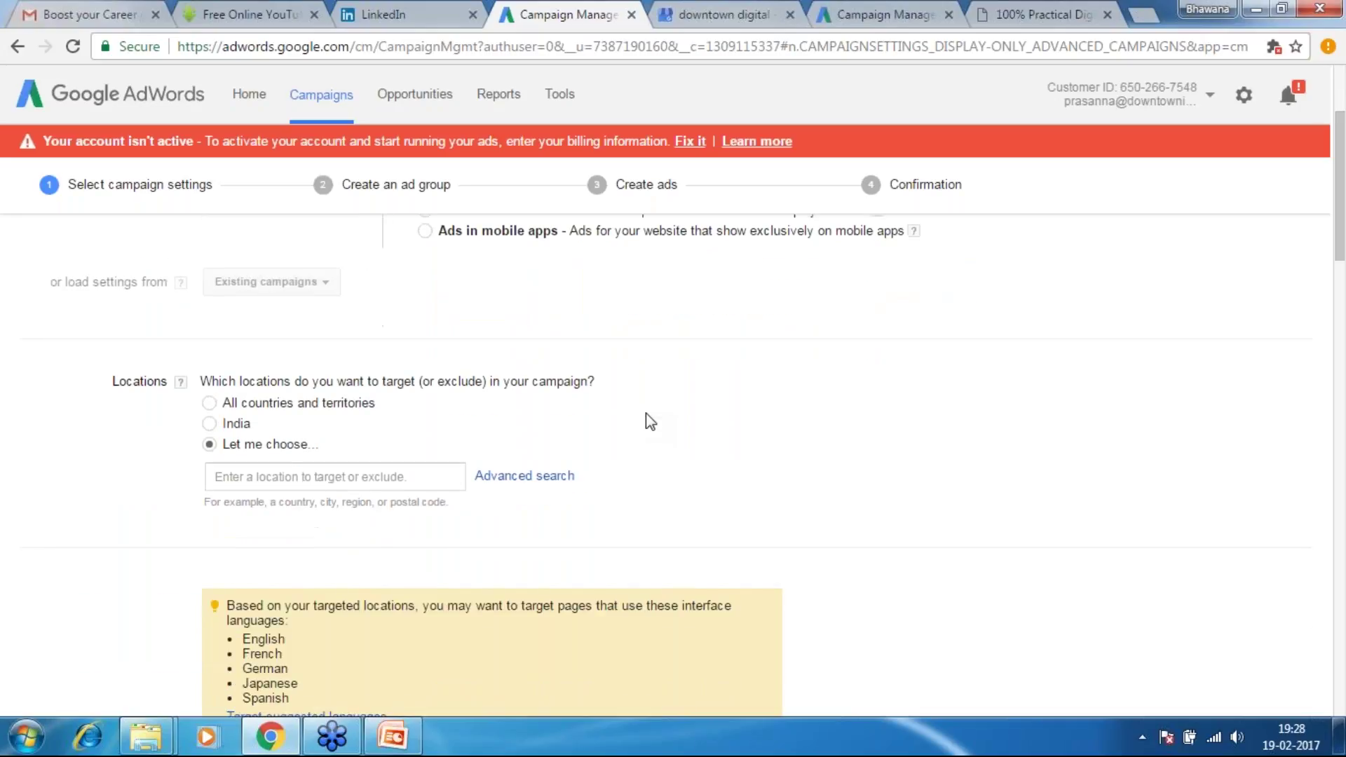
pyautogui.click(525, 476)
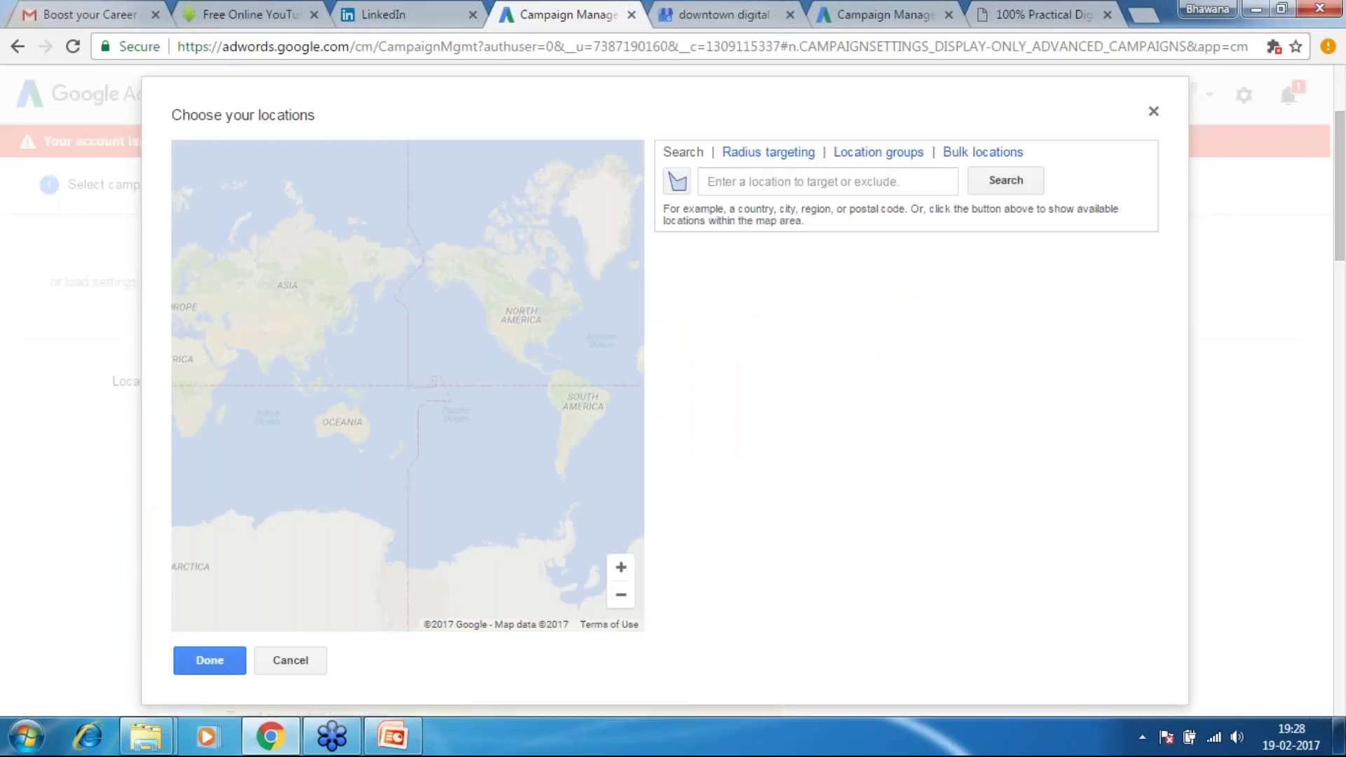
# Search 'unit', add United Kingdom as the only target, and confirm with Done
pyautogui.click(812, 184)
pyautogui.write('unit')
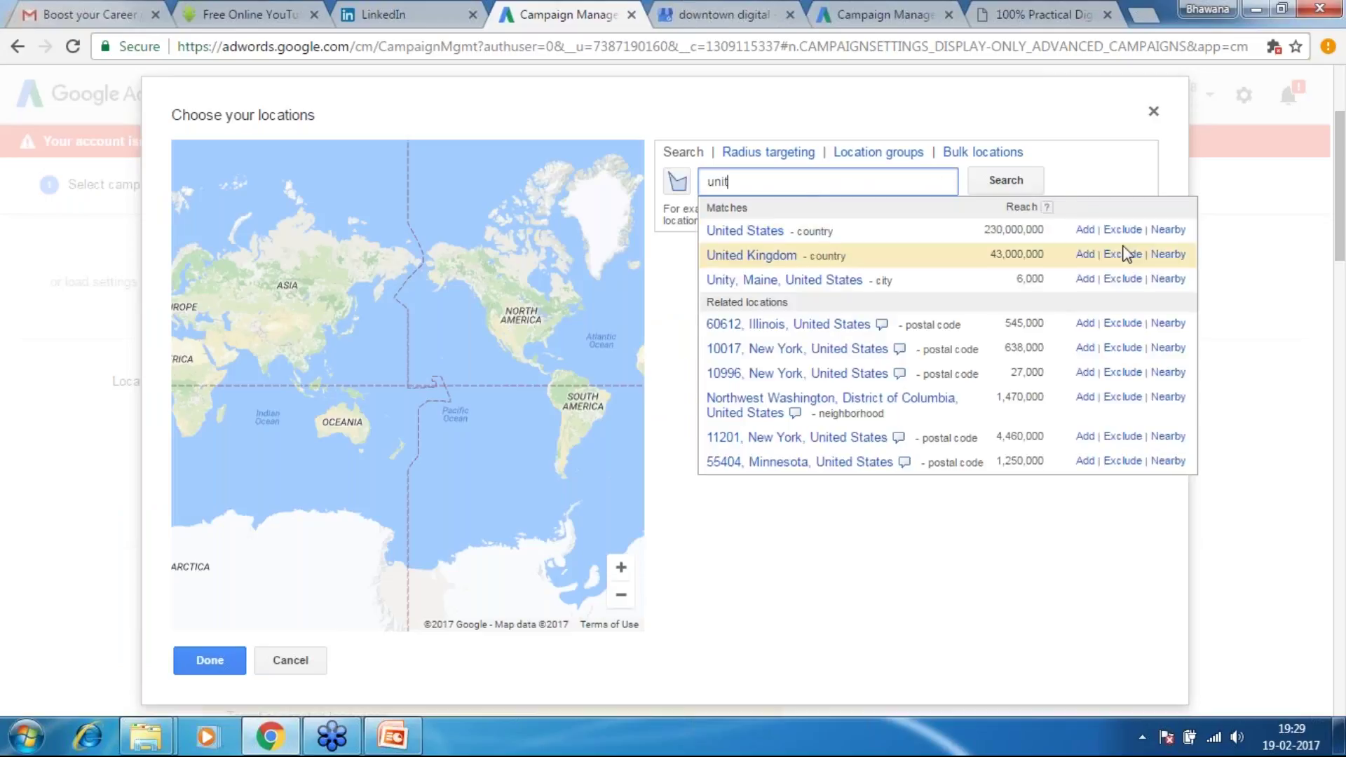
pyautogui.click(1085, 255)
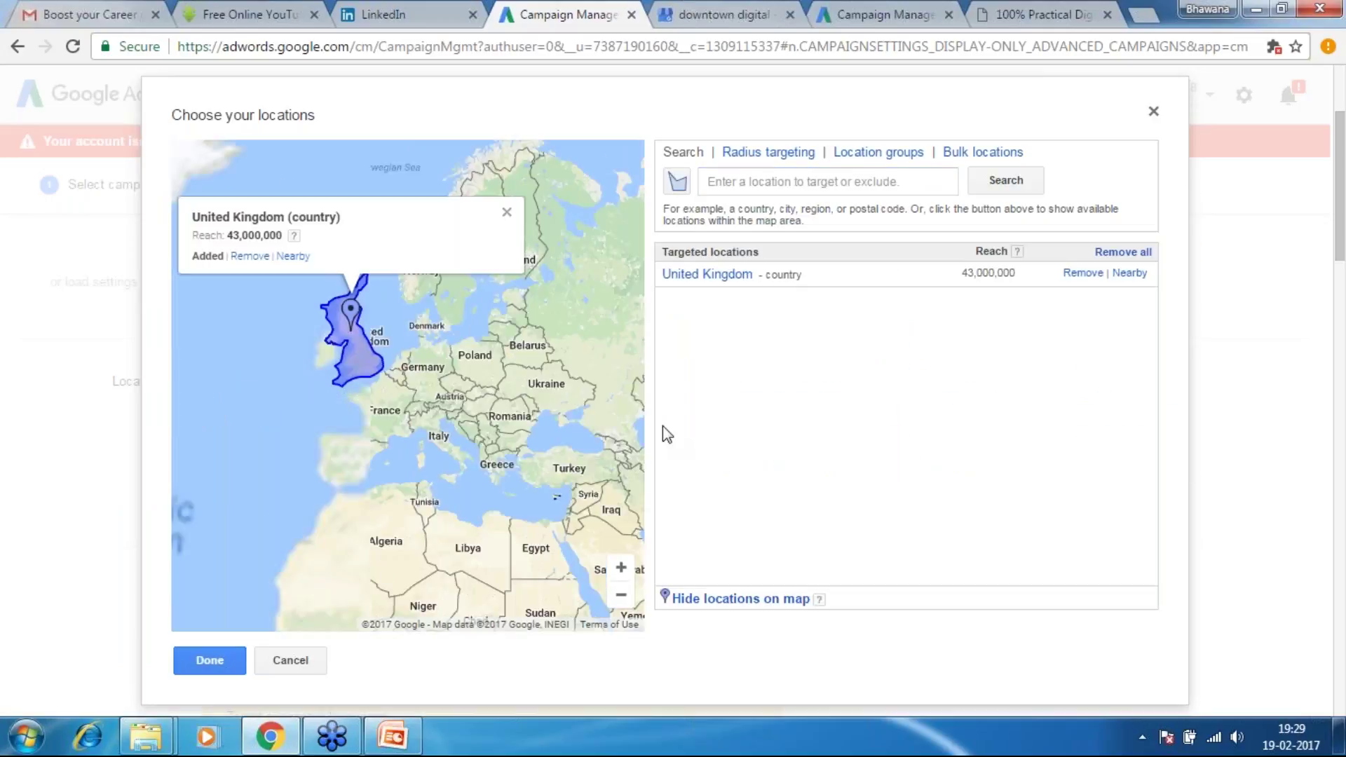
pyautogui.click(220, 673)
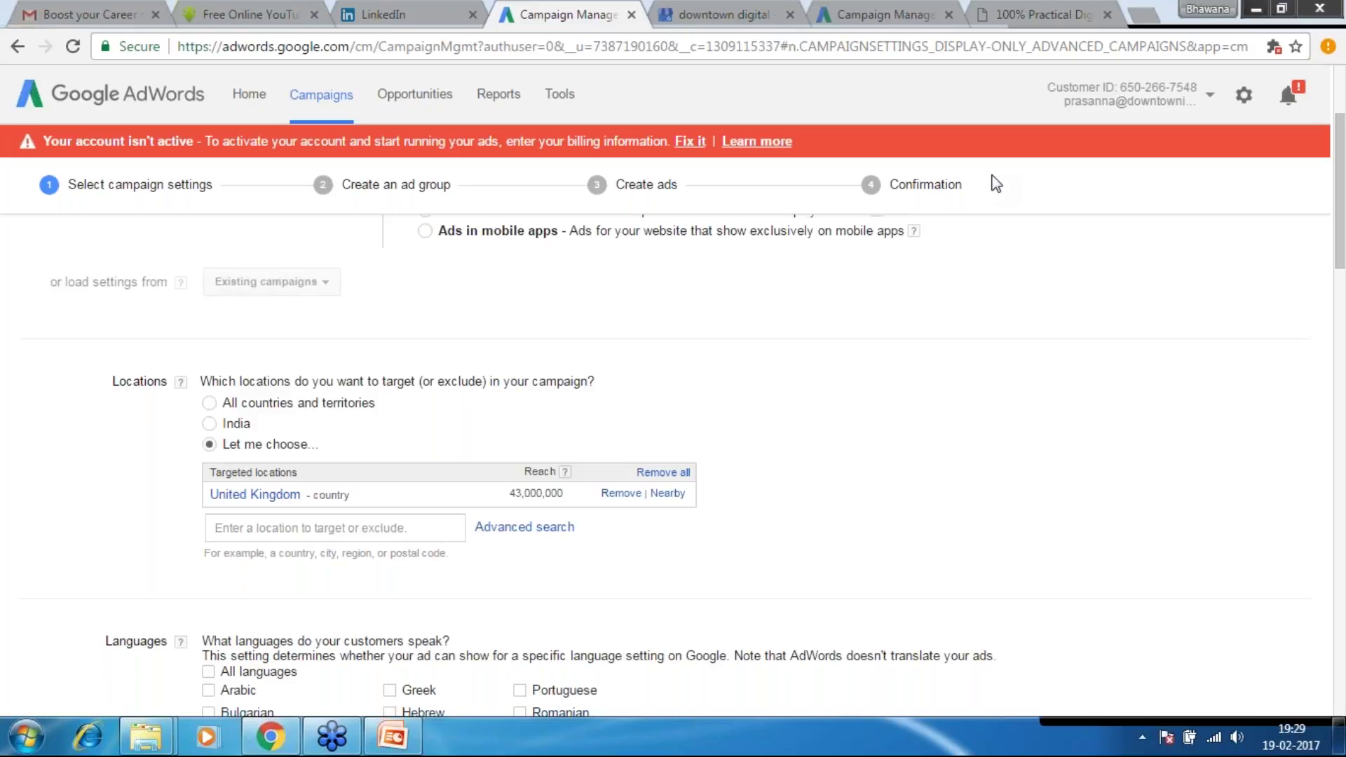
# Scroll past the call extension's phone panel down to the Advanced settings section
pyautogui.scroll(-1, 61, 491)
pyautogui.scroll(-7, 61, 491)
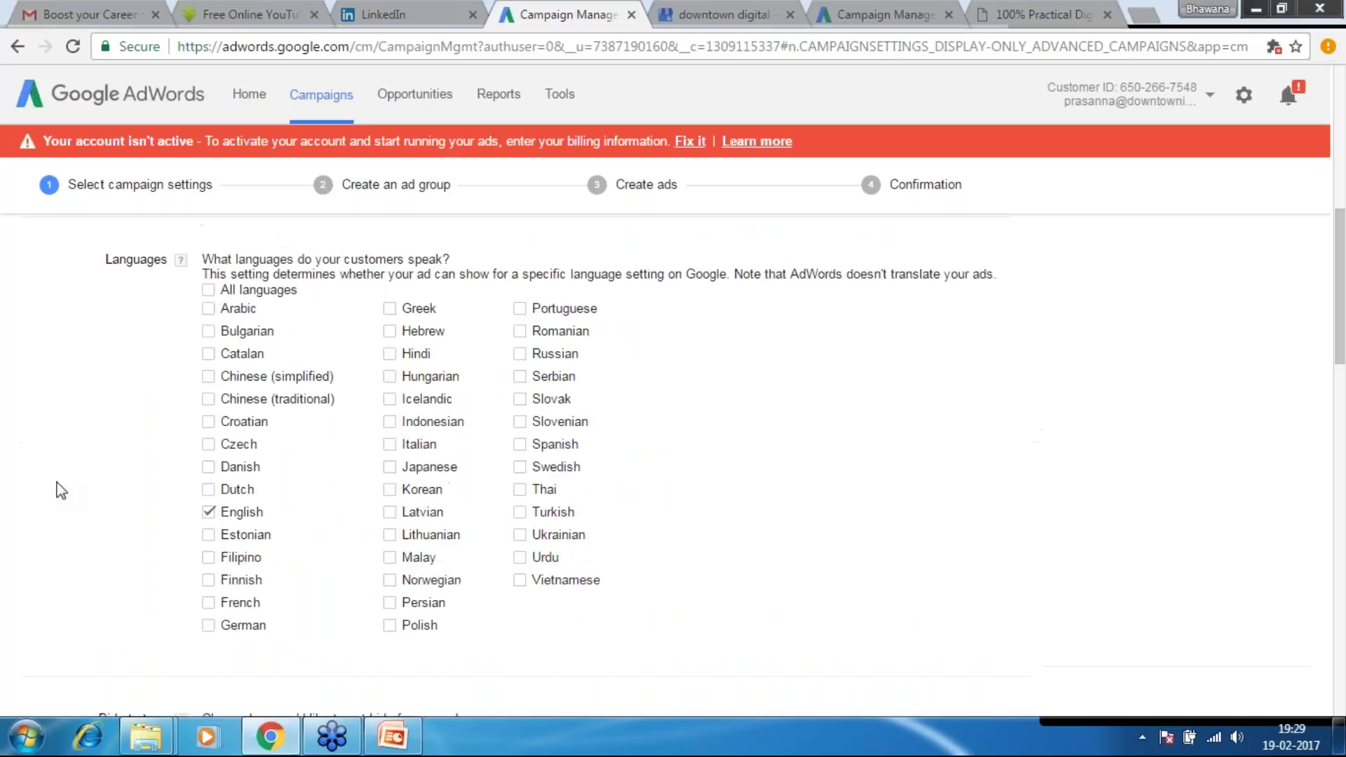
pyautogui.scroll(-3, 60, 489)
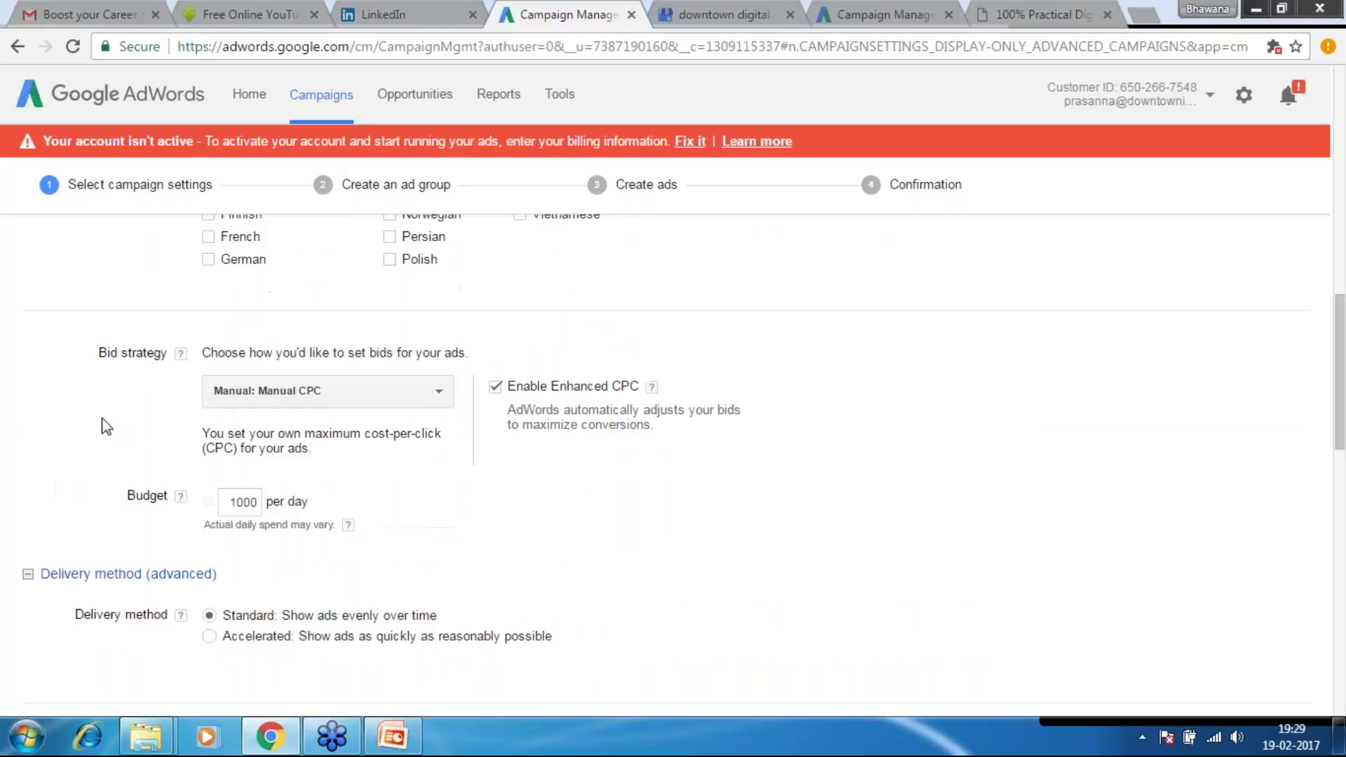
pyautogui.scroll(-2, 321, 407)
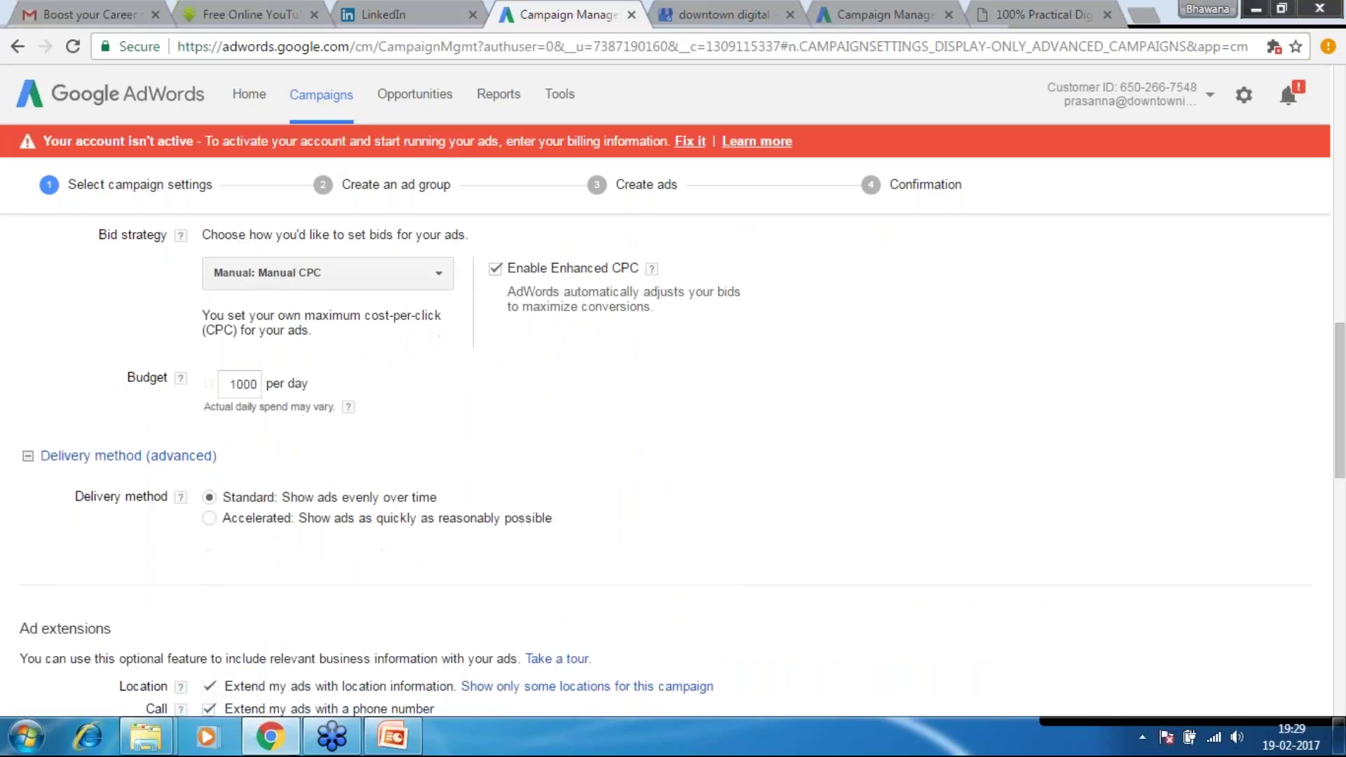
pyautogui.scroll(-2, 183, 389)
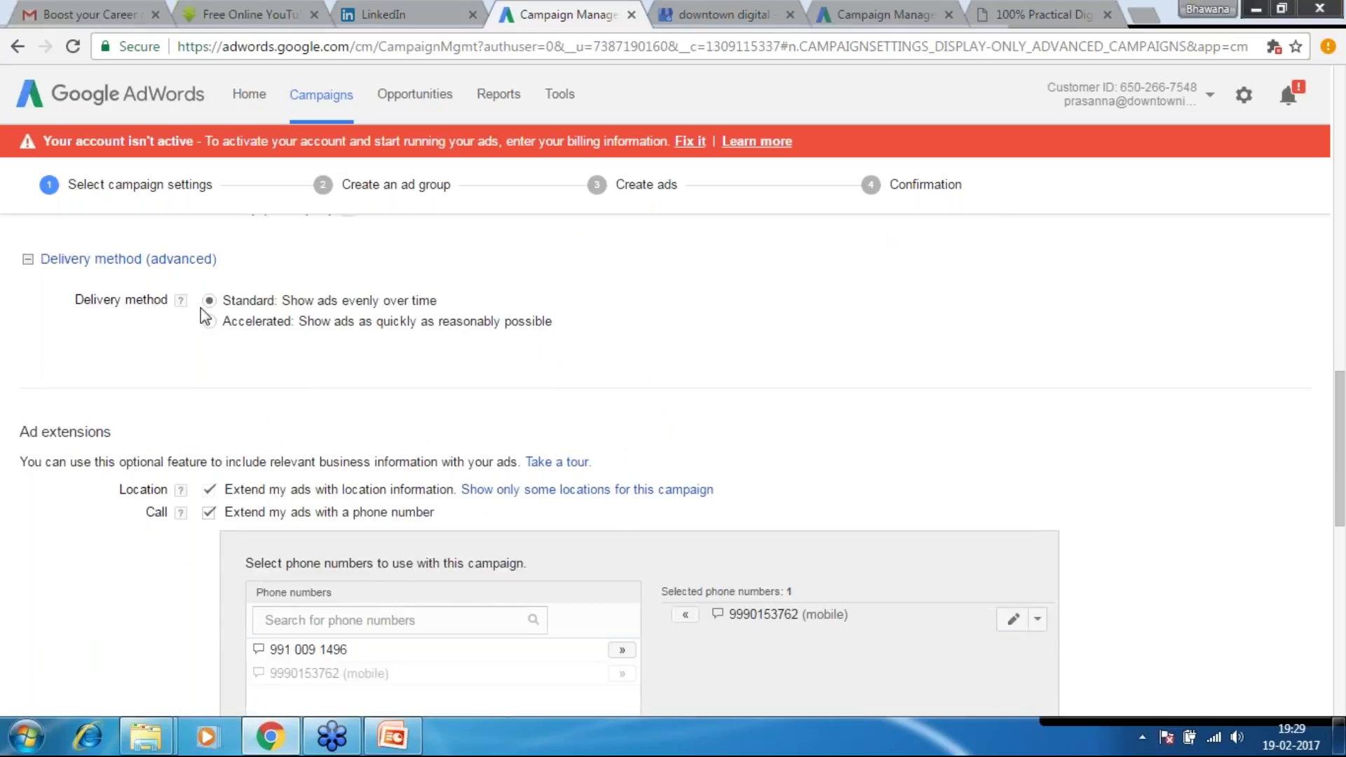
pyautogui.scroll(-1, 191, 383)
pyautogui.scroll(-2, 191, 383)
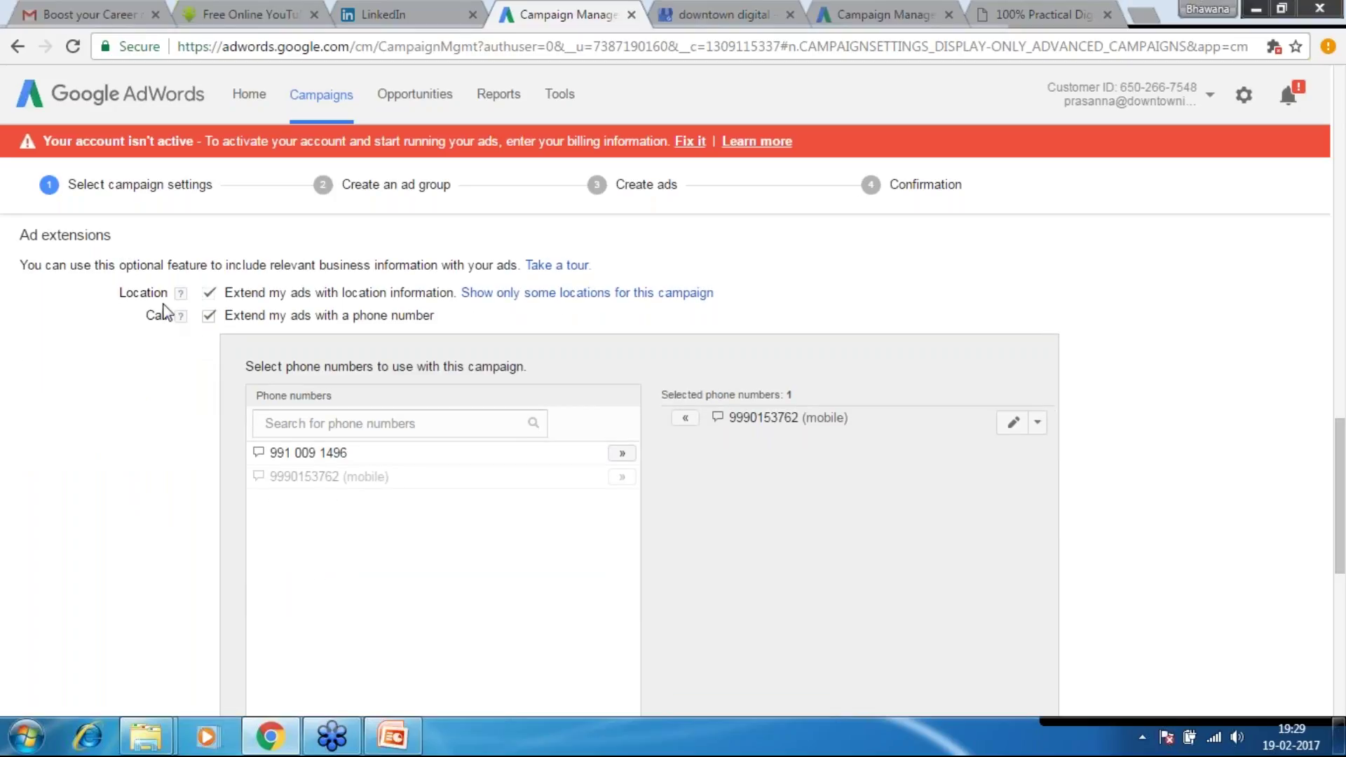
pyautogui.scroll(-1, 163, 311)
pyautogui.scroll(-2, 213, 350)
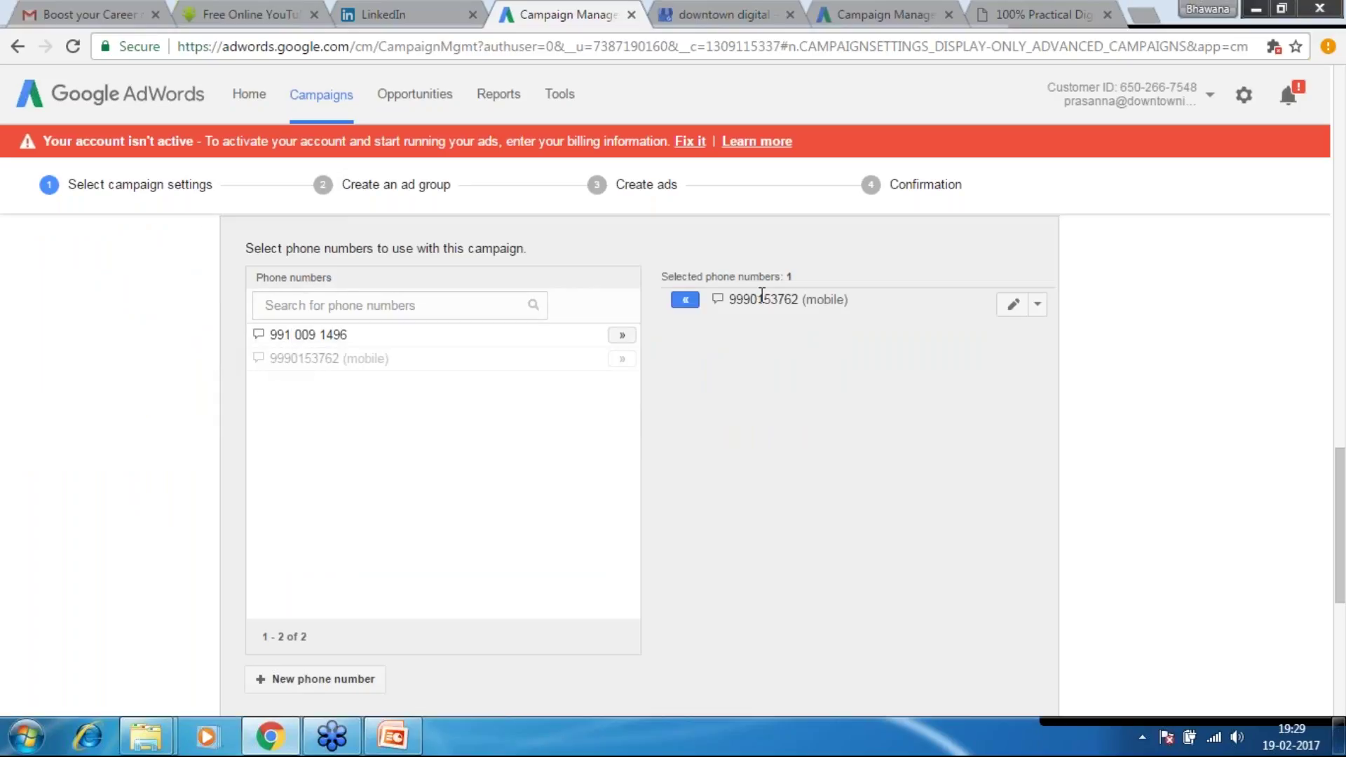
pyautogui.scroll(-1, 764, 294)
pyautogui.scroll(-10, 769, 302)
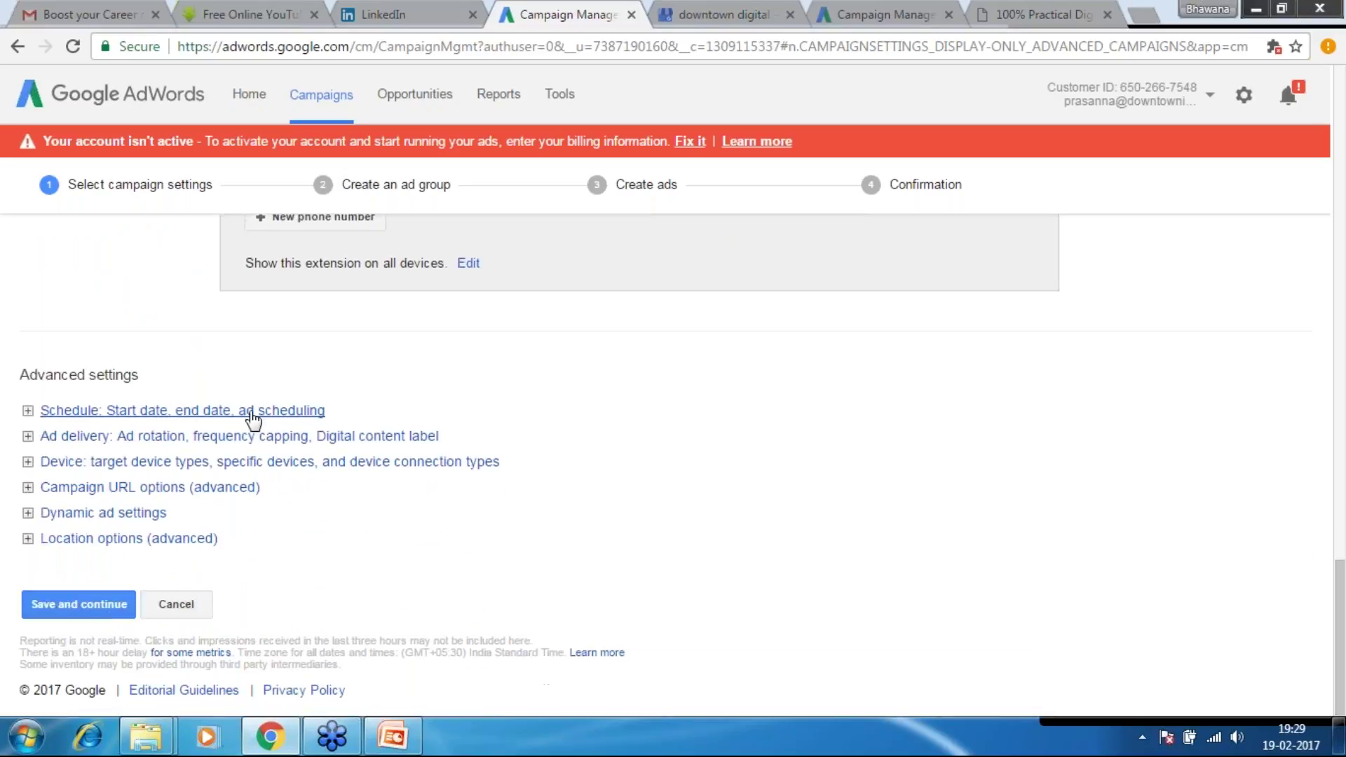
# In the Schedule settings, give the campaign a specific end date of Feb 25, 2017
pyautogui.click(251, 413)
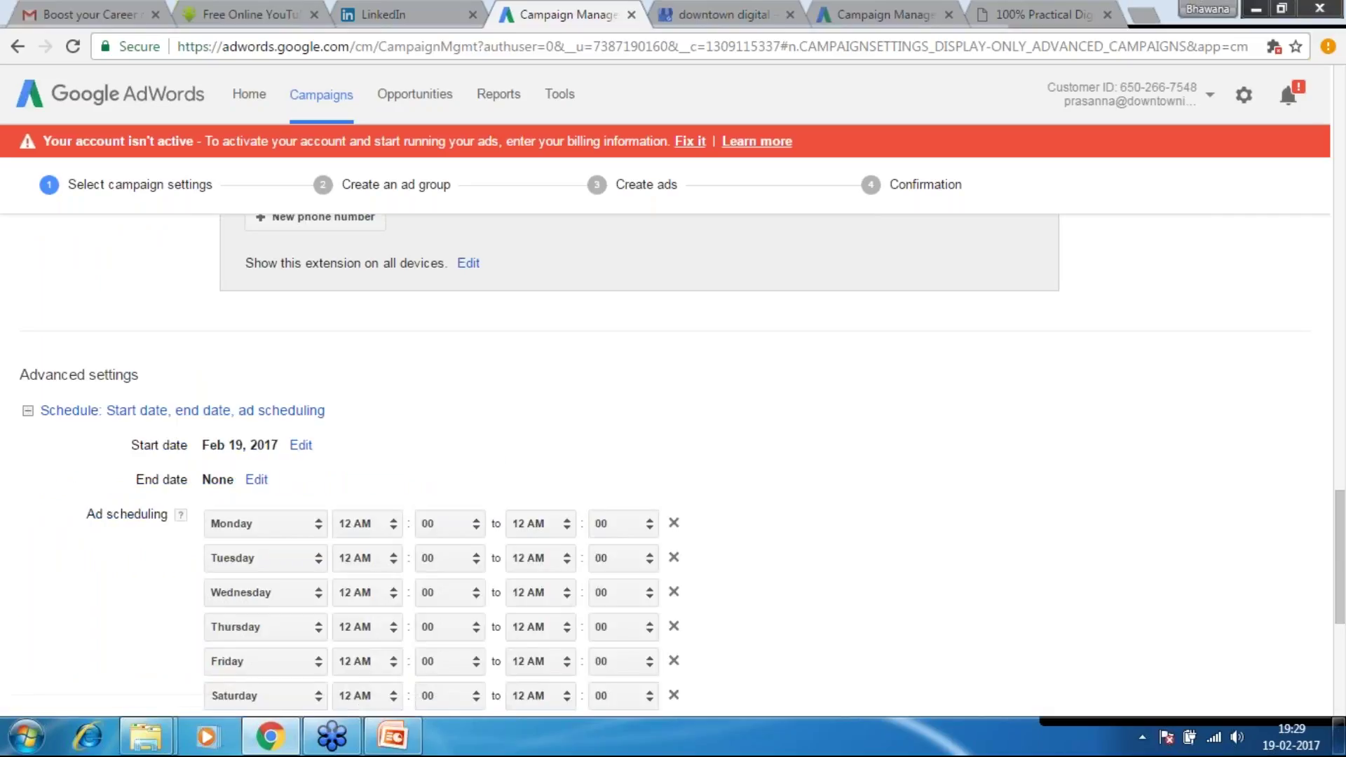
pyautogui.scroll(-3, 673, 463)
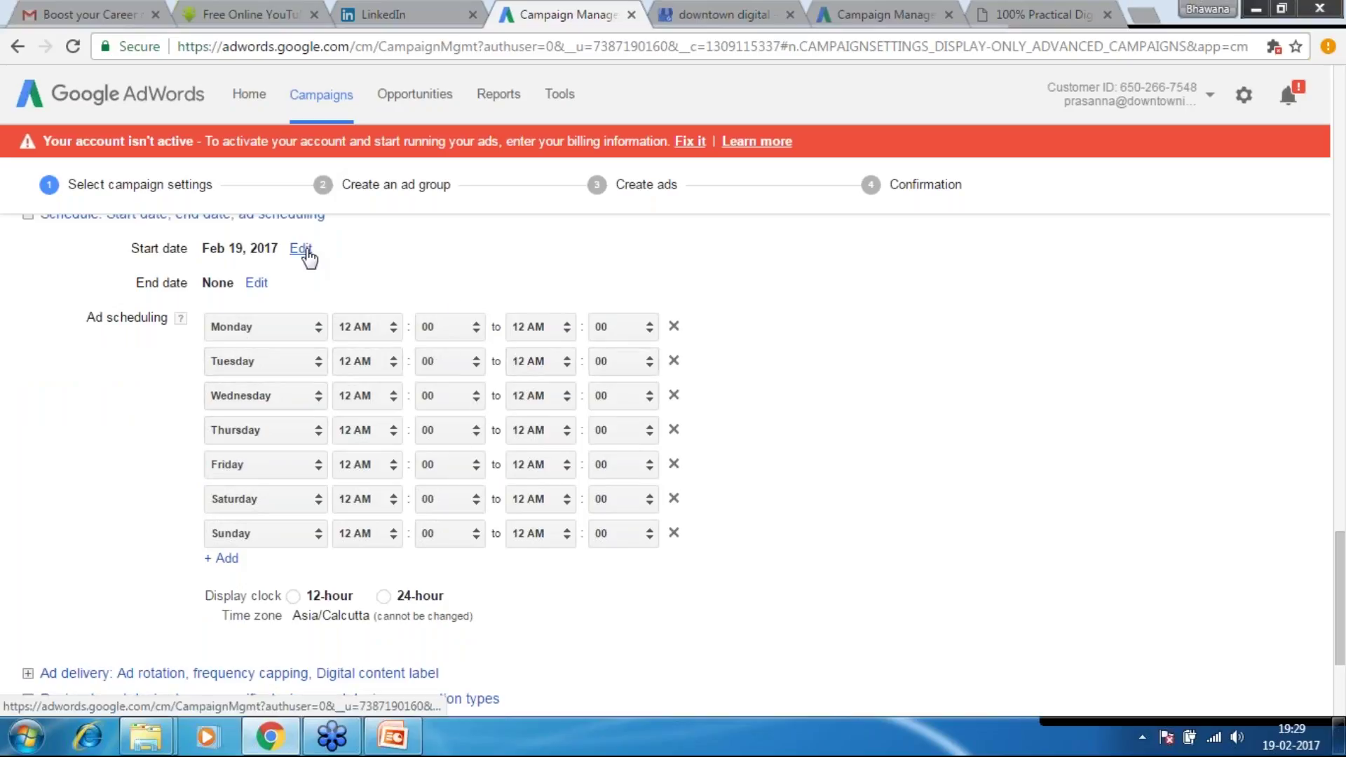
pyautogui.click(256, 282)
pyautogui.click(276, 310)
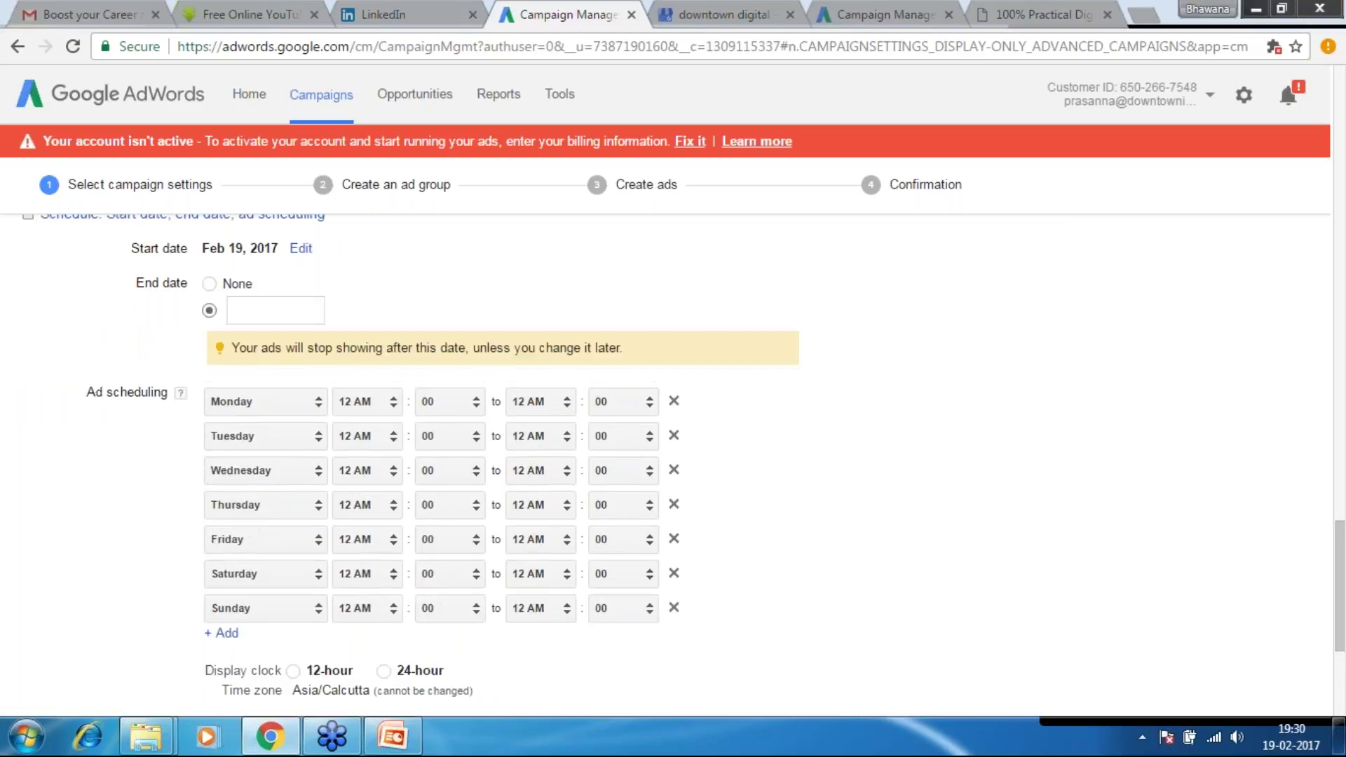
pyautogui.click(257, 318)
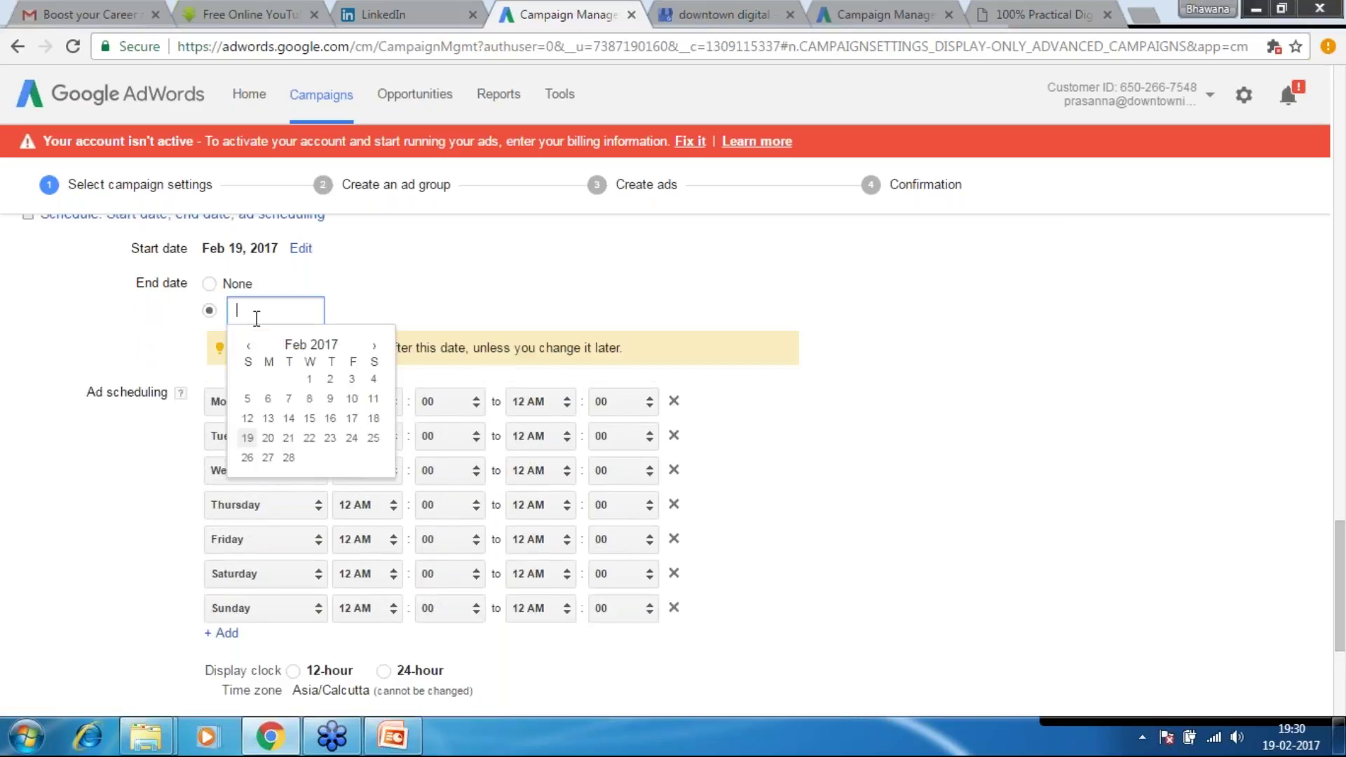
pyautogui.click(374, 439)
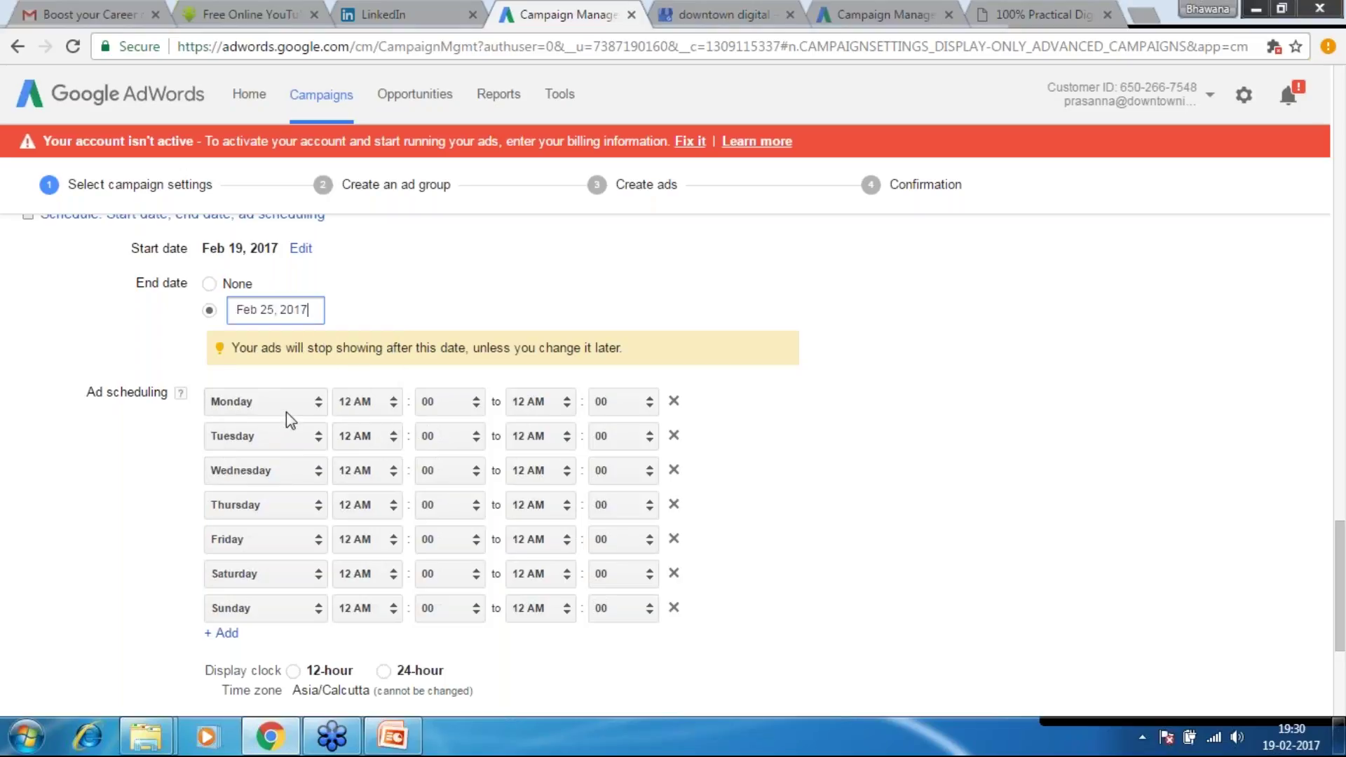
# Set ad hours Monday 8 AM–8 PM, Tuesday 4 AM–9 PM, and delete Sunday and Saturday rows
pyautogui.click(394, 410)
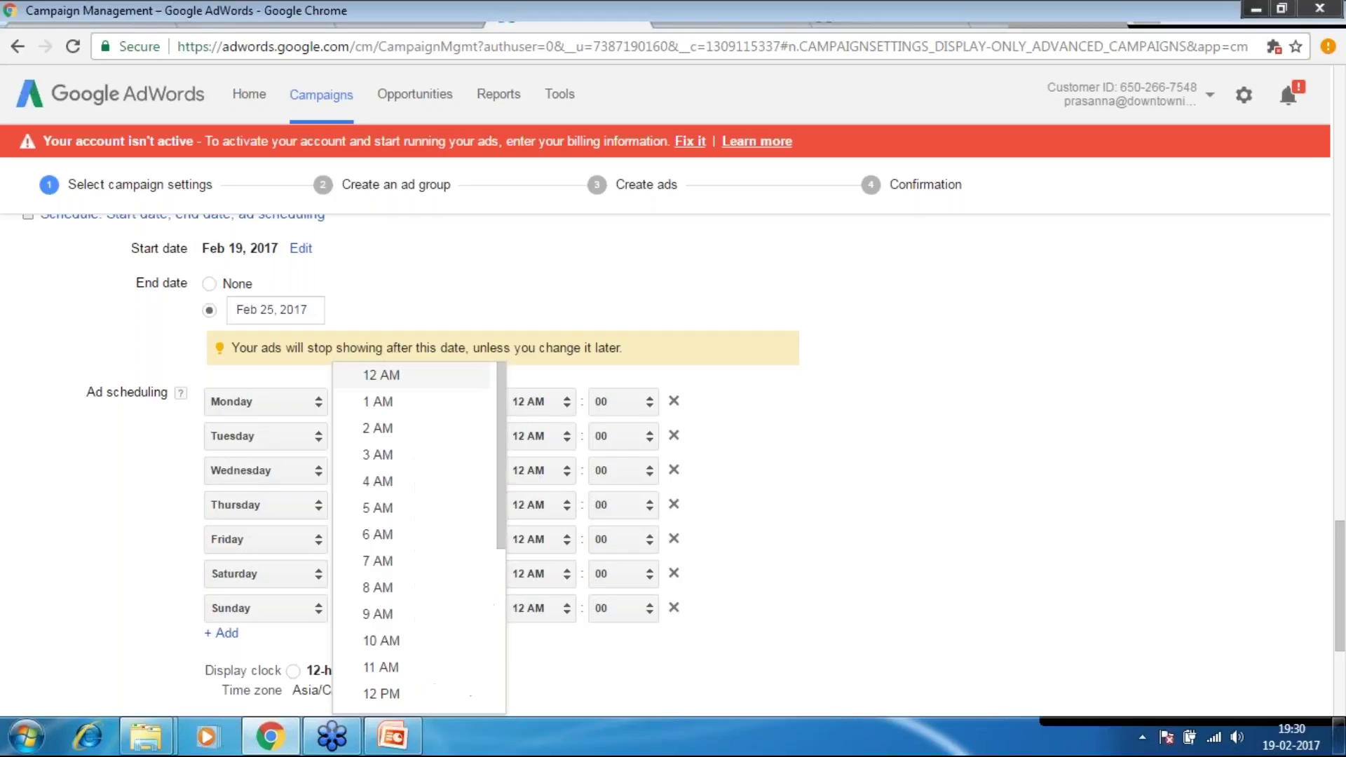
pyautogui.click(391, 590)
pyautogui.click(562, 403)
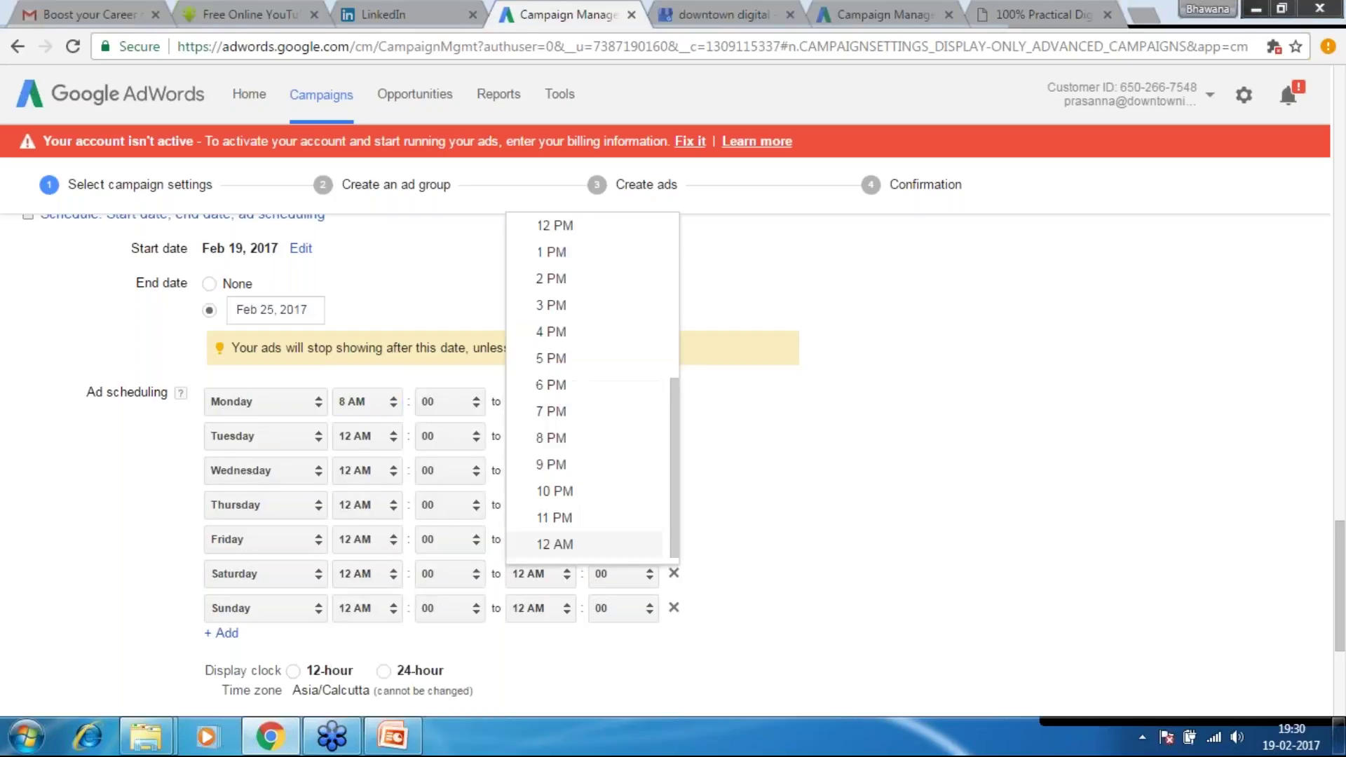
pyautogui.click(565, 439)
pyautogui.click(391, 438)
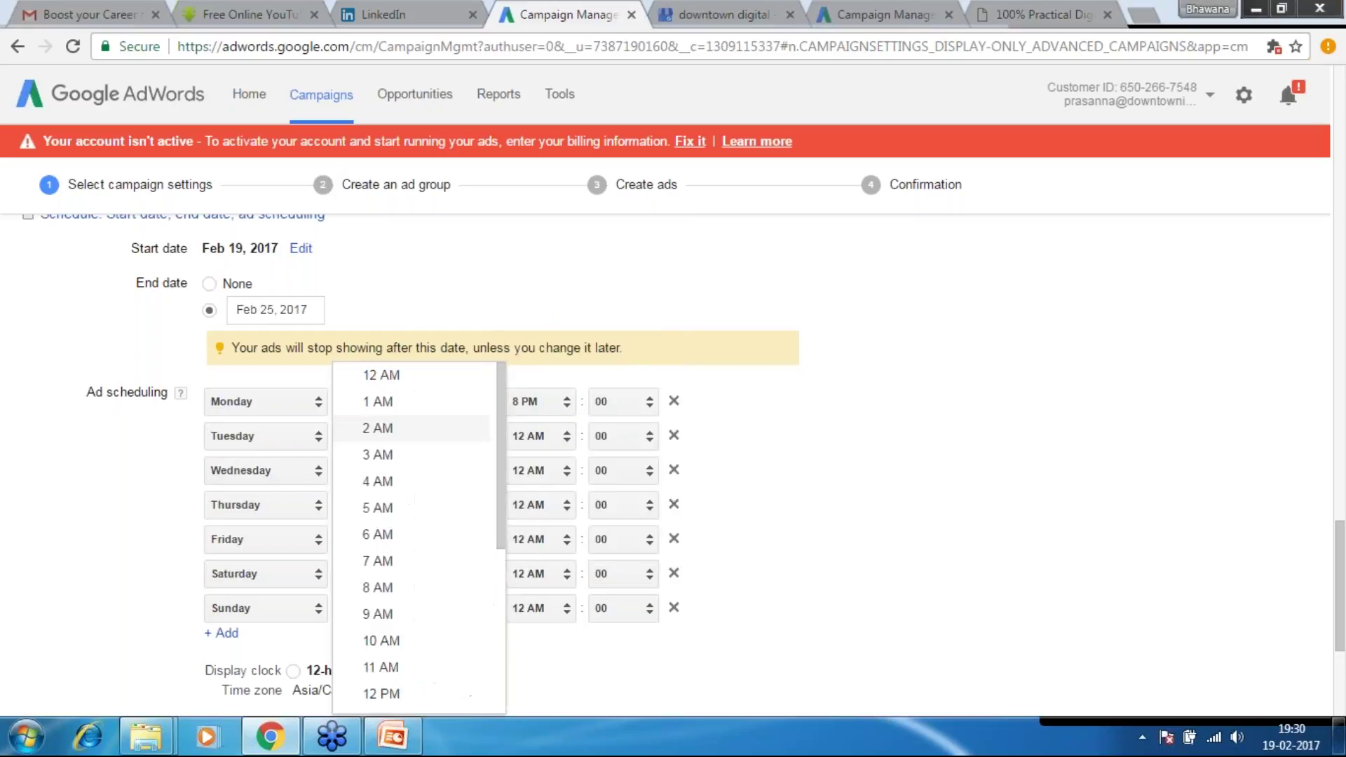
pyautogui.click(387, 483)
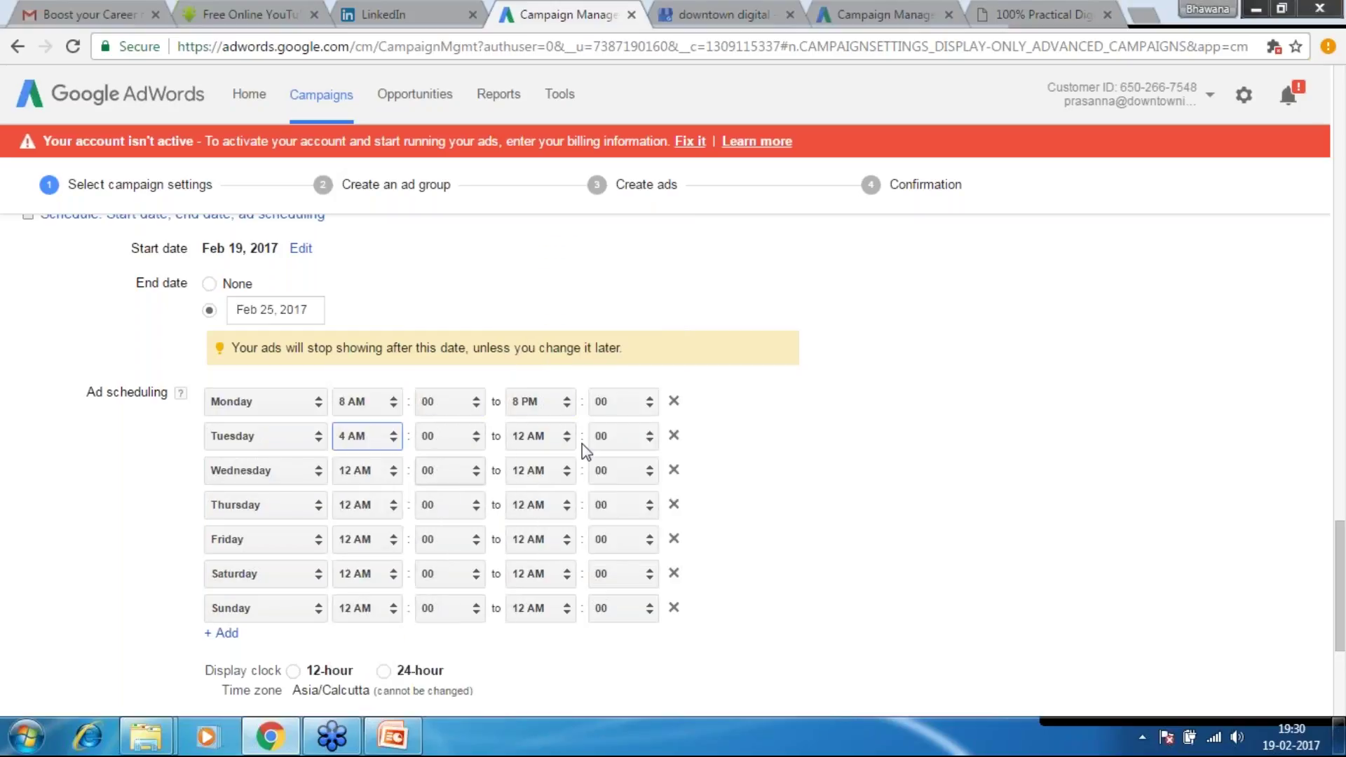
pyautogui.click(554, 438)
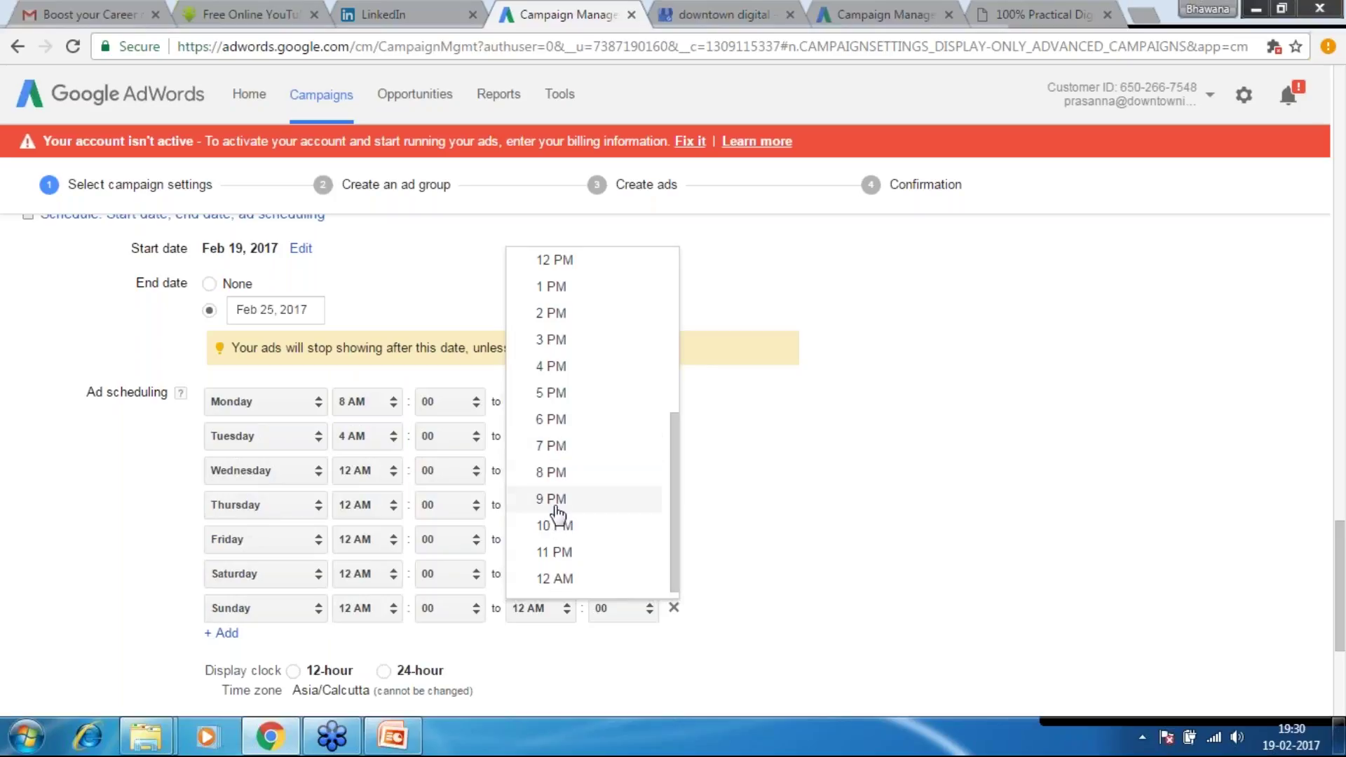
pyautogui.click(554, 500)
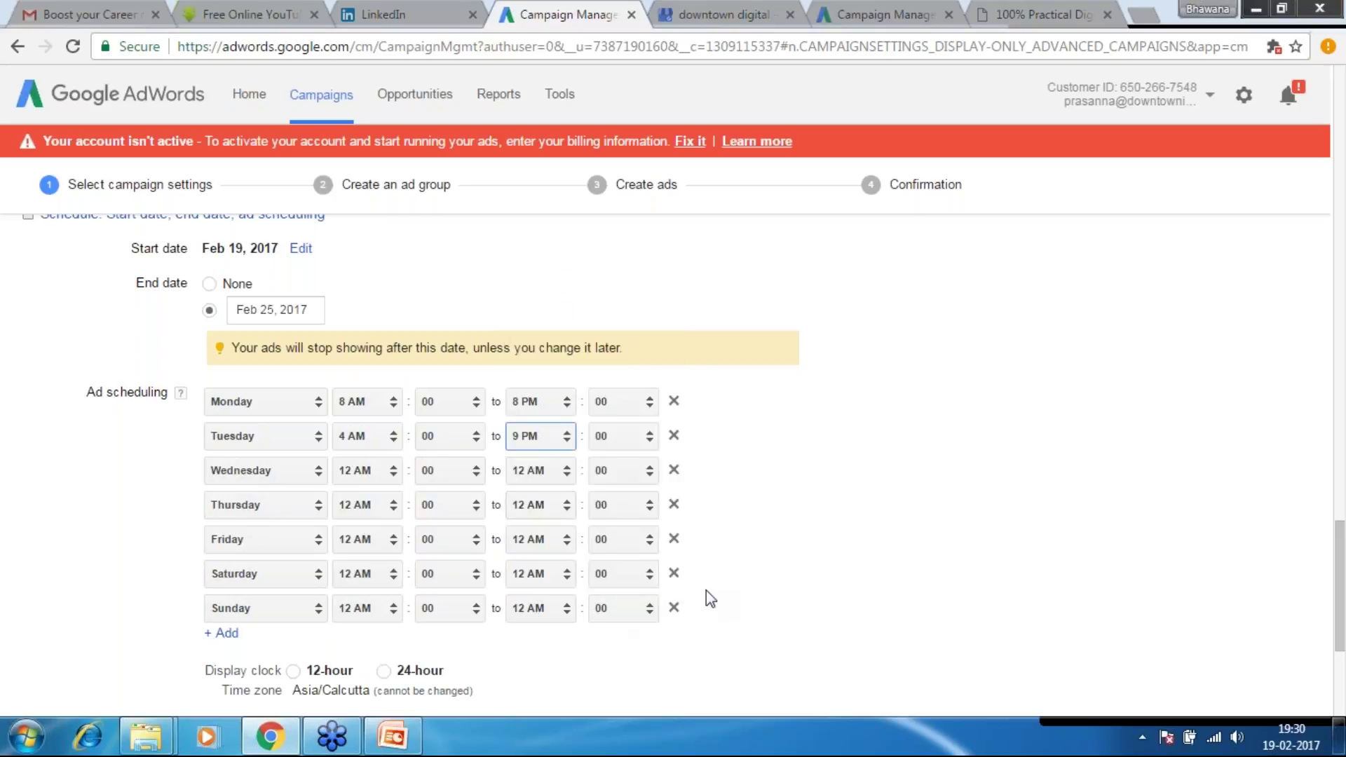
pyautogui.click(674, 607)
pyautogui.click(674, 574)
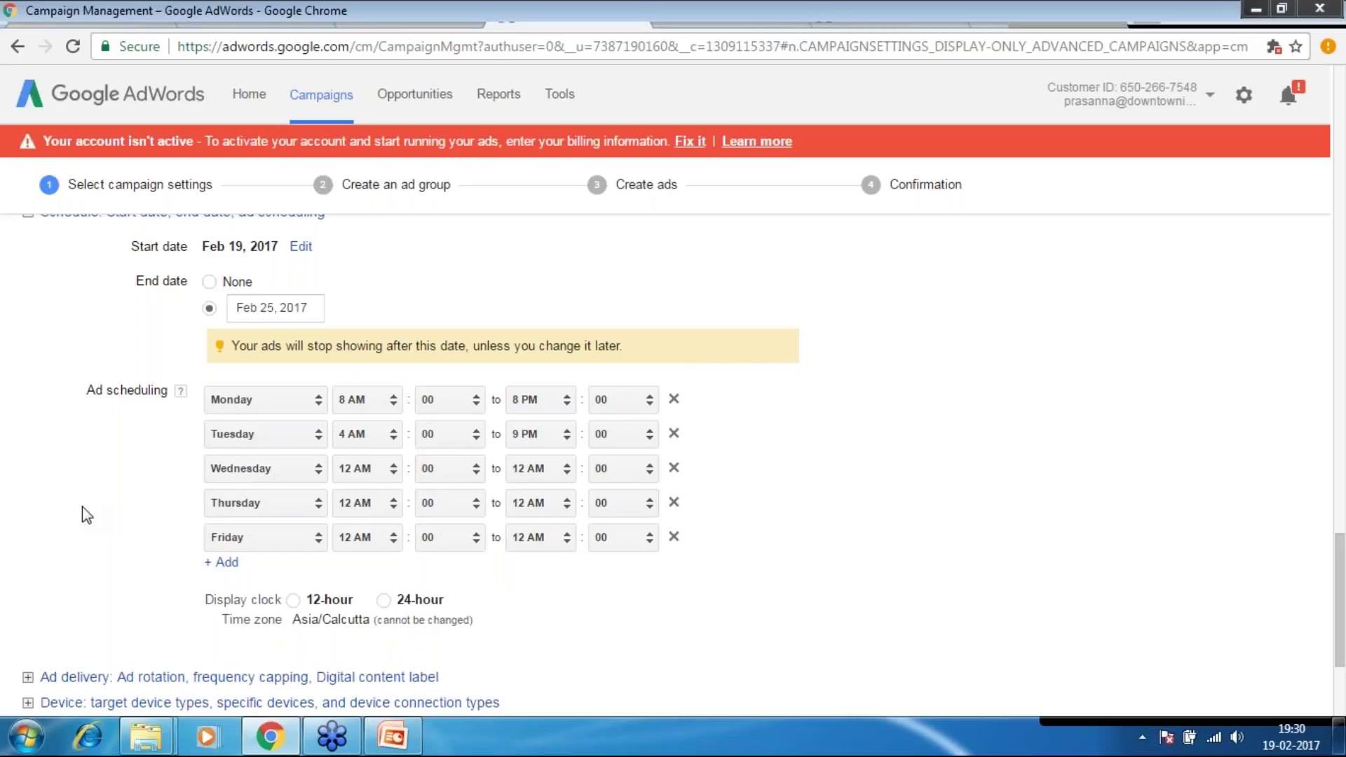
# Expand the Ad delivery section showing ad rotation, frequency capping and digital content label
pyautogui.scroll(-2, 63, 463)
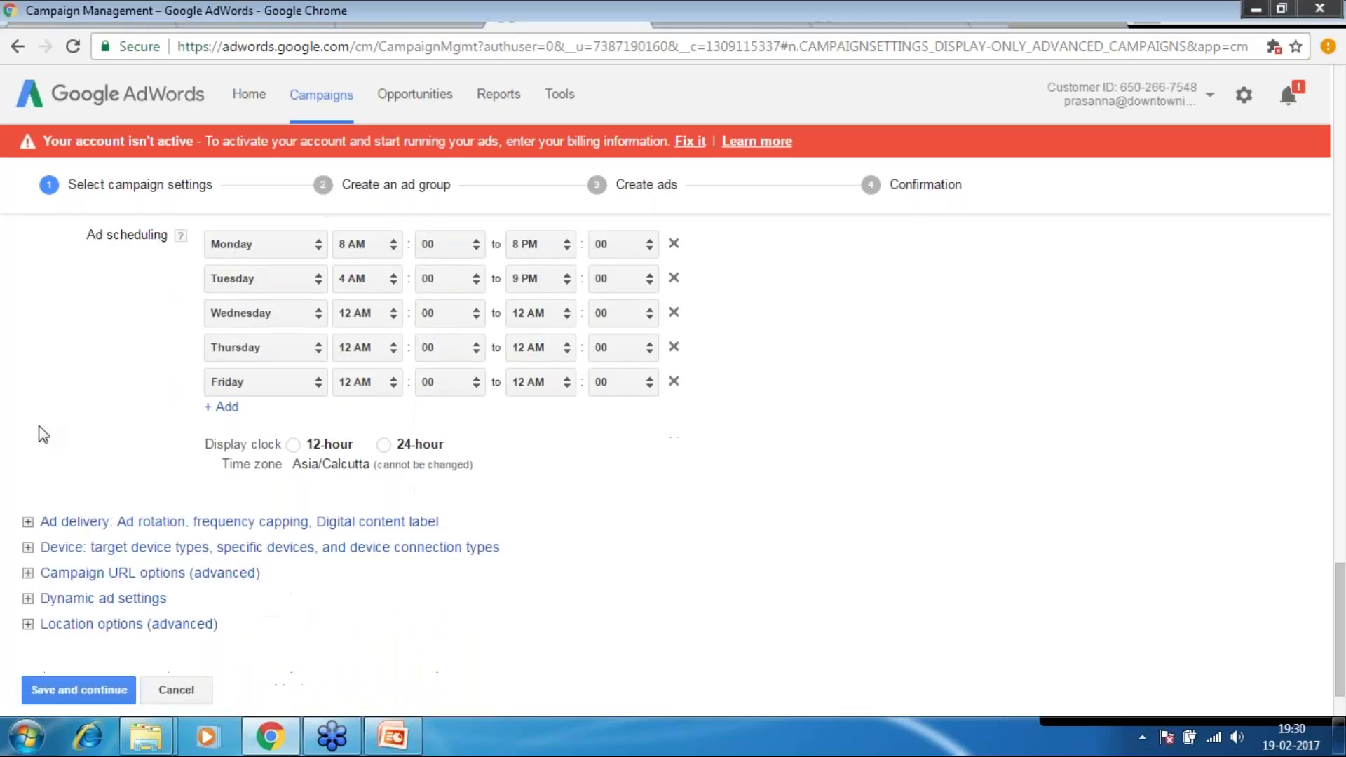
pyautogui.click(316, 523)
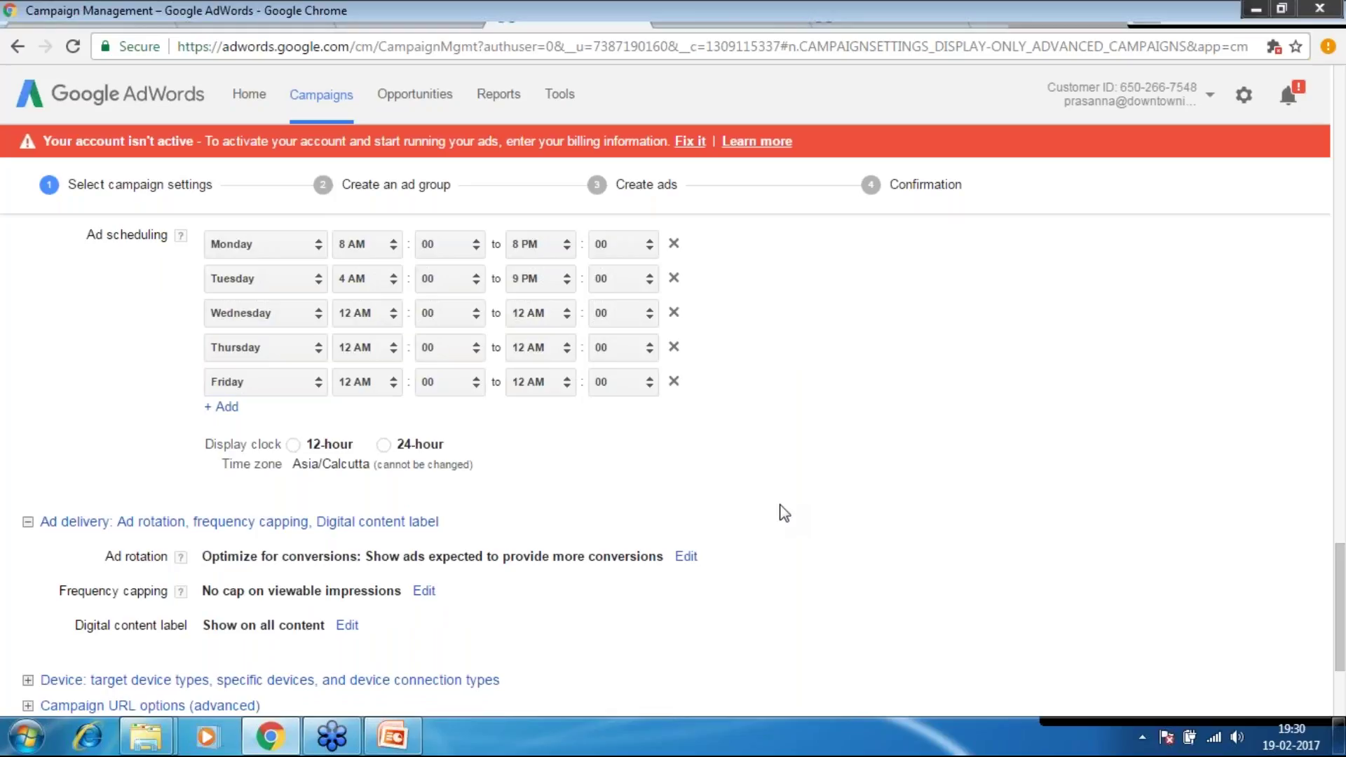
pyautogui.scroll(-1, 383, 440)
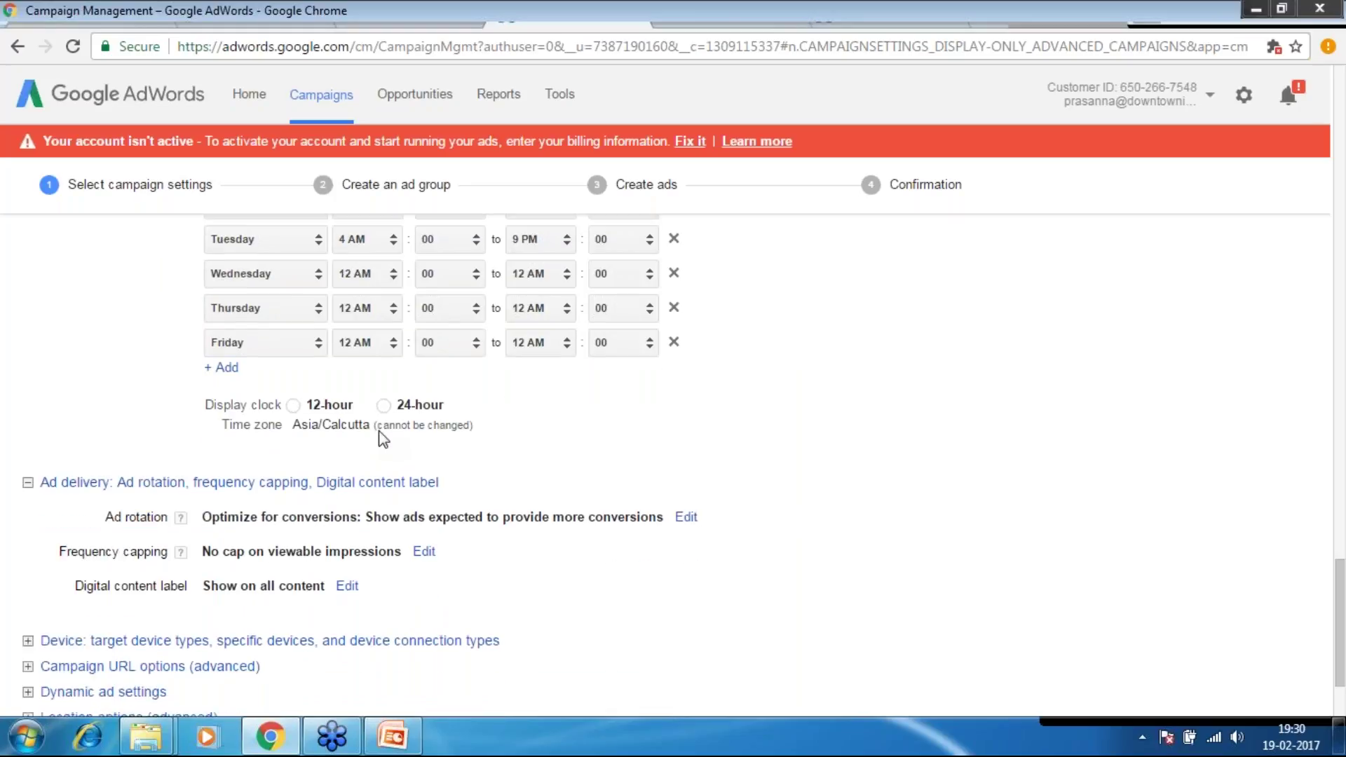
pyautogui.scroll(-3, 383, 440)
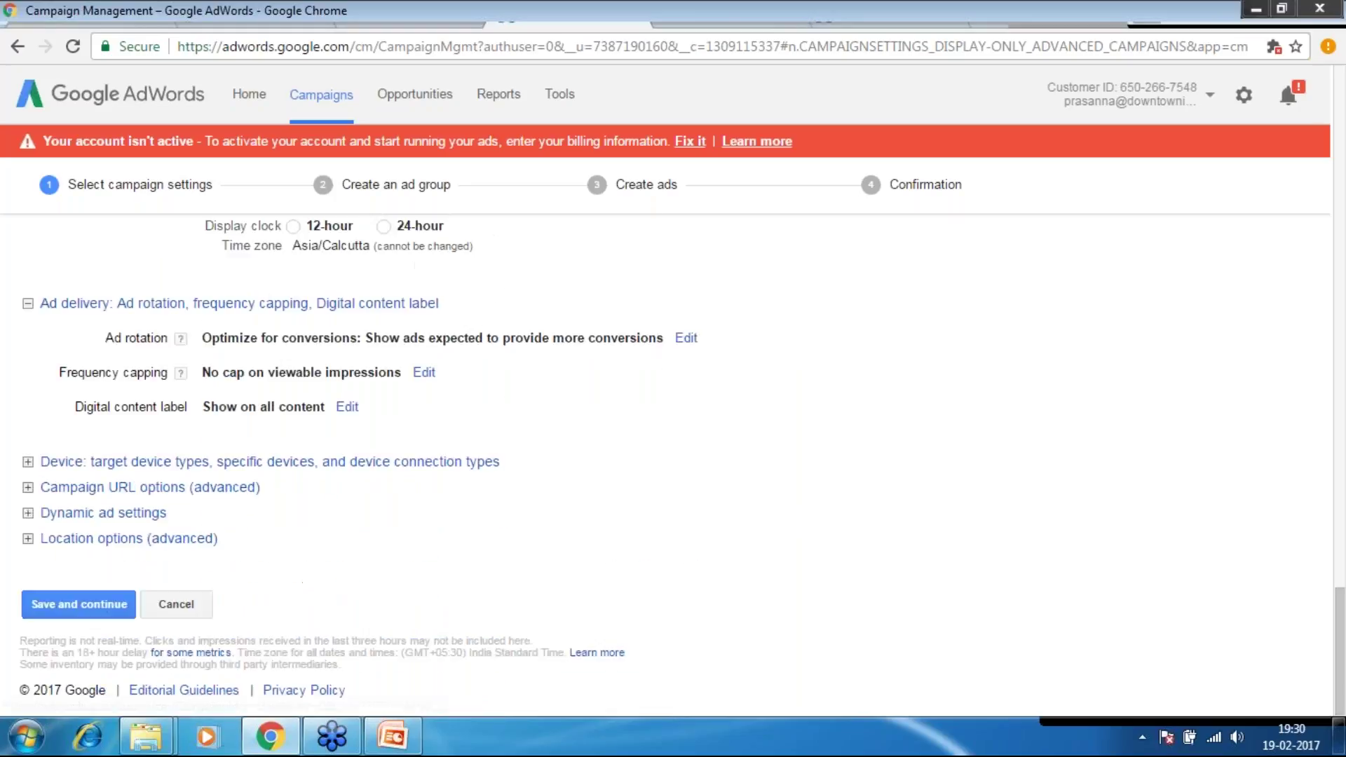